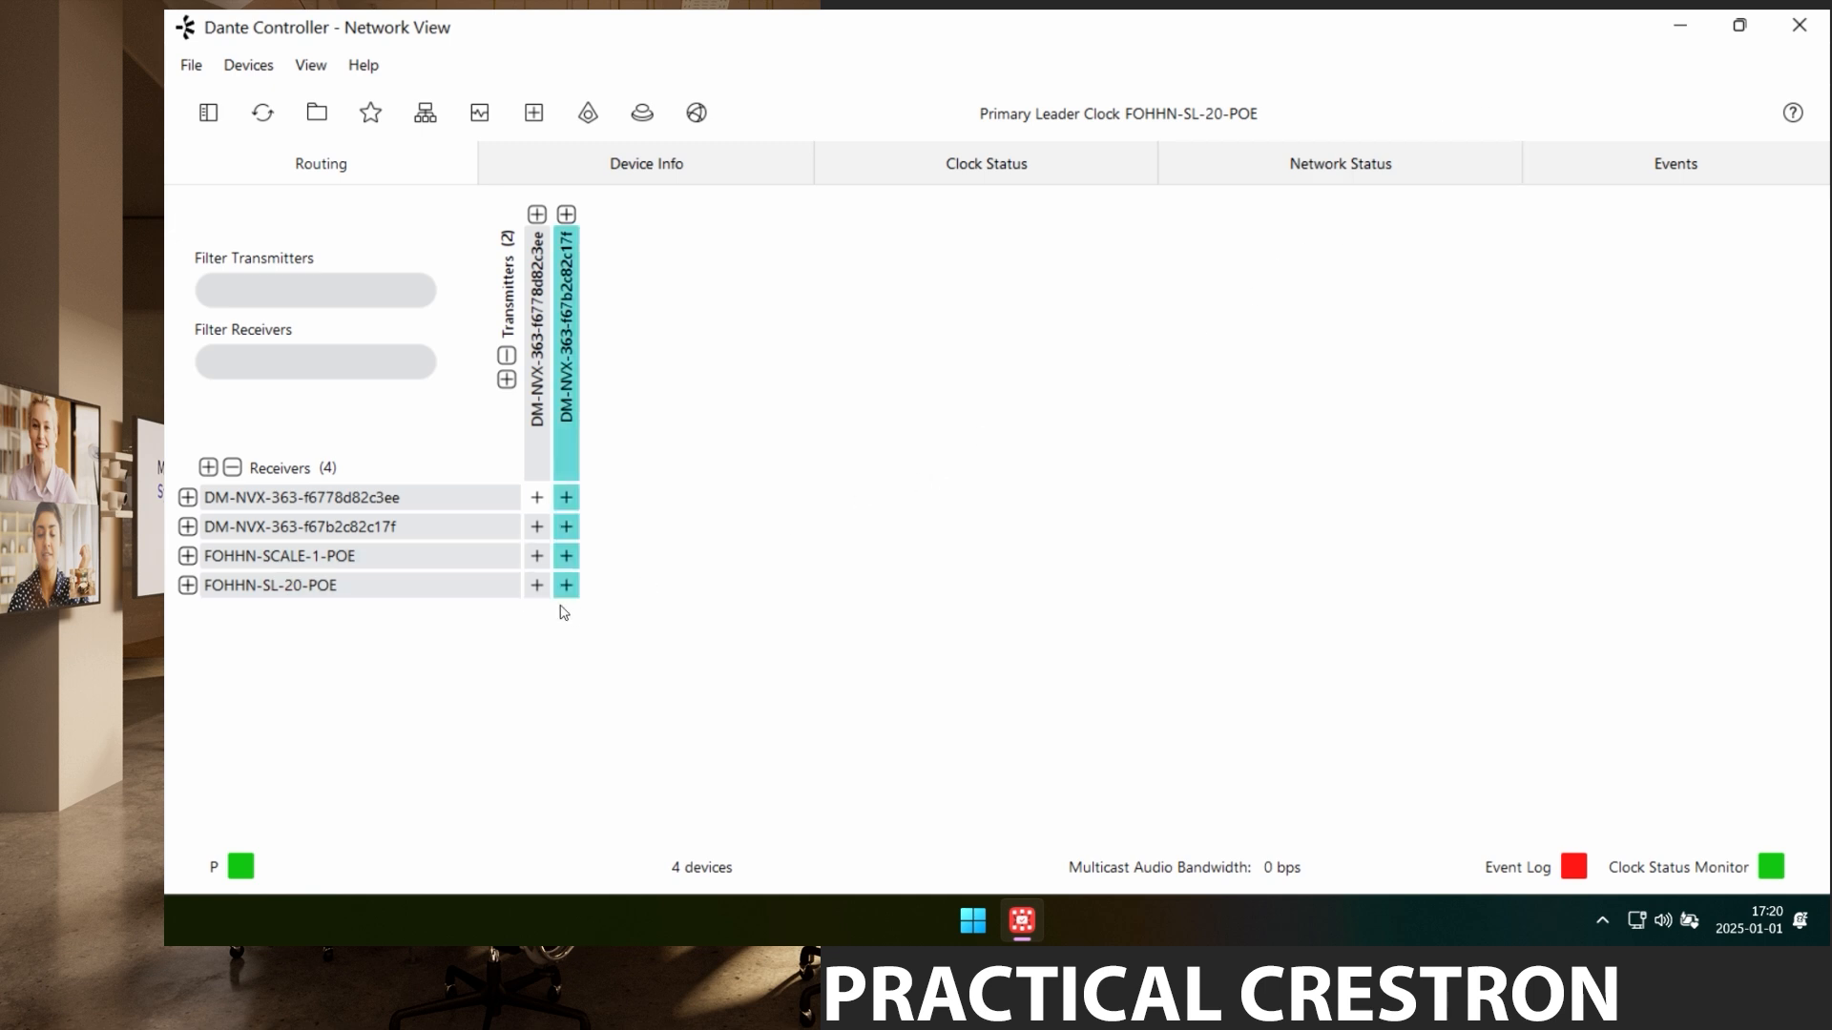
# Enable AES67 mode on FOHHN-SCALE-1-POE in Dante Controller.
pyautogui.doubleClick(311, 561)
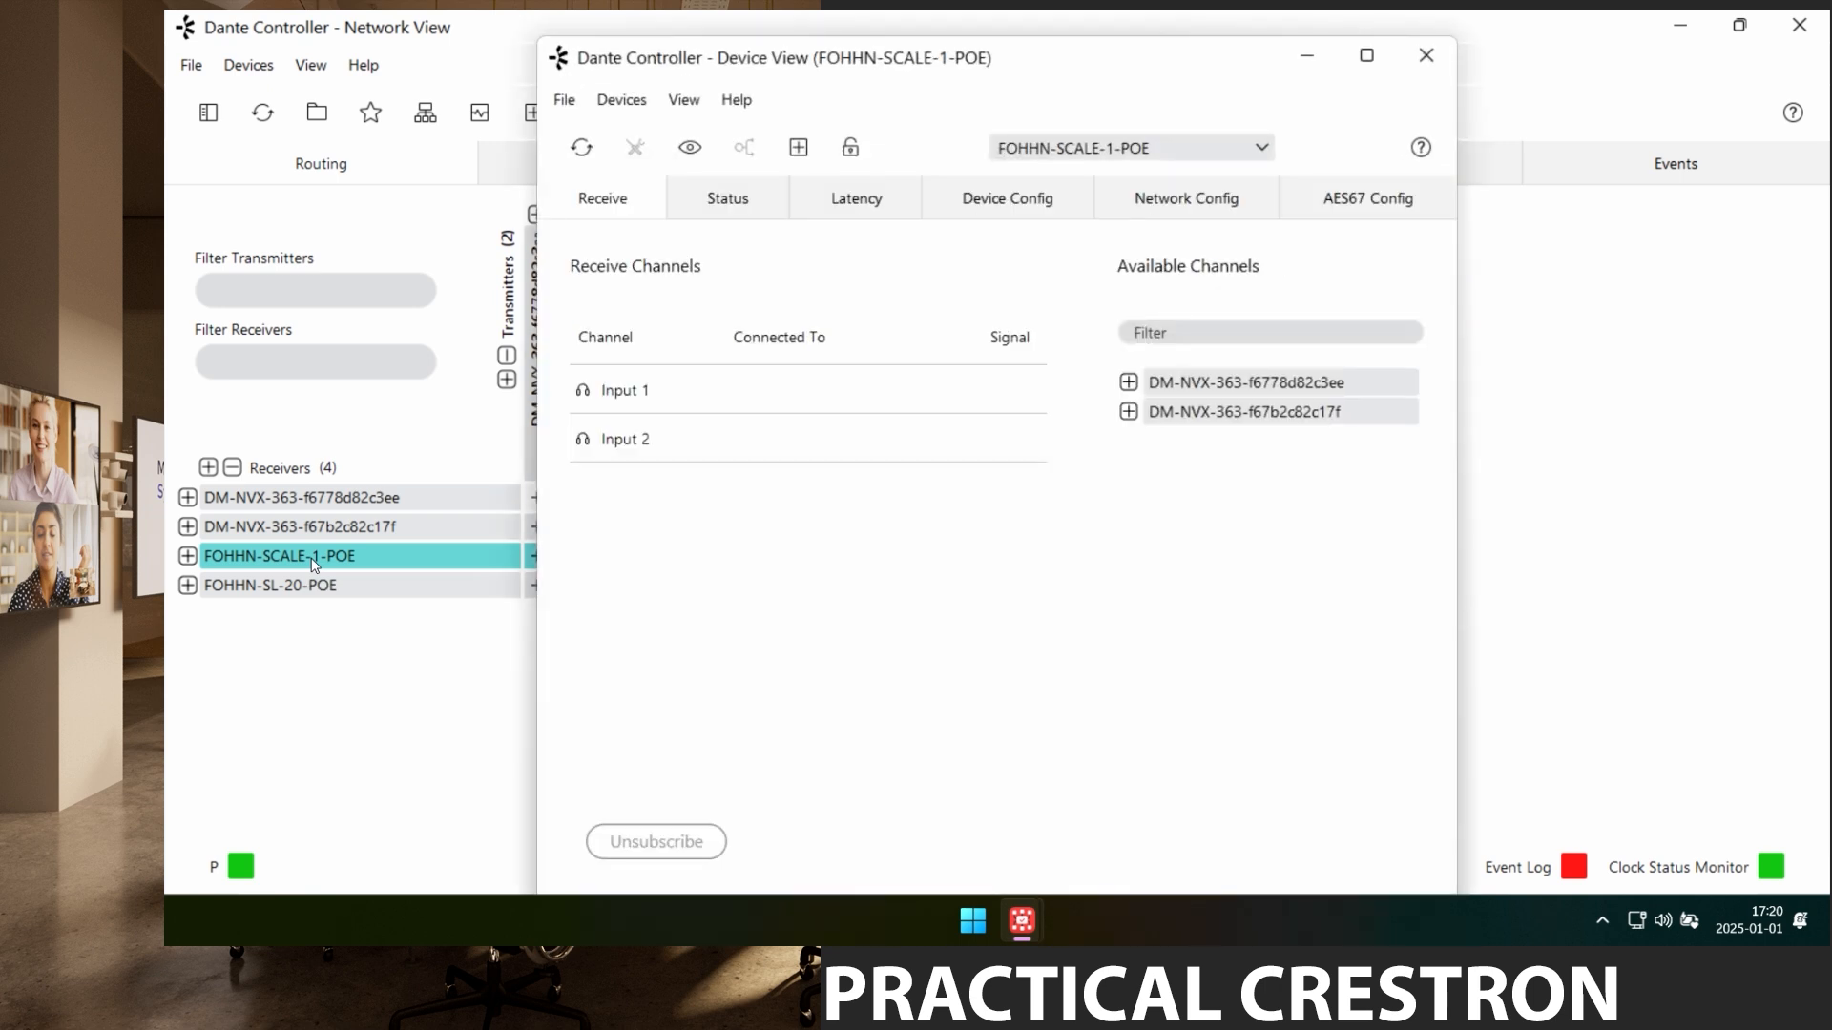
pyautogui.click(1352, 207)
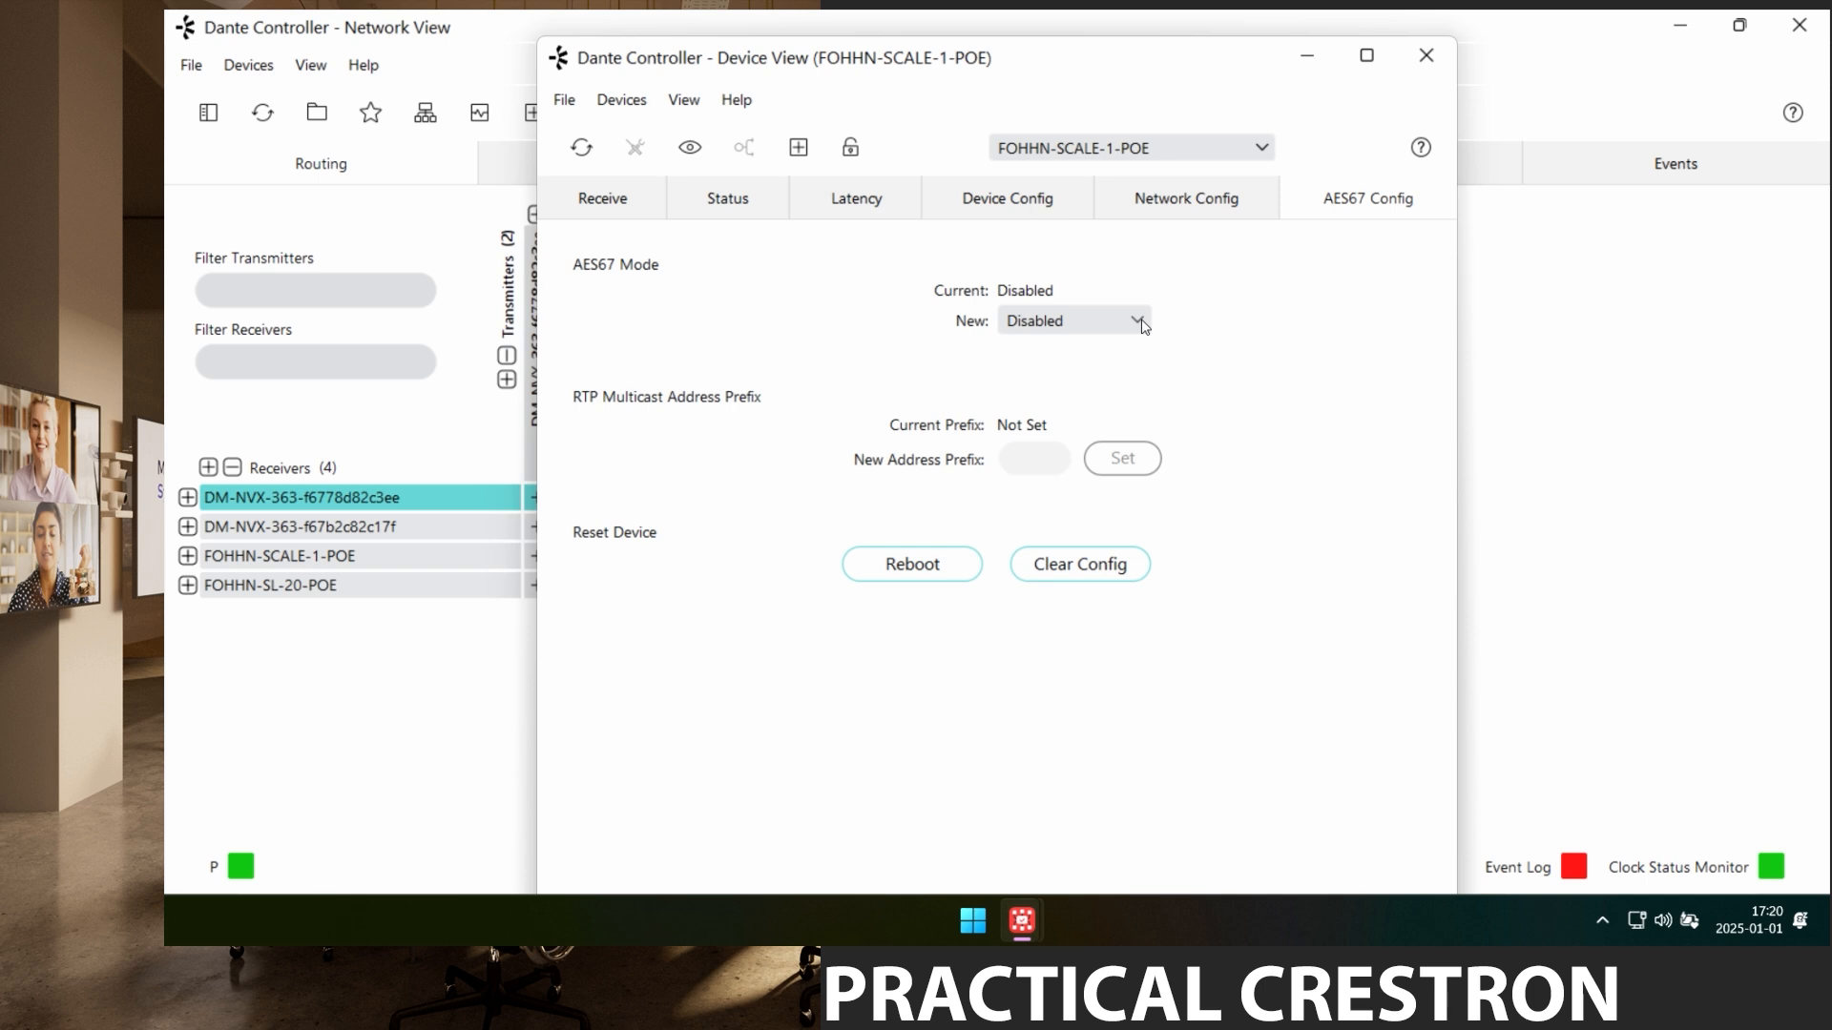
pyautogui.click(1137, 321)
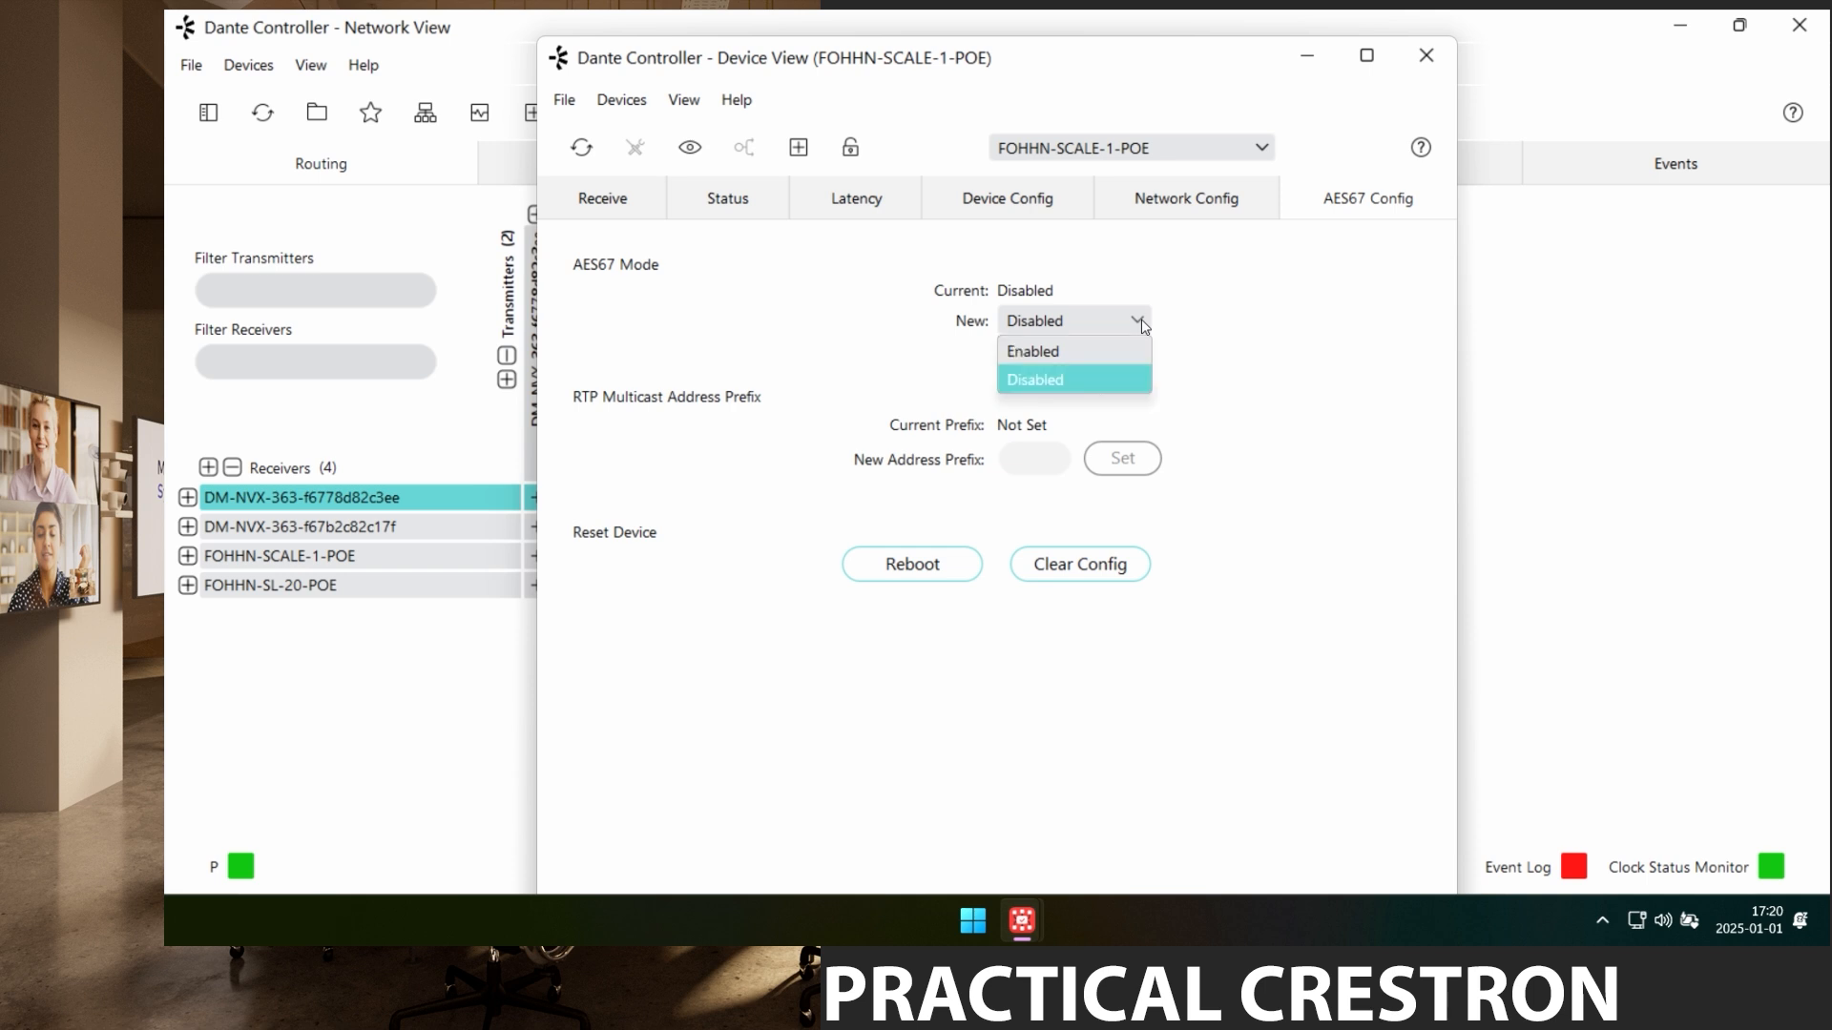
pyautogui.click(1091, 352)
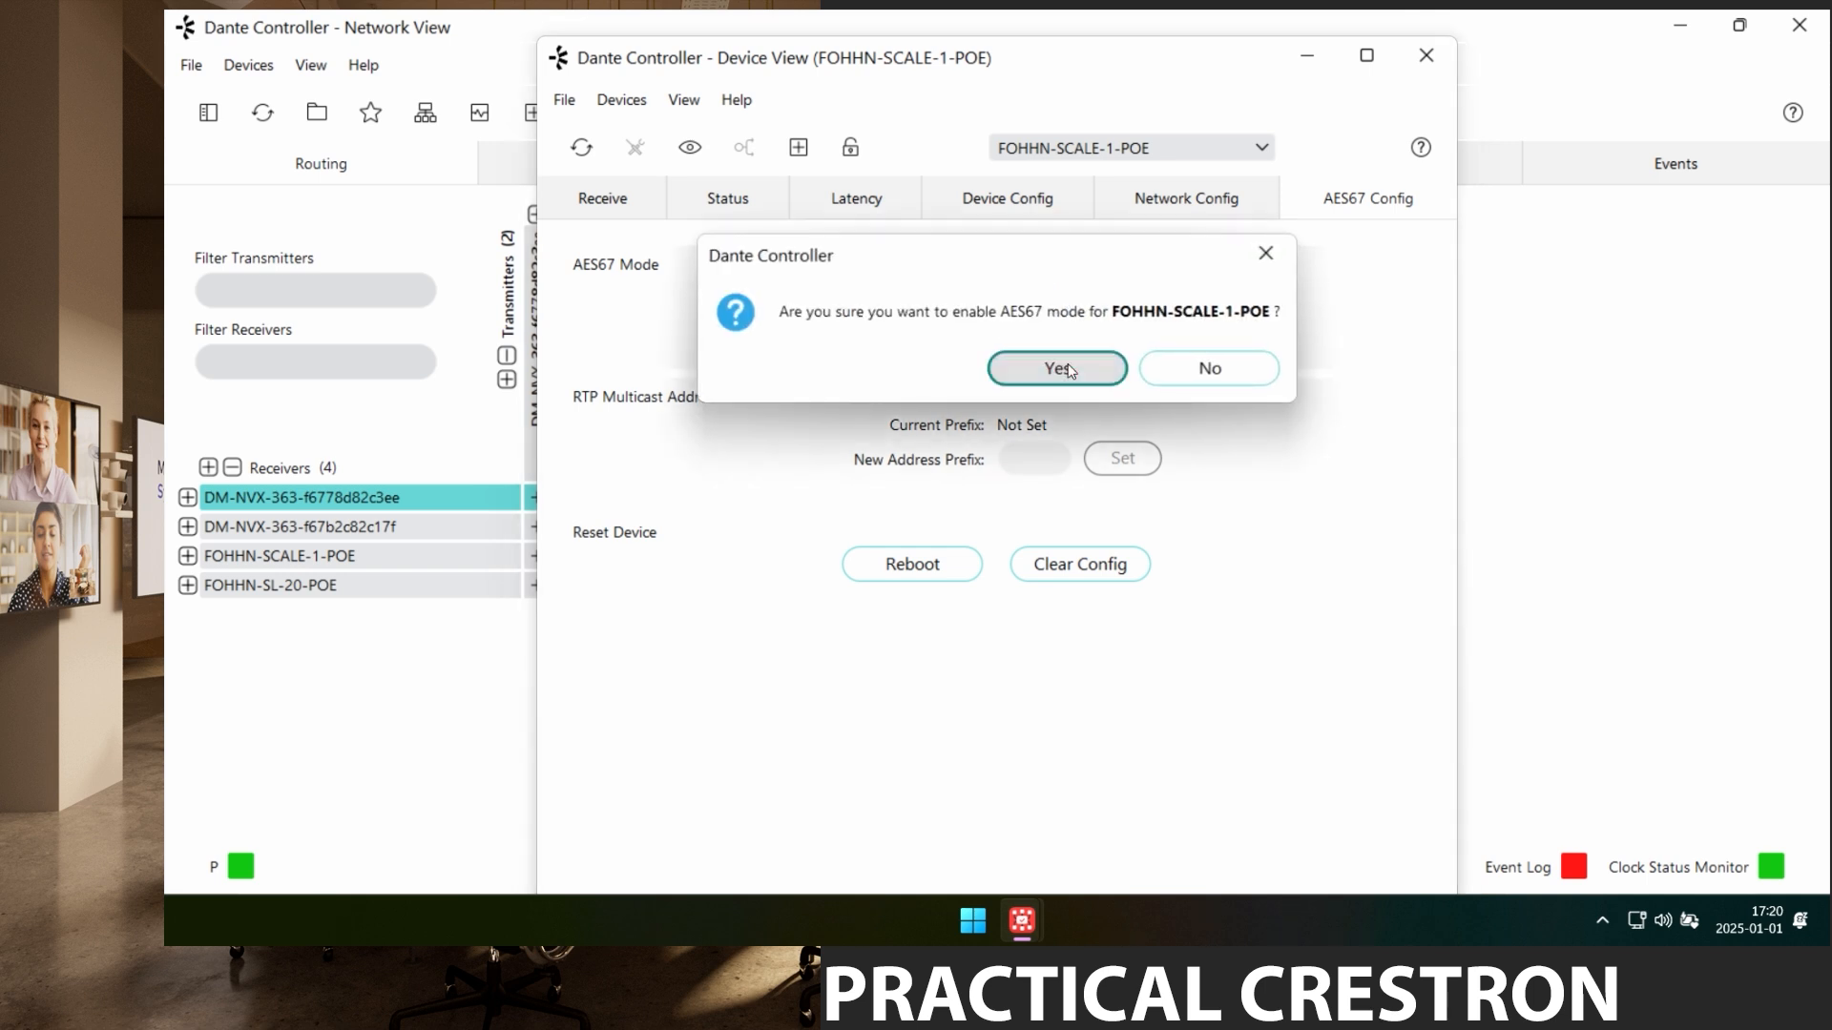
pyautogui.click(1068, 371)
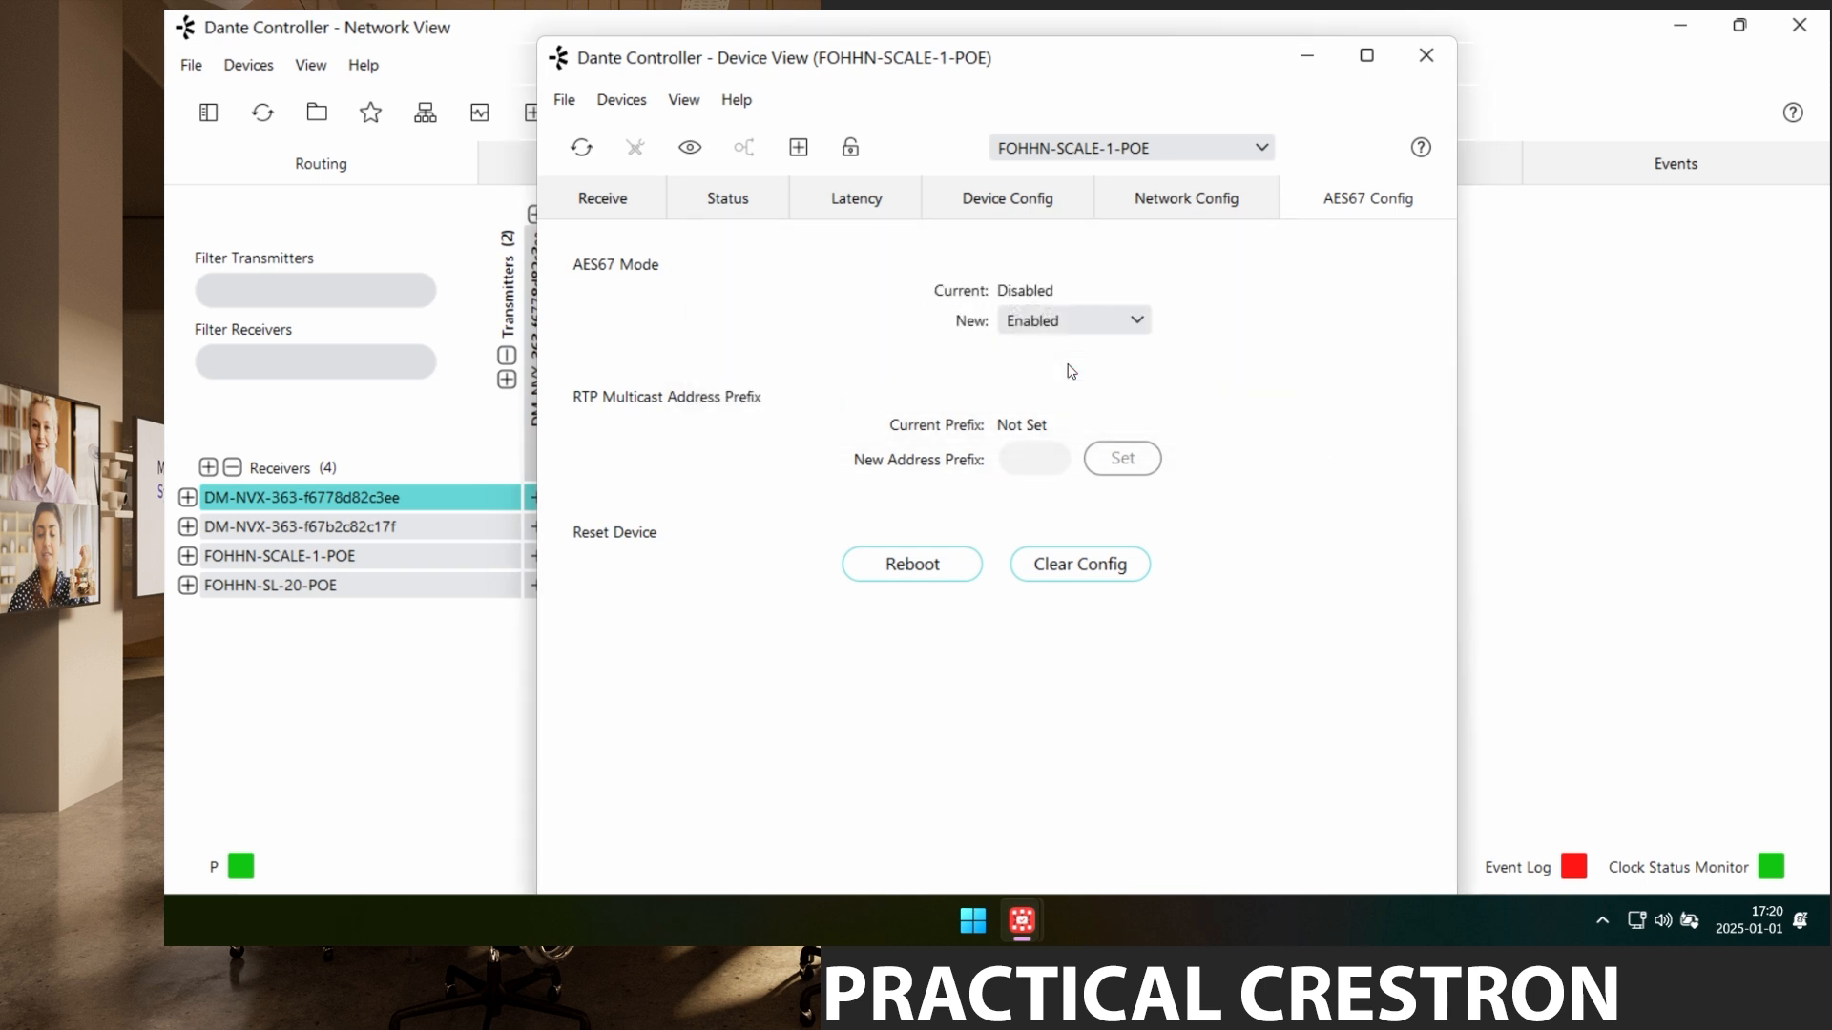
# Enable AES67 mode on FOHHN-SL-20-POE as well, then close the device window.
pyautogui.click(1142, 155)
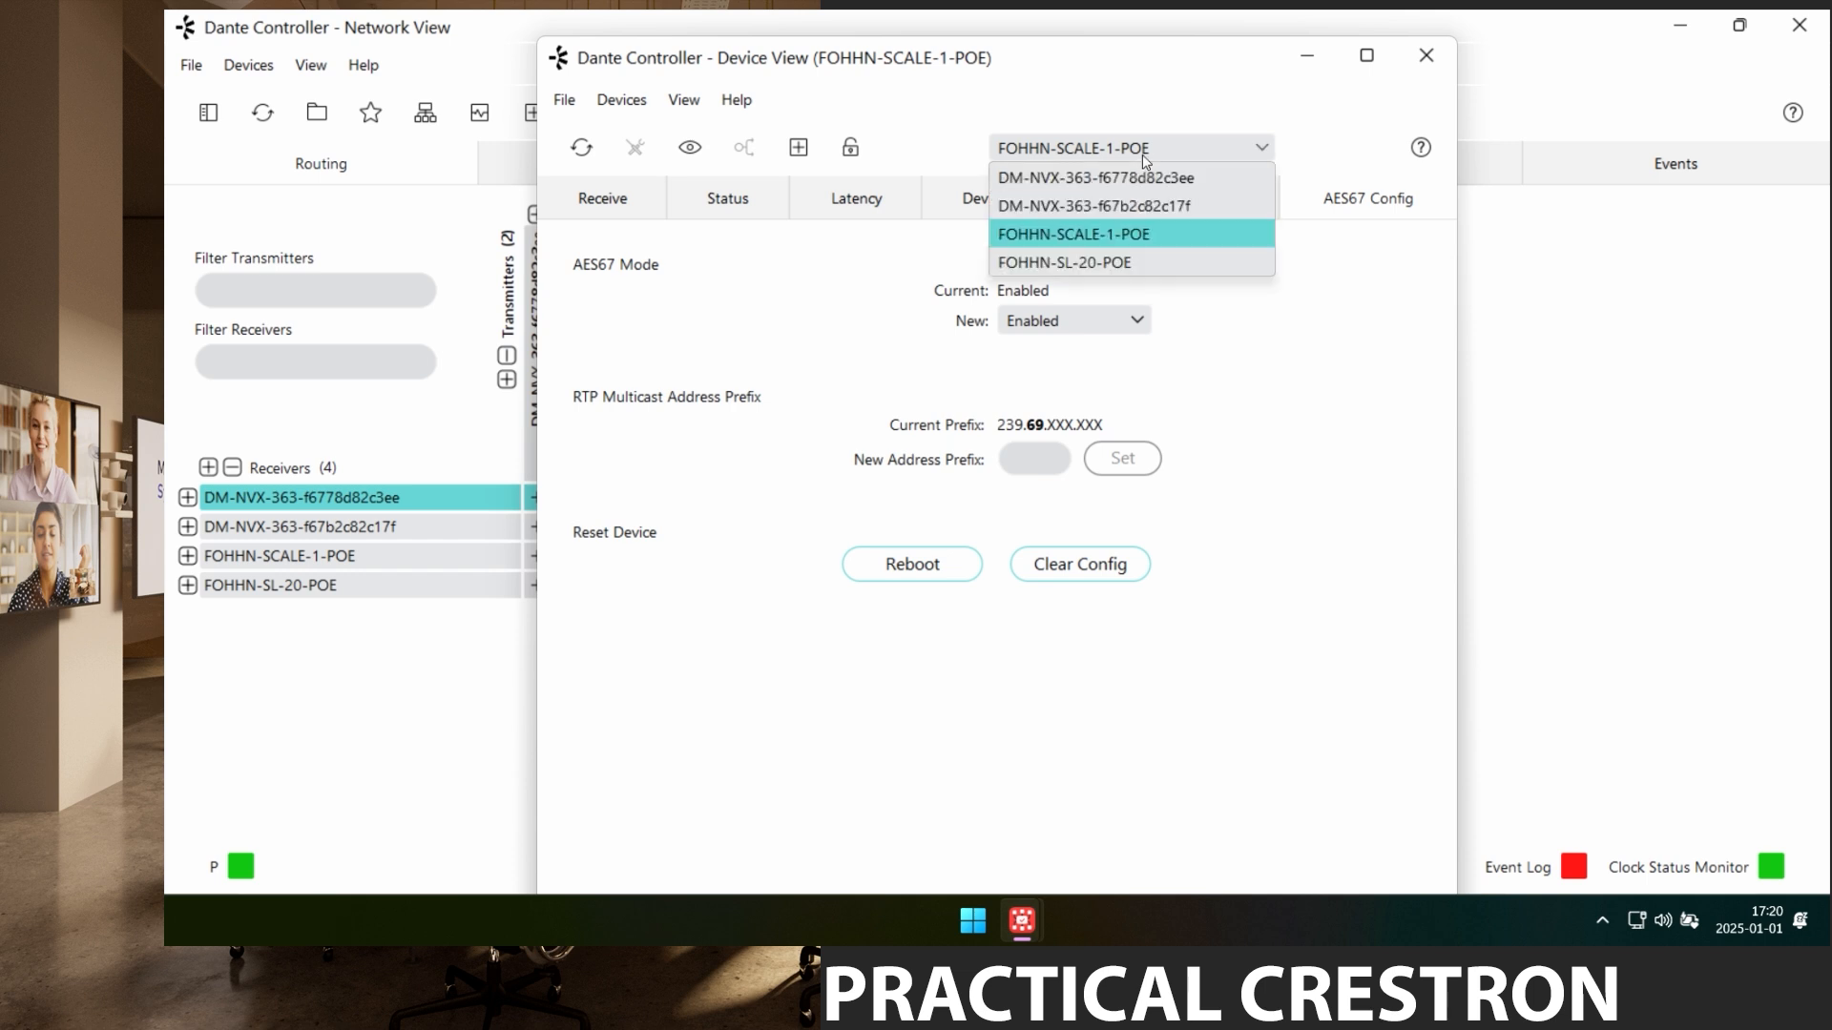
pyautogui.click(1109, 263)
pyautogui.click(1105, 321)
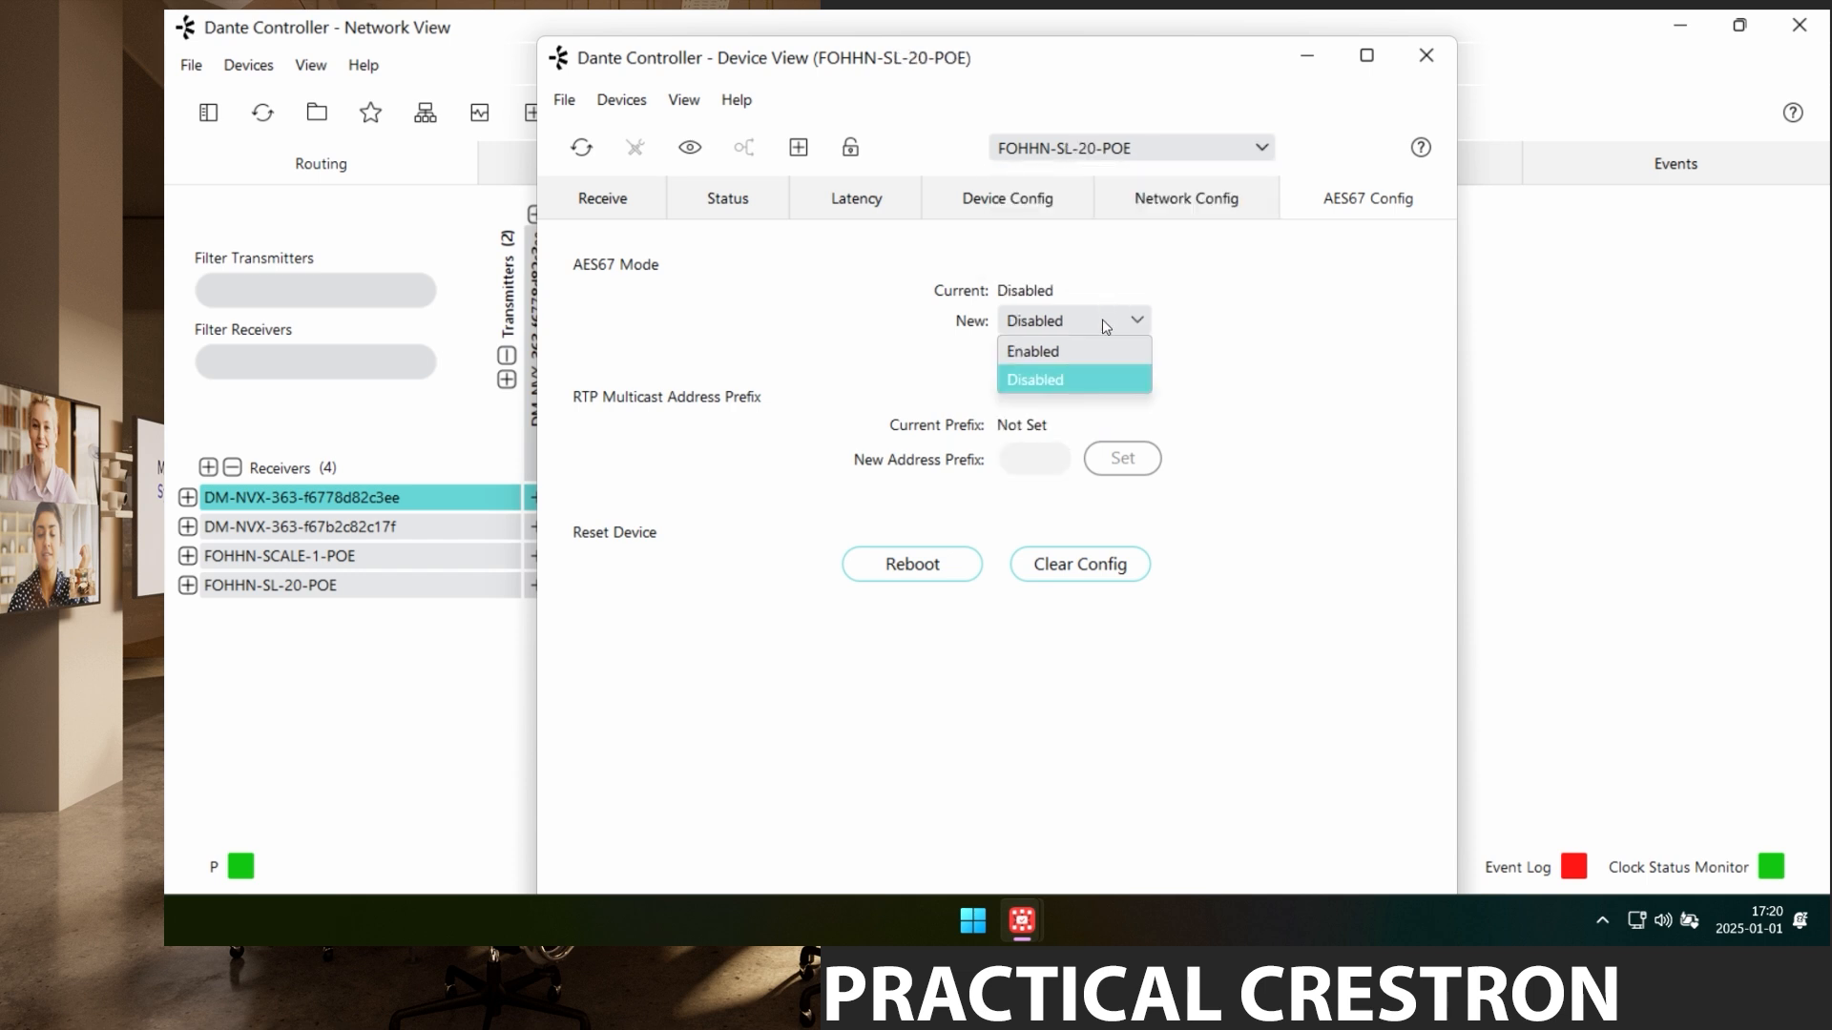
pyautogui.click(1078, 346)
pyautogui.click(1066, 364)
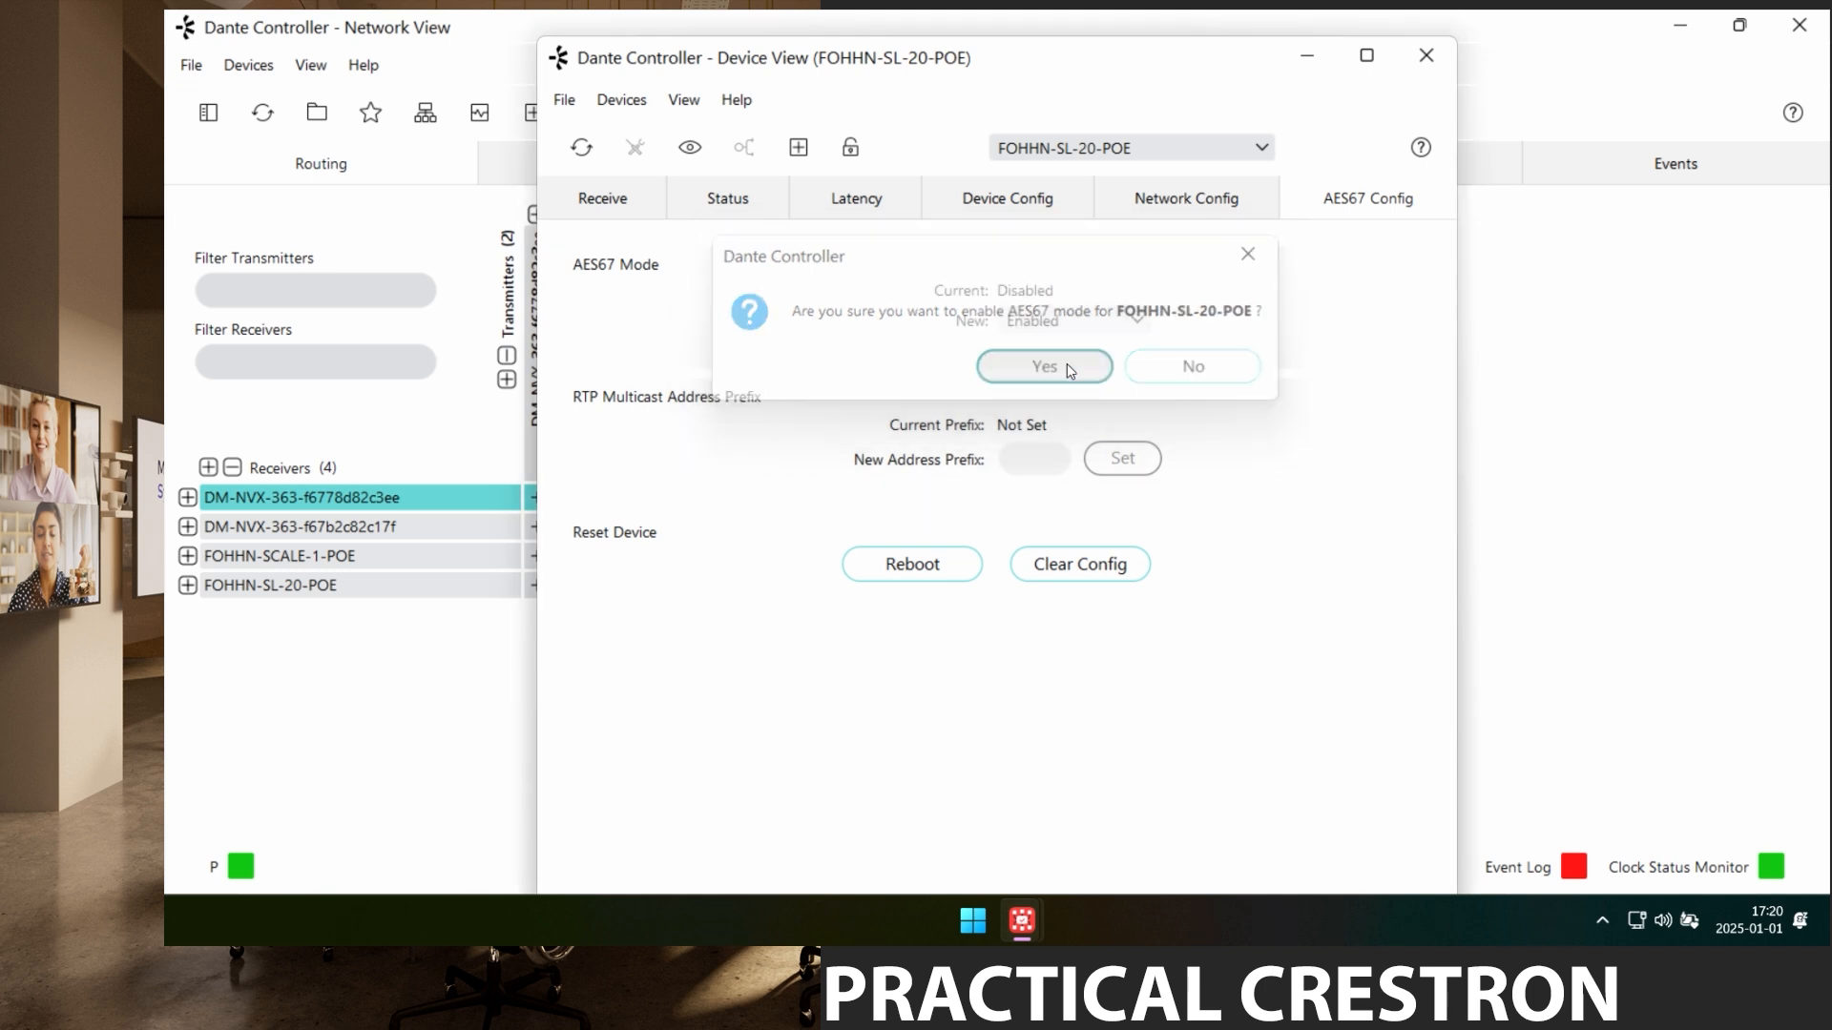
pyautogui.click(1415, 65)
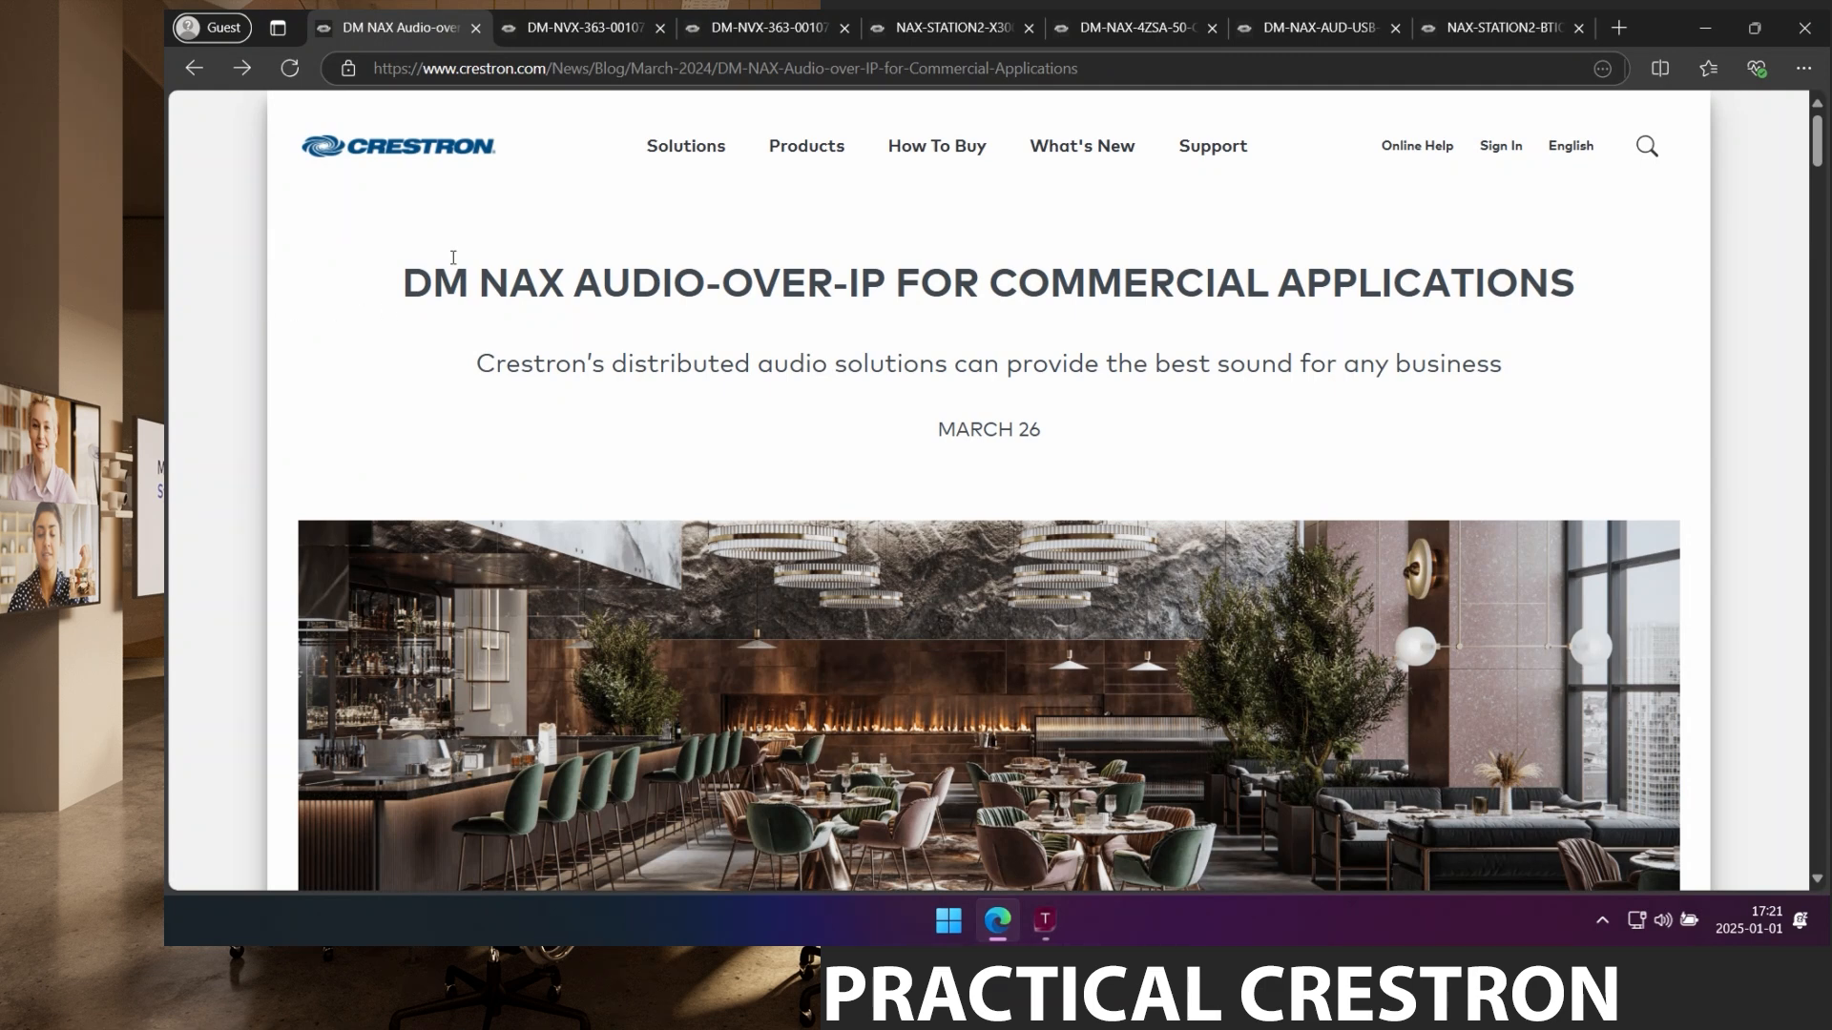
# Go to the DM-NVX-363 page's Settings and collapse the System Setup section.
pyautogui.rightClick(585, 33)
pyautogui.click(539, 29)
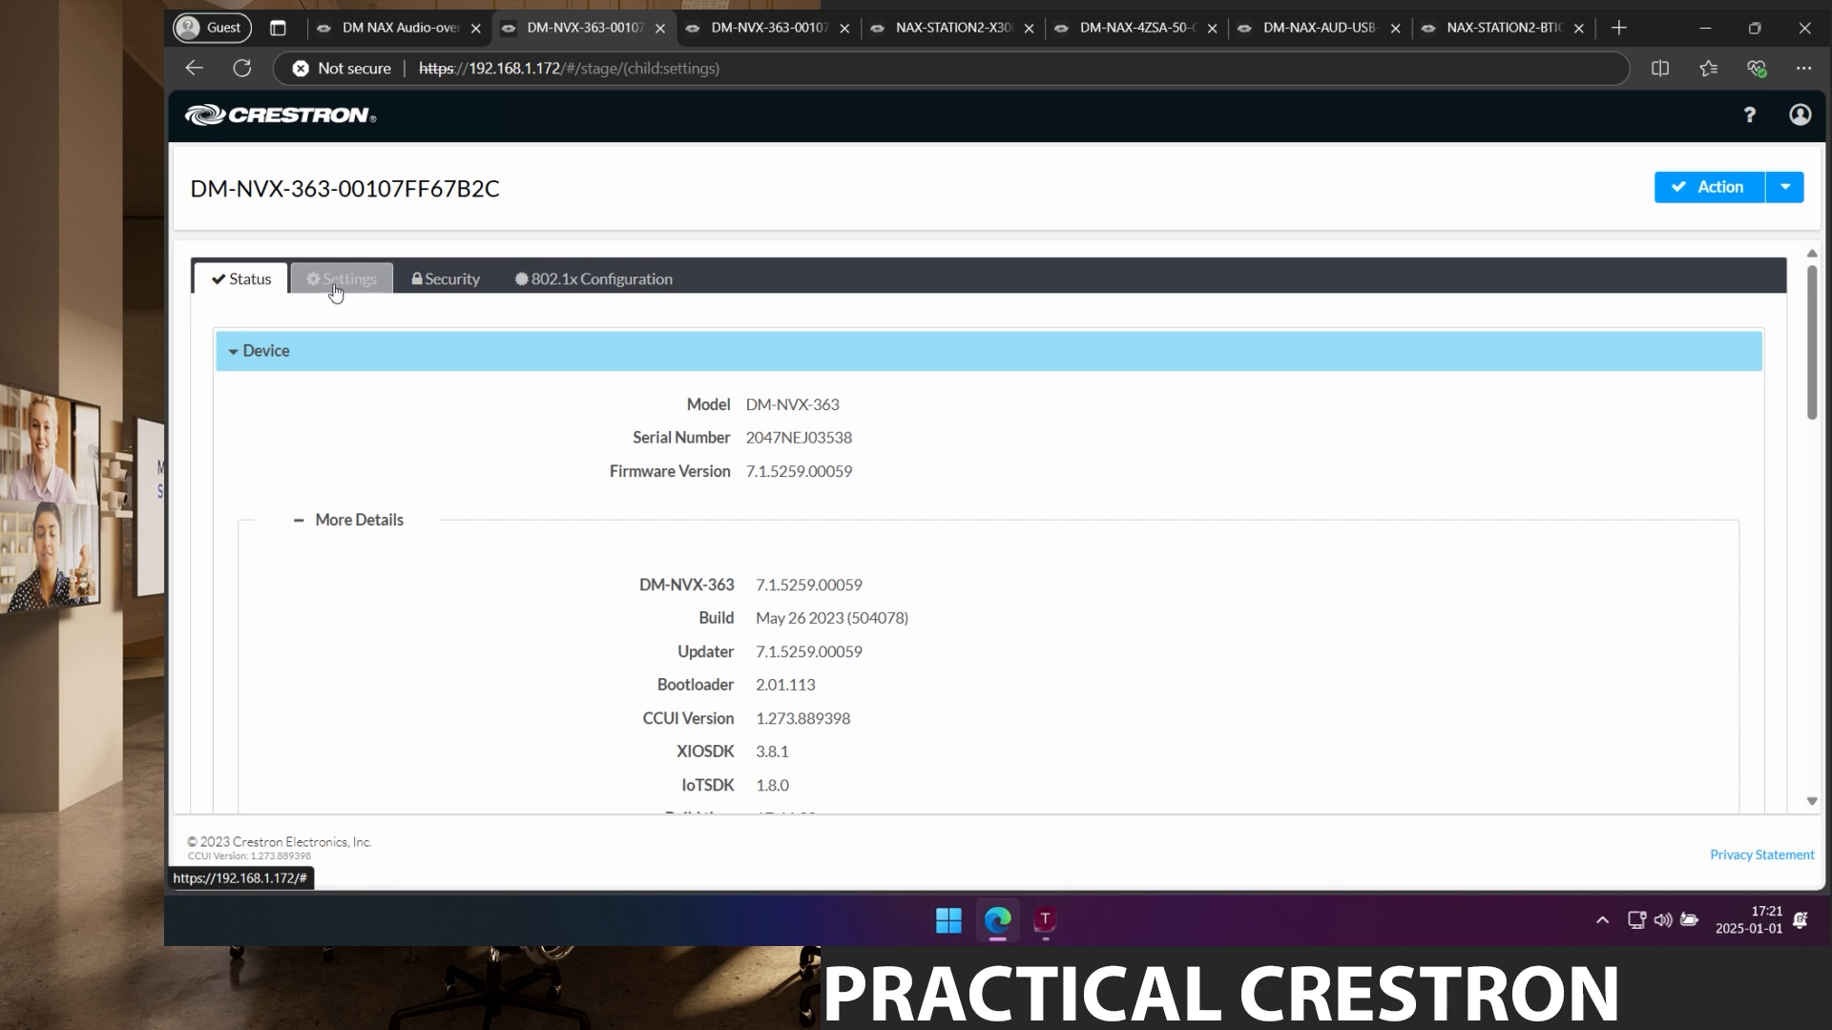
pyautogui.click(342, 284)
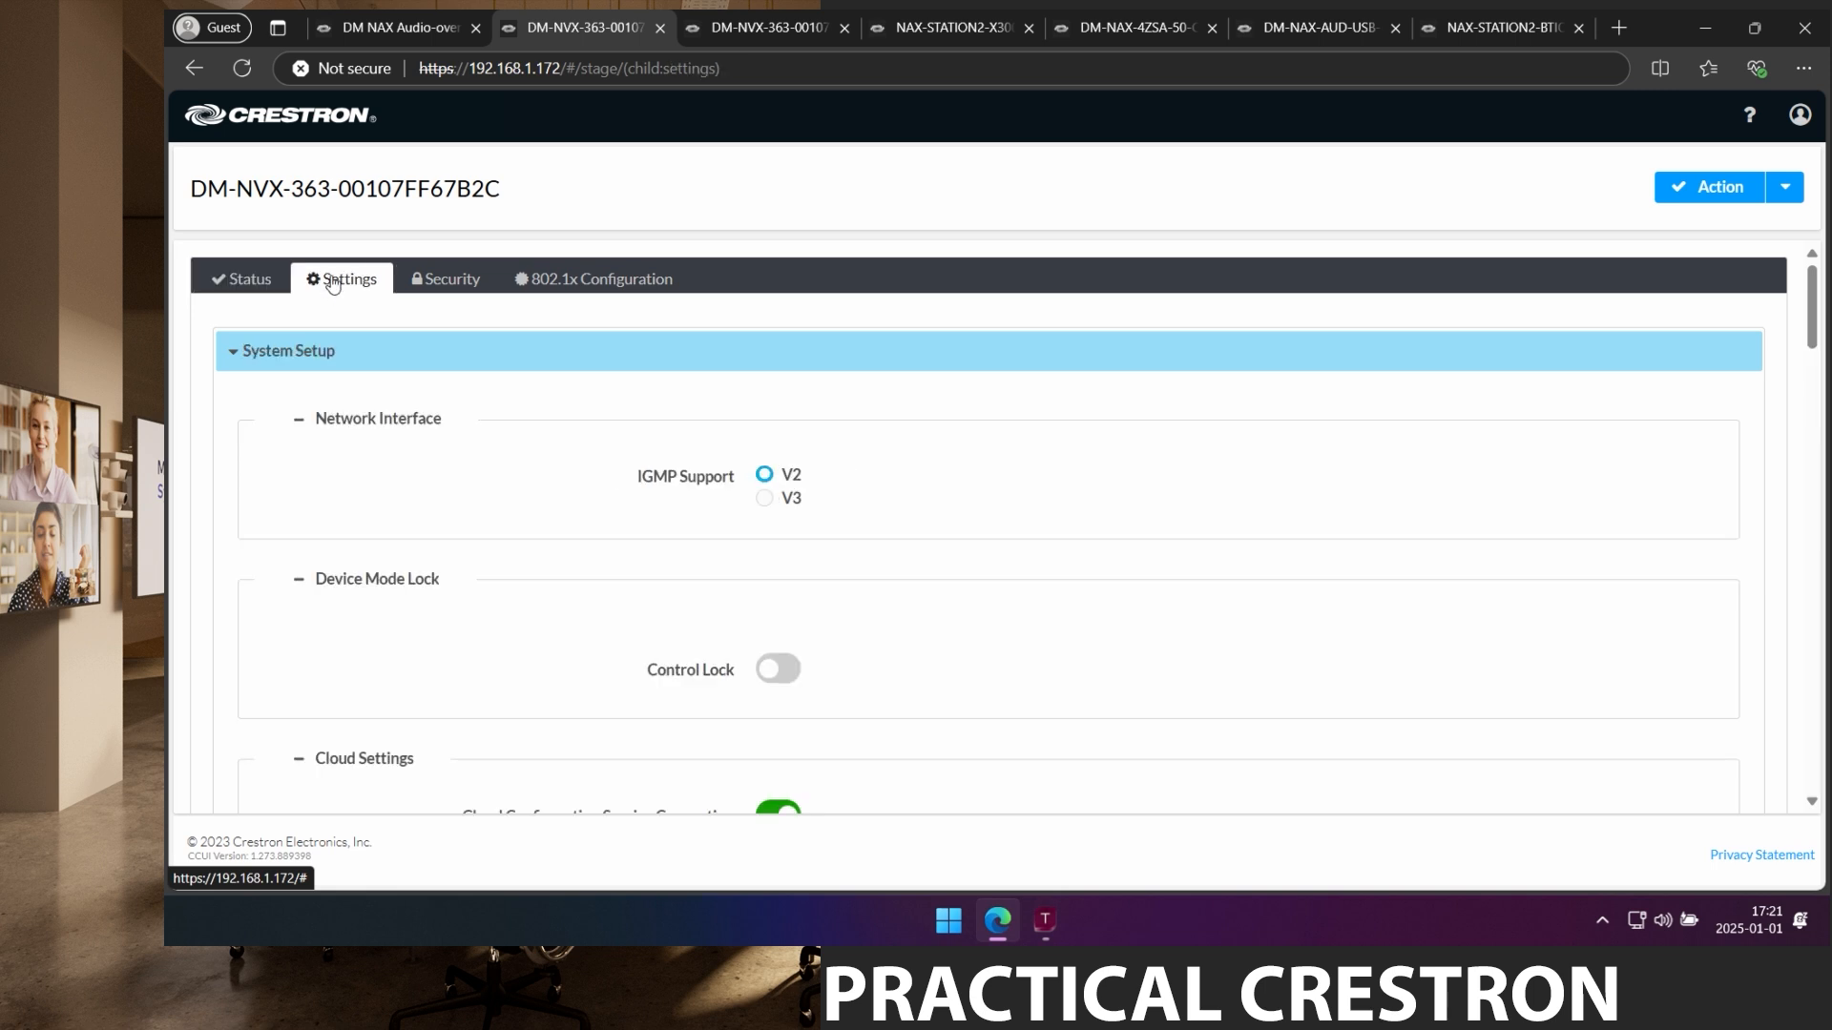
pyautogui.click(258, 355)
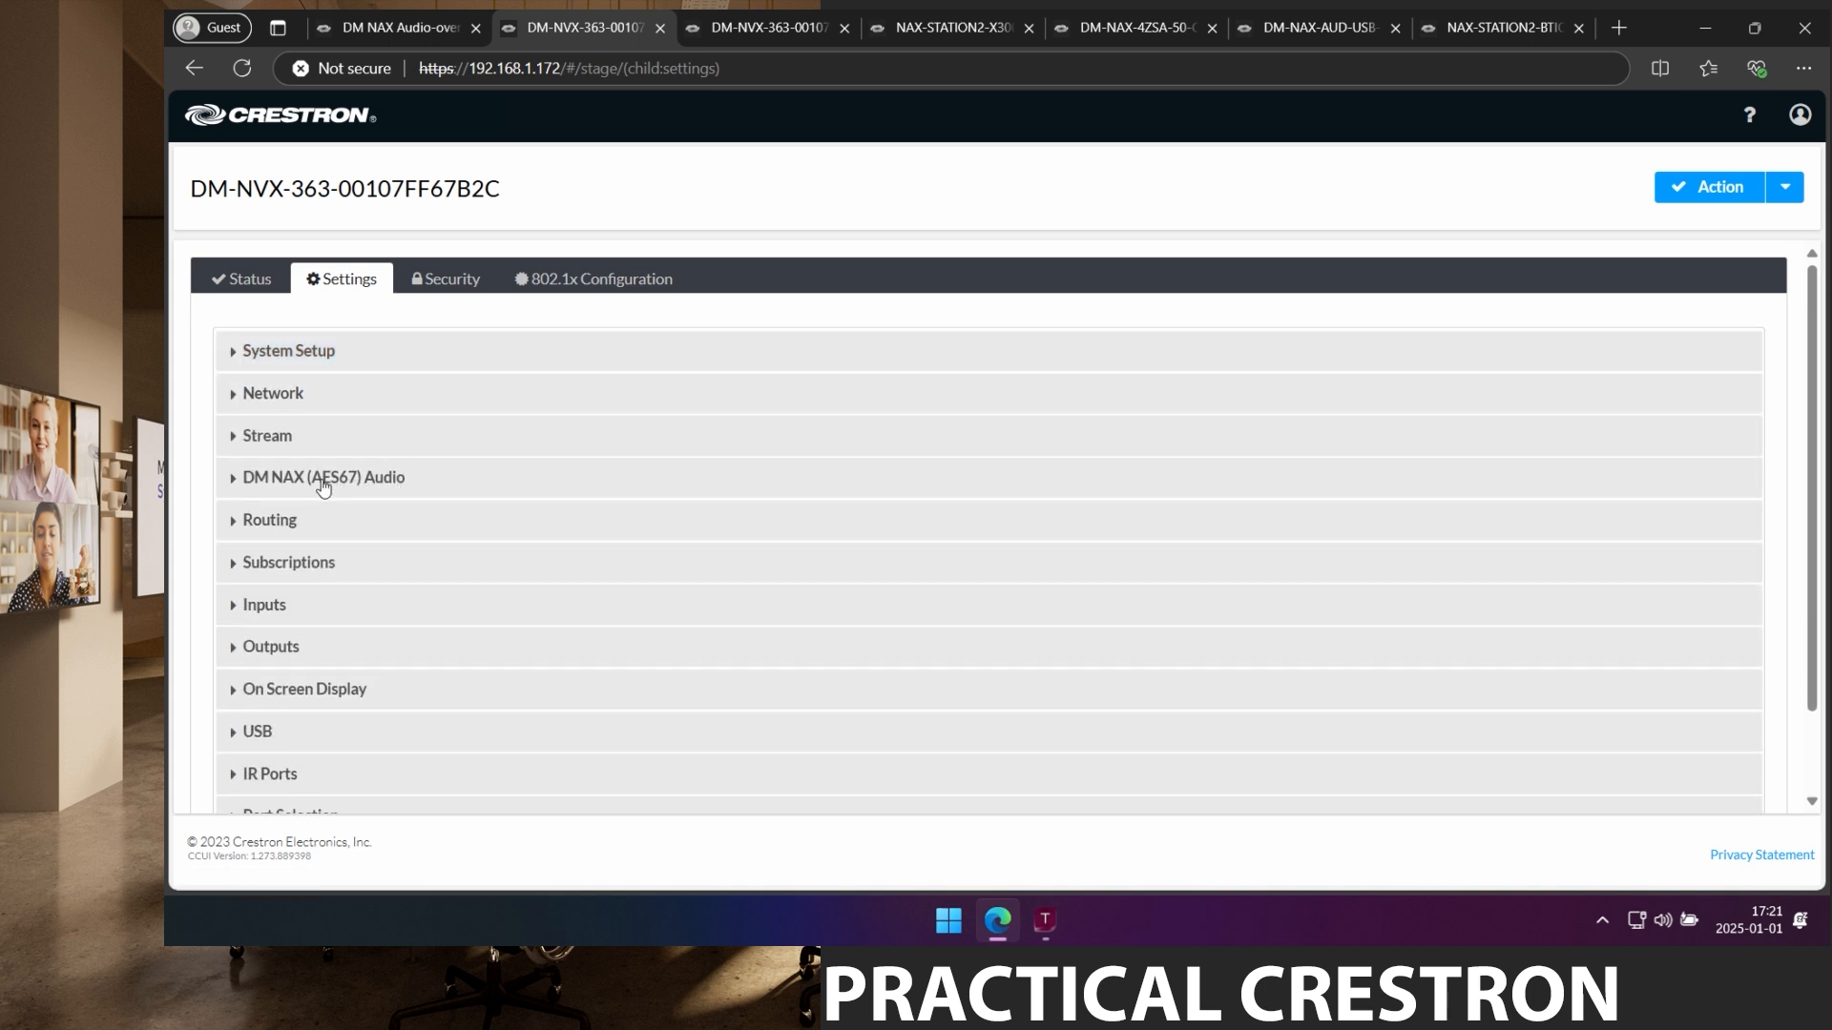
# In DM NAX (AES67) Audio, set multicast address 239.10.10.10 and session name NVX-01.
pyautogui.click(322, 485)
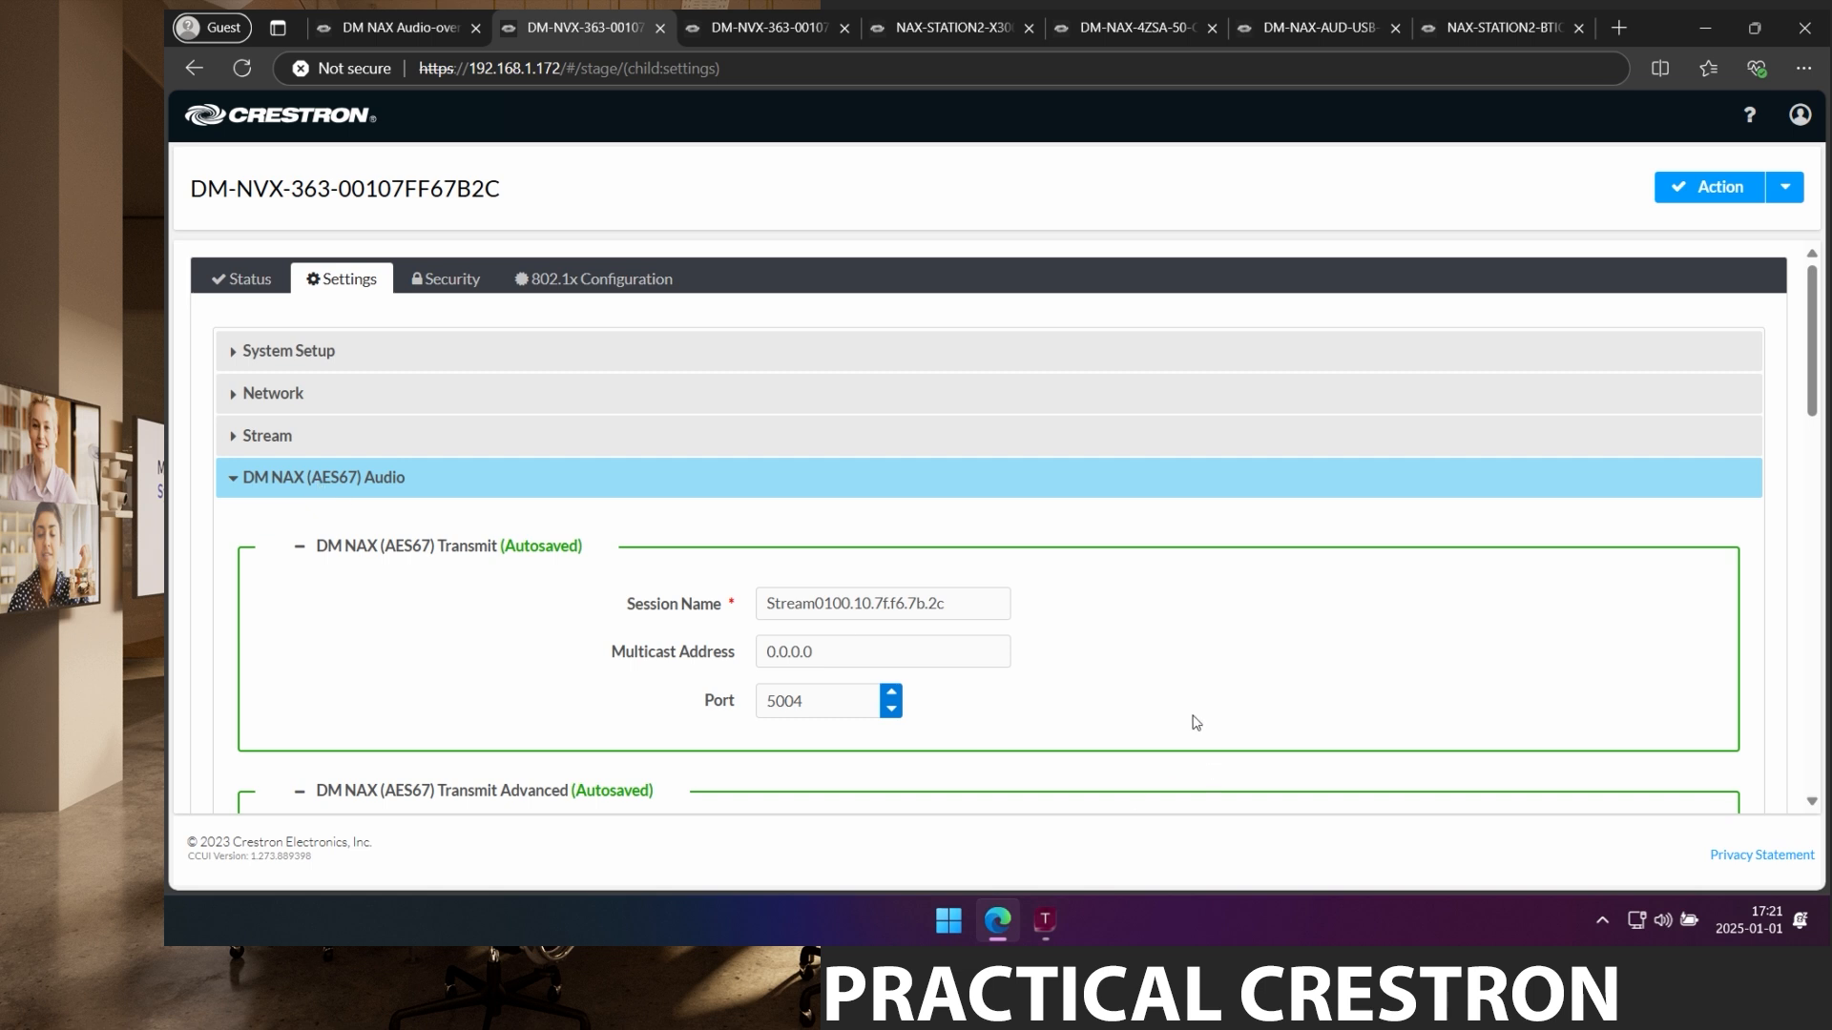
pyautogui.scroll(-1, 1194, 723)
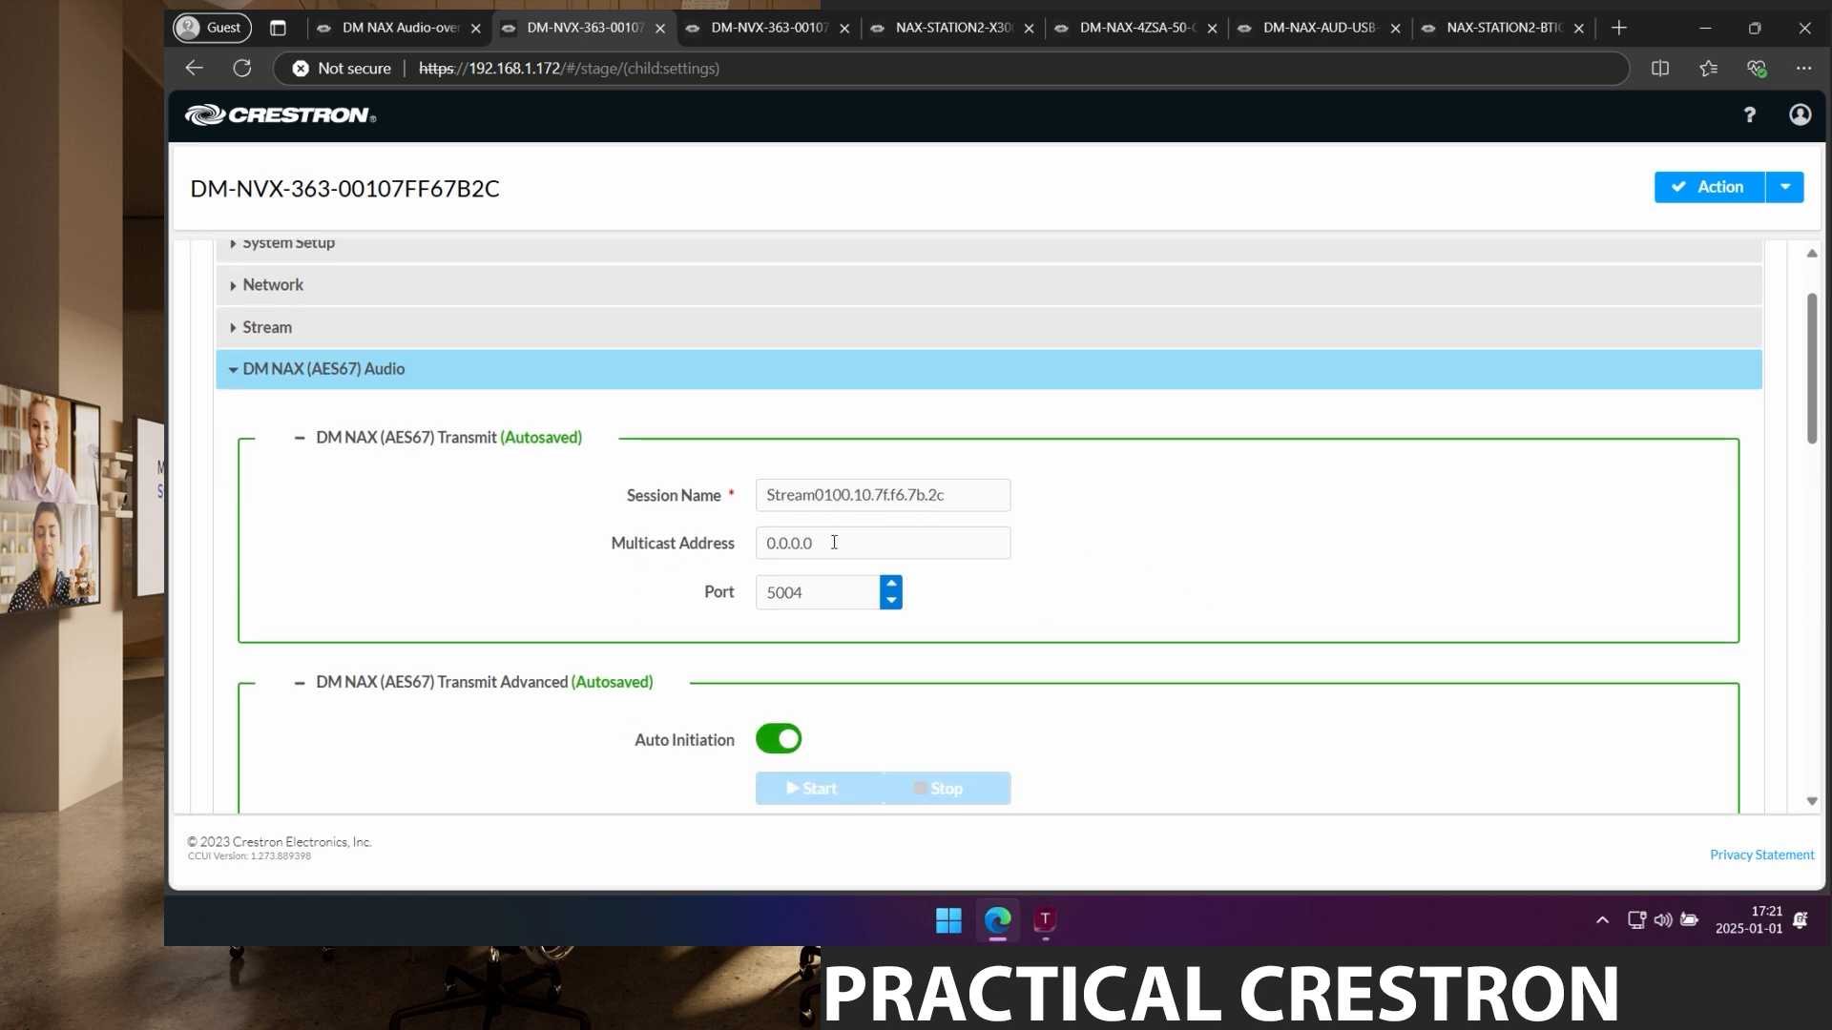
pyautogui.moveTo(834, 541); pyautogui.dragTo(736, 542)
pyautogui.write('239.10.10.10')
pyautogui.press('Tab')
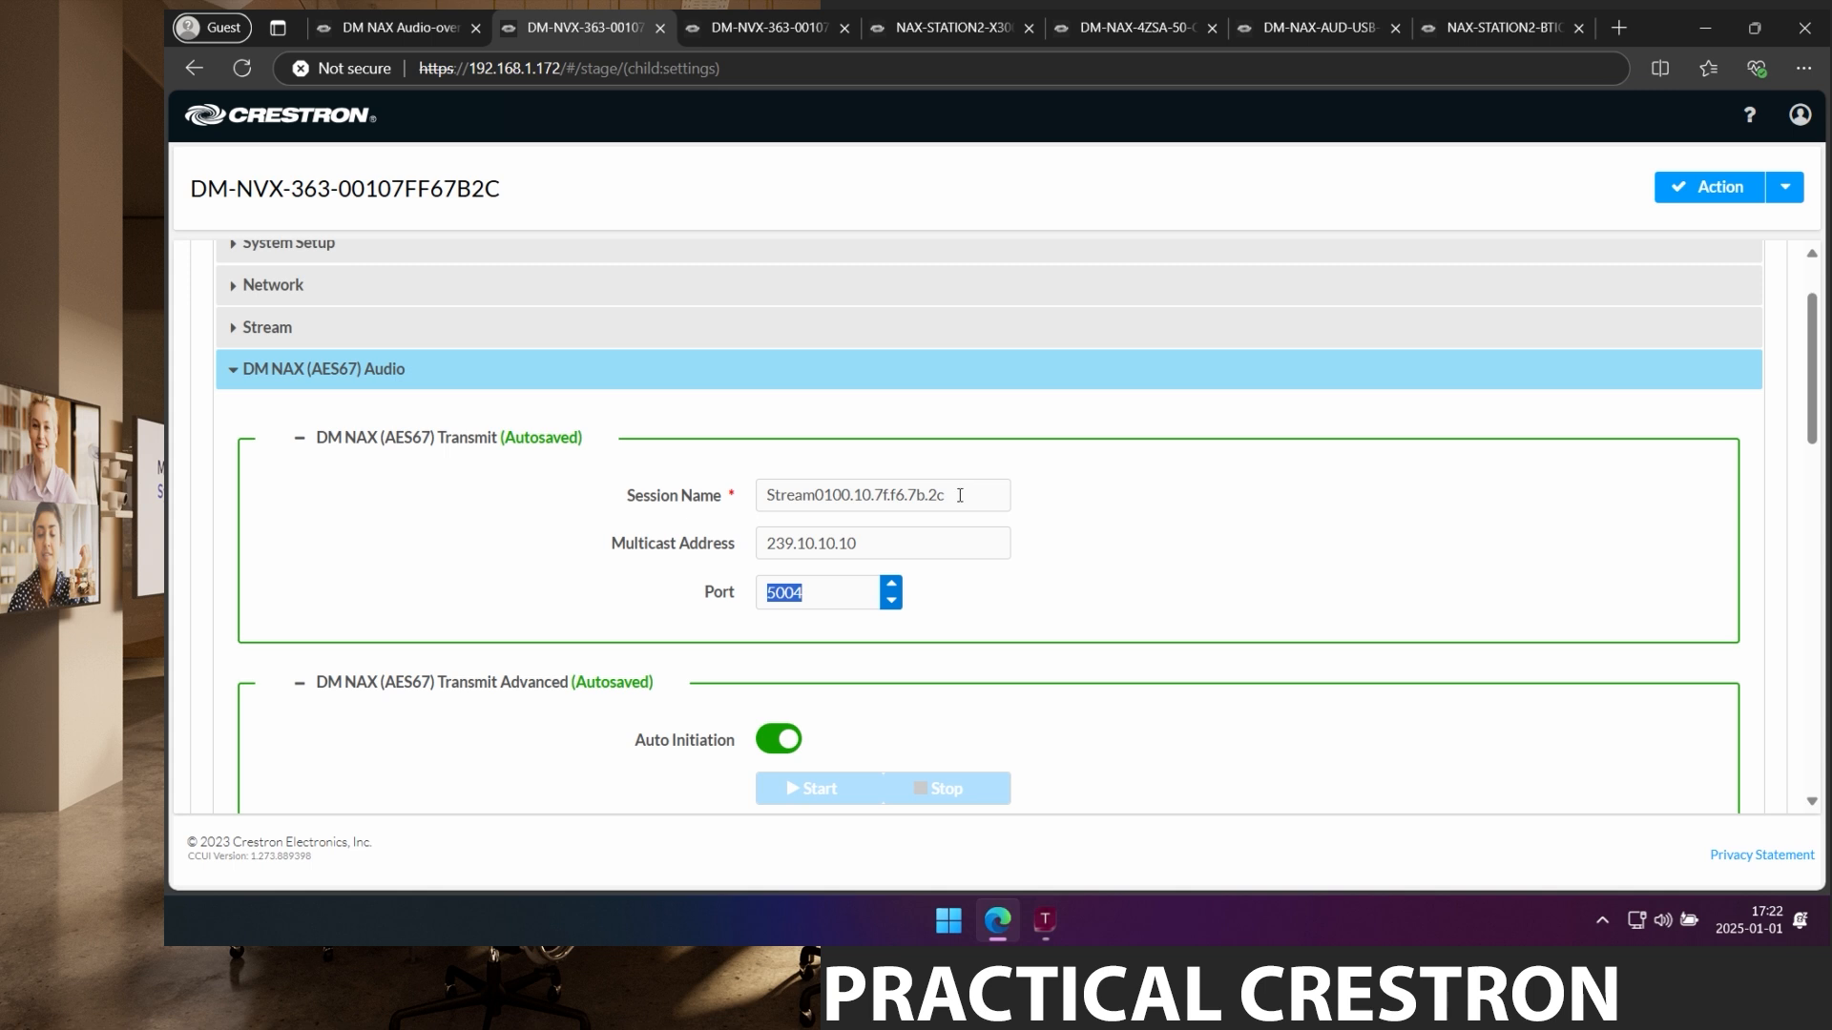
pyautogui.moveTo(960, 496); pyautogui.dragTo(746, 515)
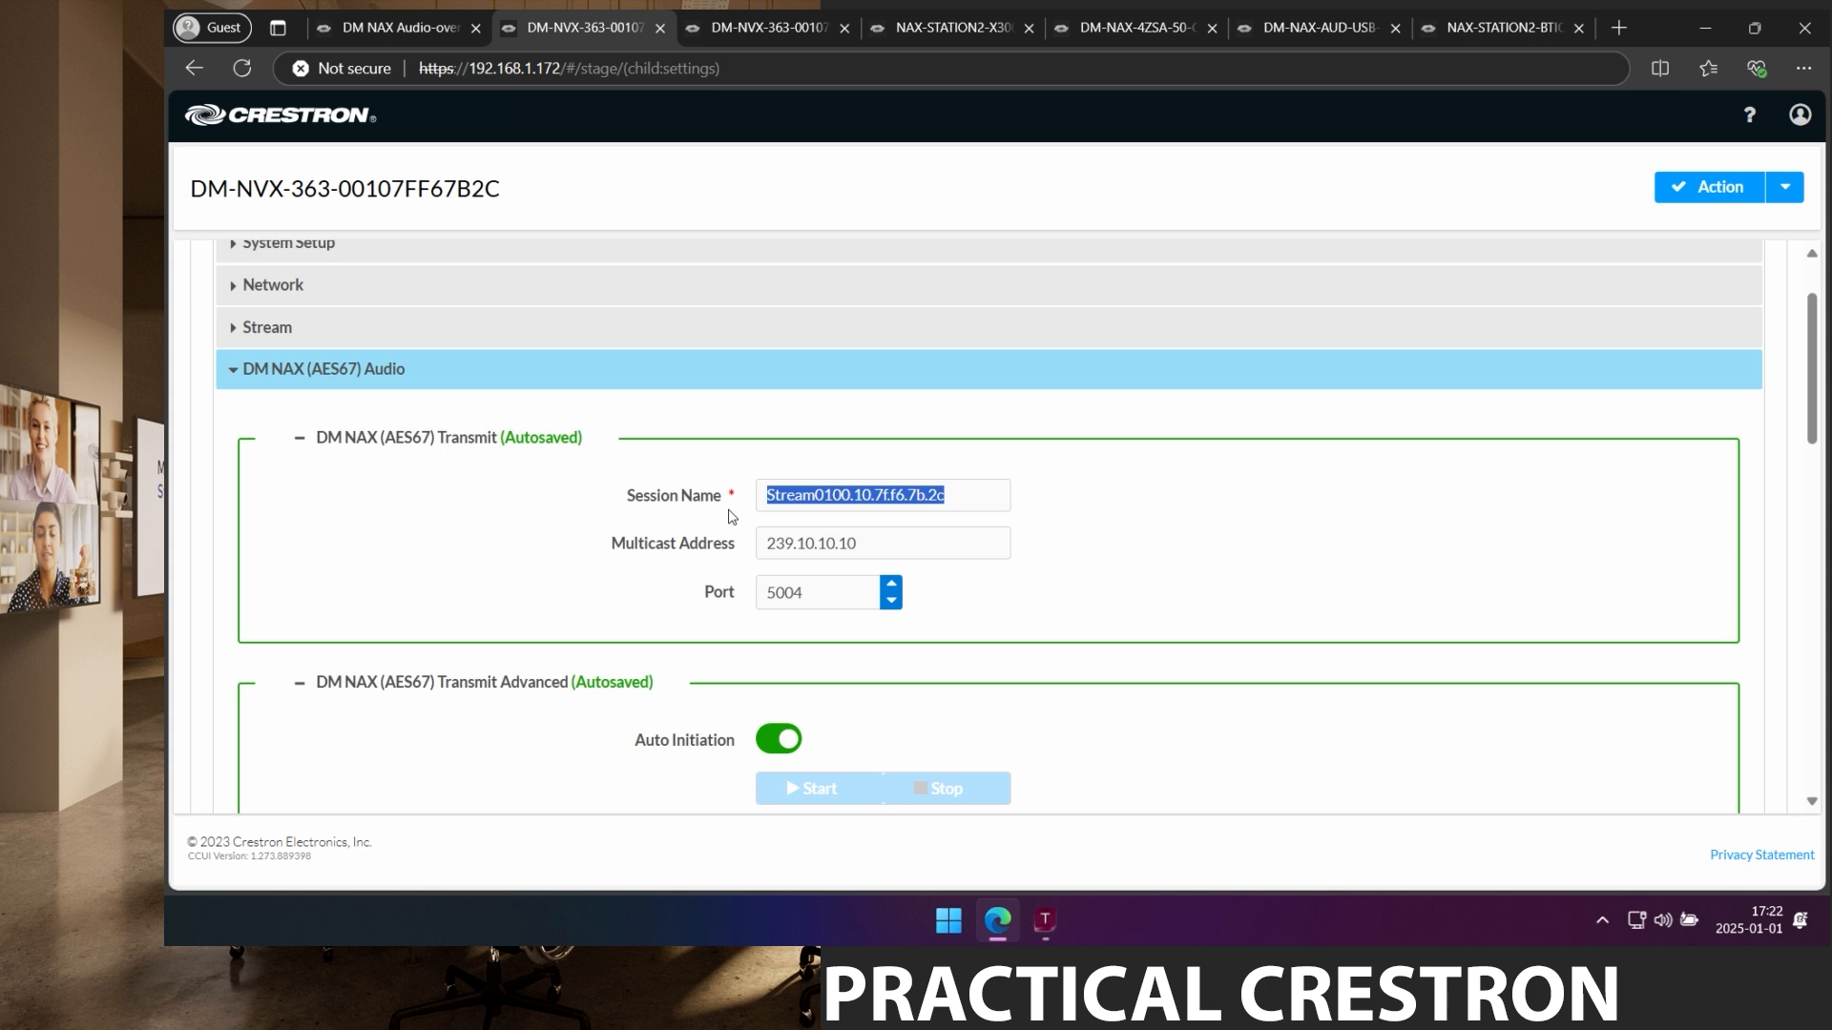
pyautogui.write('NVX-0')
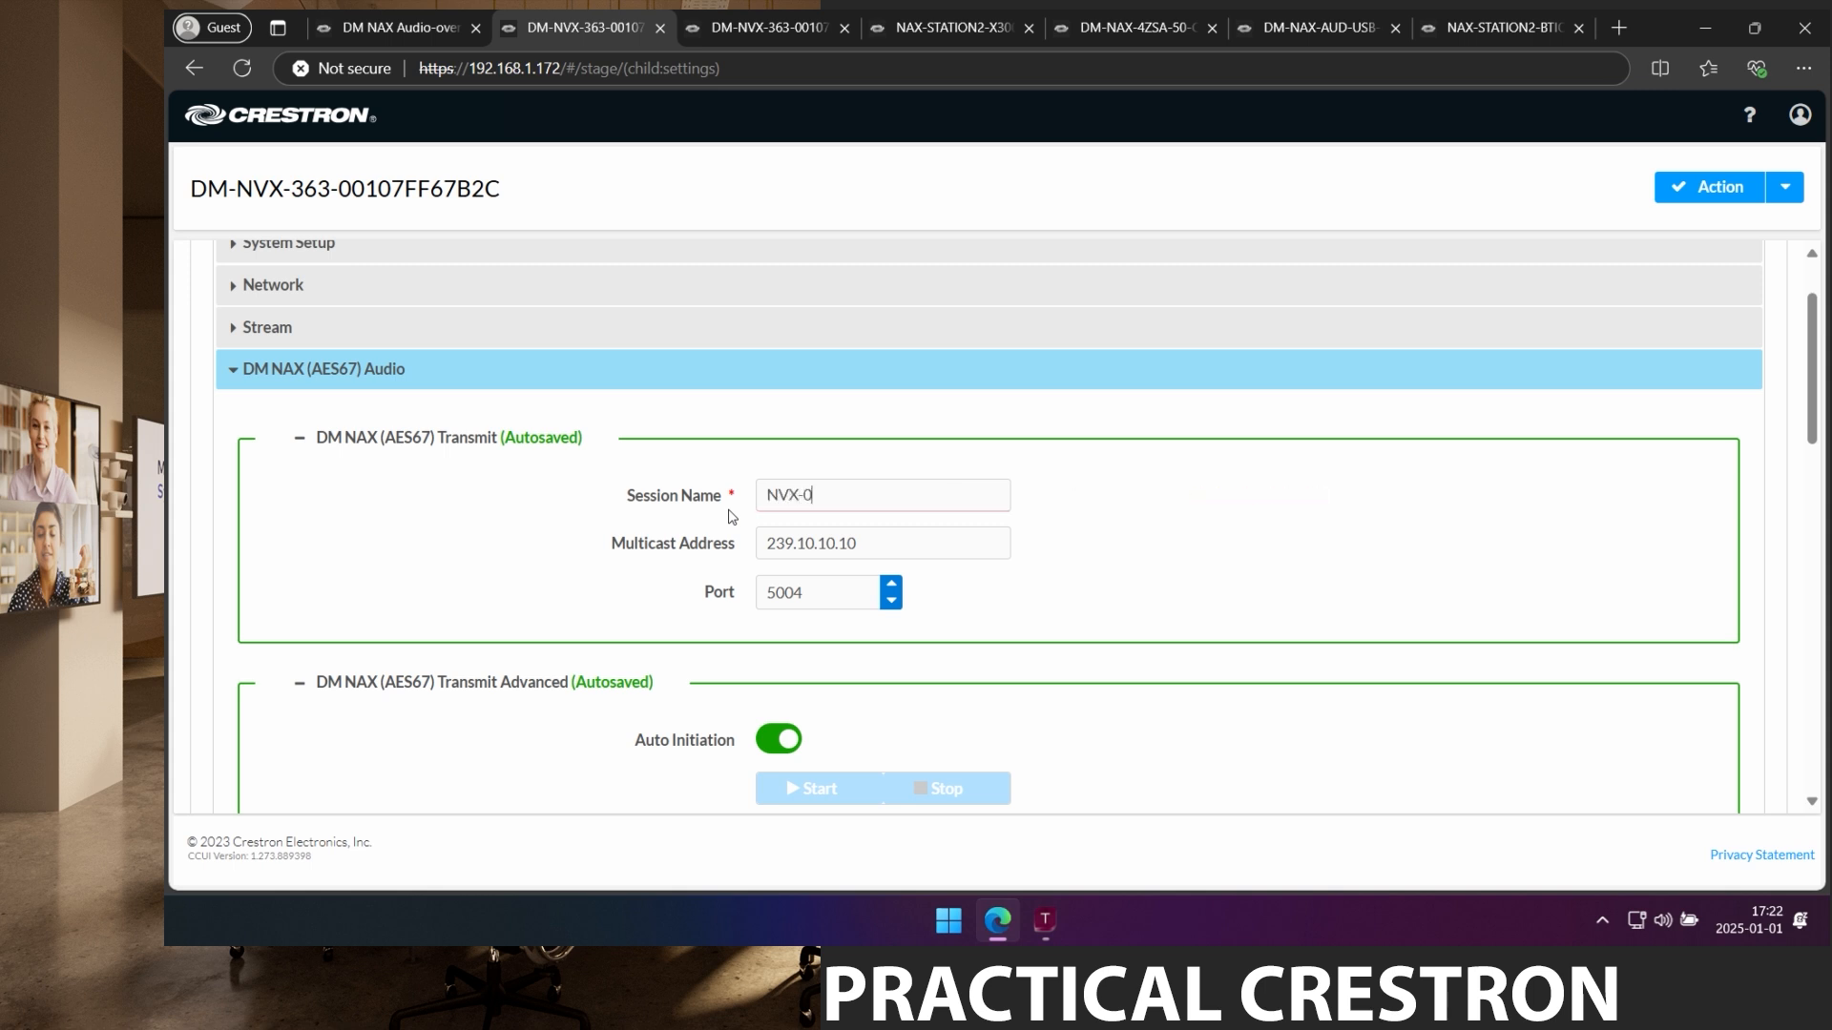
pyautogui.write('1')
pyautogui.press('Tab')
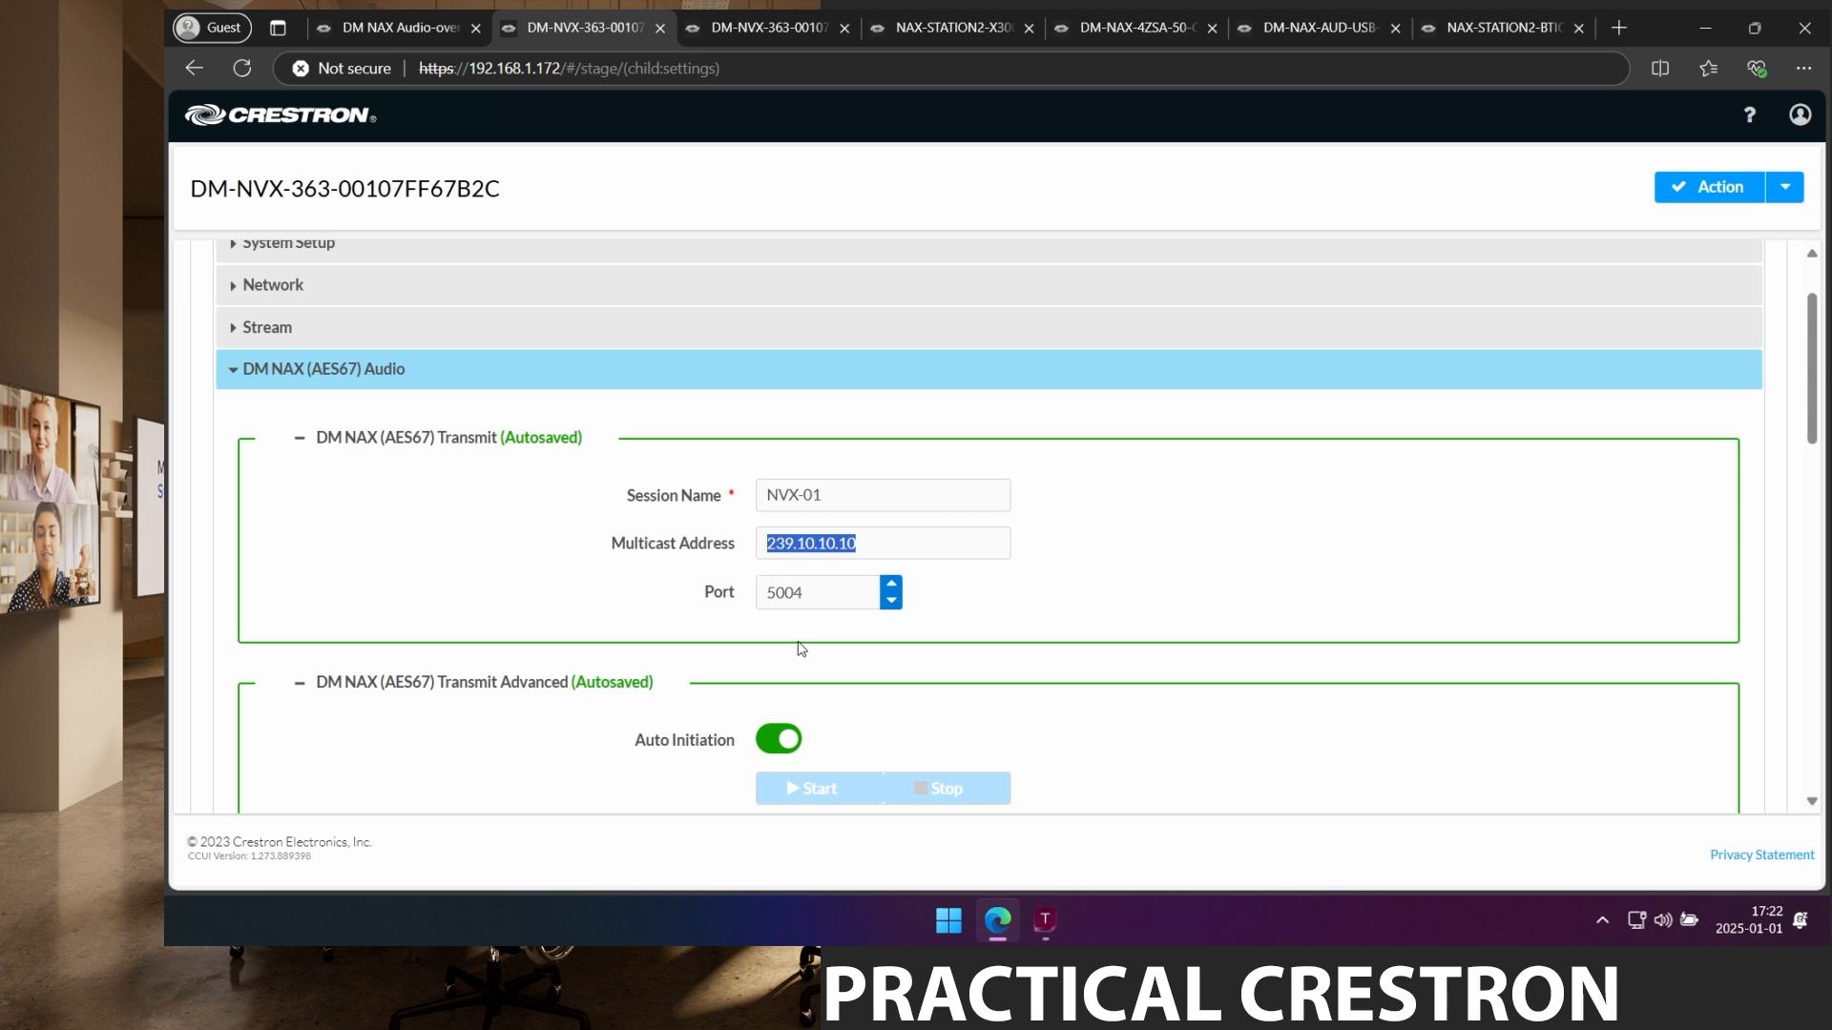
pyautogui.scroll(-1, 800, 649)
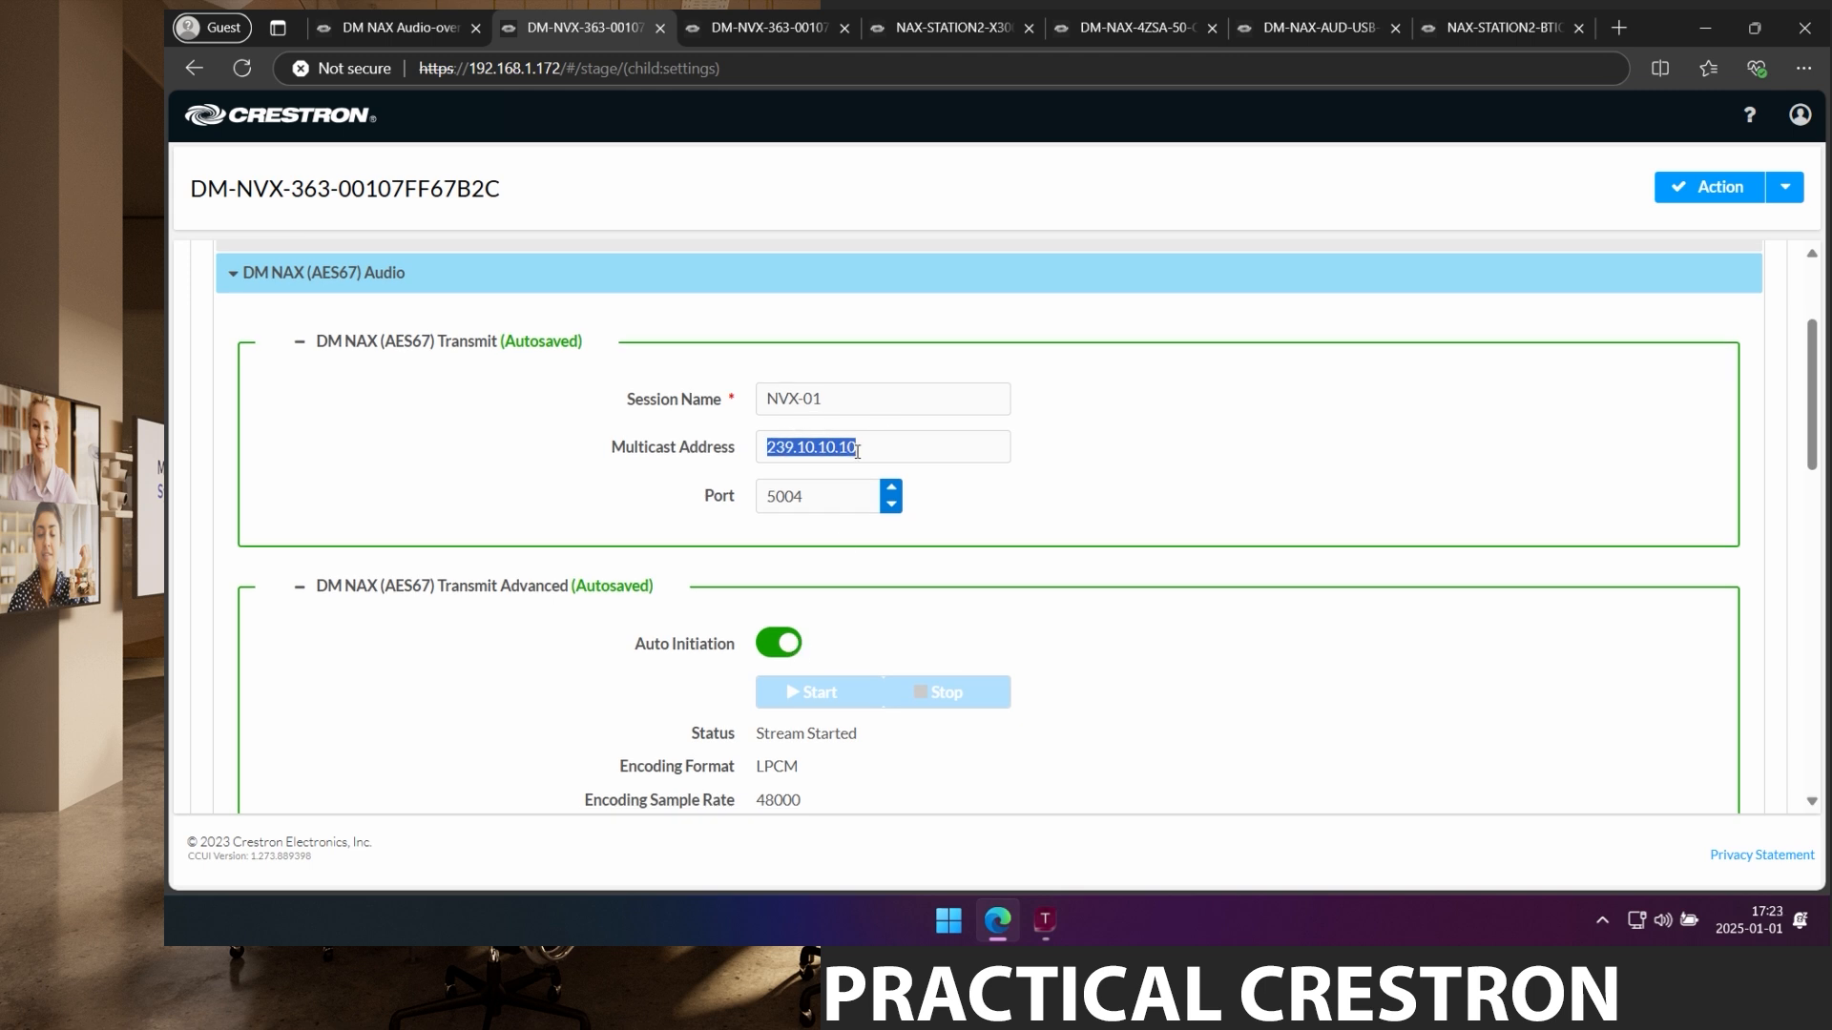
# Restart the NVX-01 stream by toggling Auto Initiation around Stop, then switch to the DM-NAX-AMP-X300 page.
pyautogui.click(782, 646)
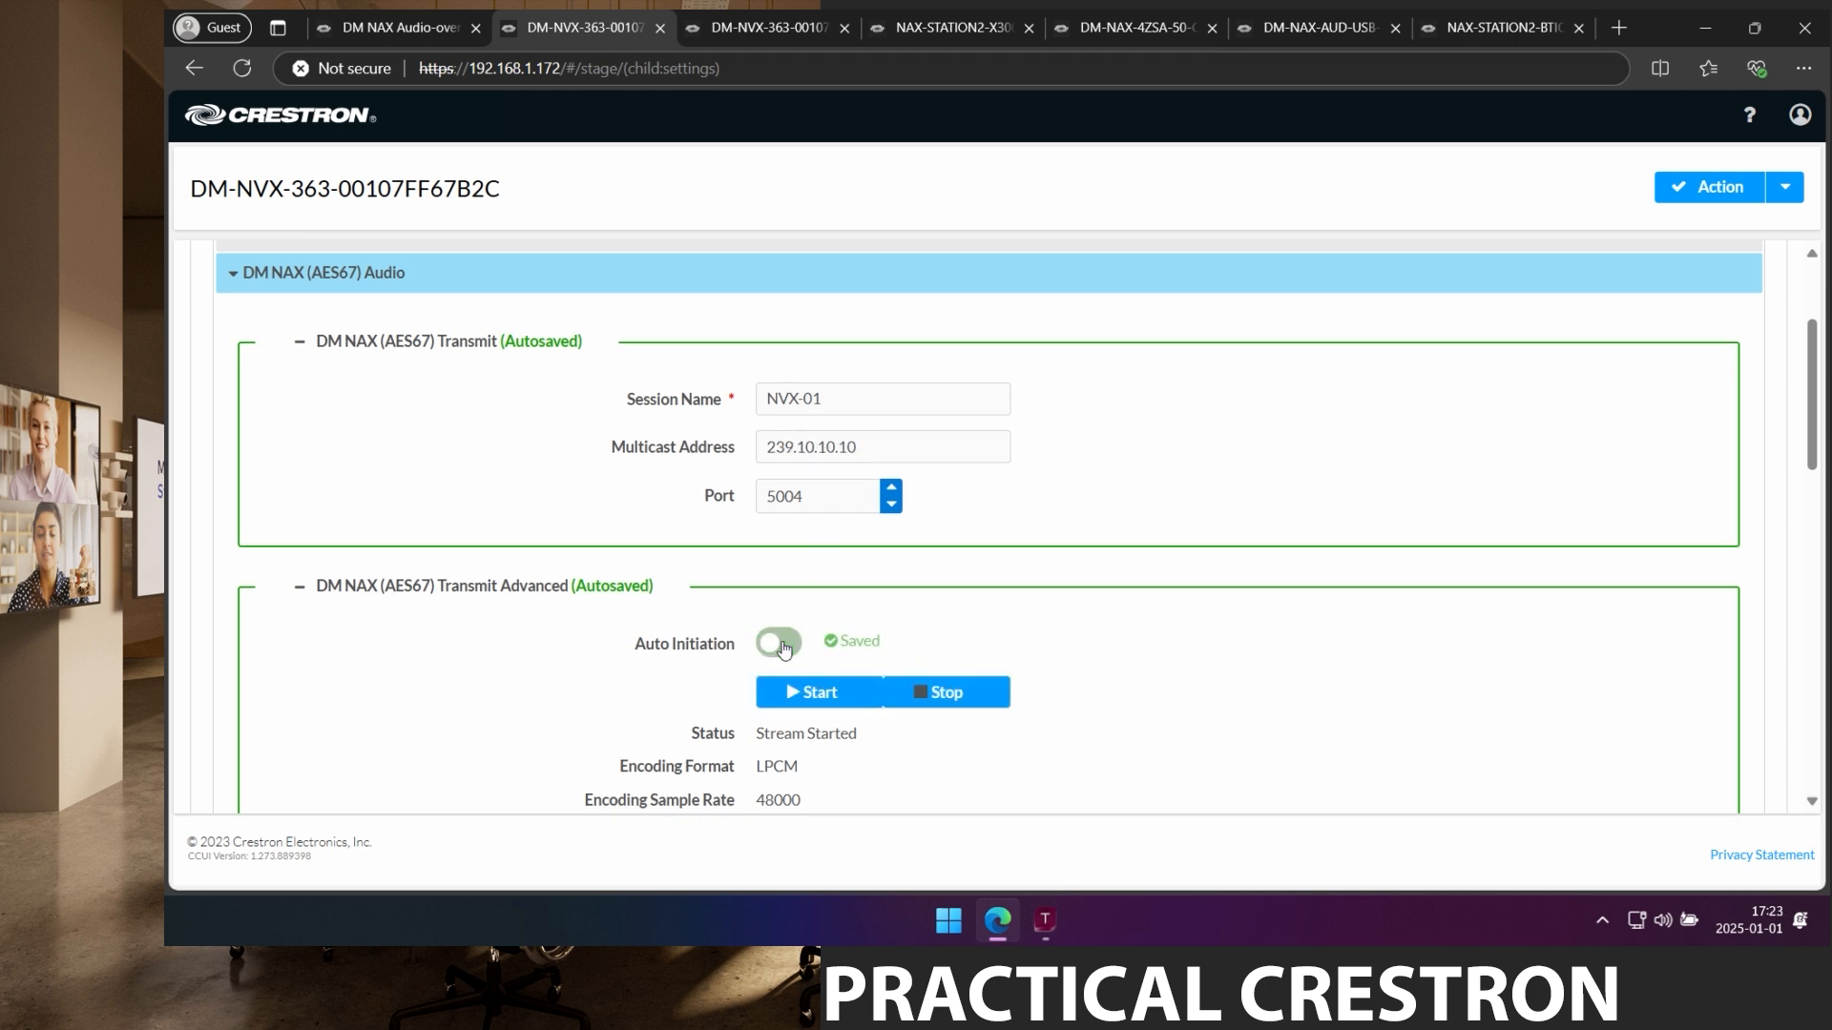
pyautogui.click(952, 695)
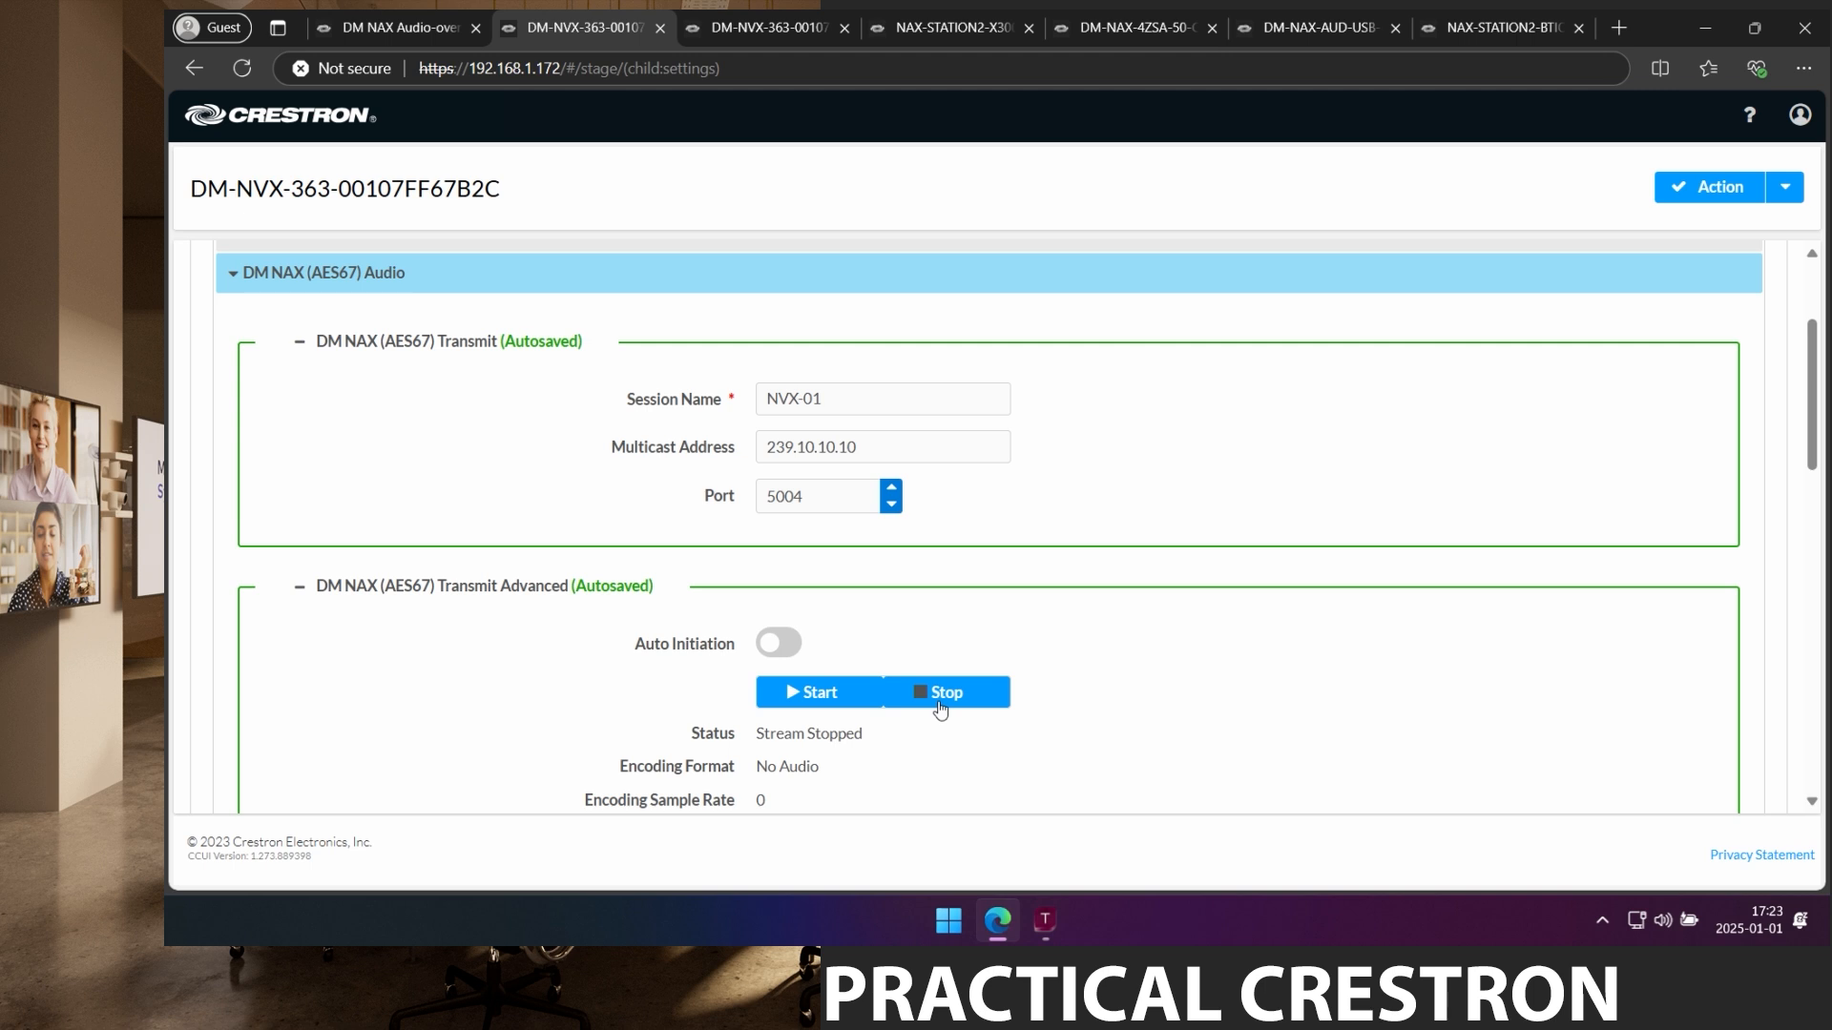
pyautogui.click(780, 642)
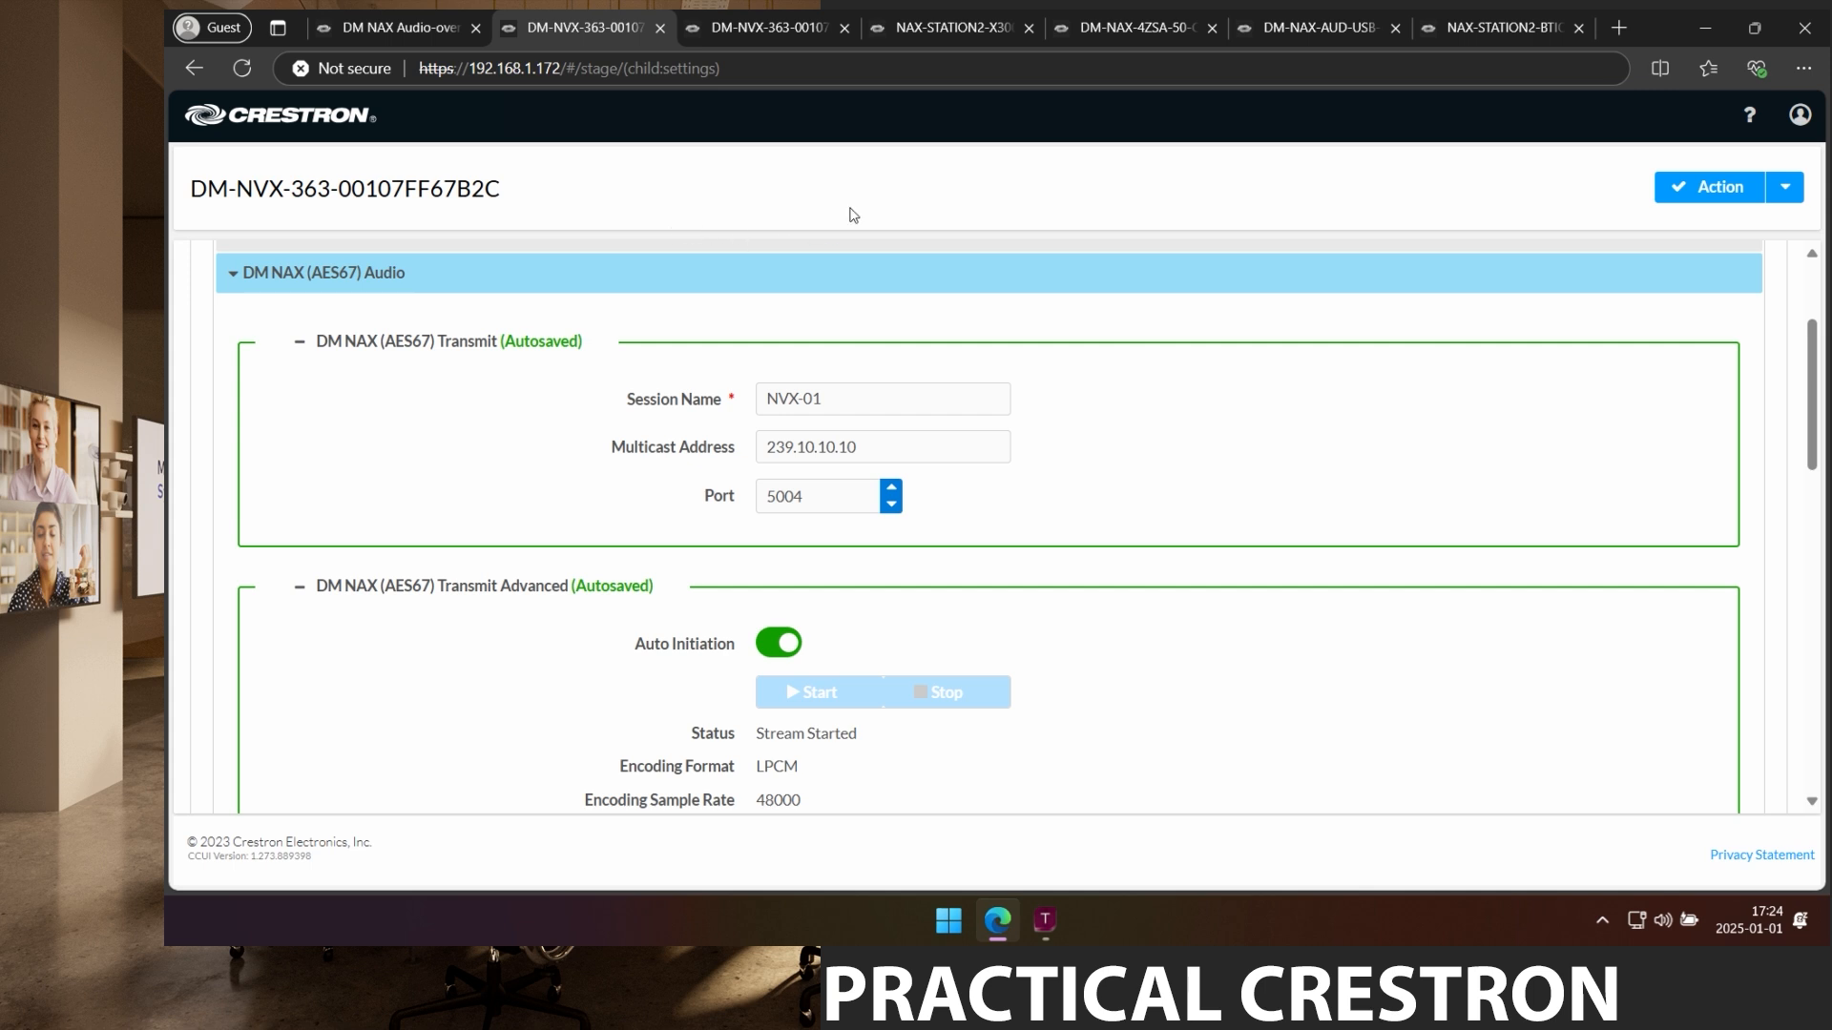
pyautogui.click(944, 27)
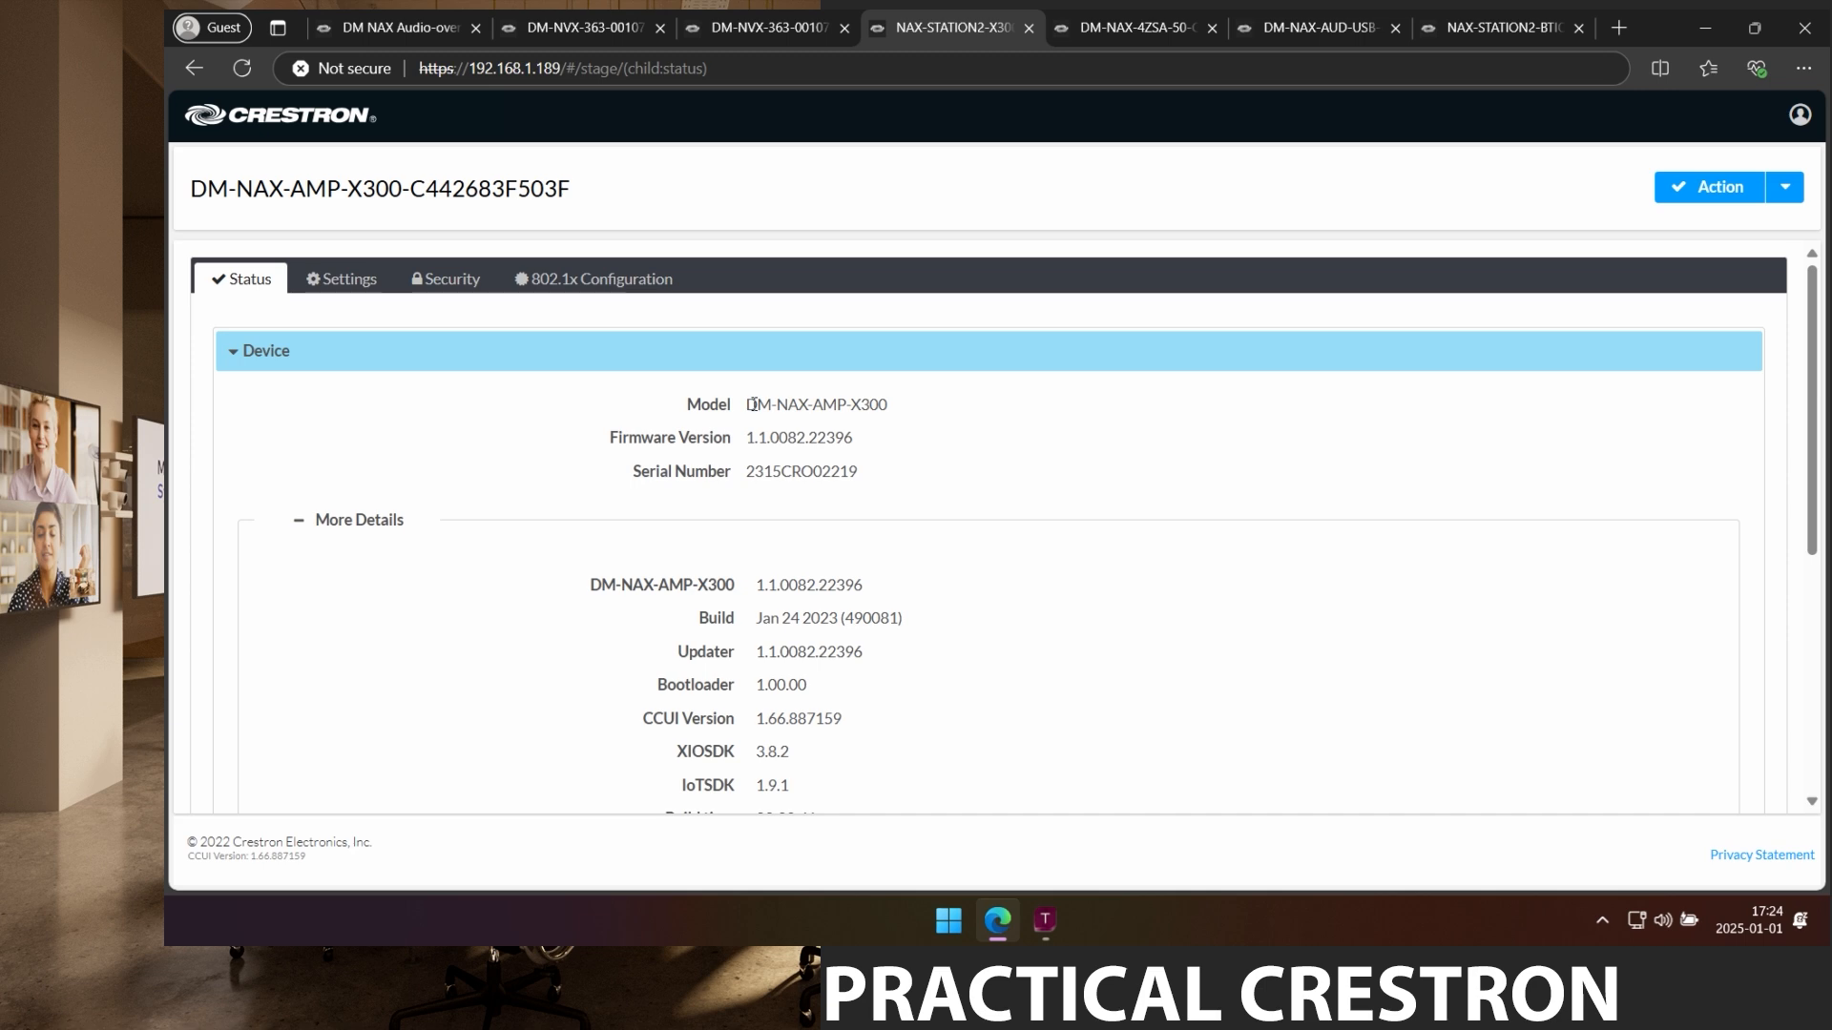
# Copy the DM-NAX-AMP-X300 model name and open its product page via Crestron site search.
pyautogui.moveTo(747, 404); pyautogui.dragTo(906, 405)
pyautogui.hotkey('ctrl', 'c')
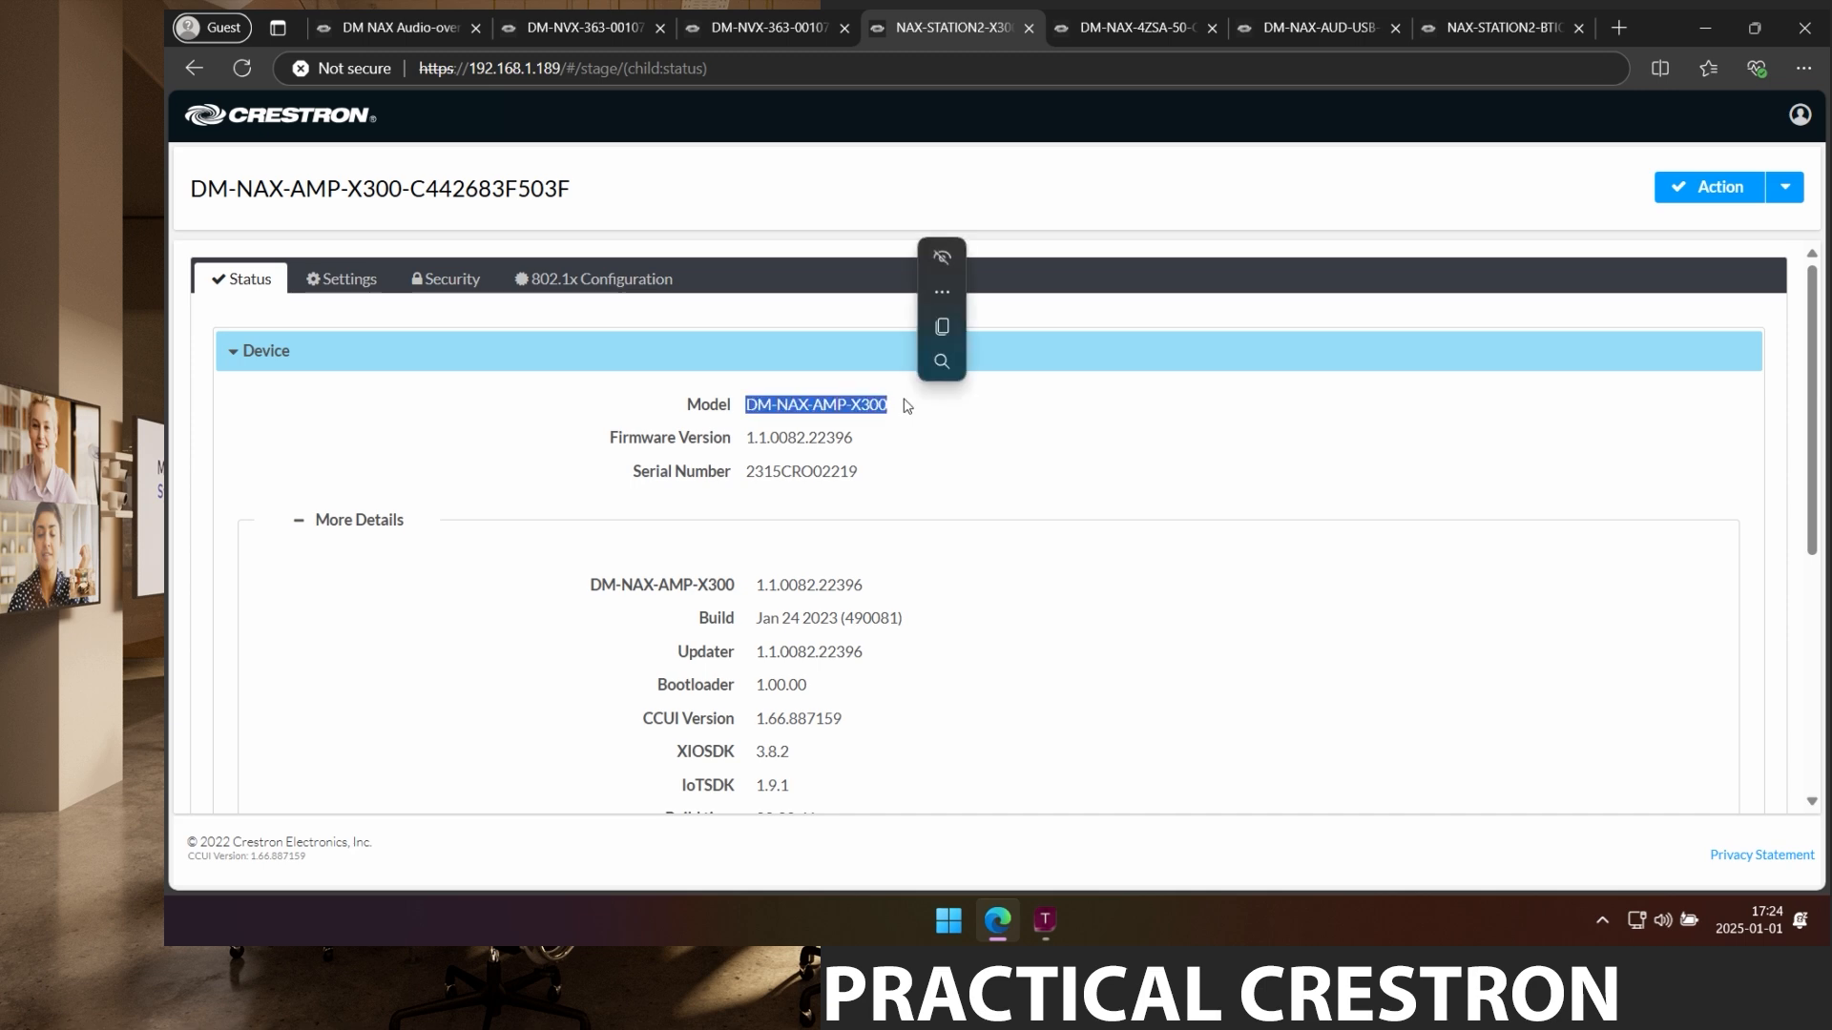
pyautogui.click(420, 26)
pyautogui.click(1647, 143)
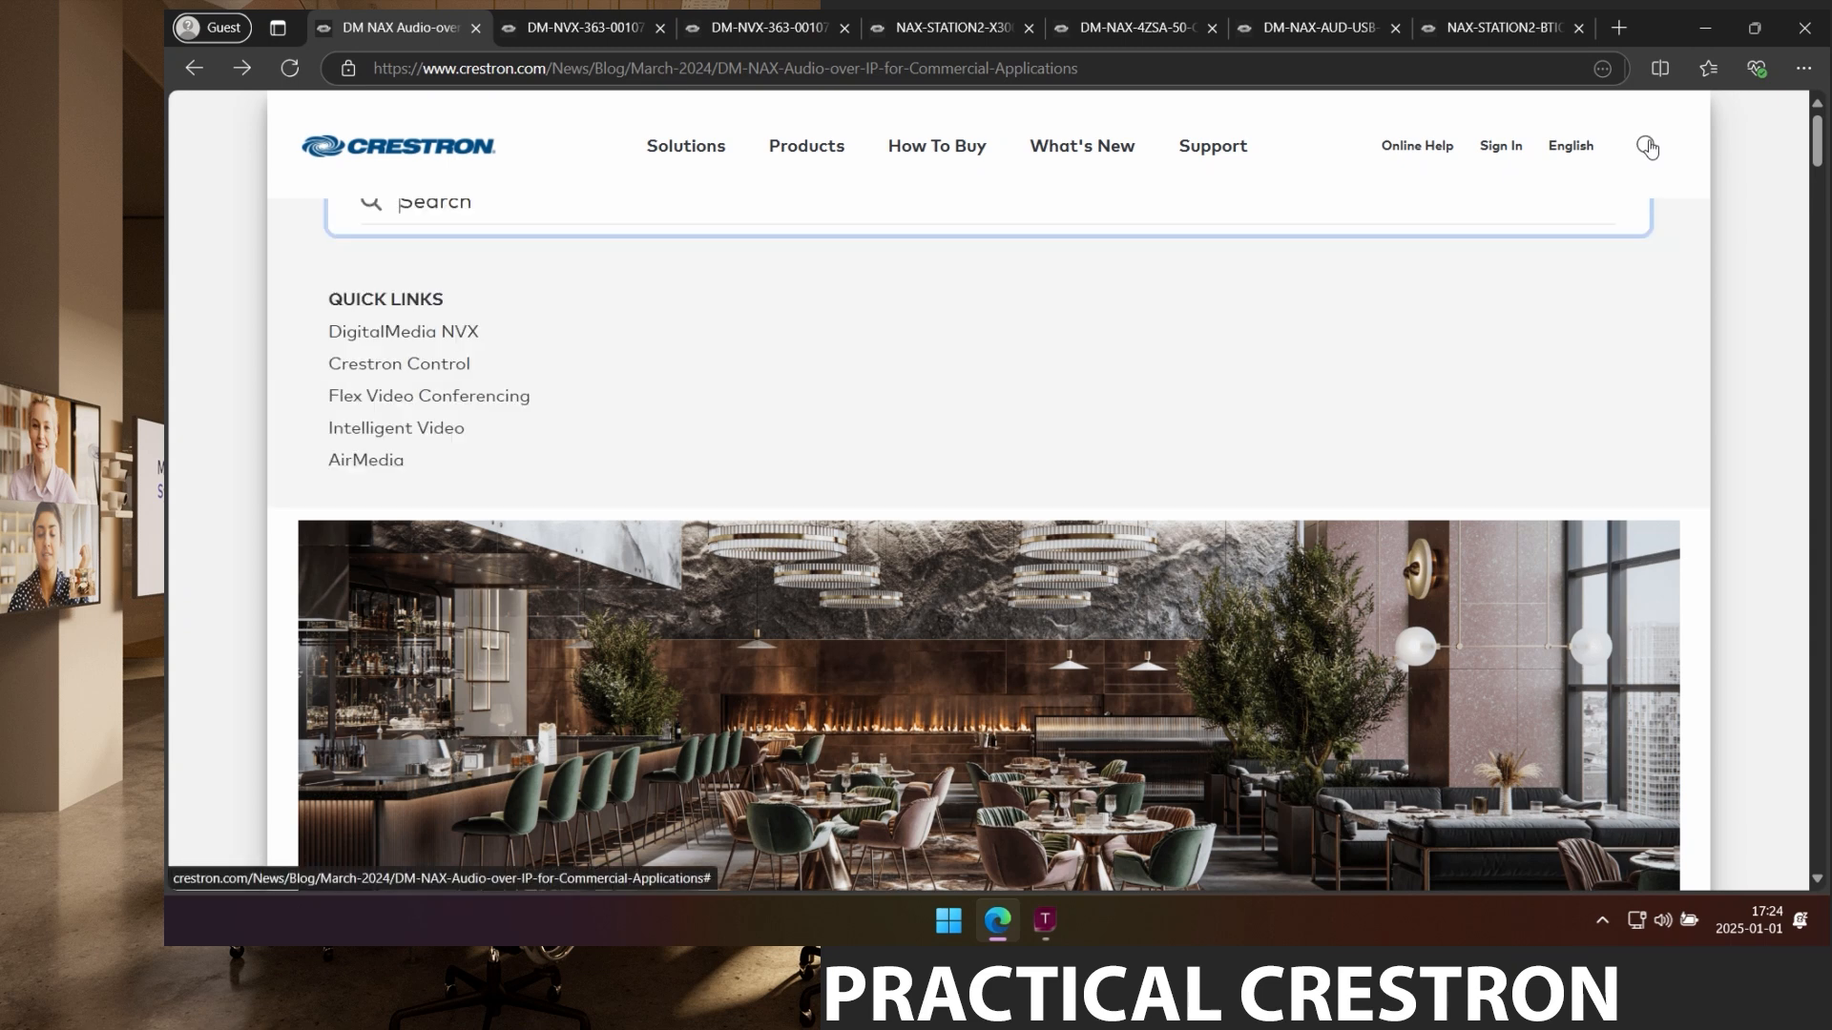
pyautogui.hotkey('ctrl', 'v')
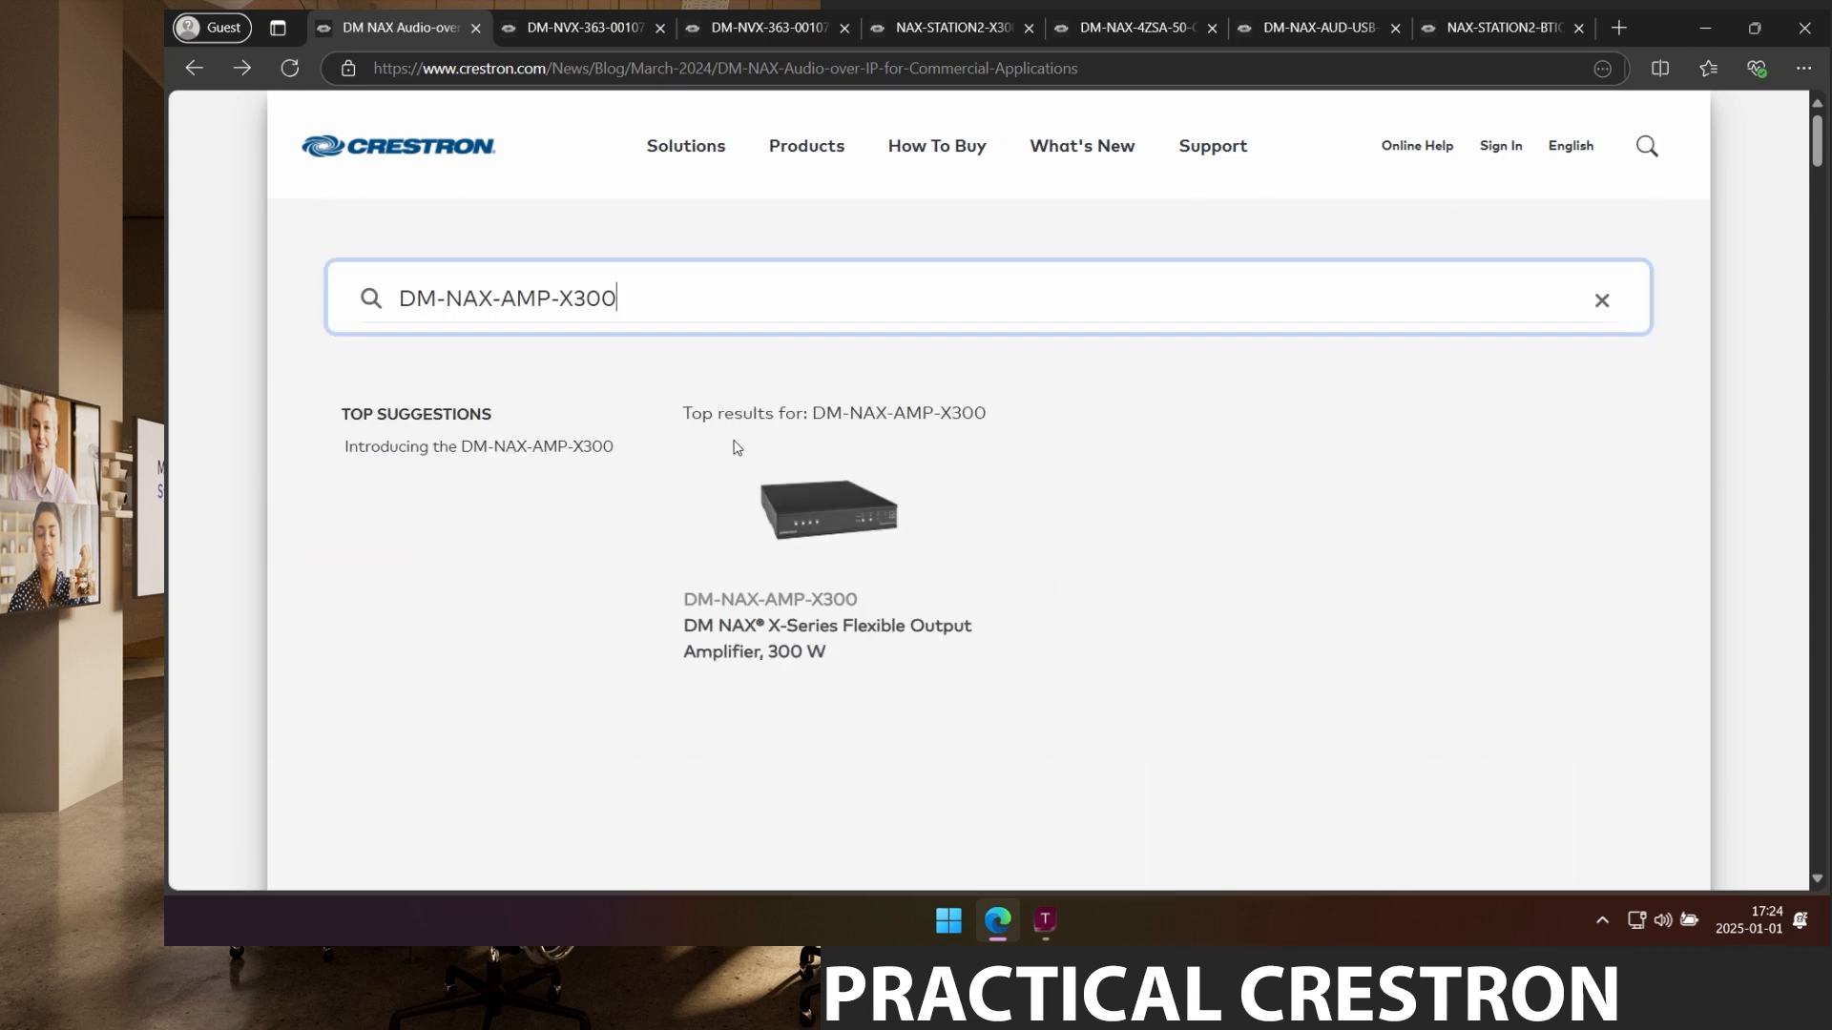
pyautogui.click(799, 502)
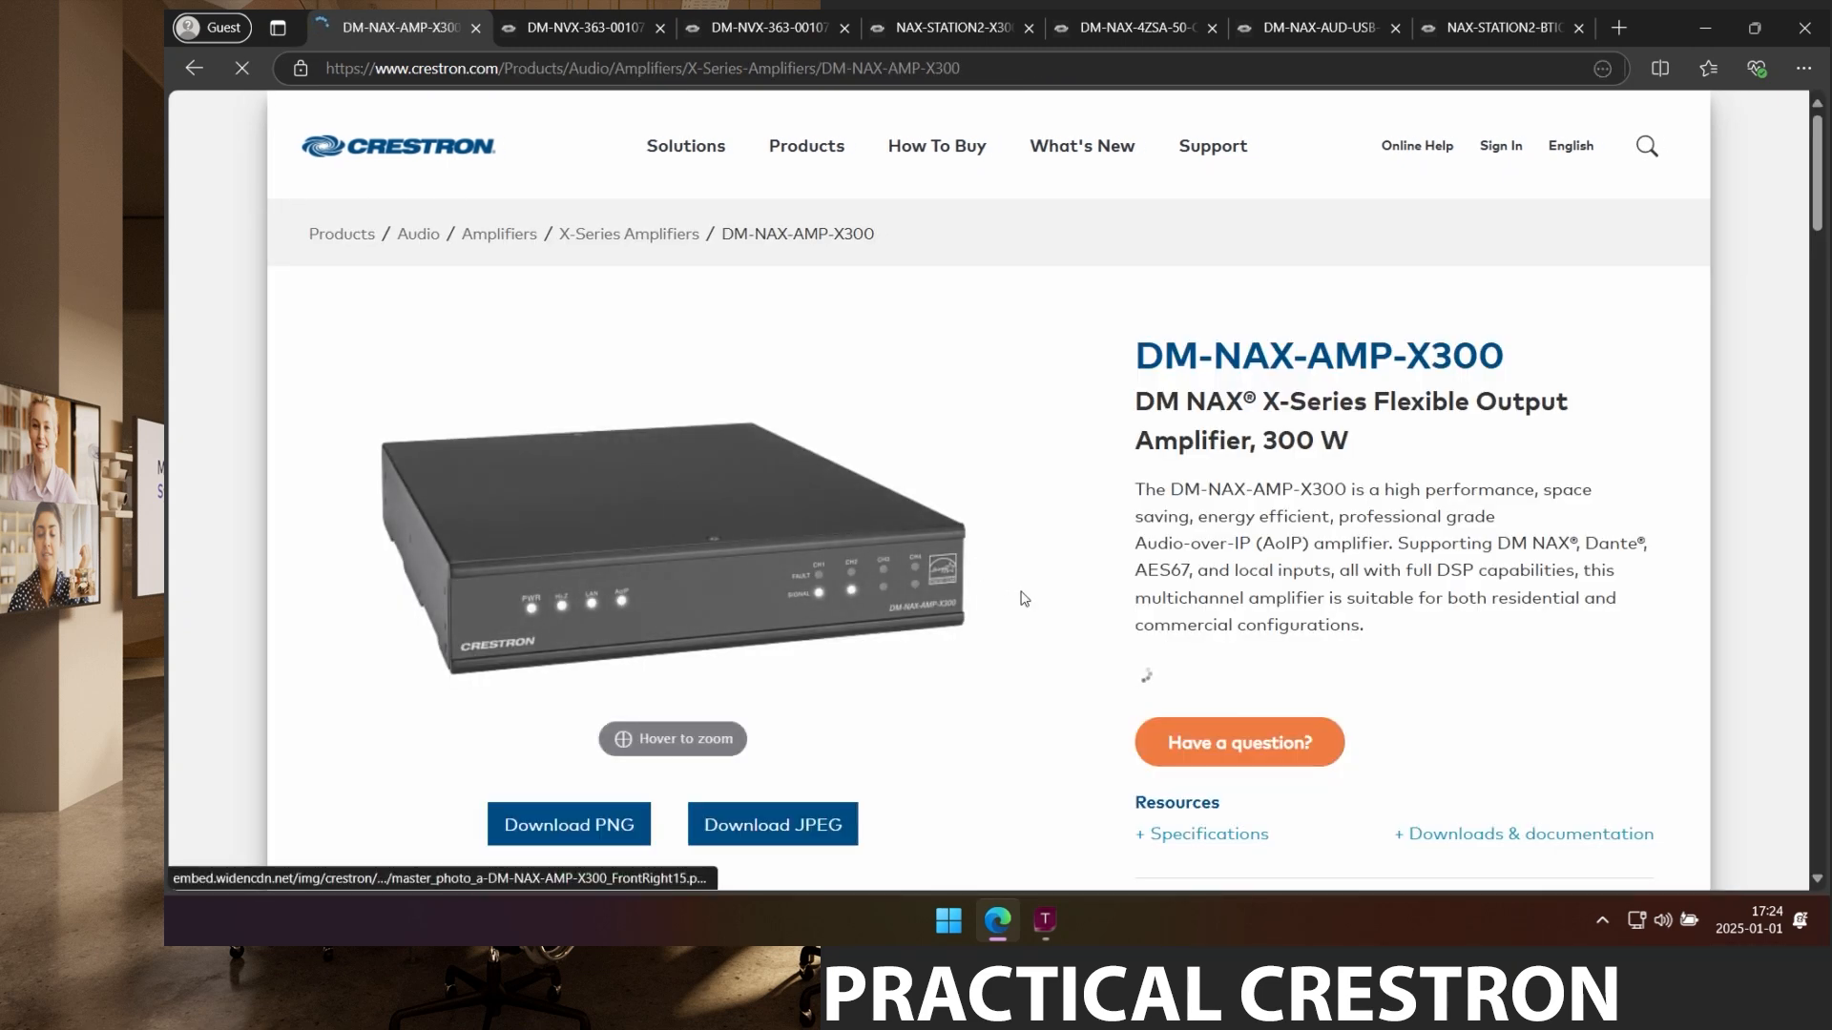
# View the enlarged front and rear photo, then return to the amplifier's status page.
pyautogui.scroll(-1, 1018, 597)
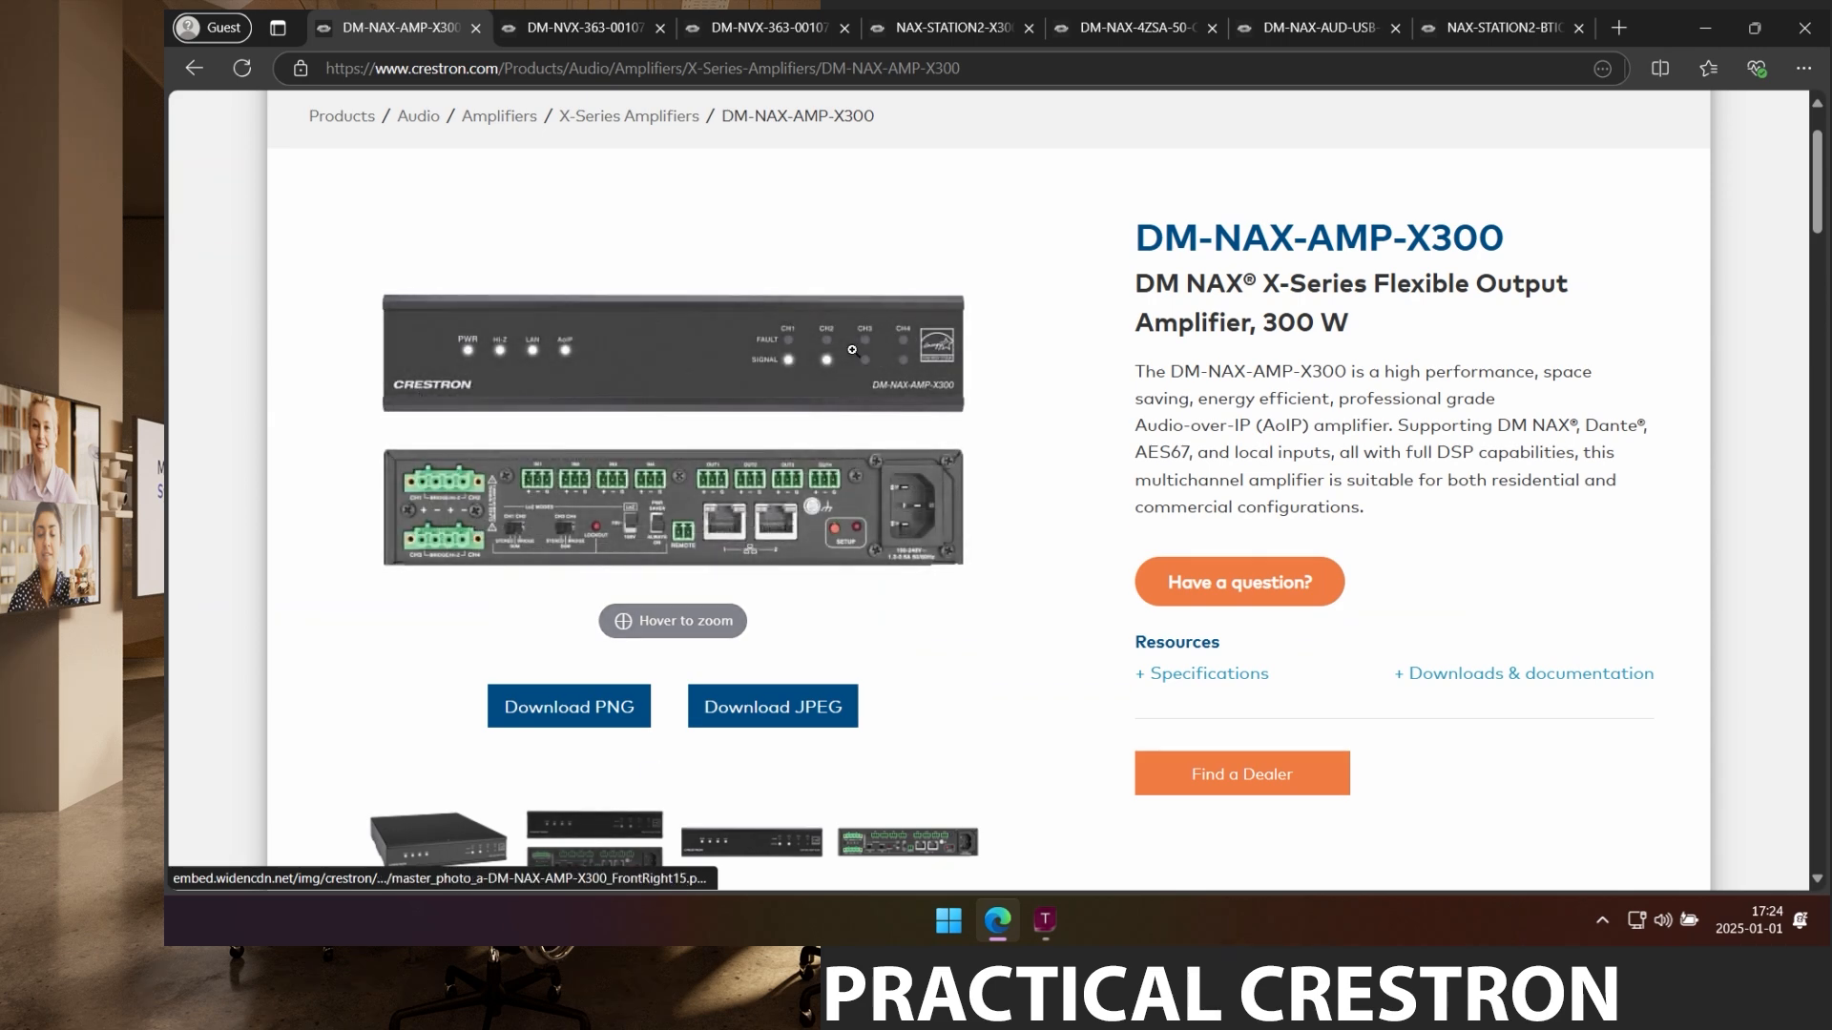
pyautogui.click(763, 410)
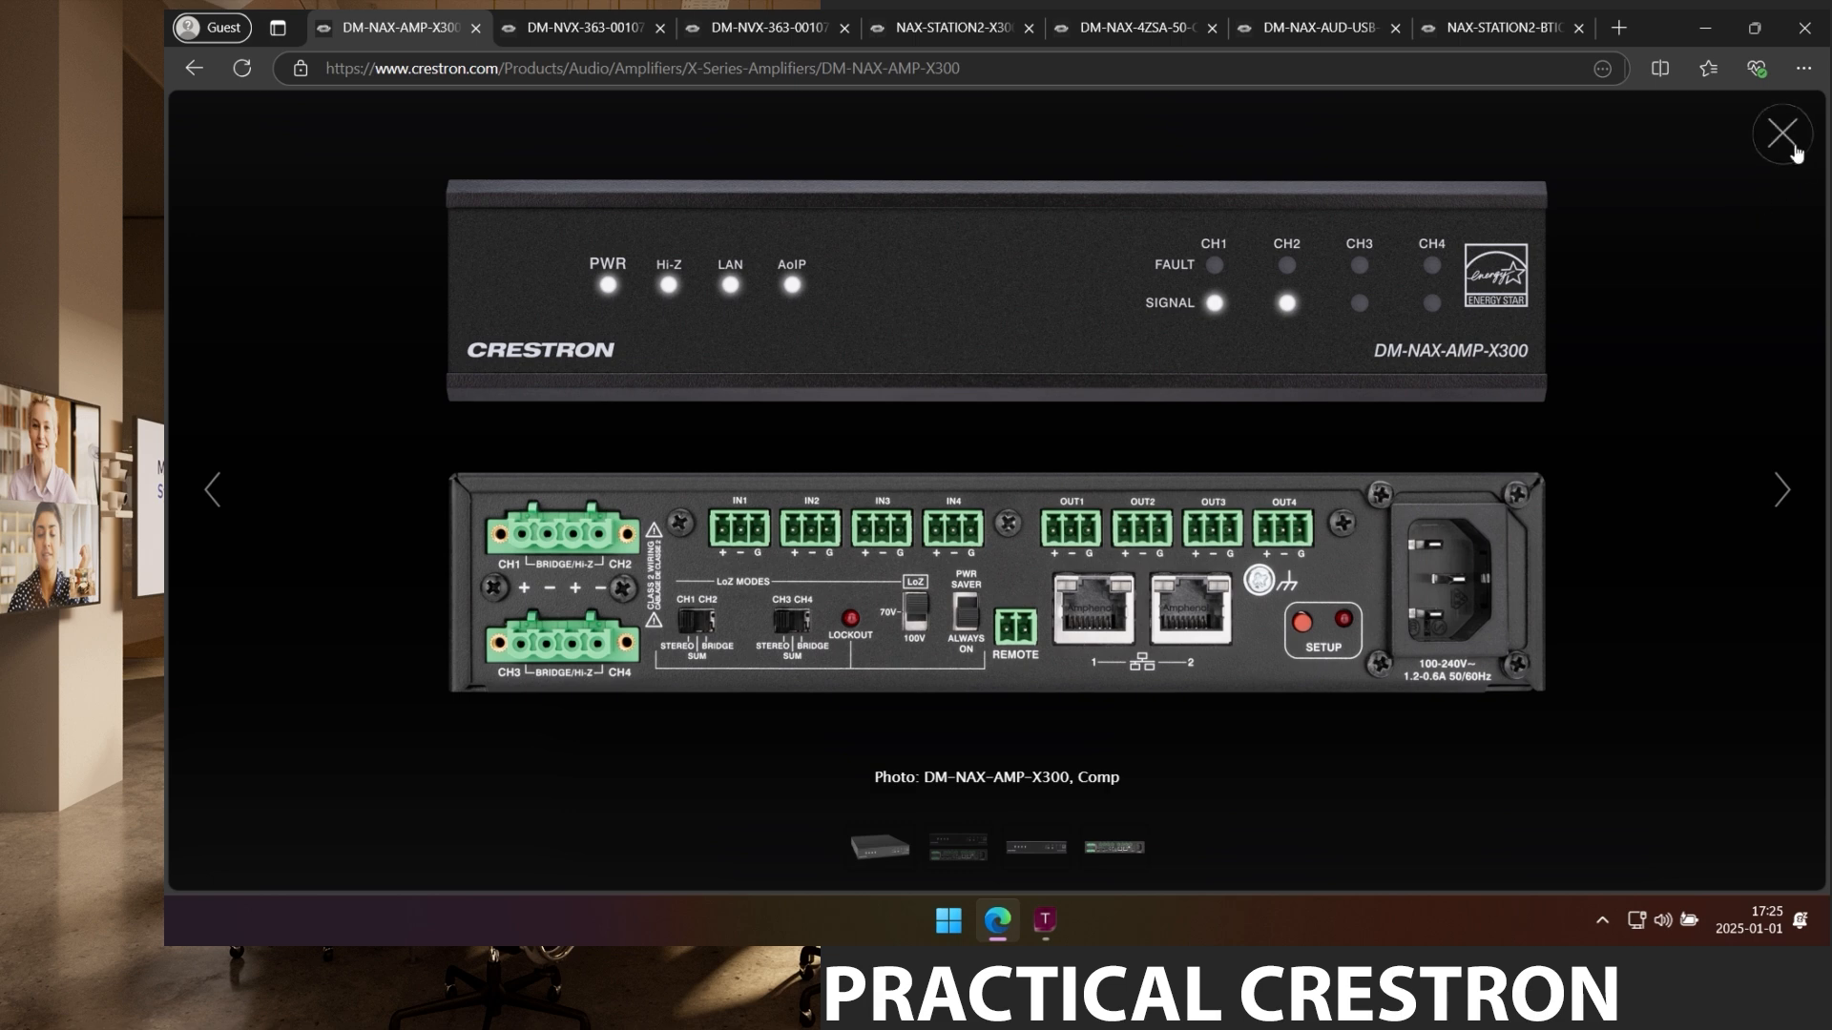
pyautogui.click(1783, 134)
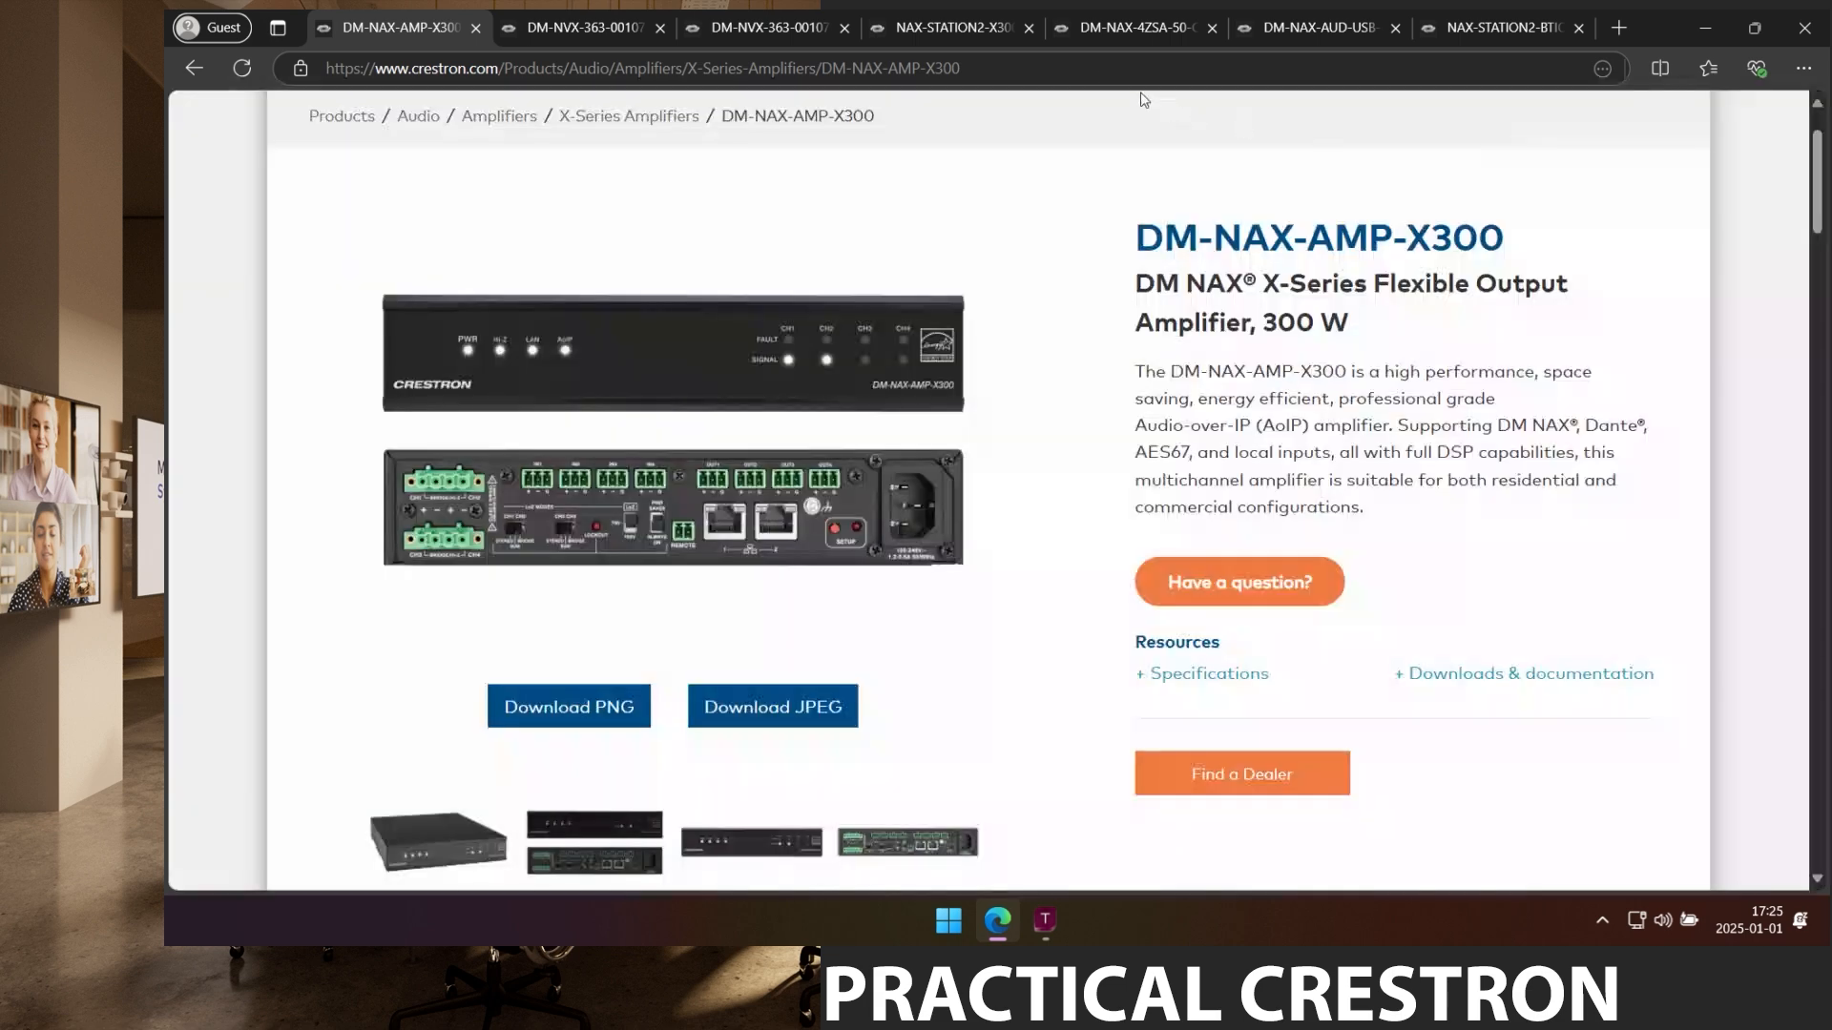
pyautogui.click(935, 31)
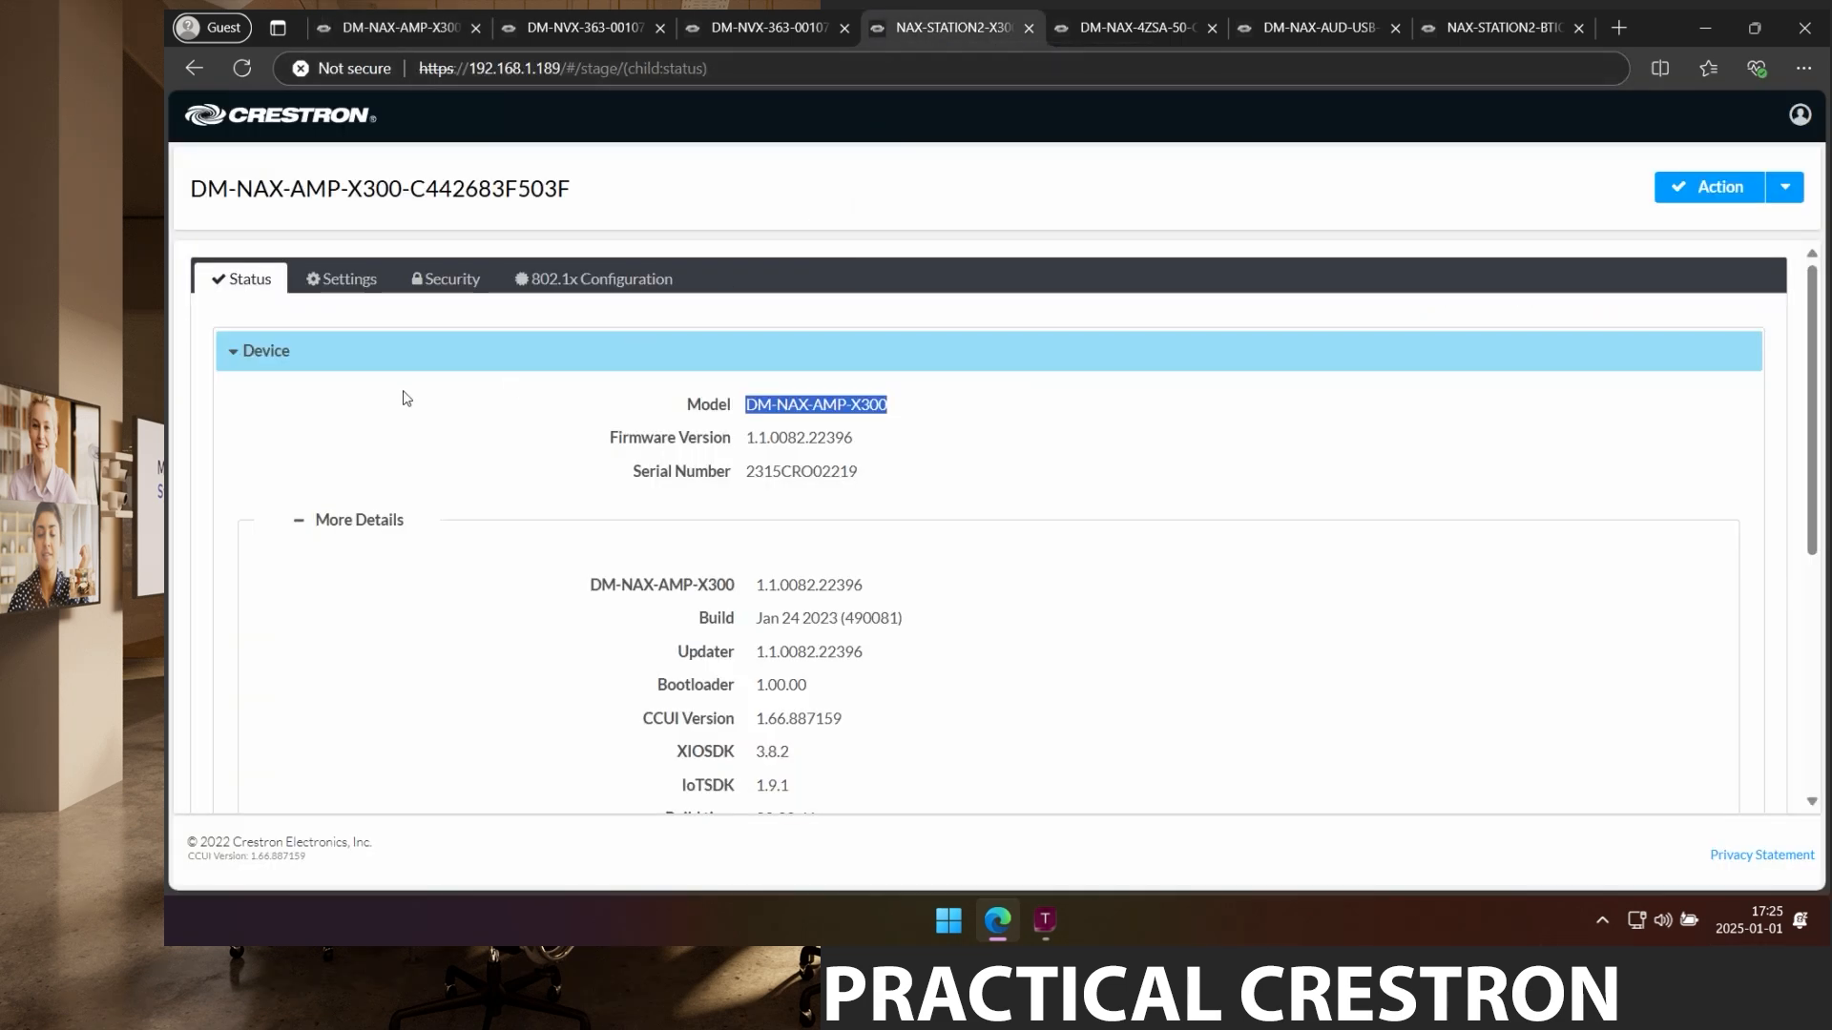
# Open the amplifier's Settings, collapse System Setup and expand NAX Streams.
pyautogui.click(363, 281)
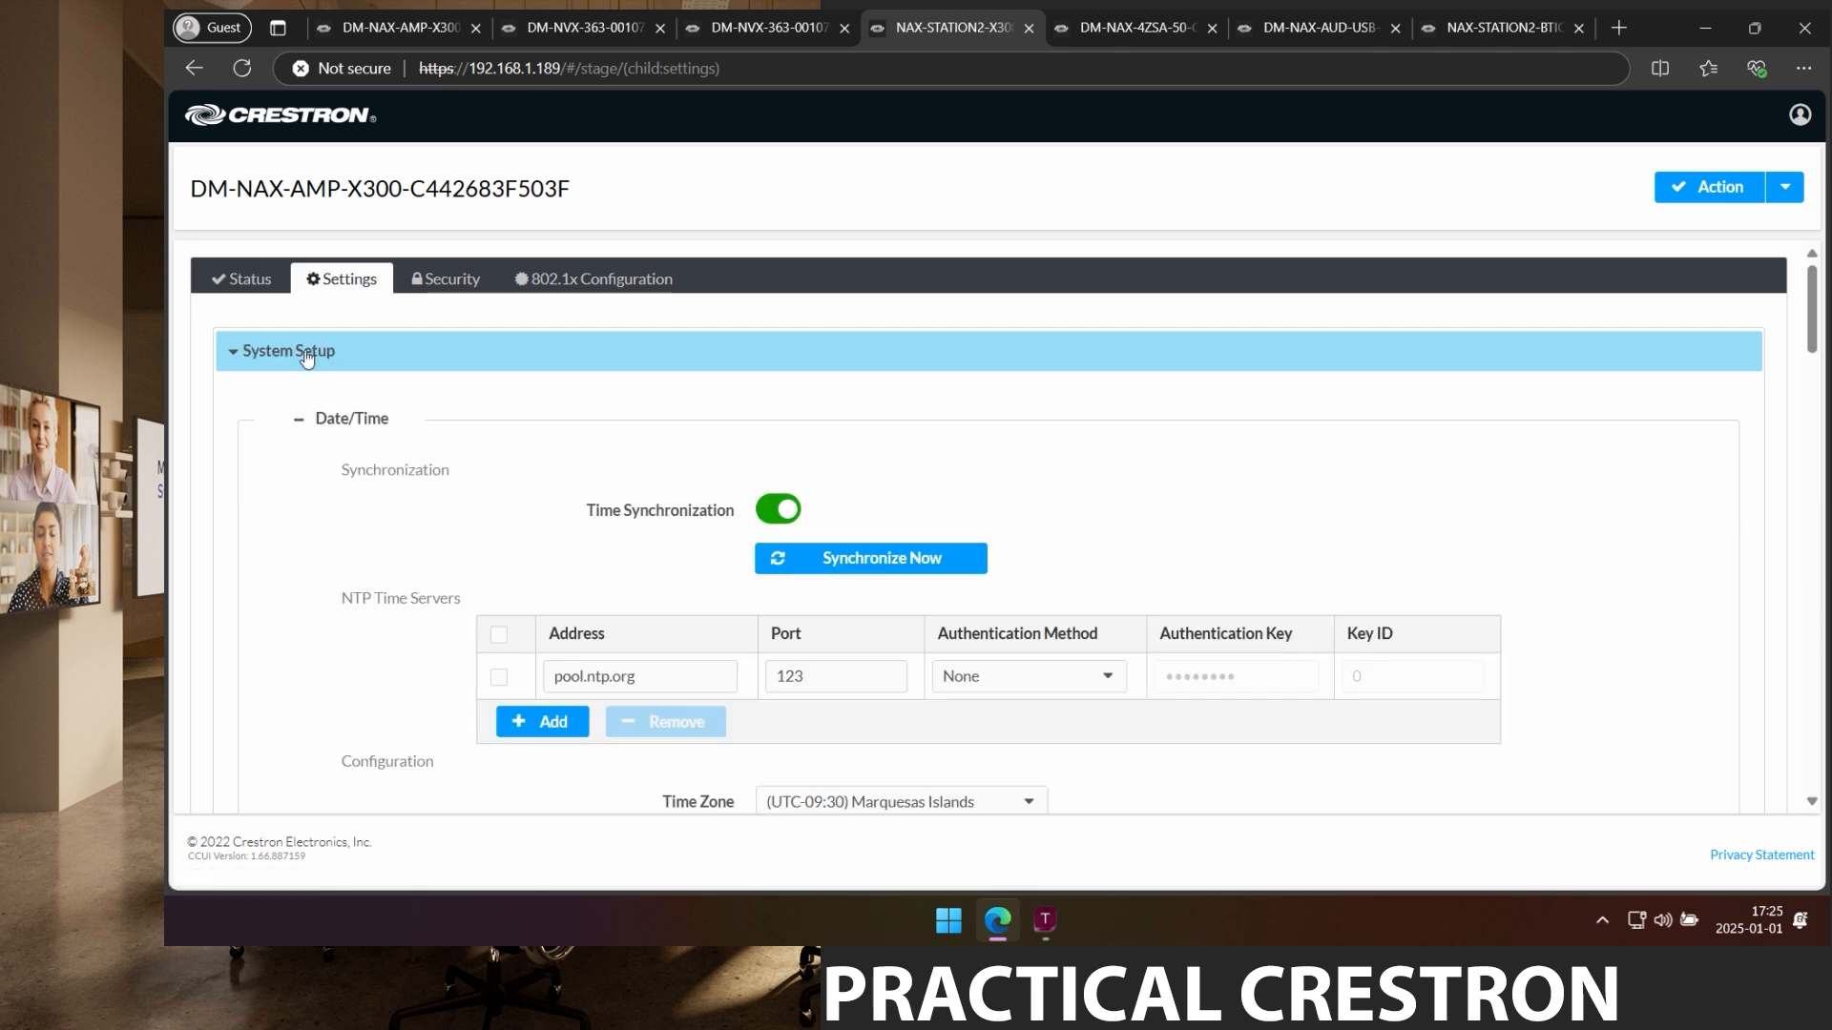
pyautogui.click(306, 353)
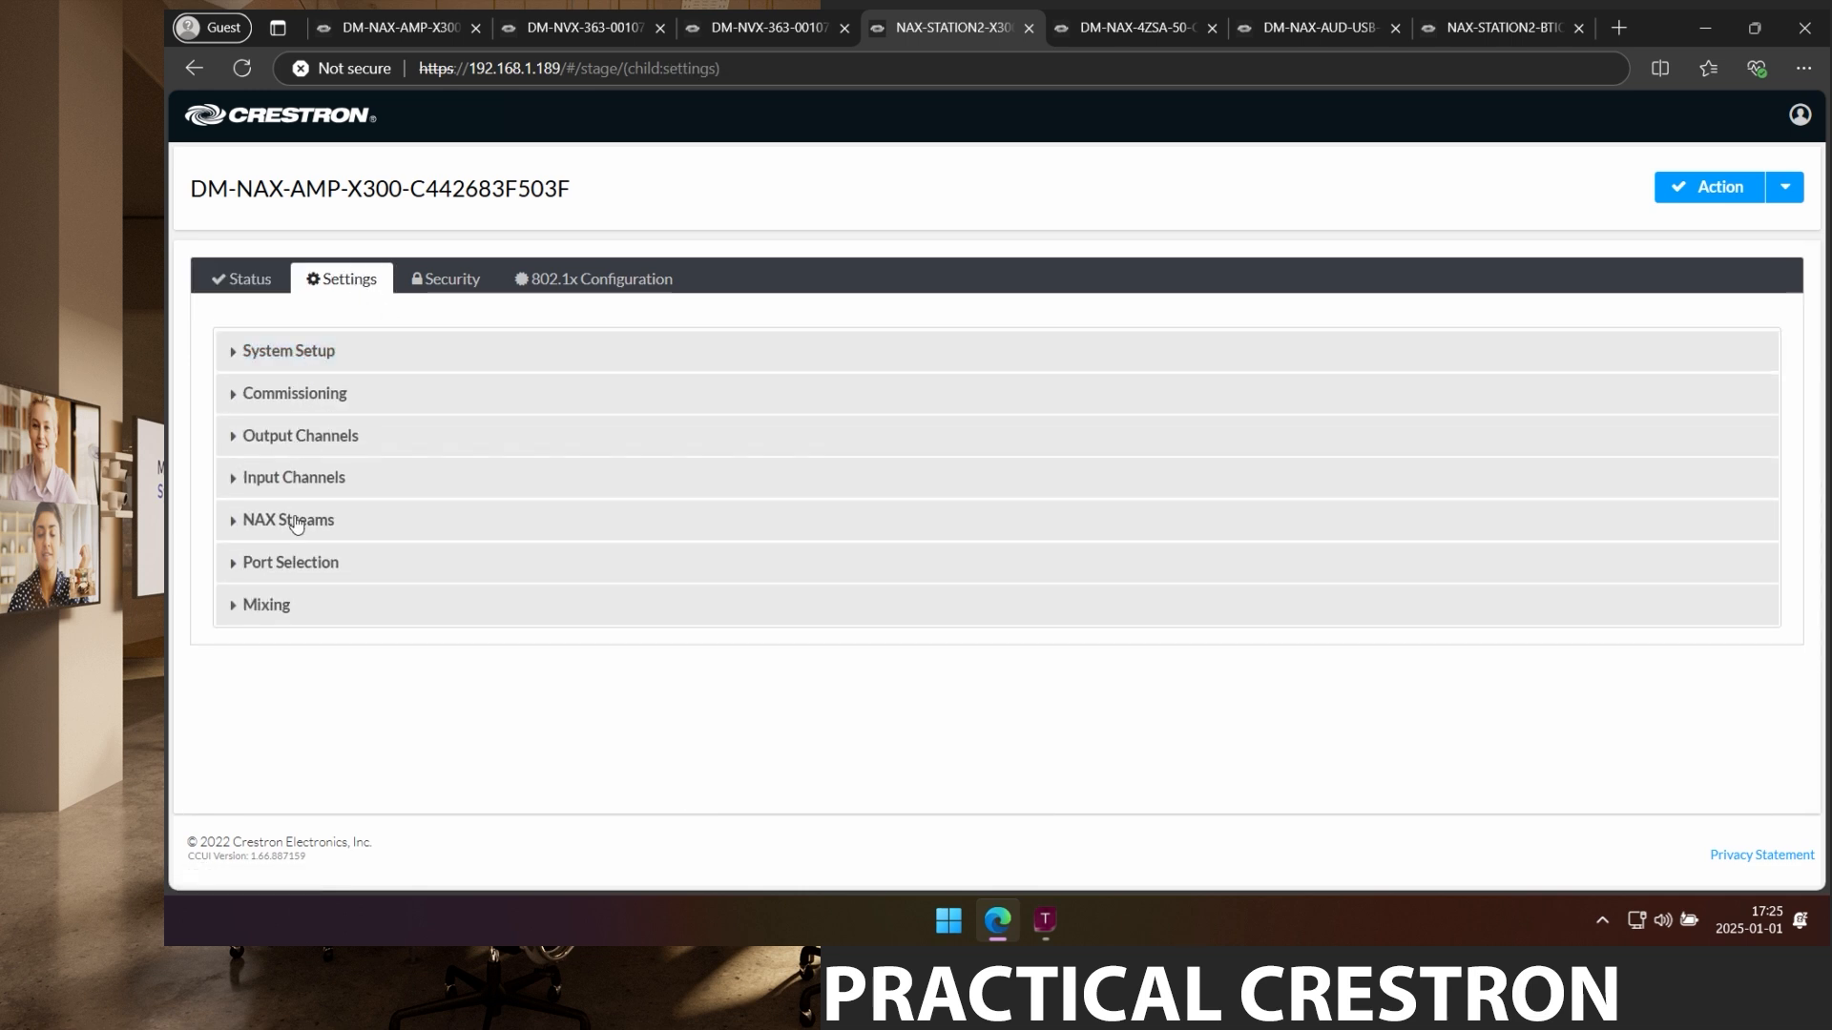
pyautogui.click(296, 521)
pyautogui.scroll(-2, 615, 622)
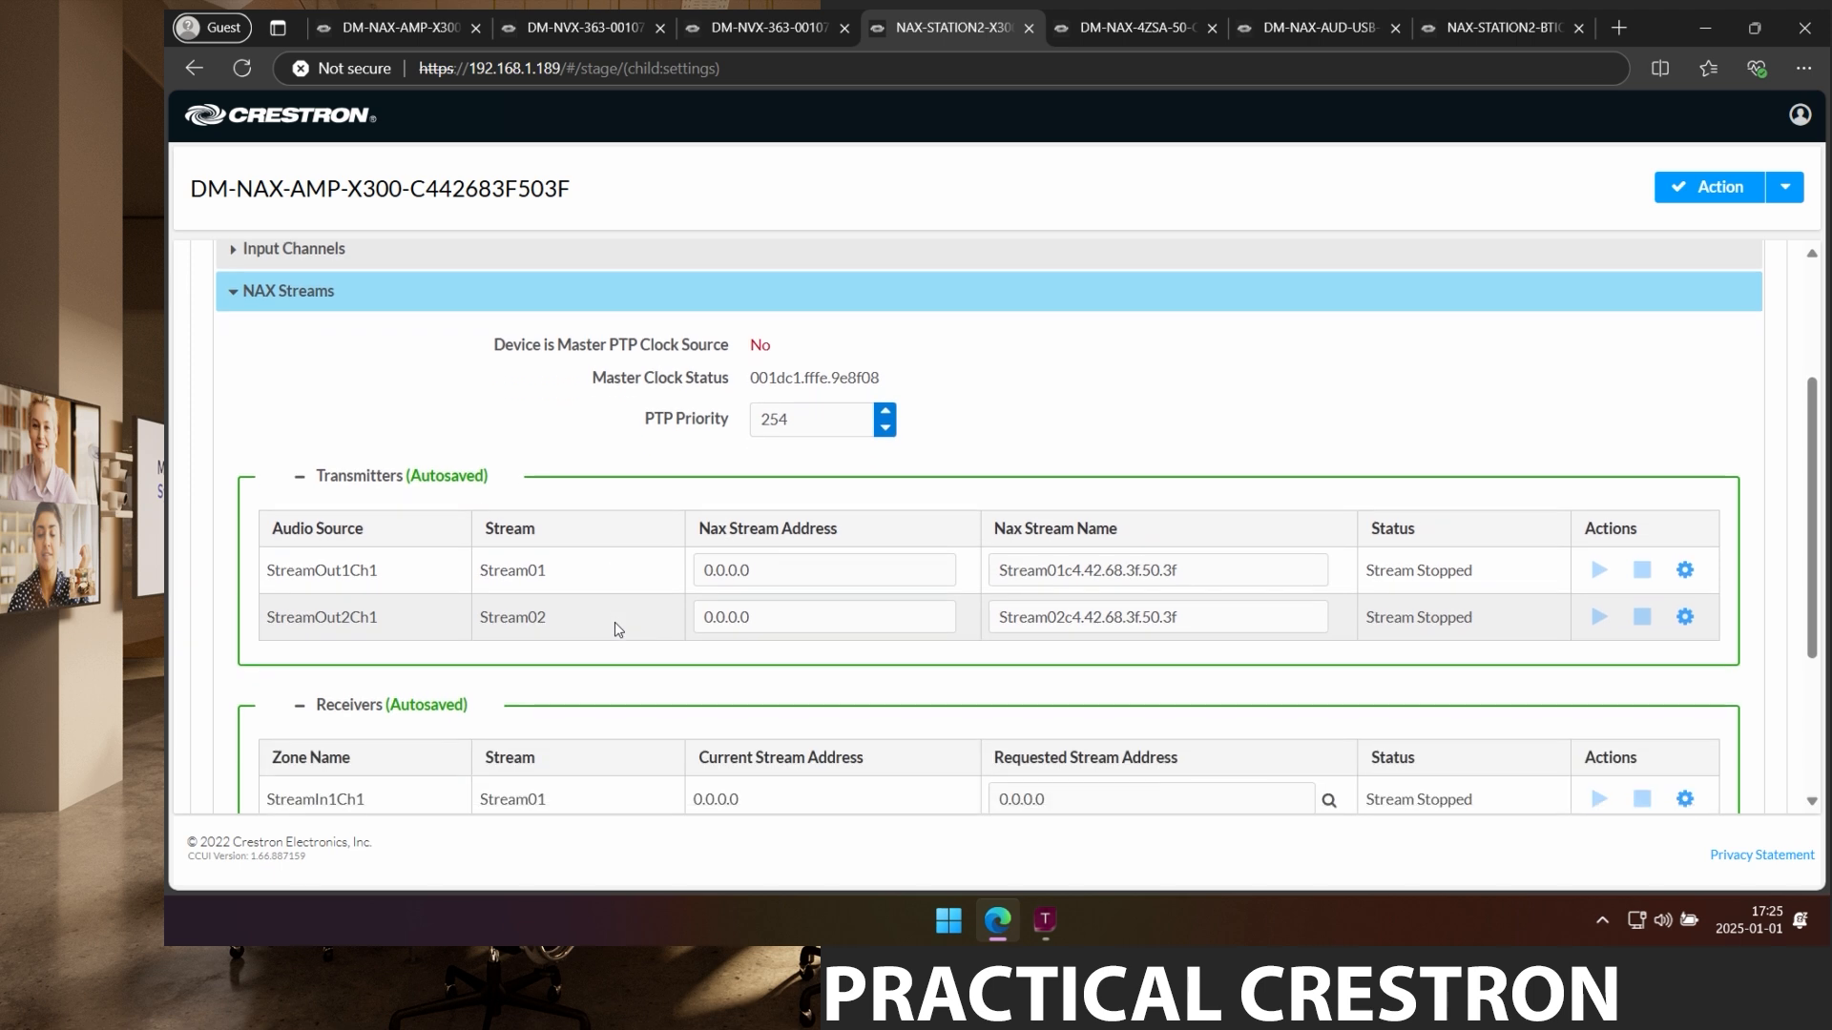
pyautogui.scroll(-1, 530, 654)
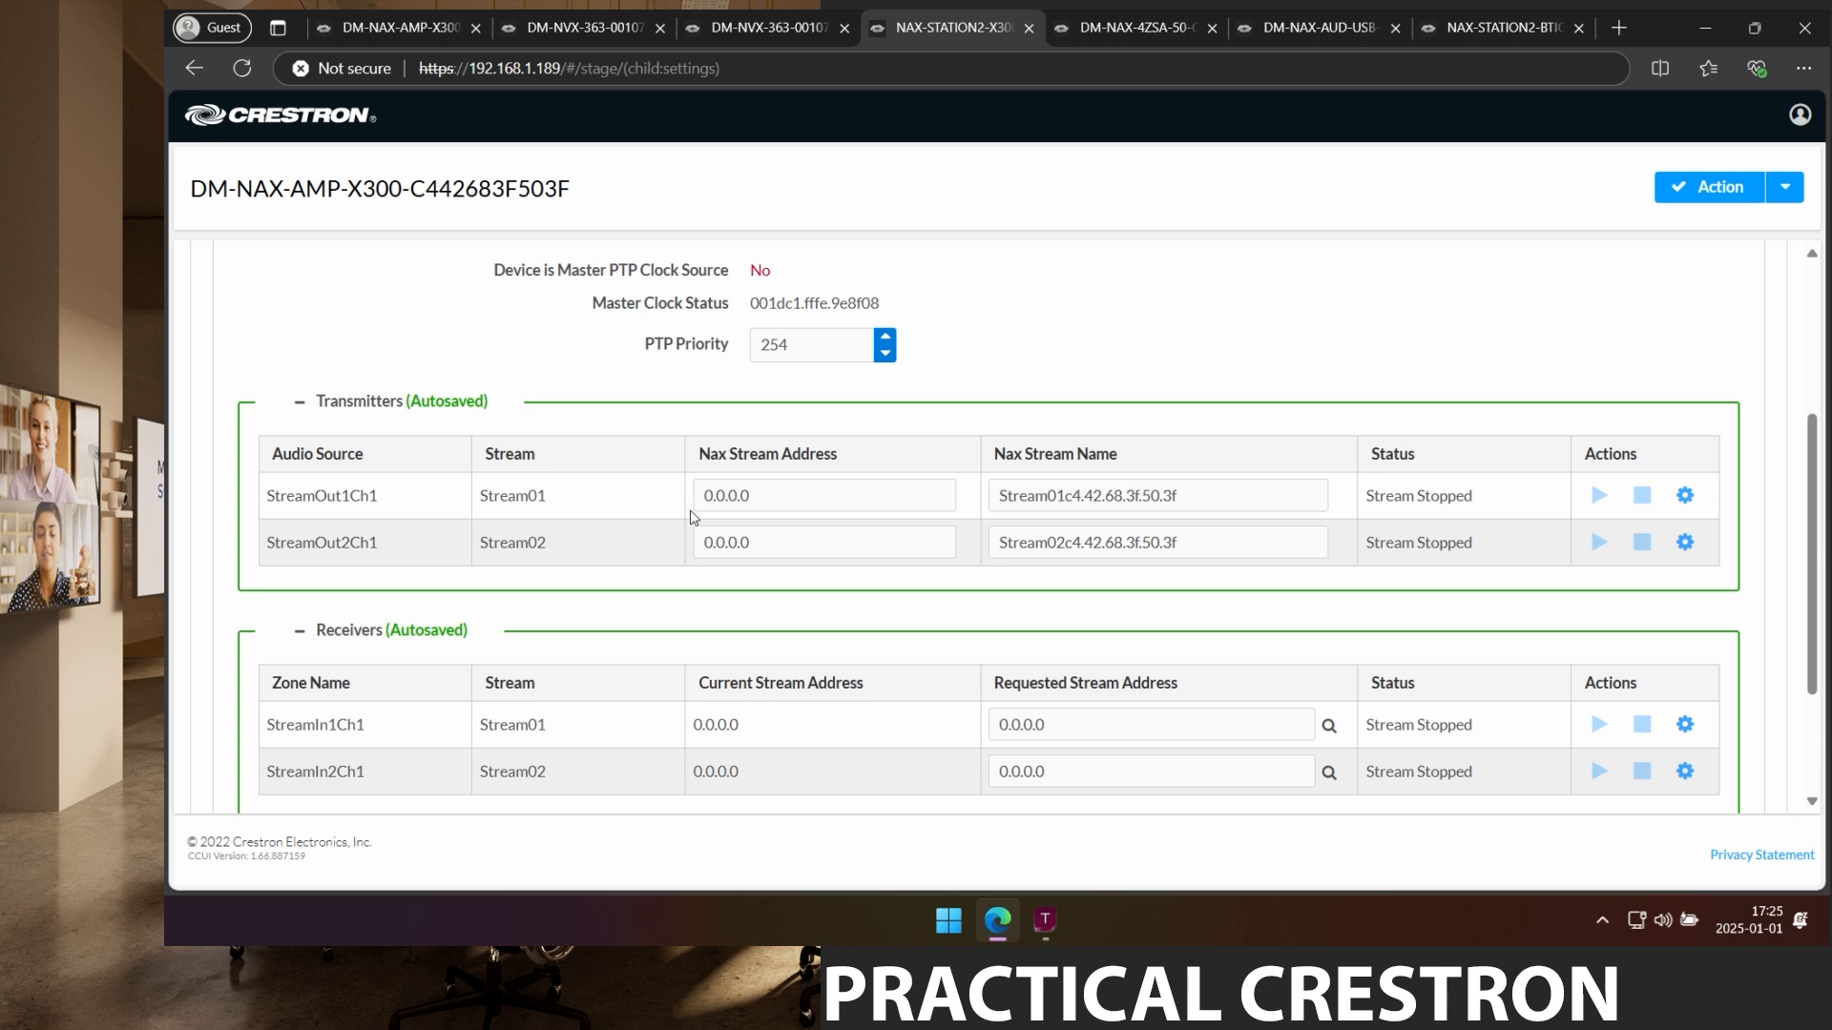
# Set Stream01's address to 239.20.20.20 and paste DM-NAX-AMP-X300 as its name.
pyautogui.moveTo(778, 496); pyautogui.dragTo(668, 500)
pyautogui.write('239.20.20.20')
pyautogui.press('Return')
pyautogui.moveTo(1179, 496); pyautogui.dragTo(947, 491)
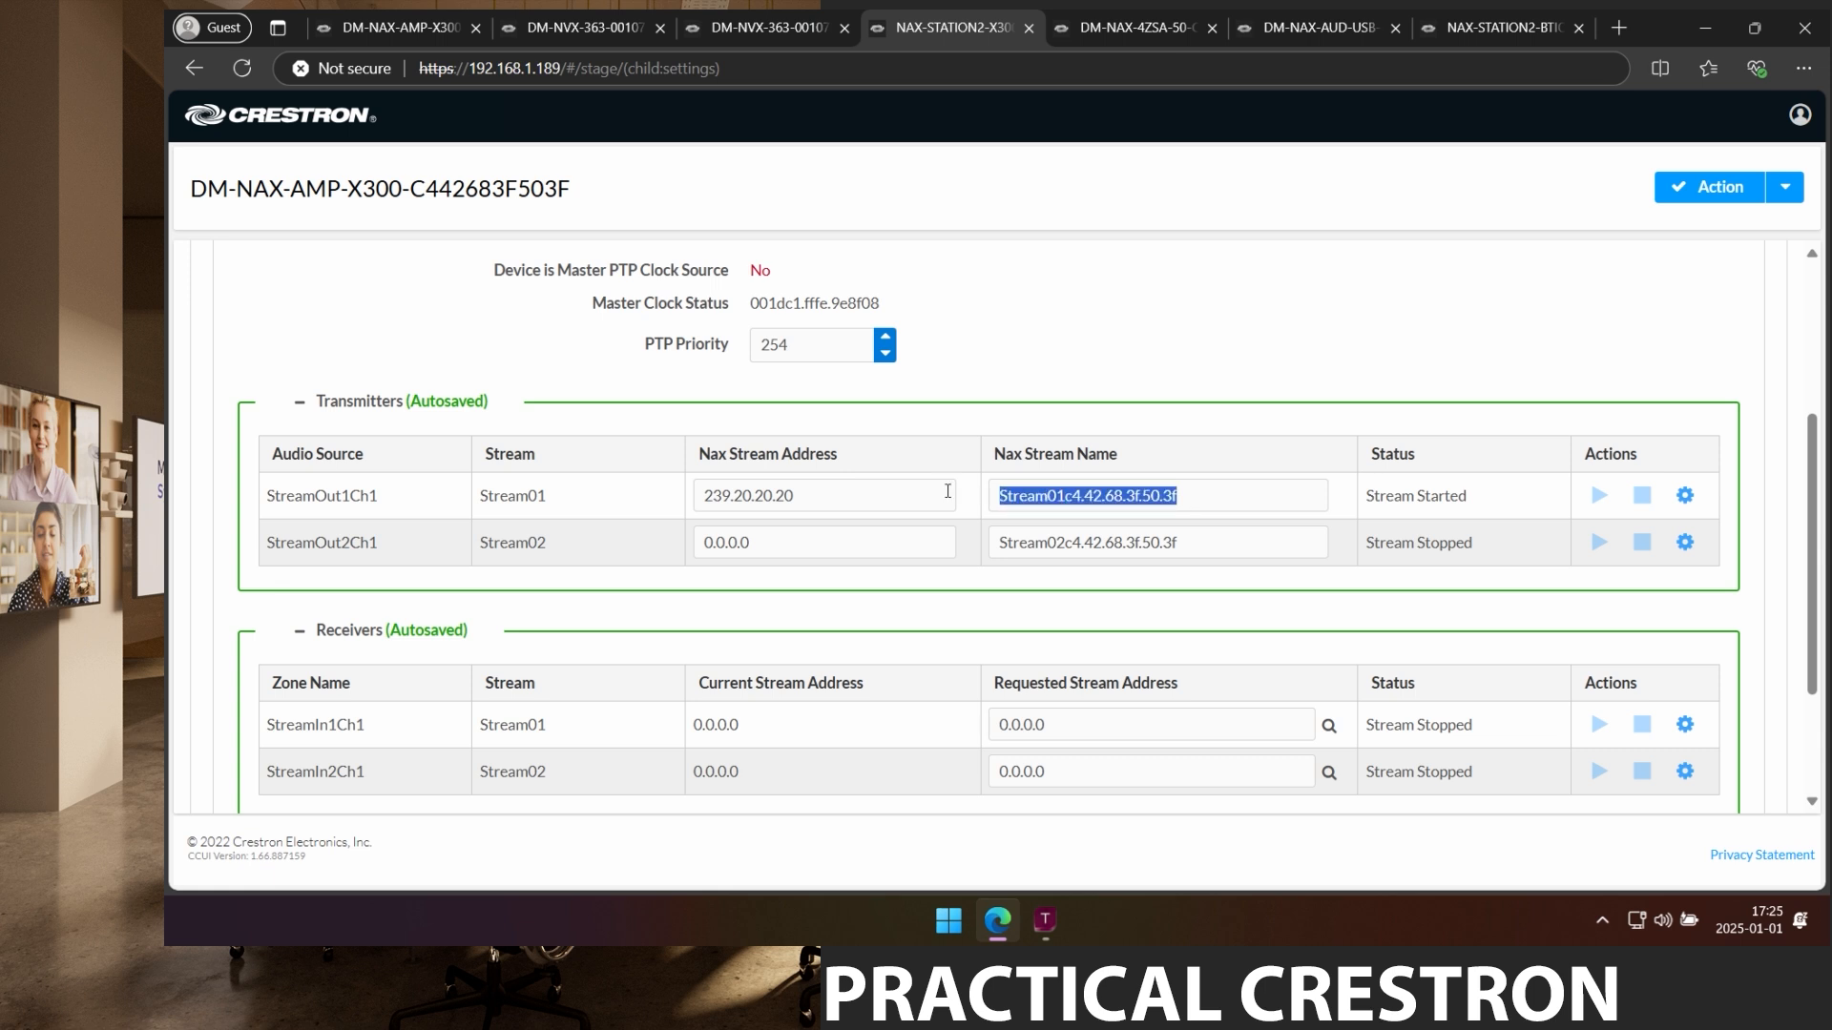
pyautogui.hotkey('ctrl', 'v')
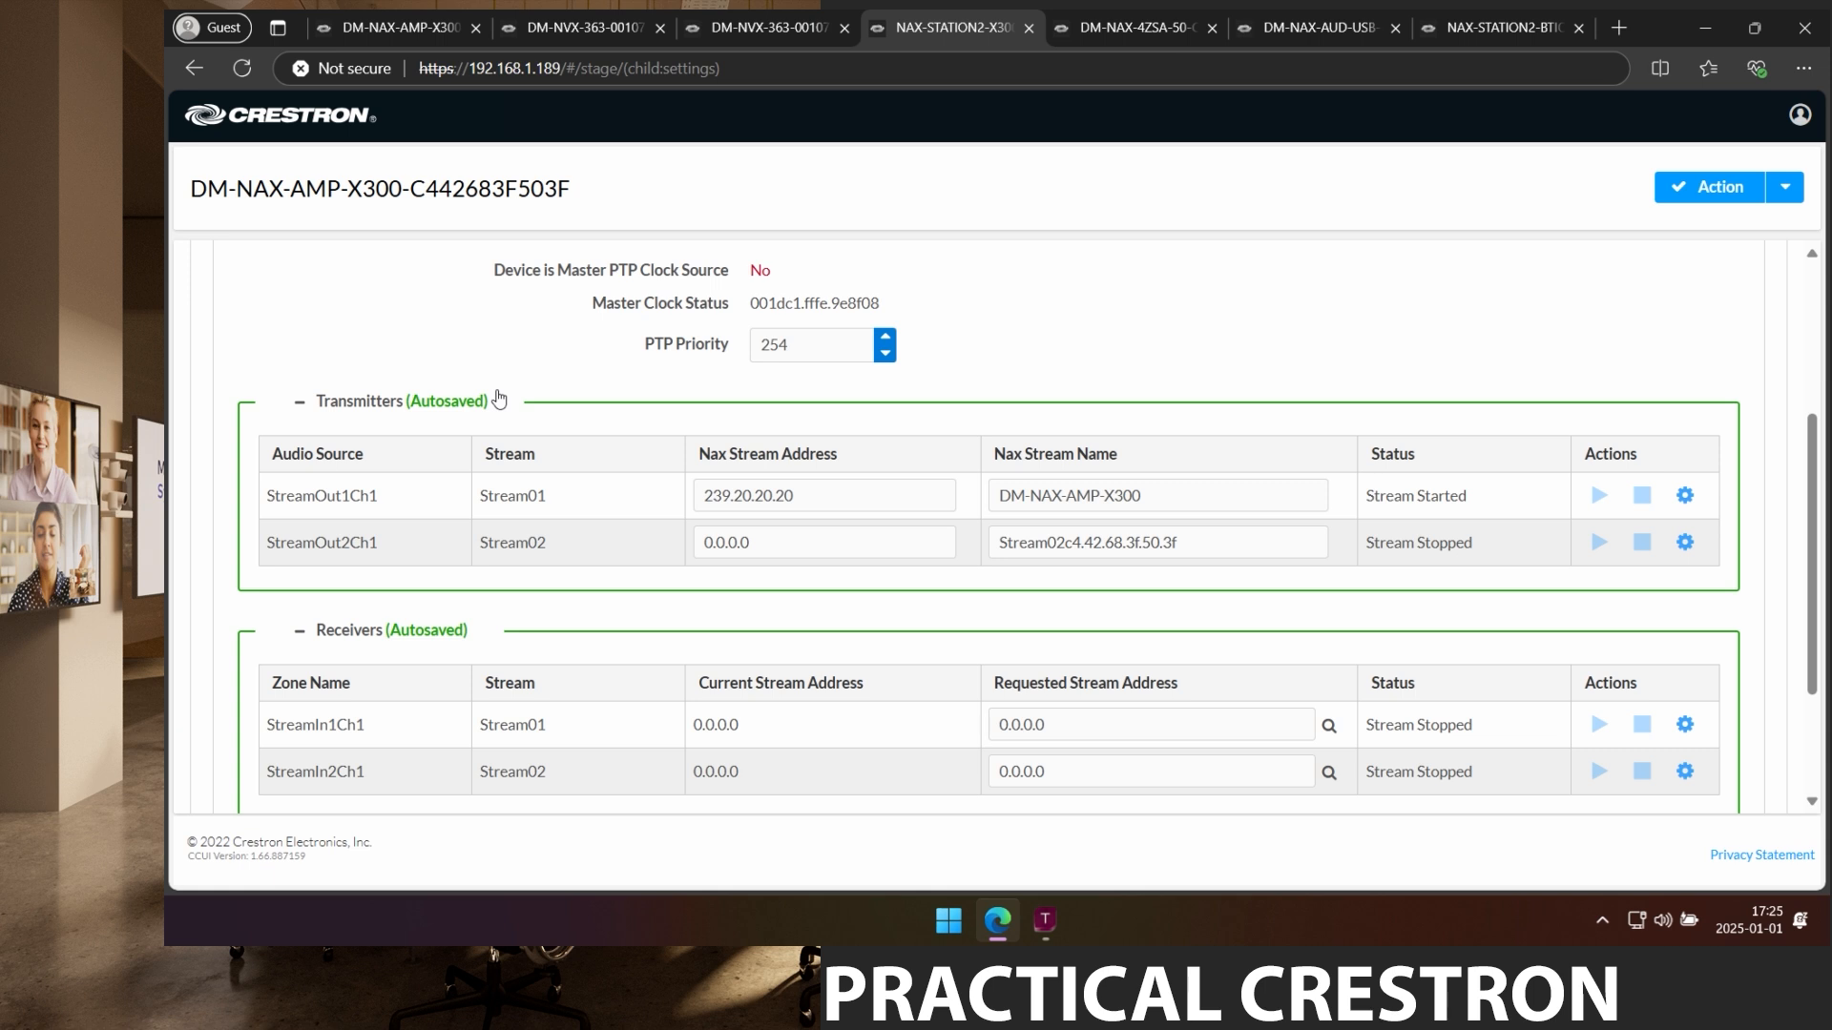
pyautogui.scroll(3, 498, 398)
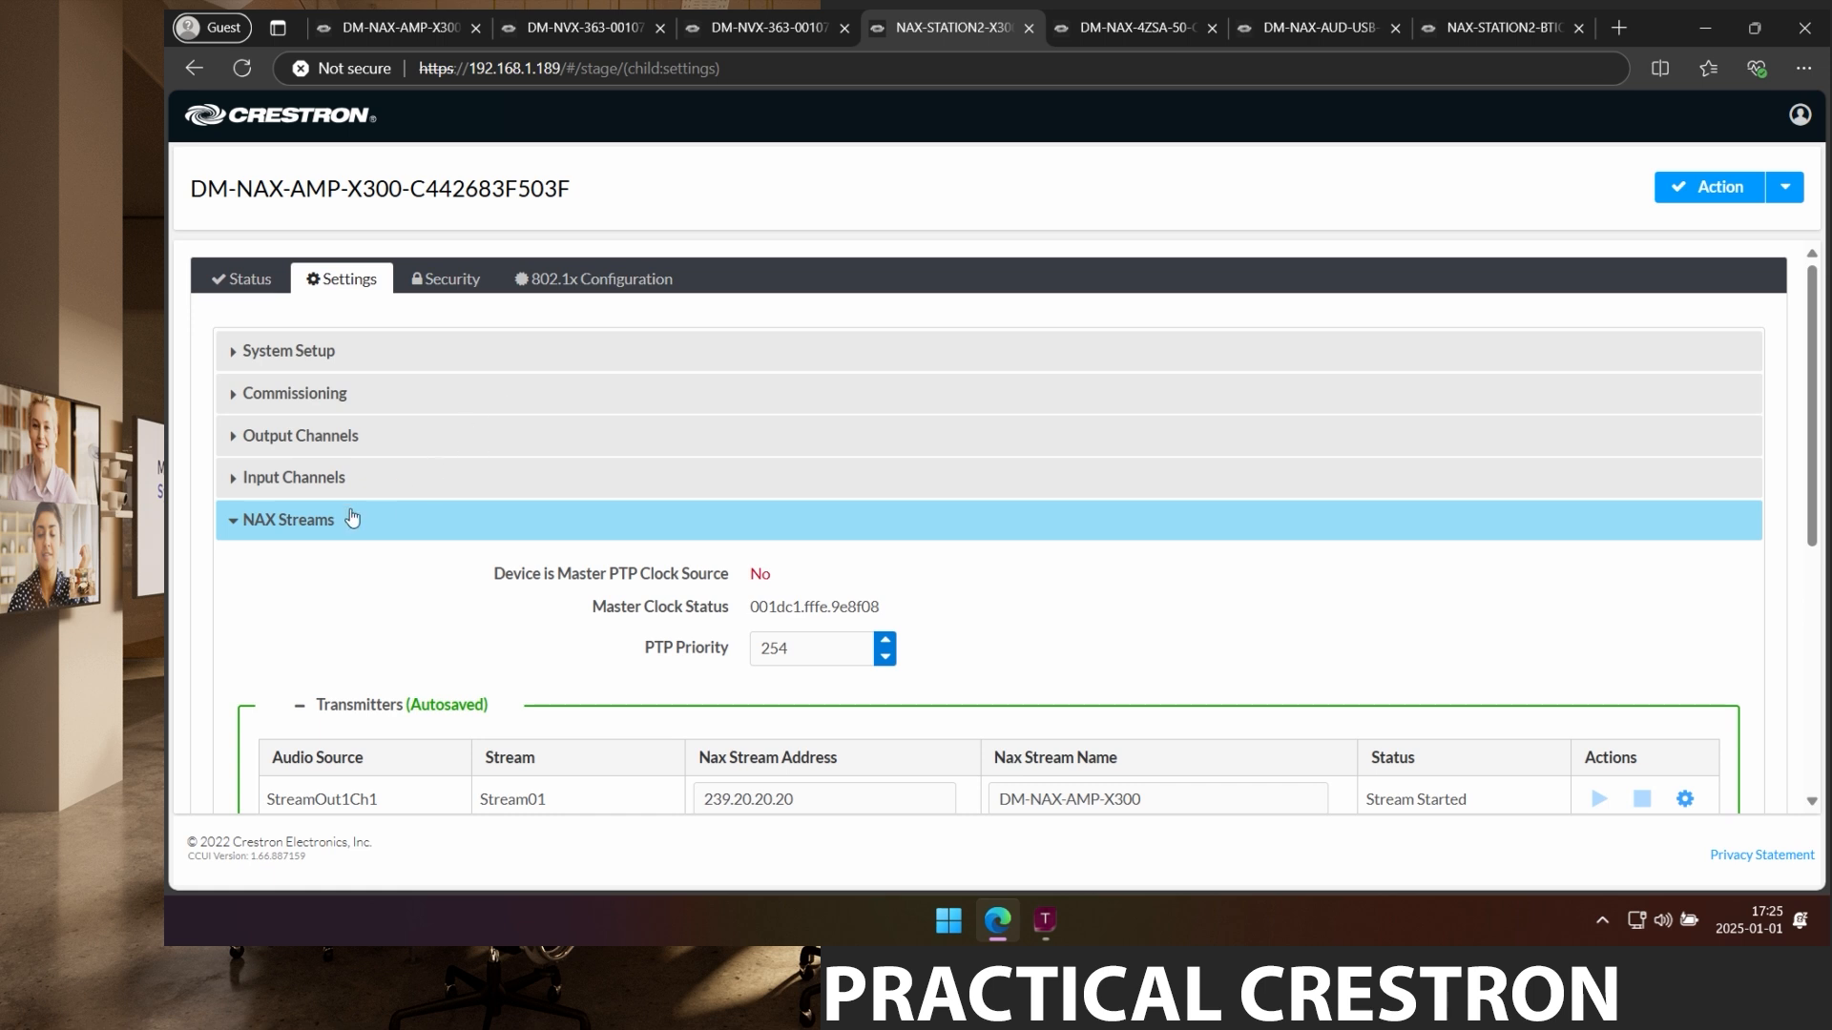
# Under System Setup's Device Modes, choose Dante for Audio-Over-IP Mode and reboot now.
pyautogui.click(304, 361)
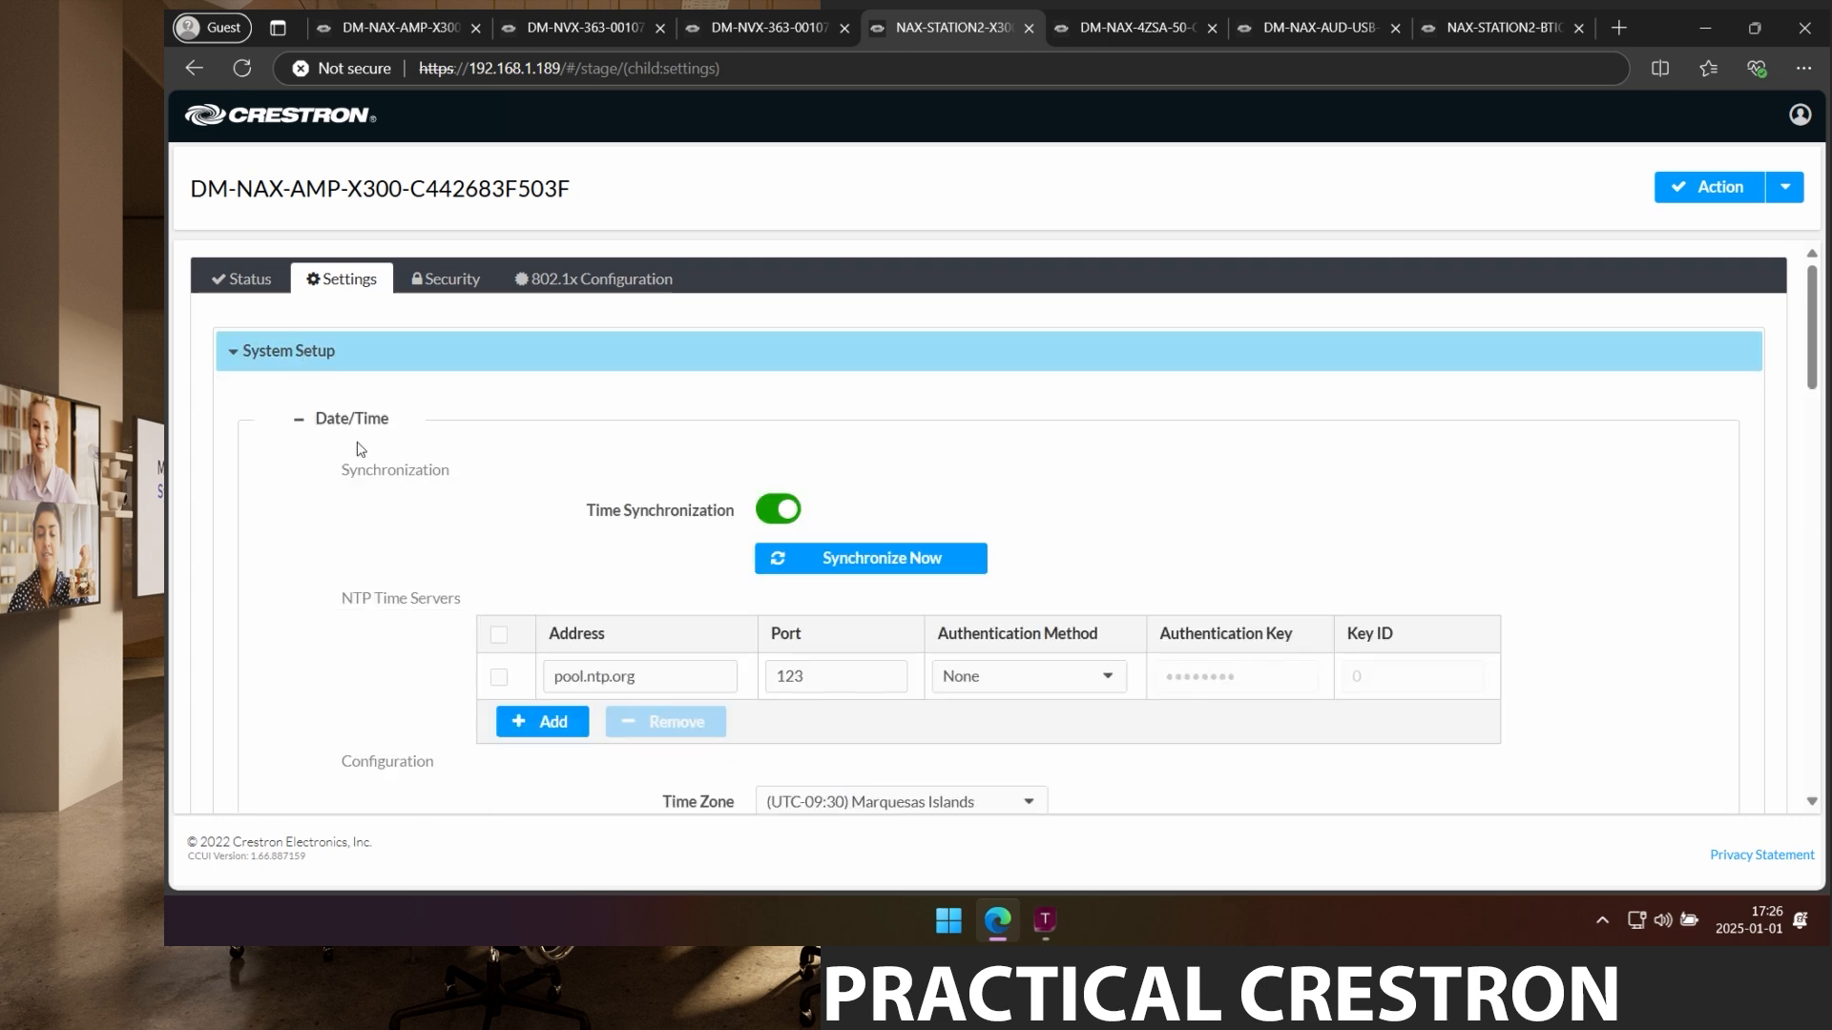
pyautogui.scroll(-10, 431, 507)
pyautogui.scroll(-7, 431, 507)
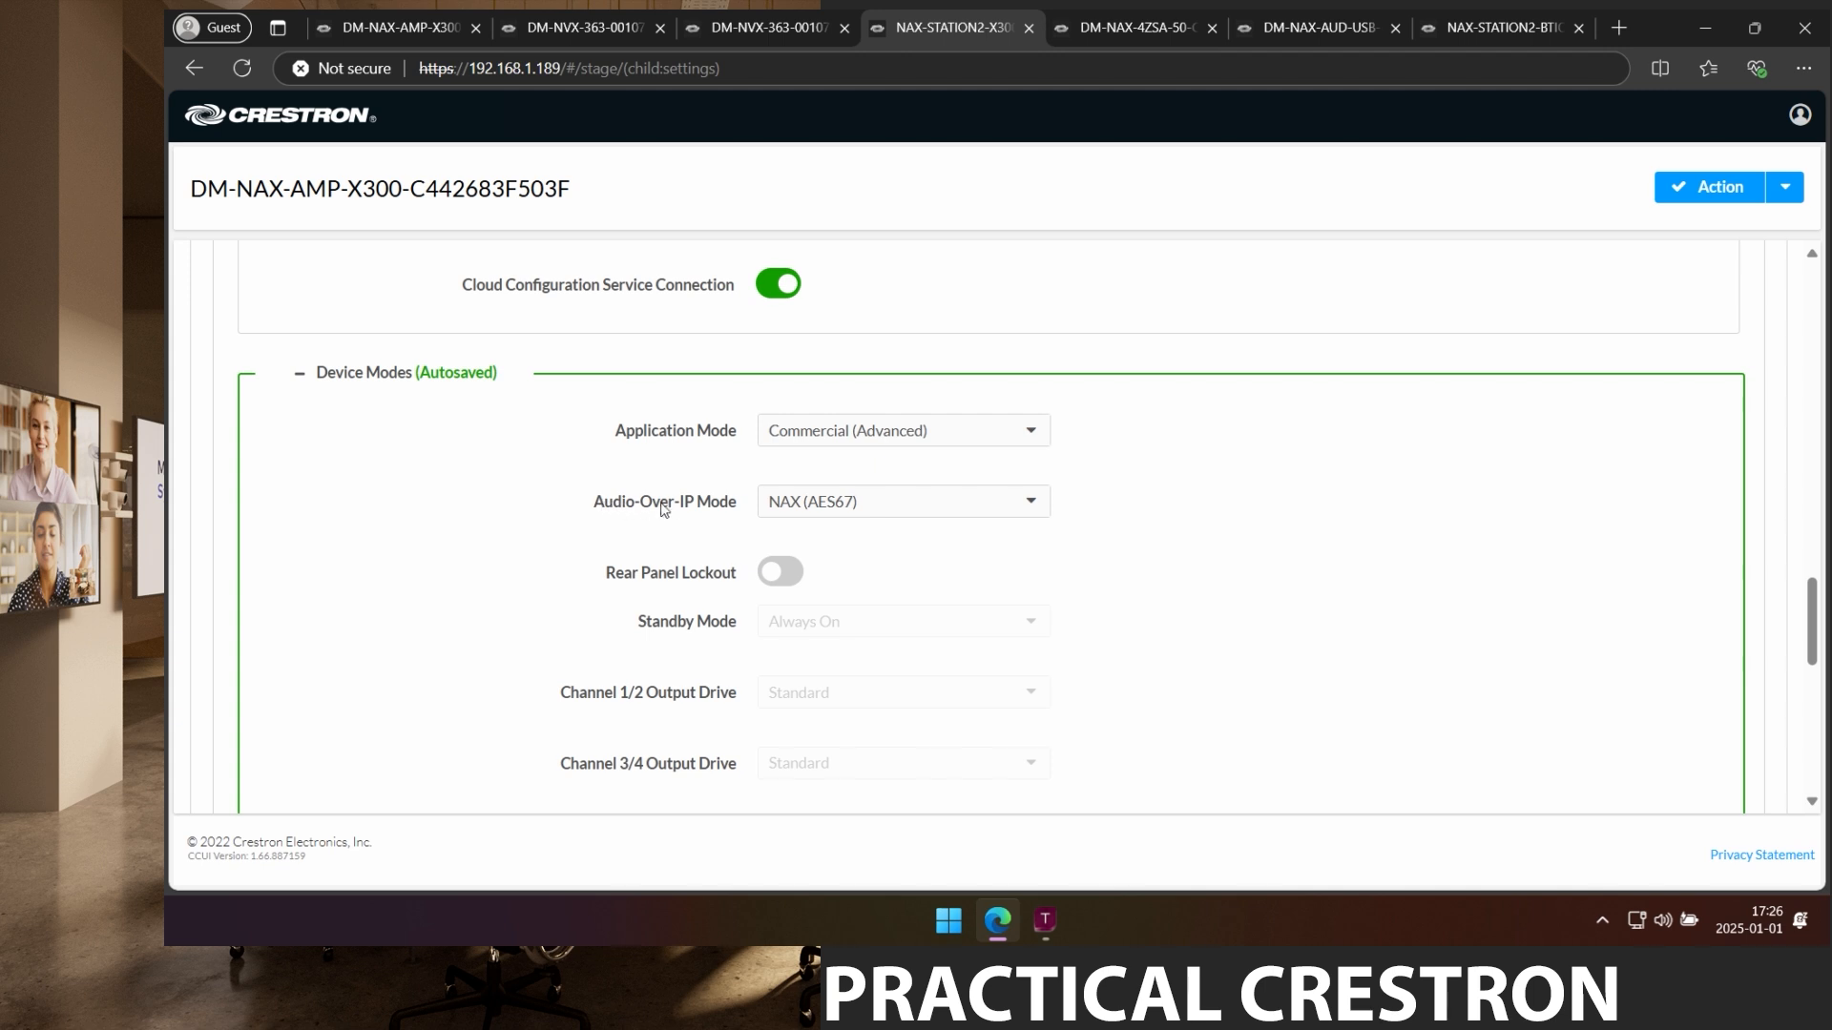
pyautogui.click(850, 510)
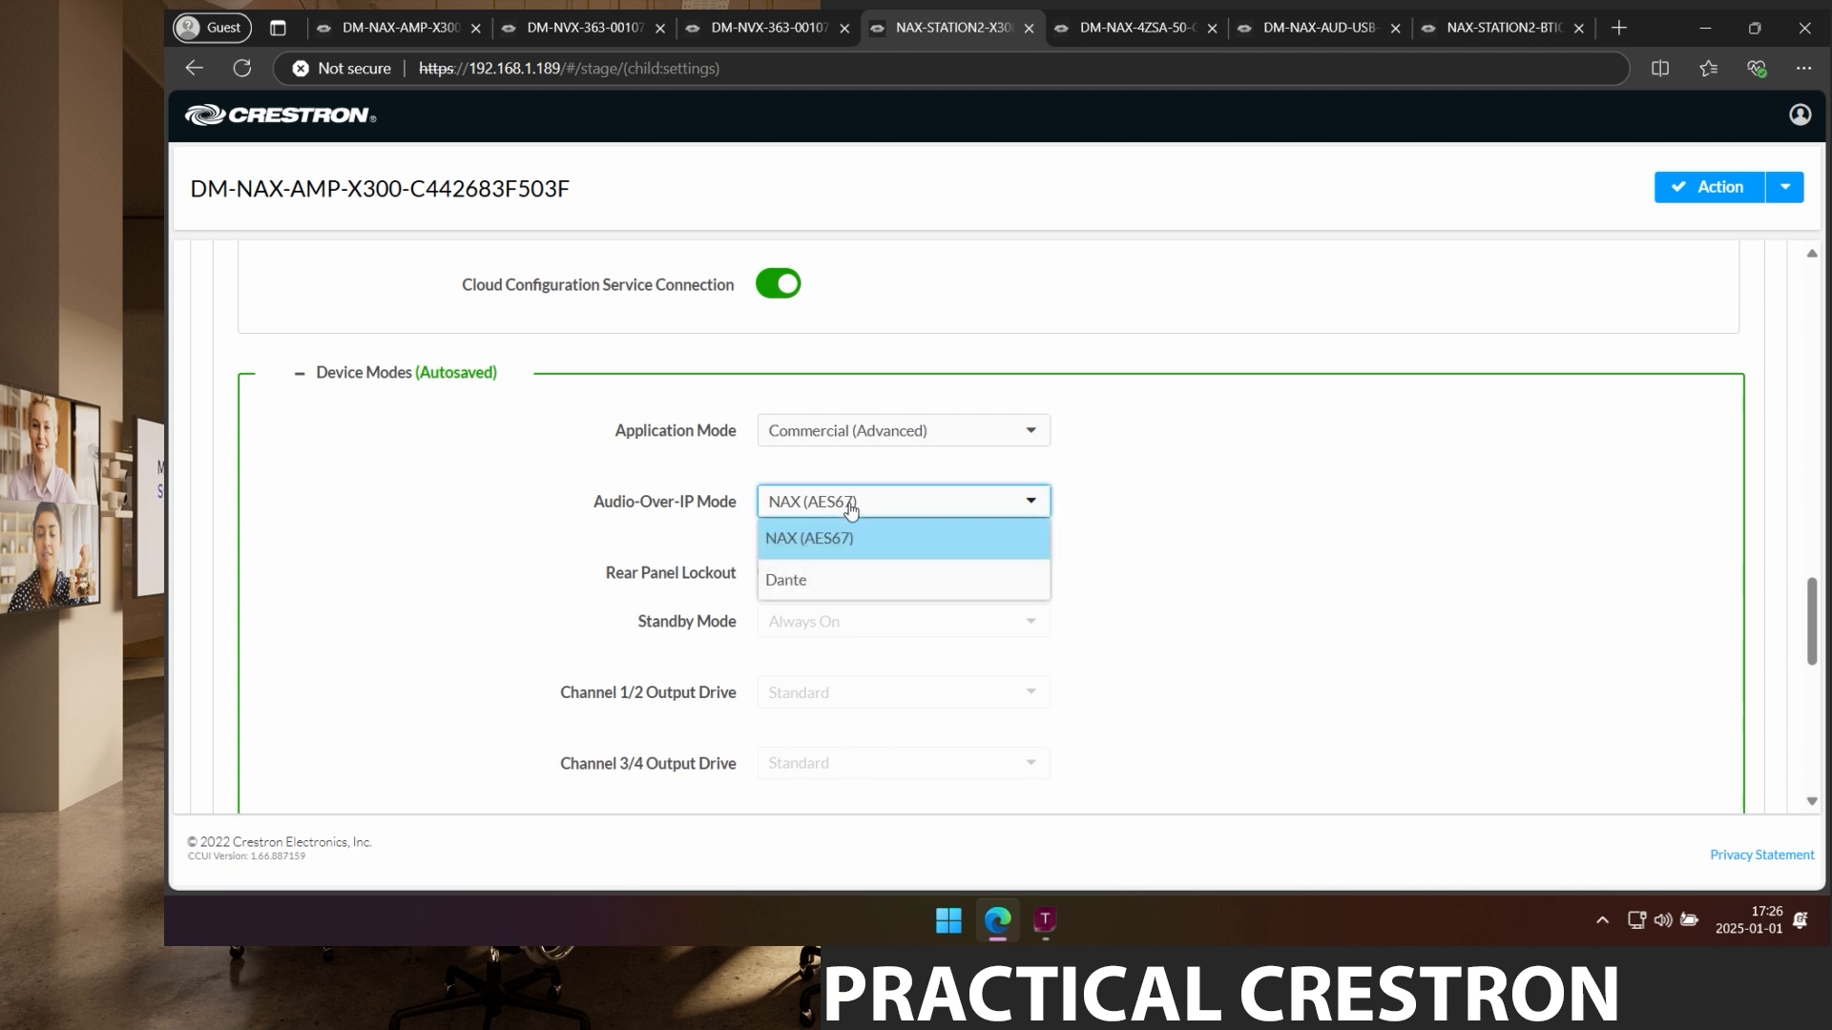
pyautogui.click(810, 584)
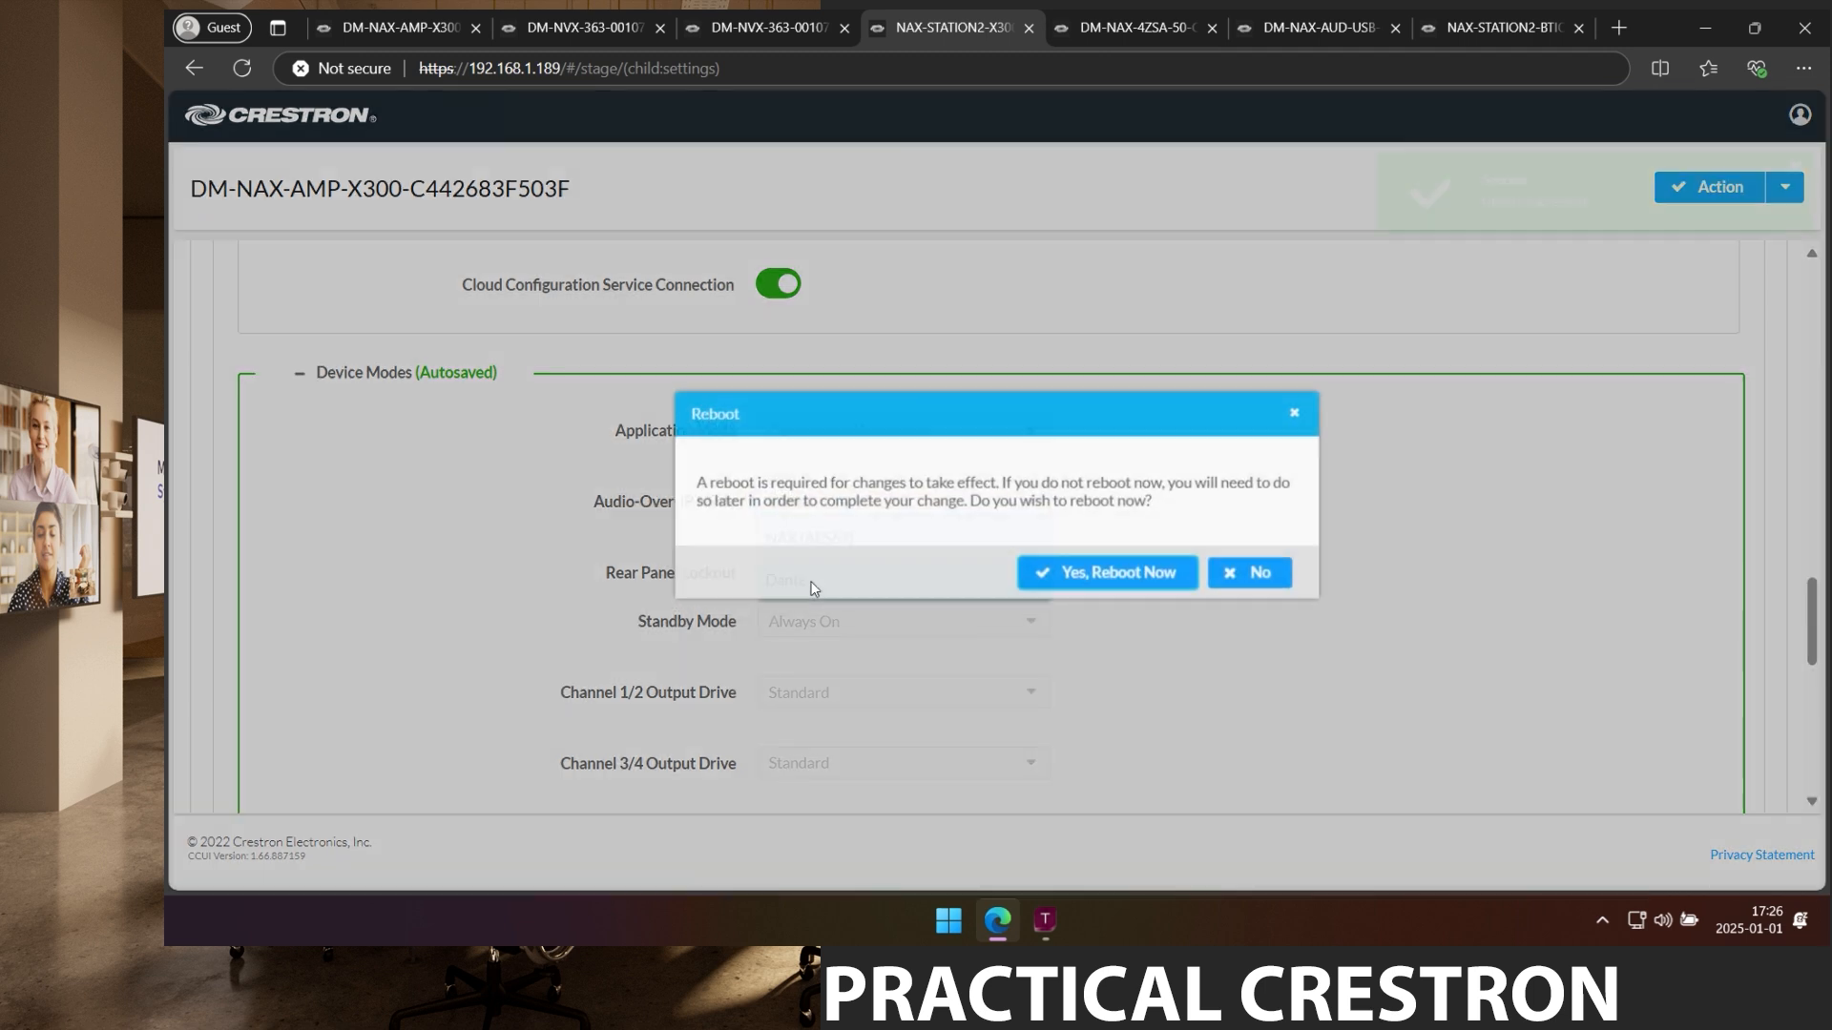
pyautogui.click(1144, 570)
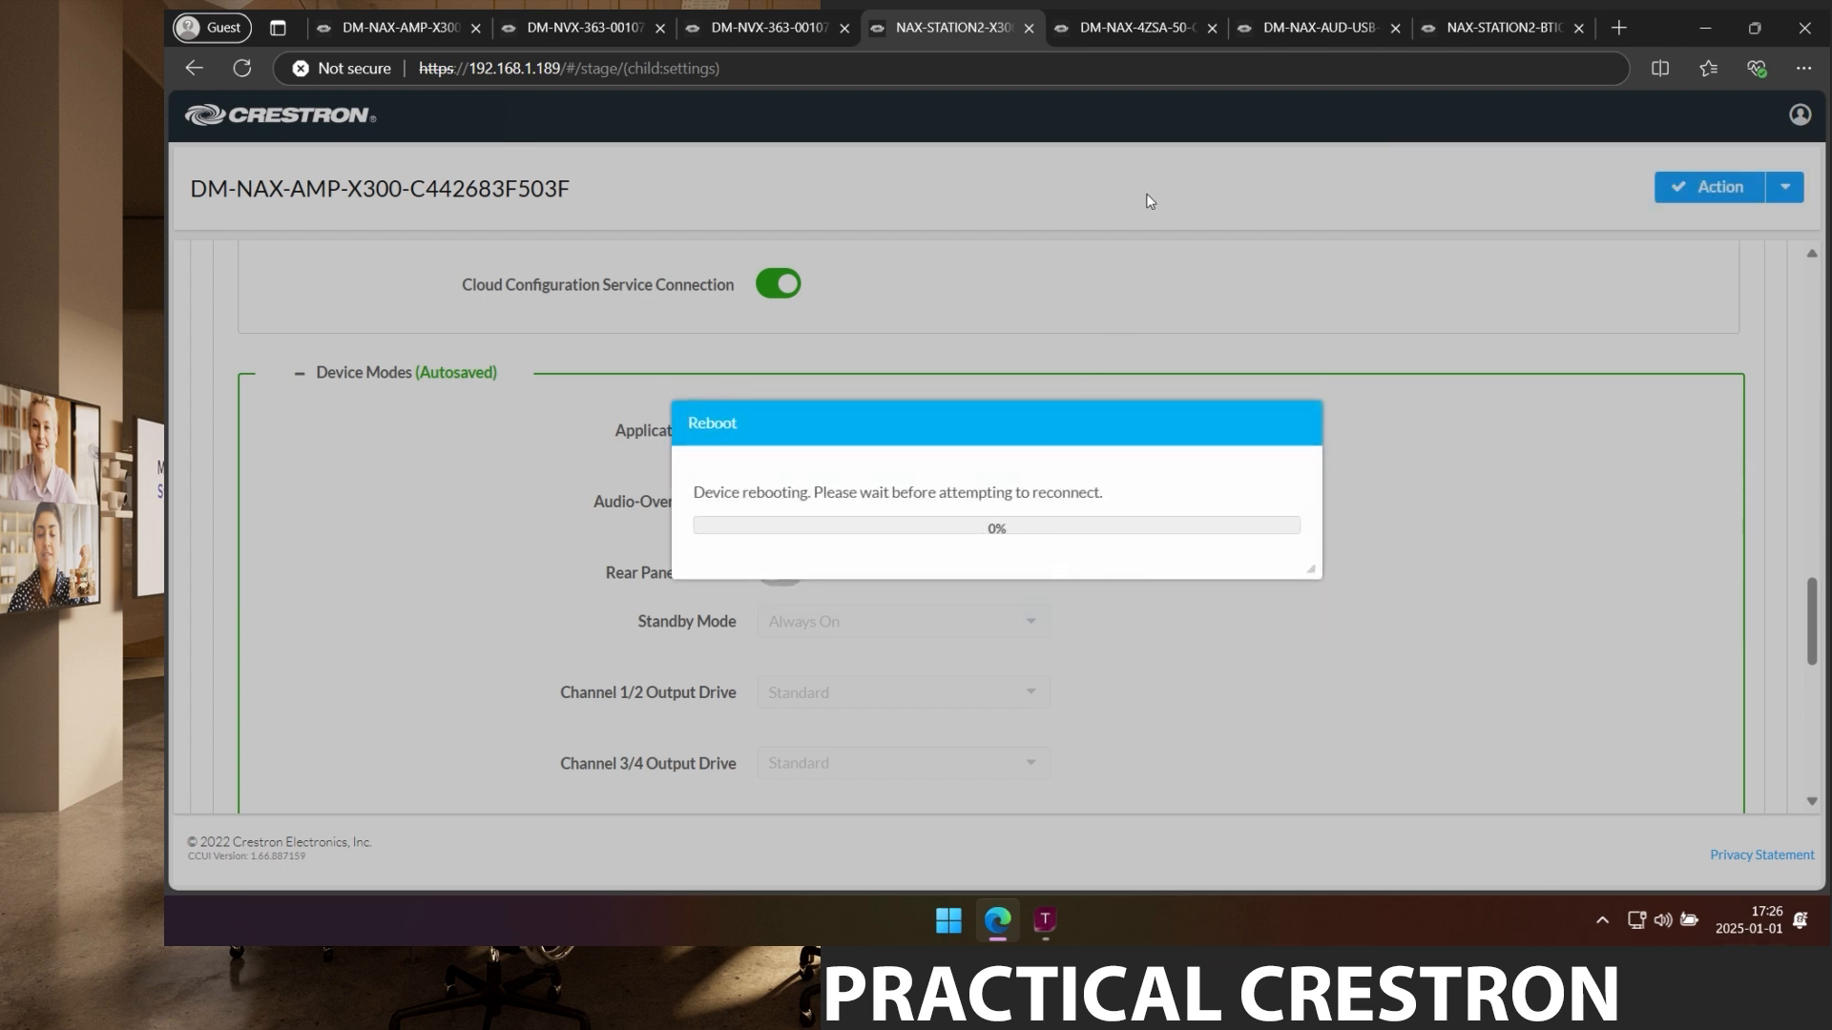
# Copy the DM-NAX-4ZSA-50 model name from its device page heading, then go back to the product page.
pyautogui.click(1127, 29)
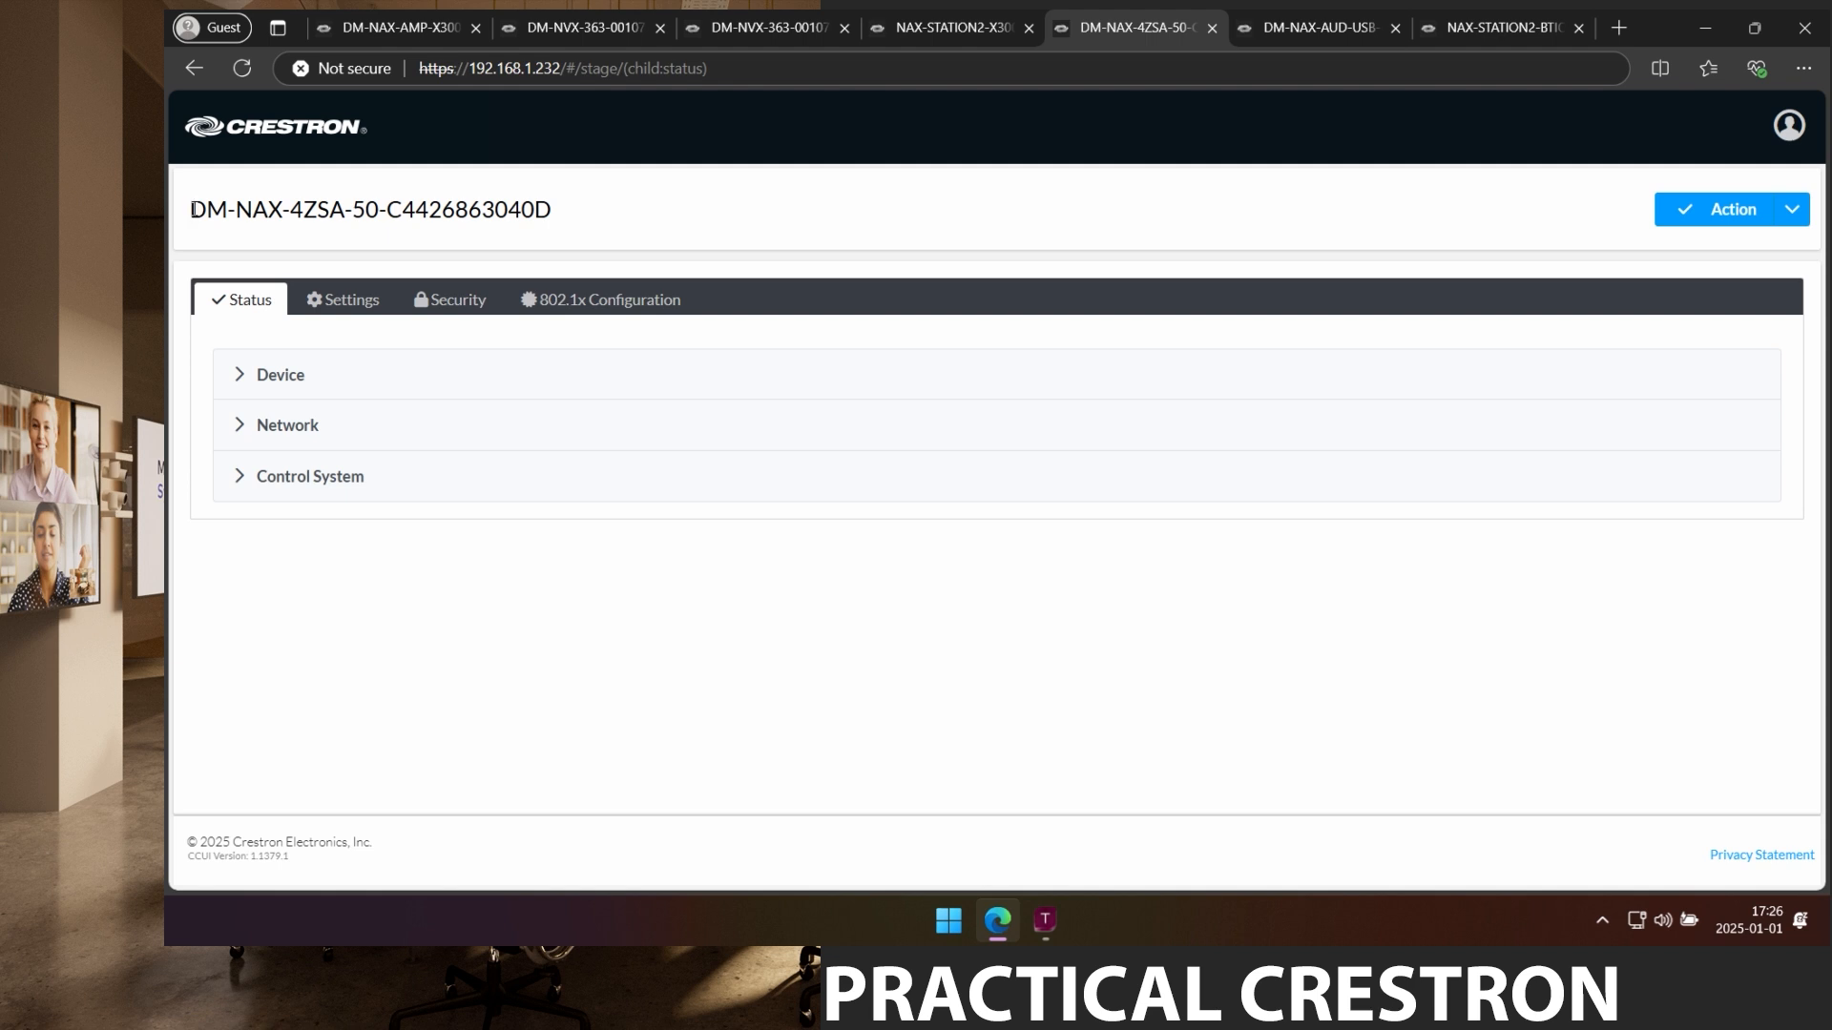
pyautogui.moveTo(189, 209); pyautogui.dragTo(386, 213)
pyautogui.moveTo(380, 216); pyautogui.dragTo(381, 221)
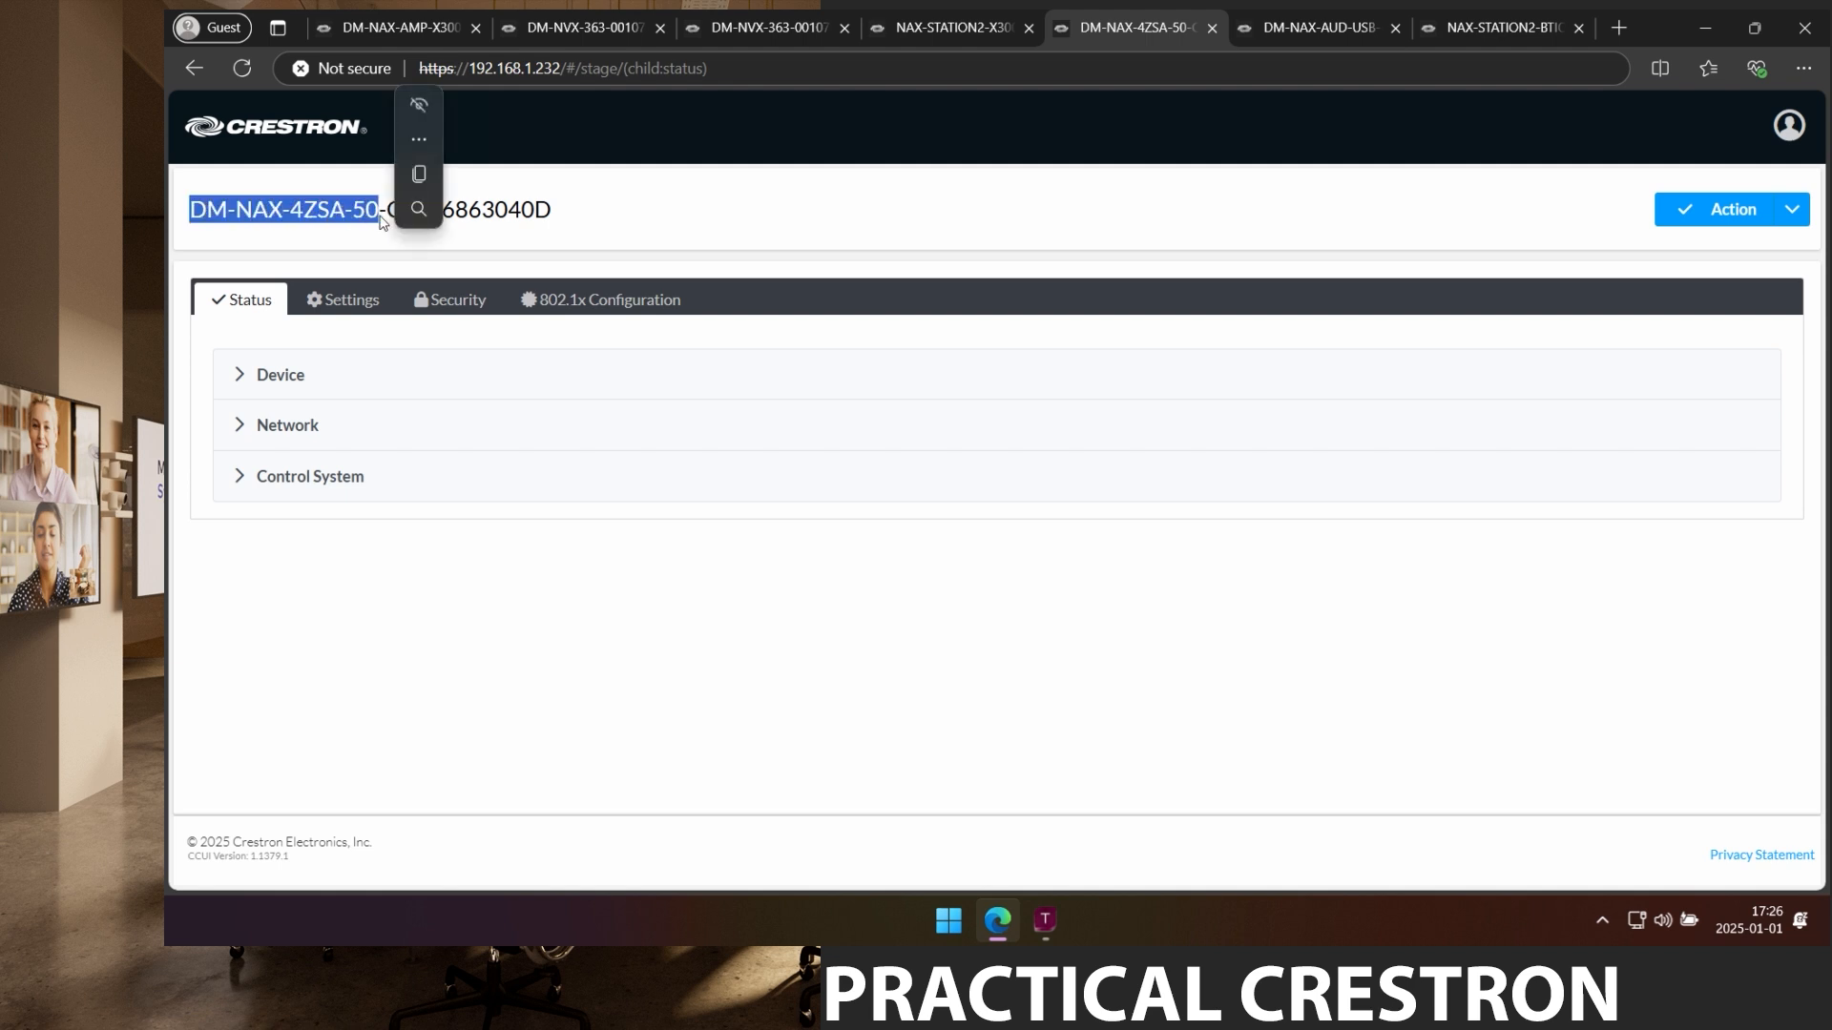
pyautogui.hotkey('ctrl', 'c')
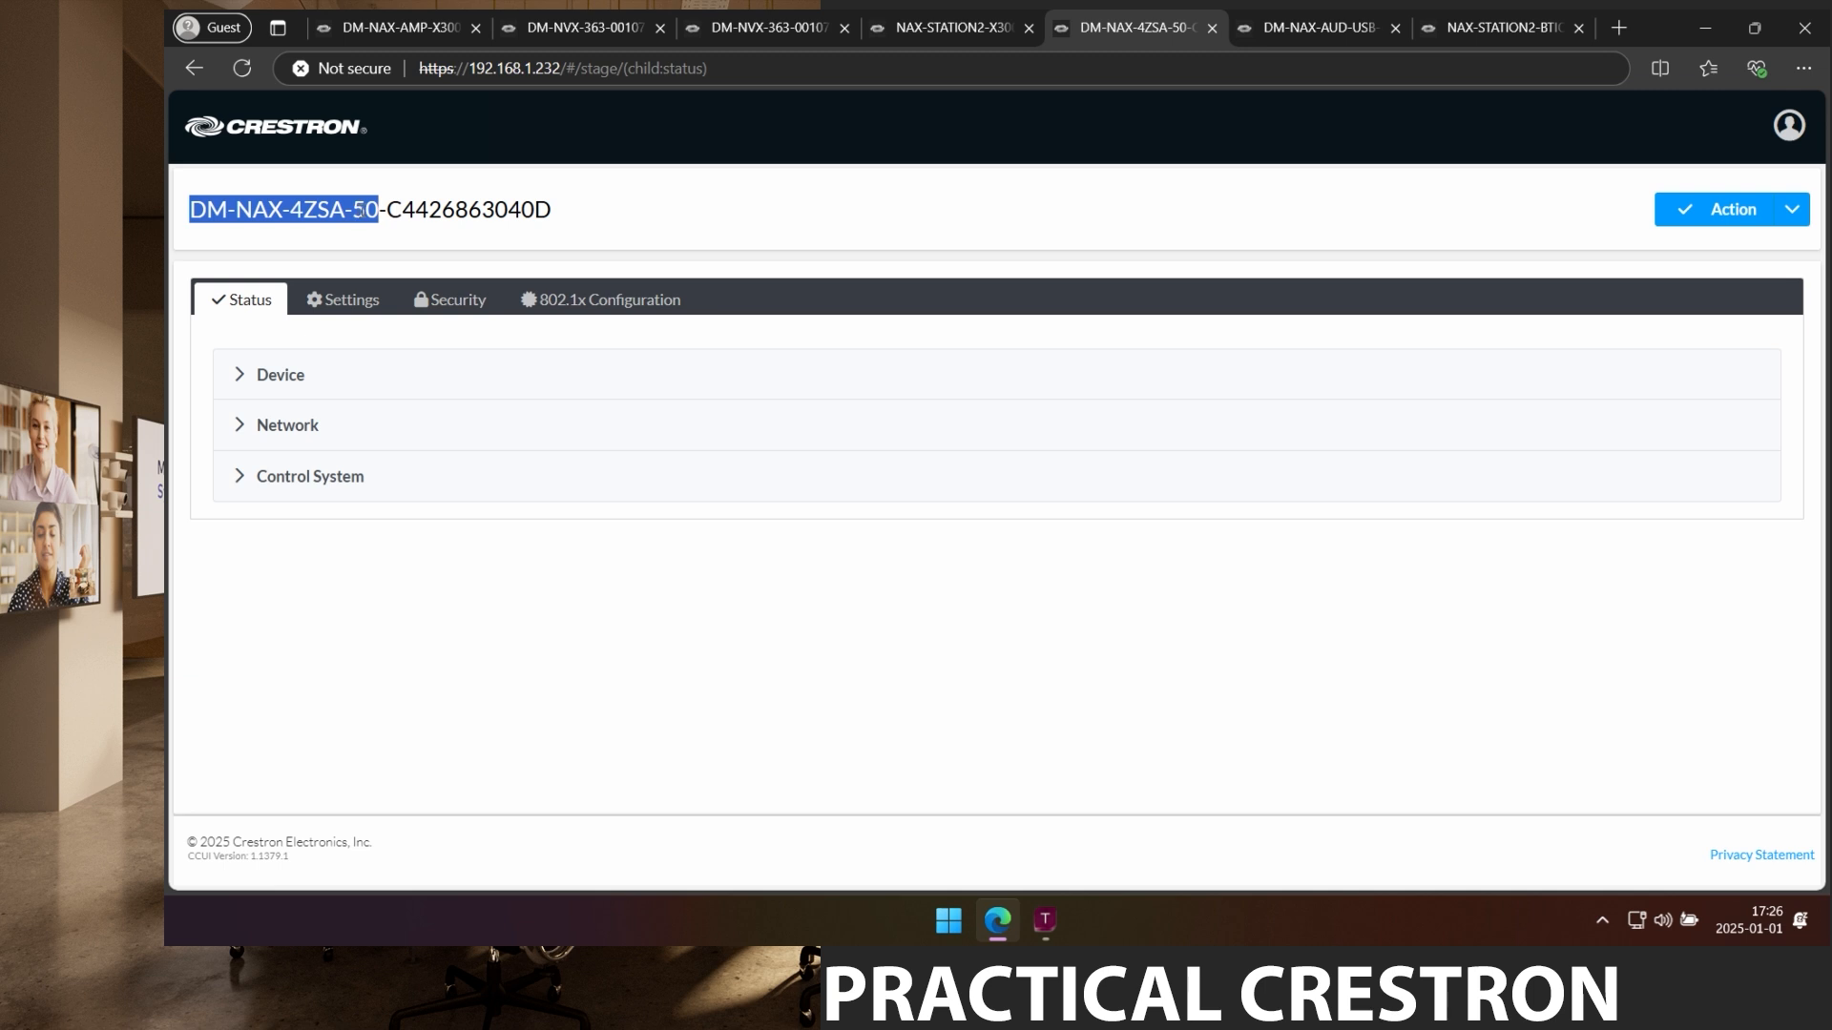
pyautogui.click(425, 27)
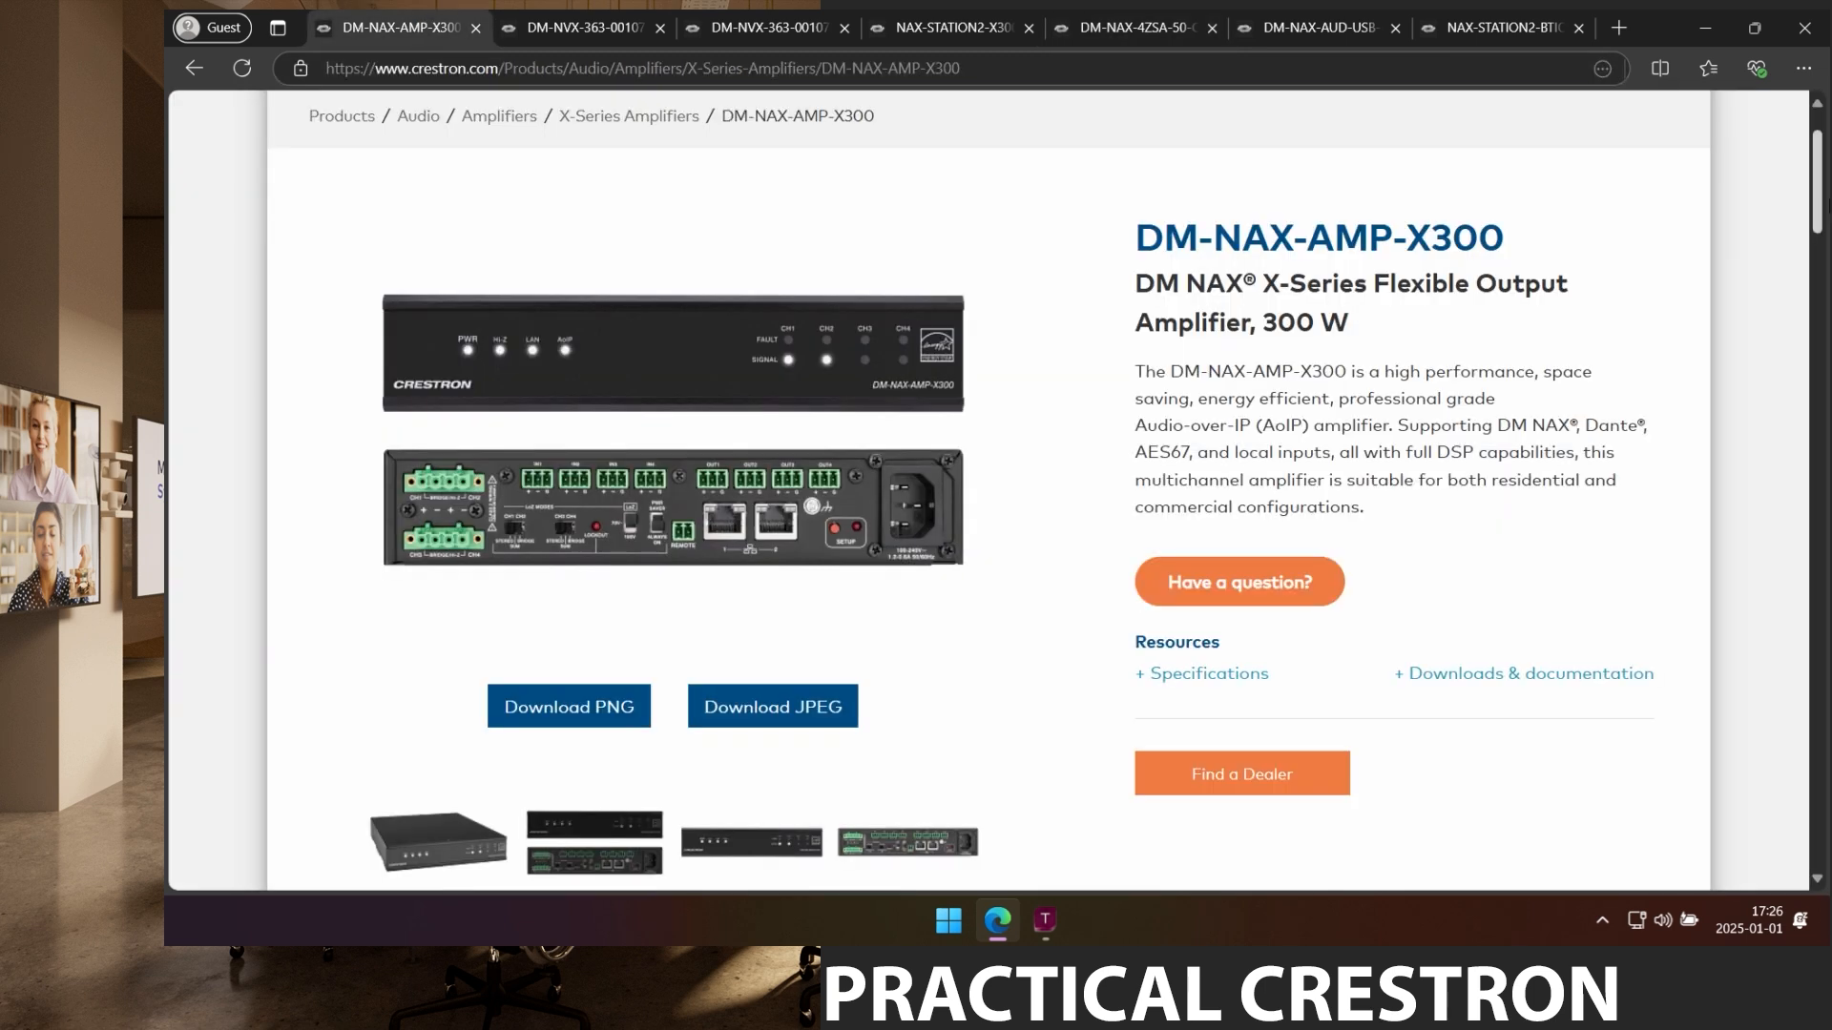
# Search Crestron.com for DM-NAX-4ZSA-50, enlarge its front and rear photo, then return to its status page.
pyautogui.click(1645, 143)
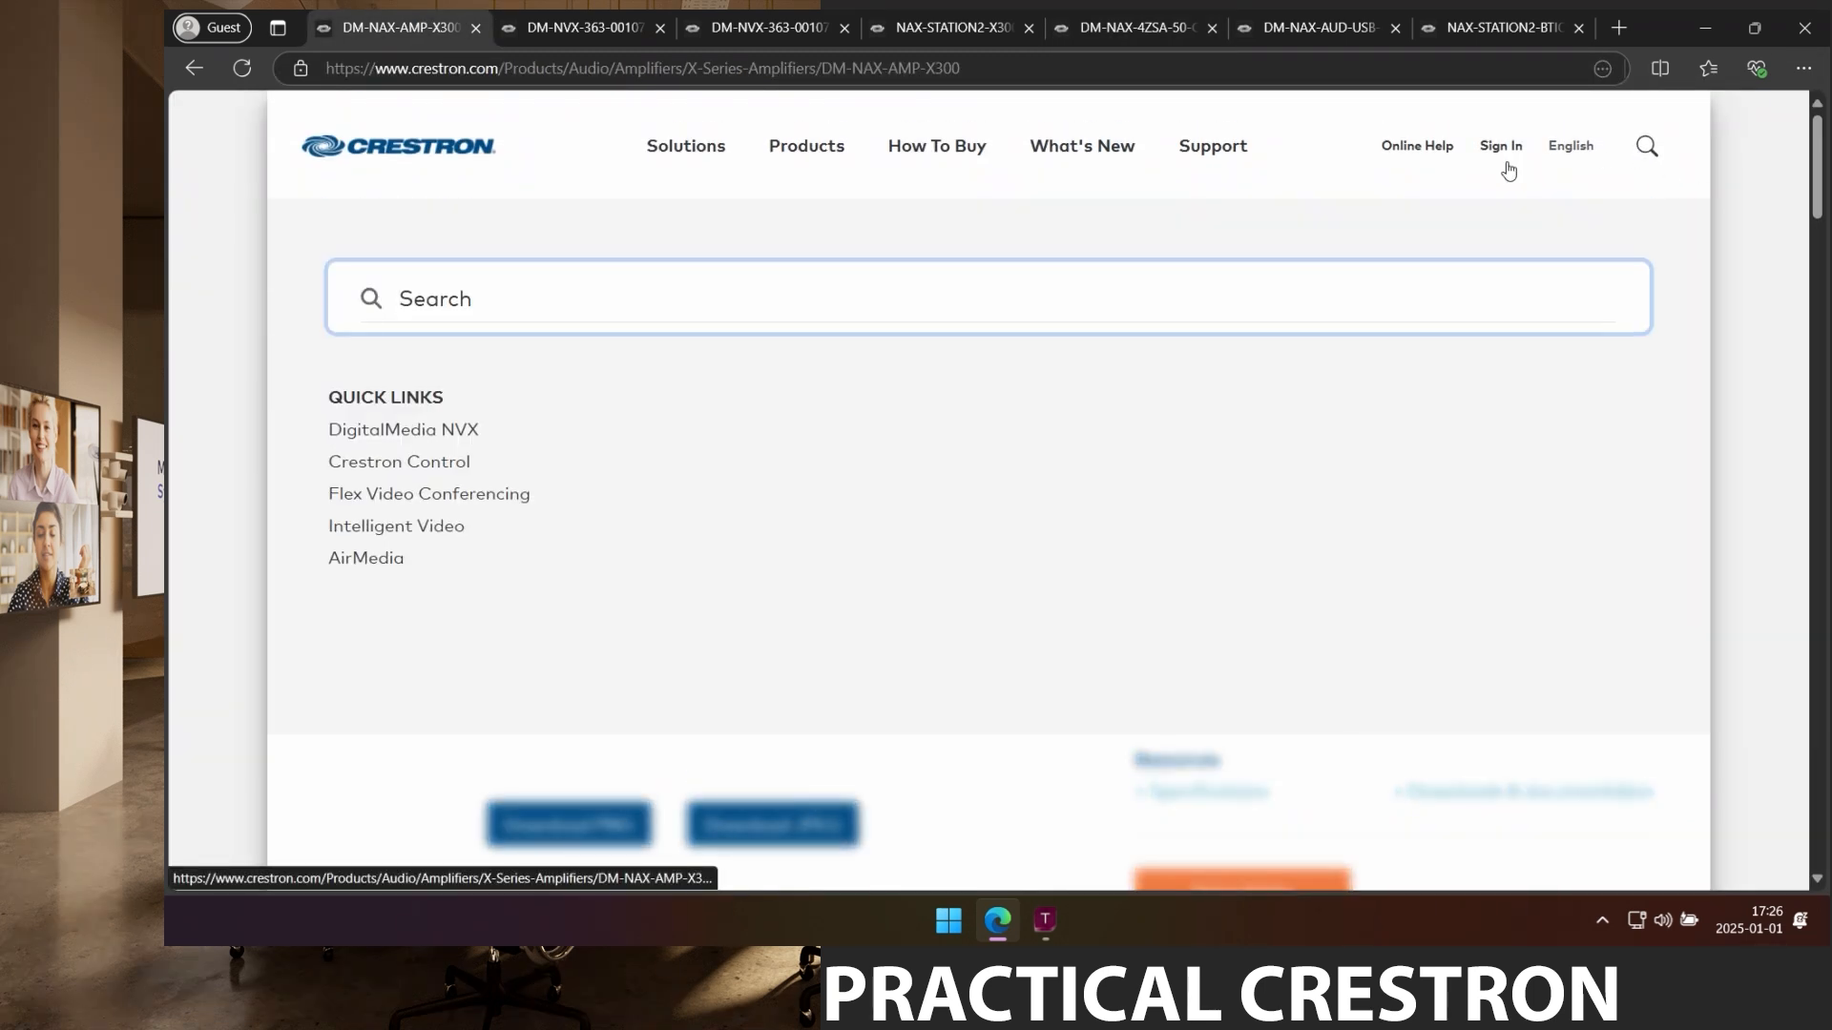
pyautogui.hotkey('ctrl', 'v')
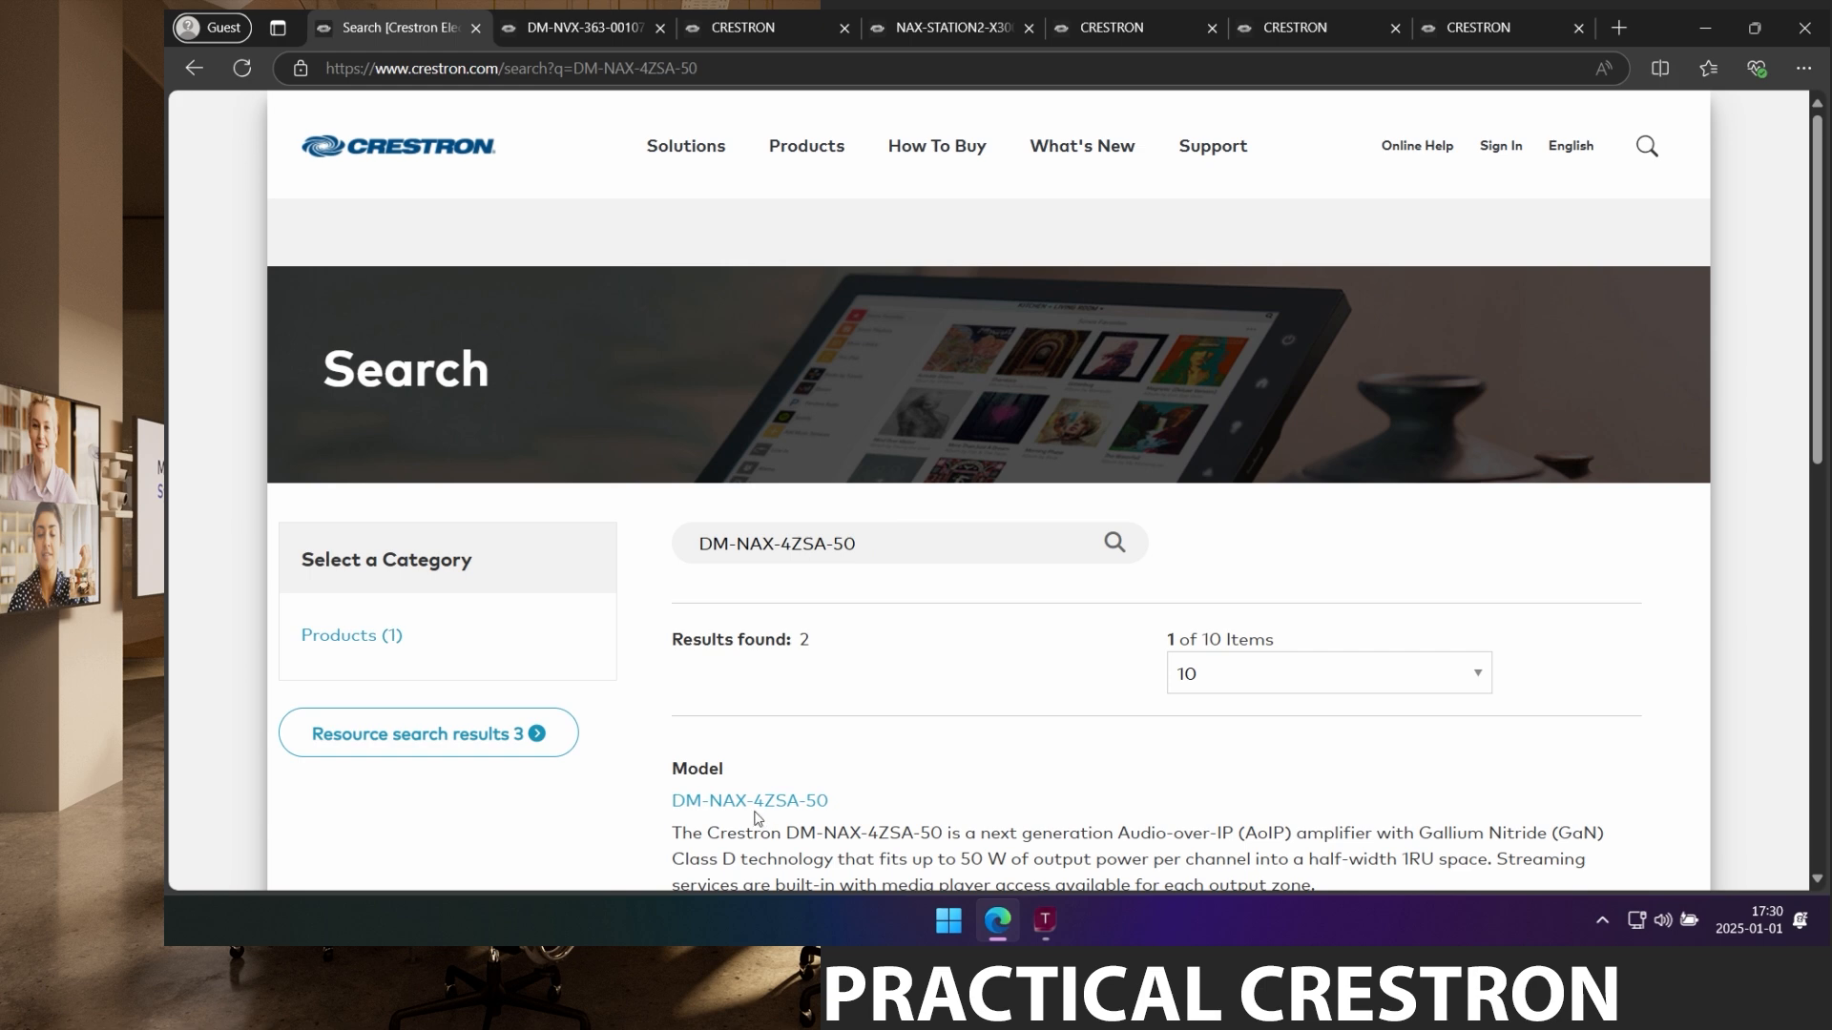
pyautogui.click(758, 806)
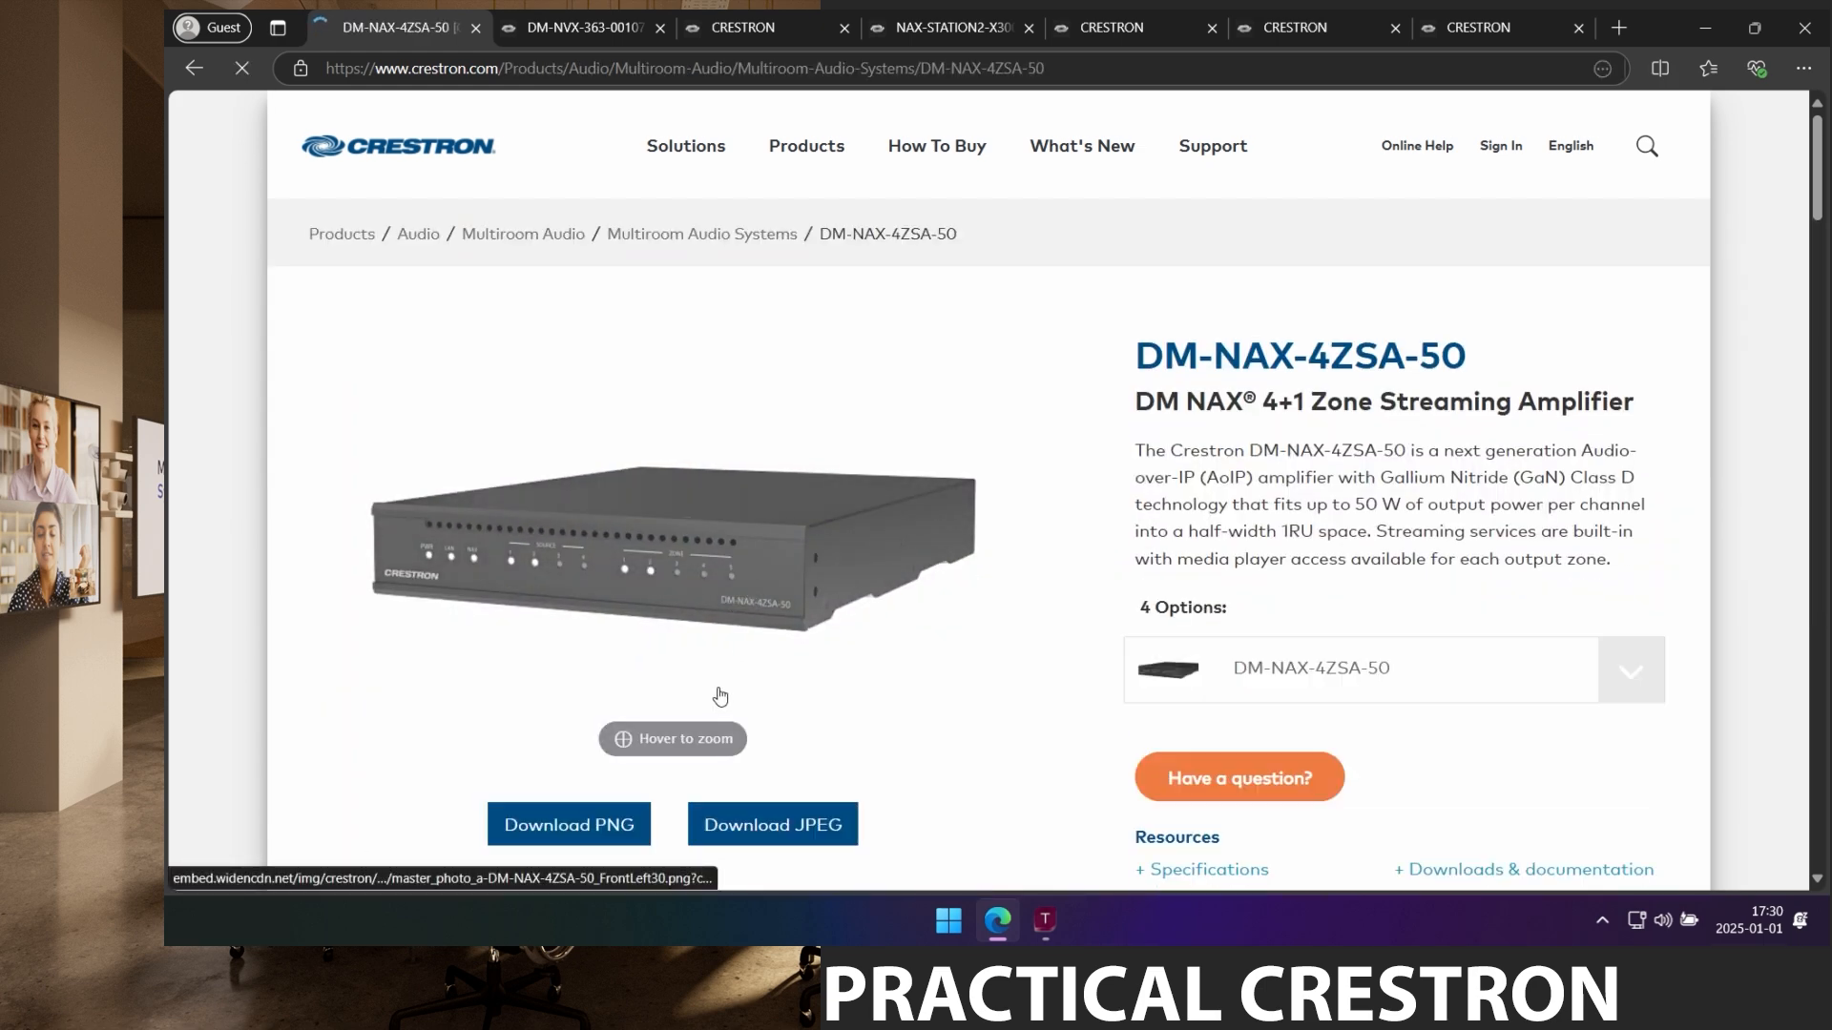
pyautogui.scroll(-3, 719, 695)
pyautogui.click(607, 750)
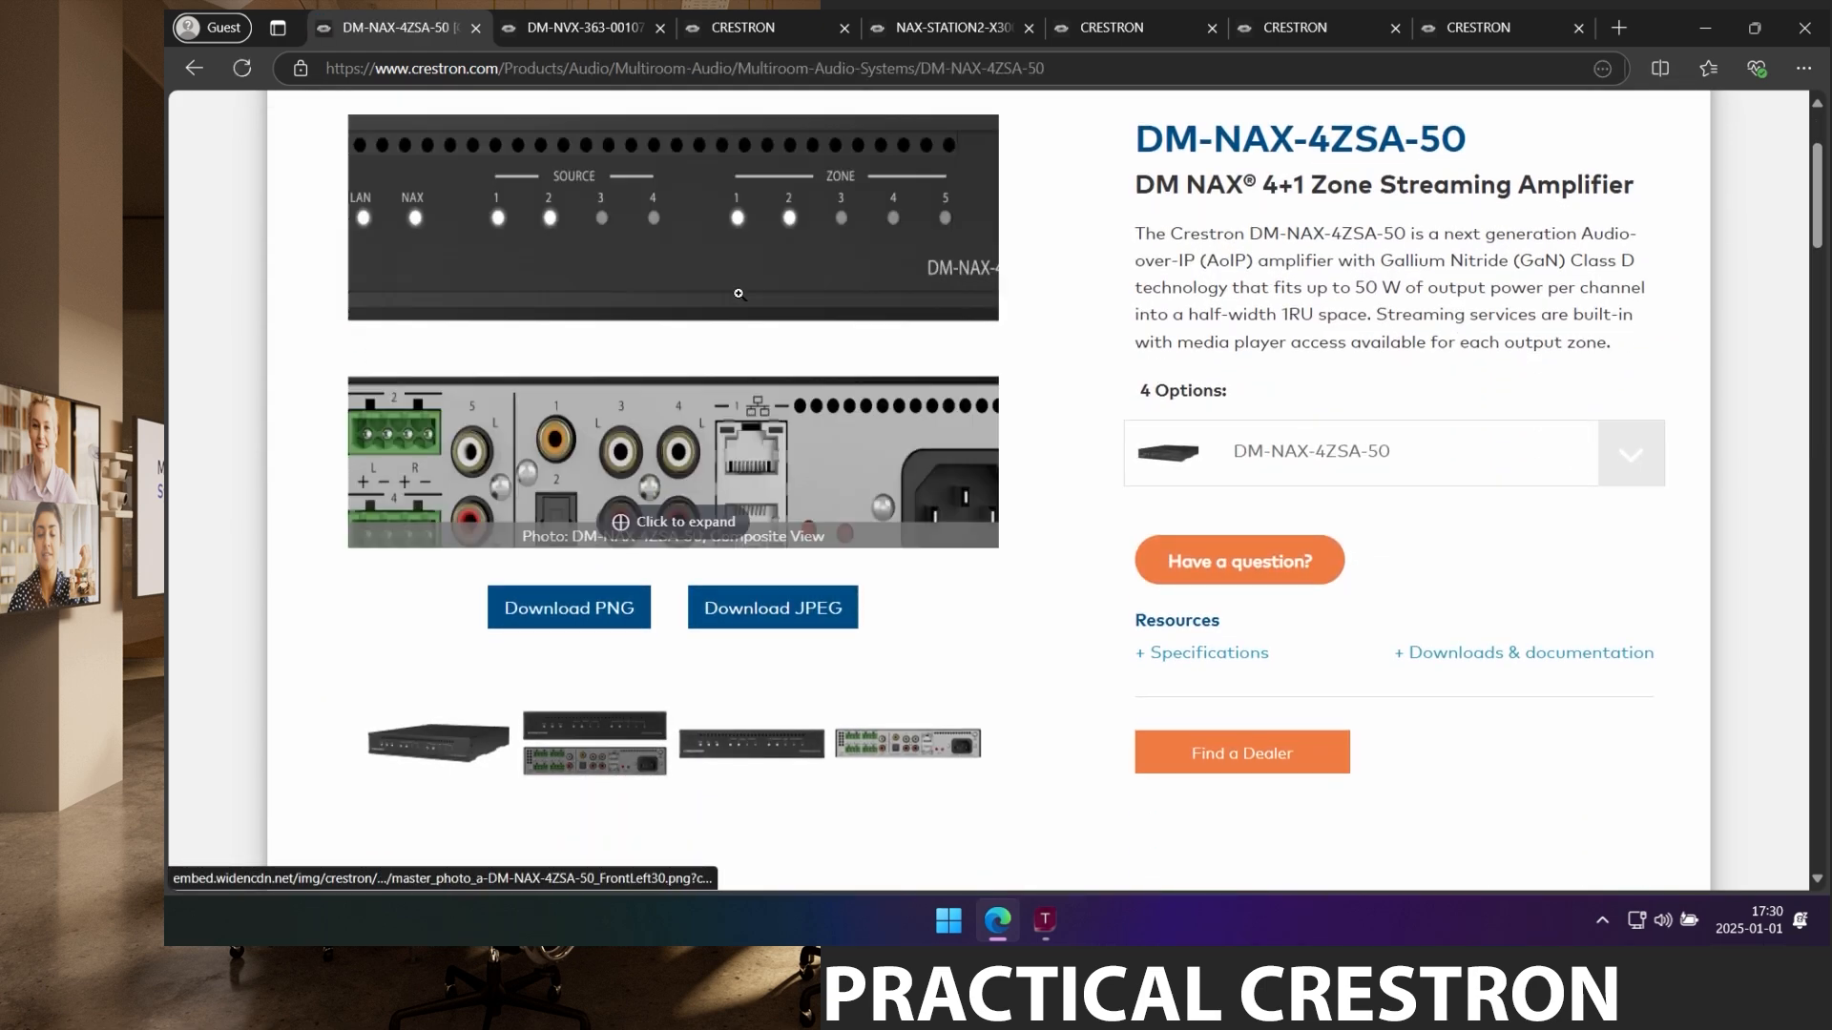
pyautogui.click(954, 336)
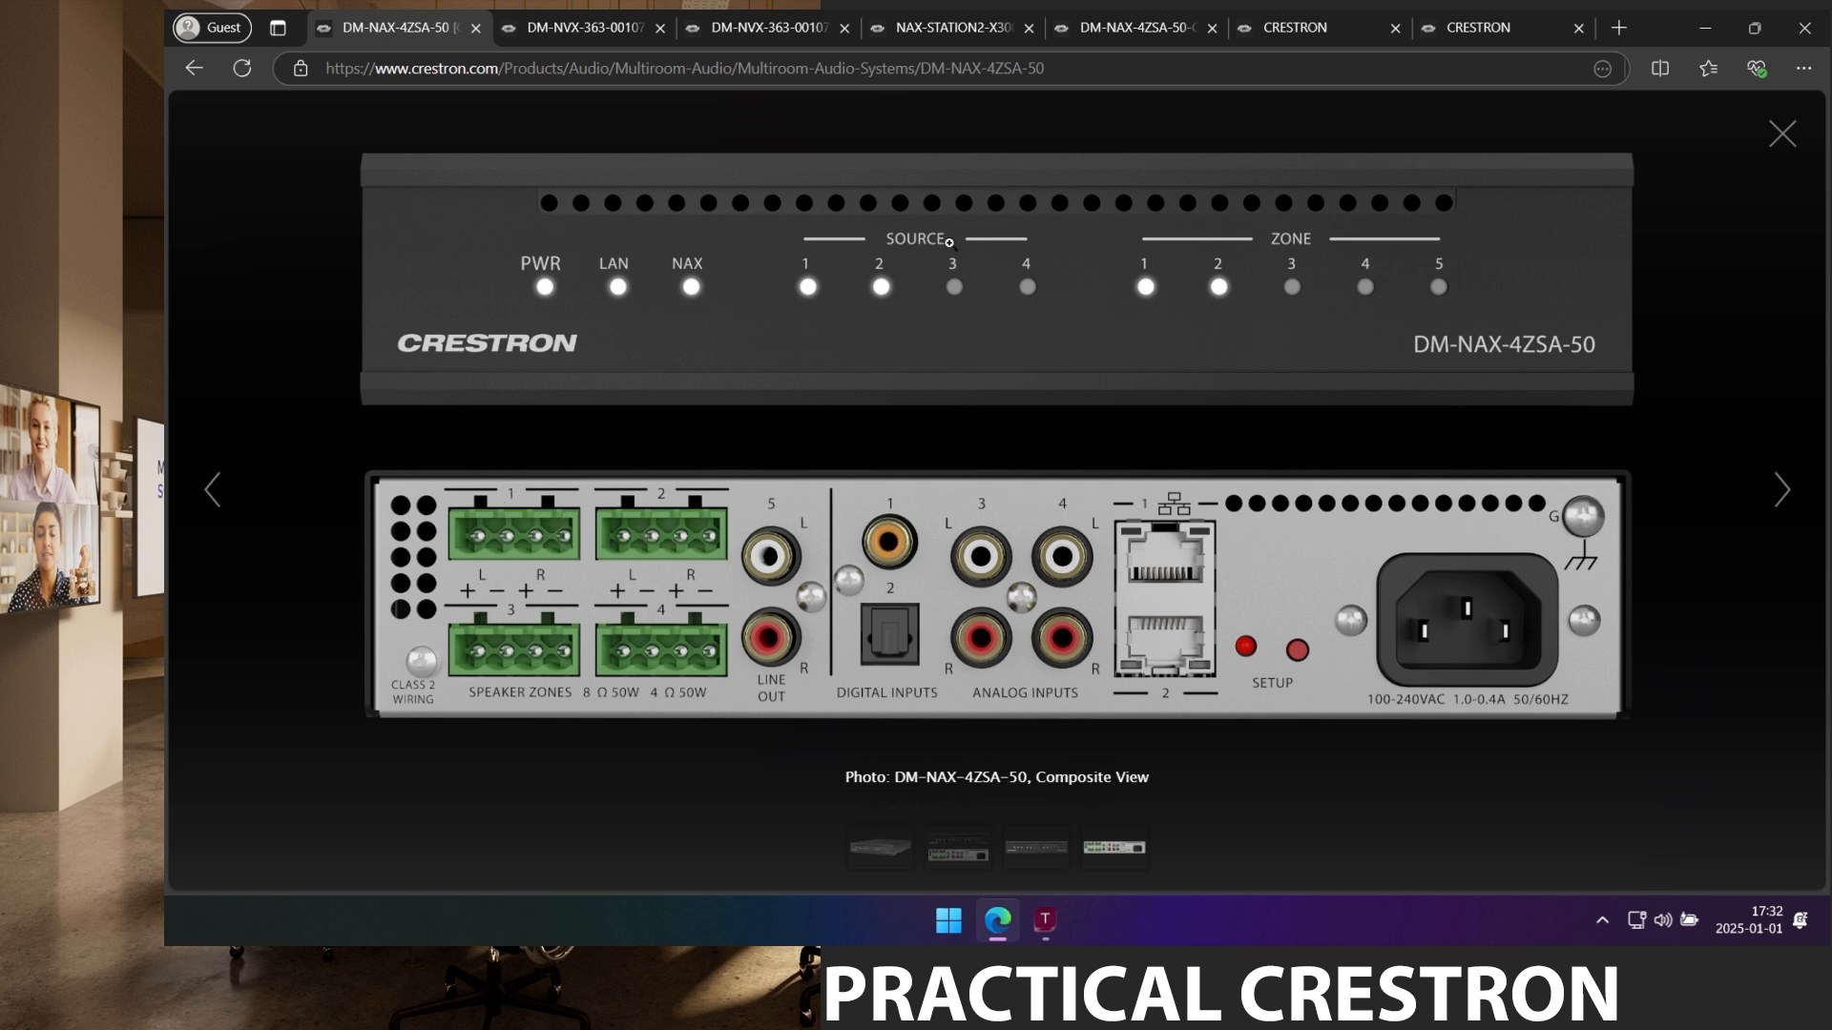
pyautogui.click(1137, 31)
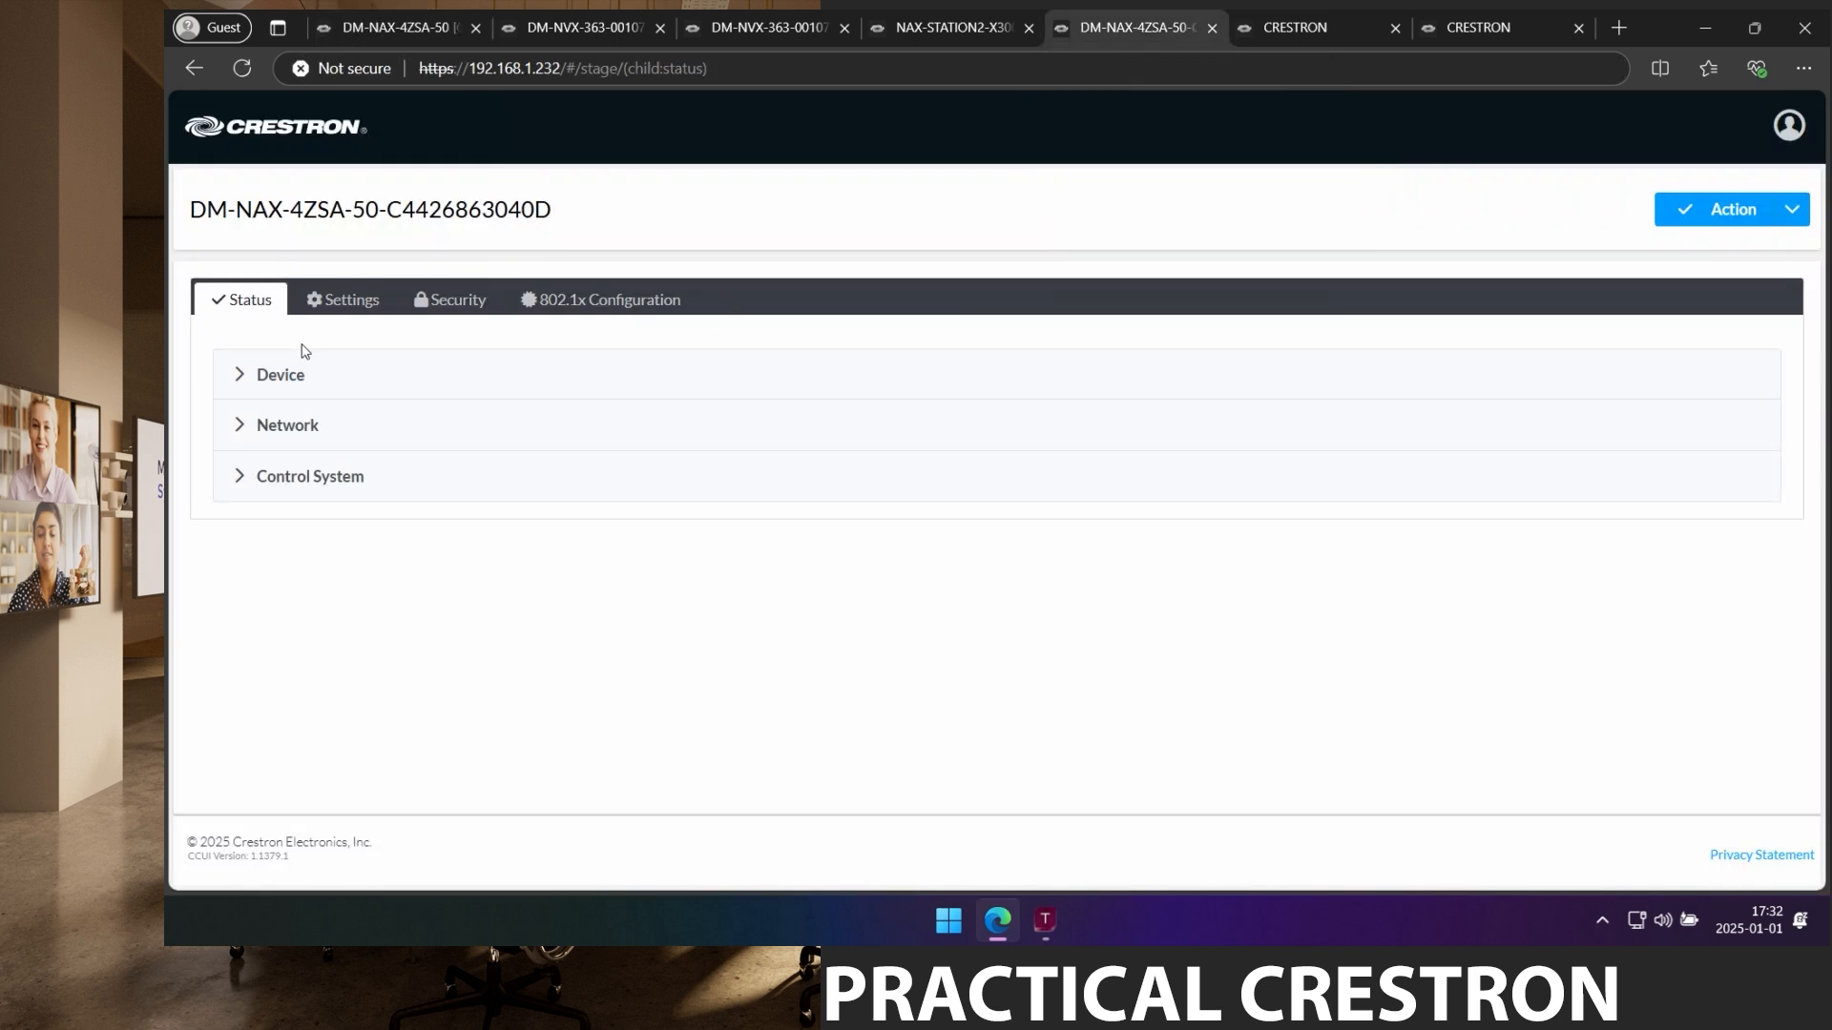
# In NAX Streams settings, set RCA1 to 239.30.30.30 named DM-NAX-4ZSA-50-RCA1.
pyautogui.click(327, 301)
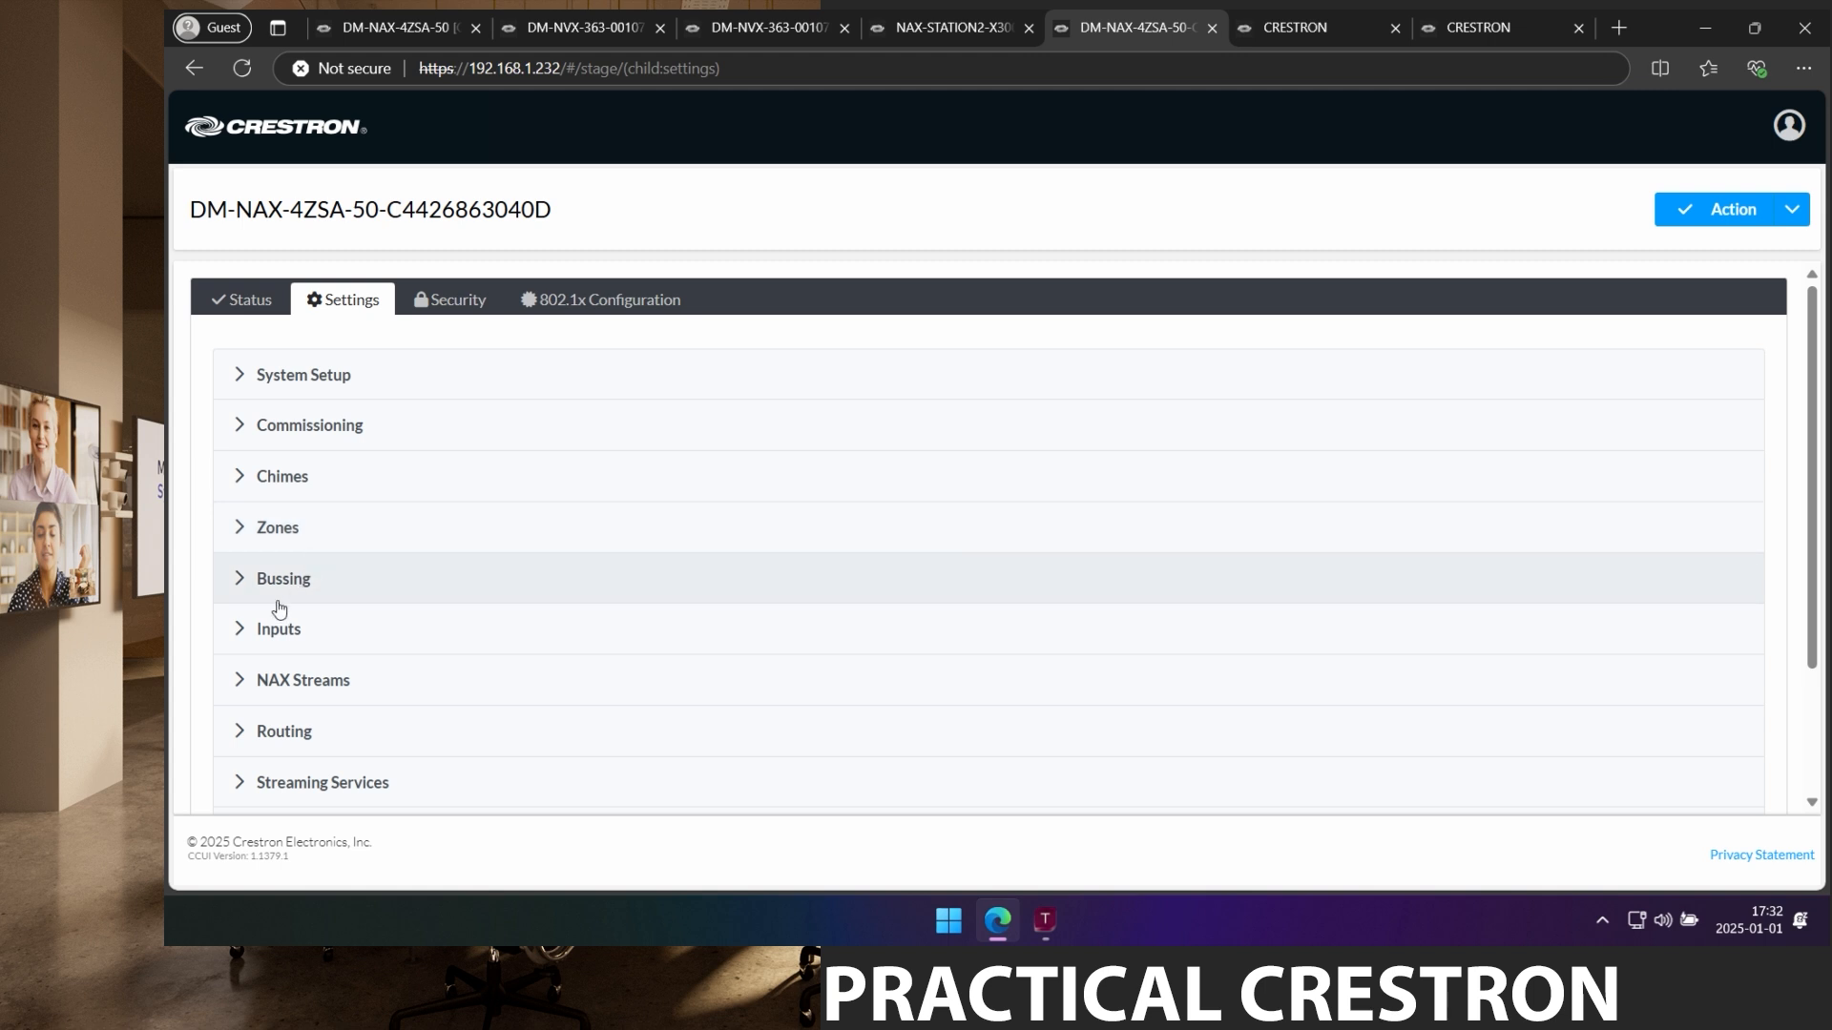
pyautogui.click(283, 683)
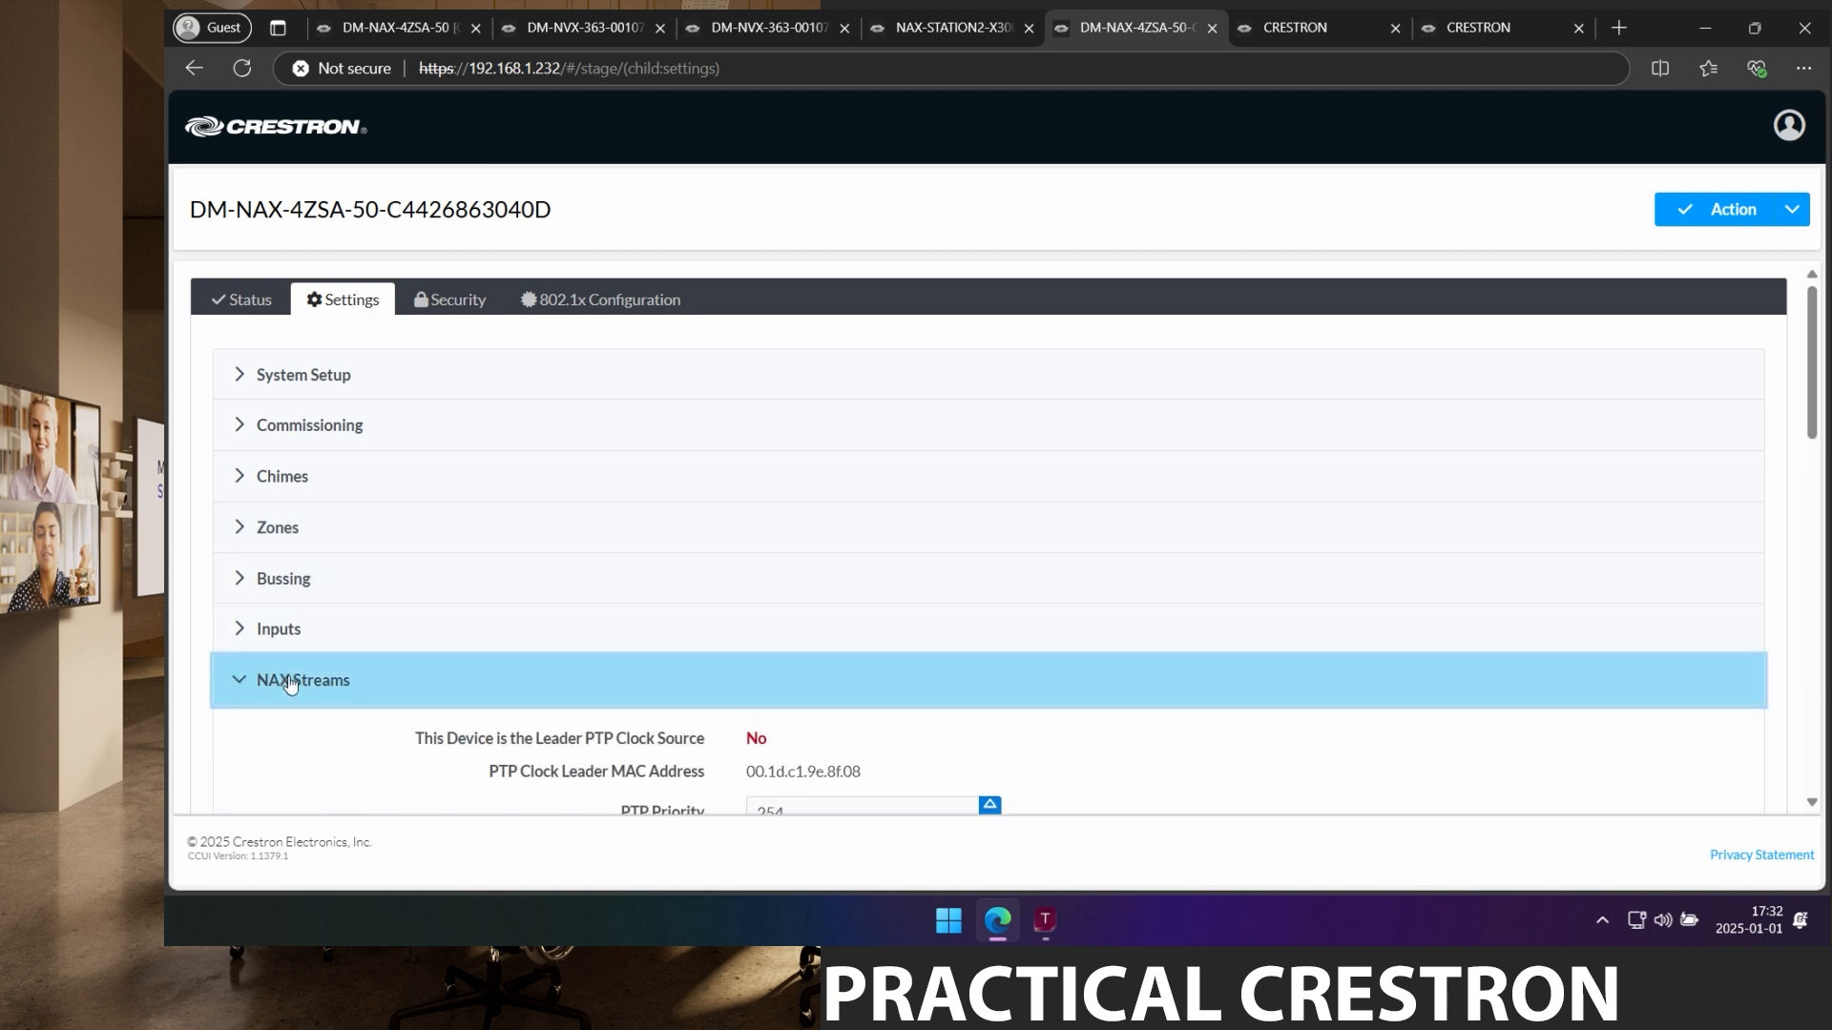
pyautogui.scroll(-5, 936, 694)
pyautogui.scroll(-3, 954, 711)
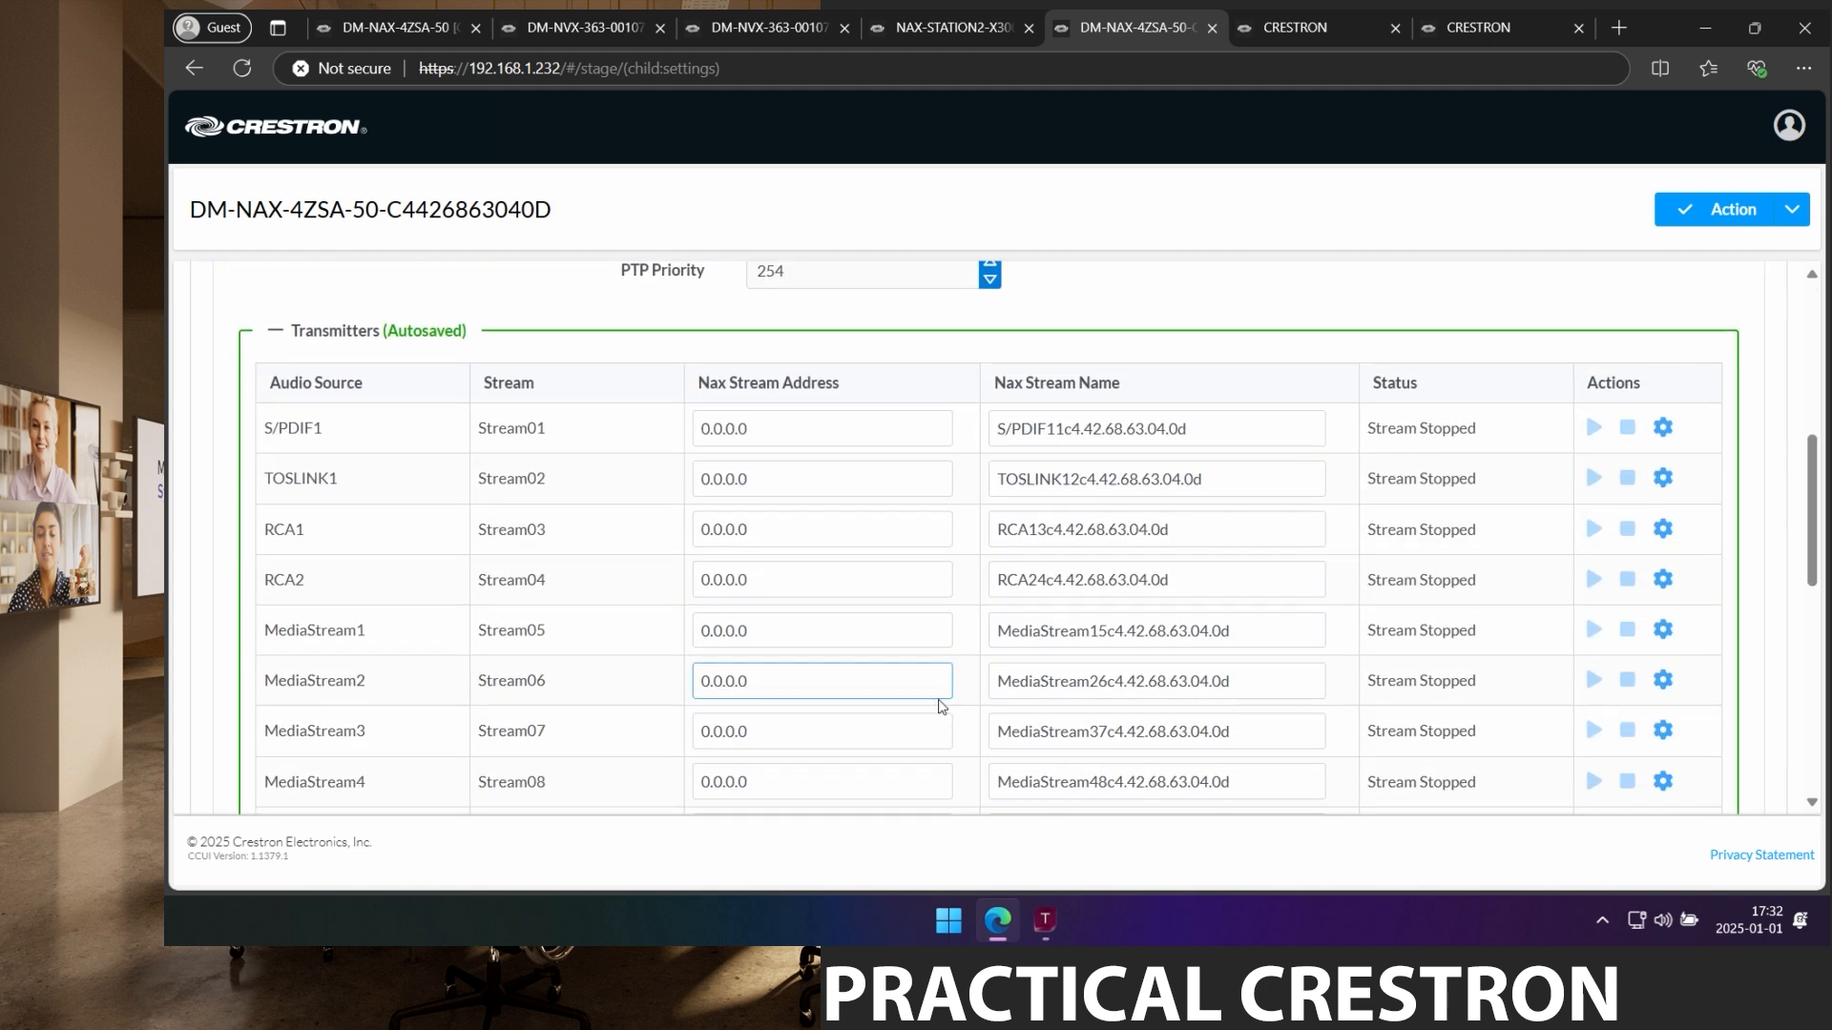
pyautogui.moveTo(1814, 570); pyautogui.dragTo(1816, 558)
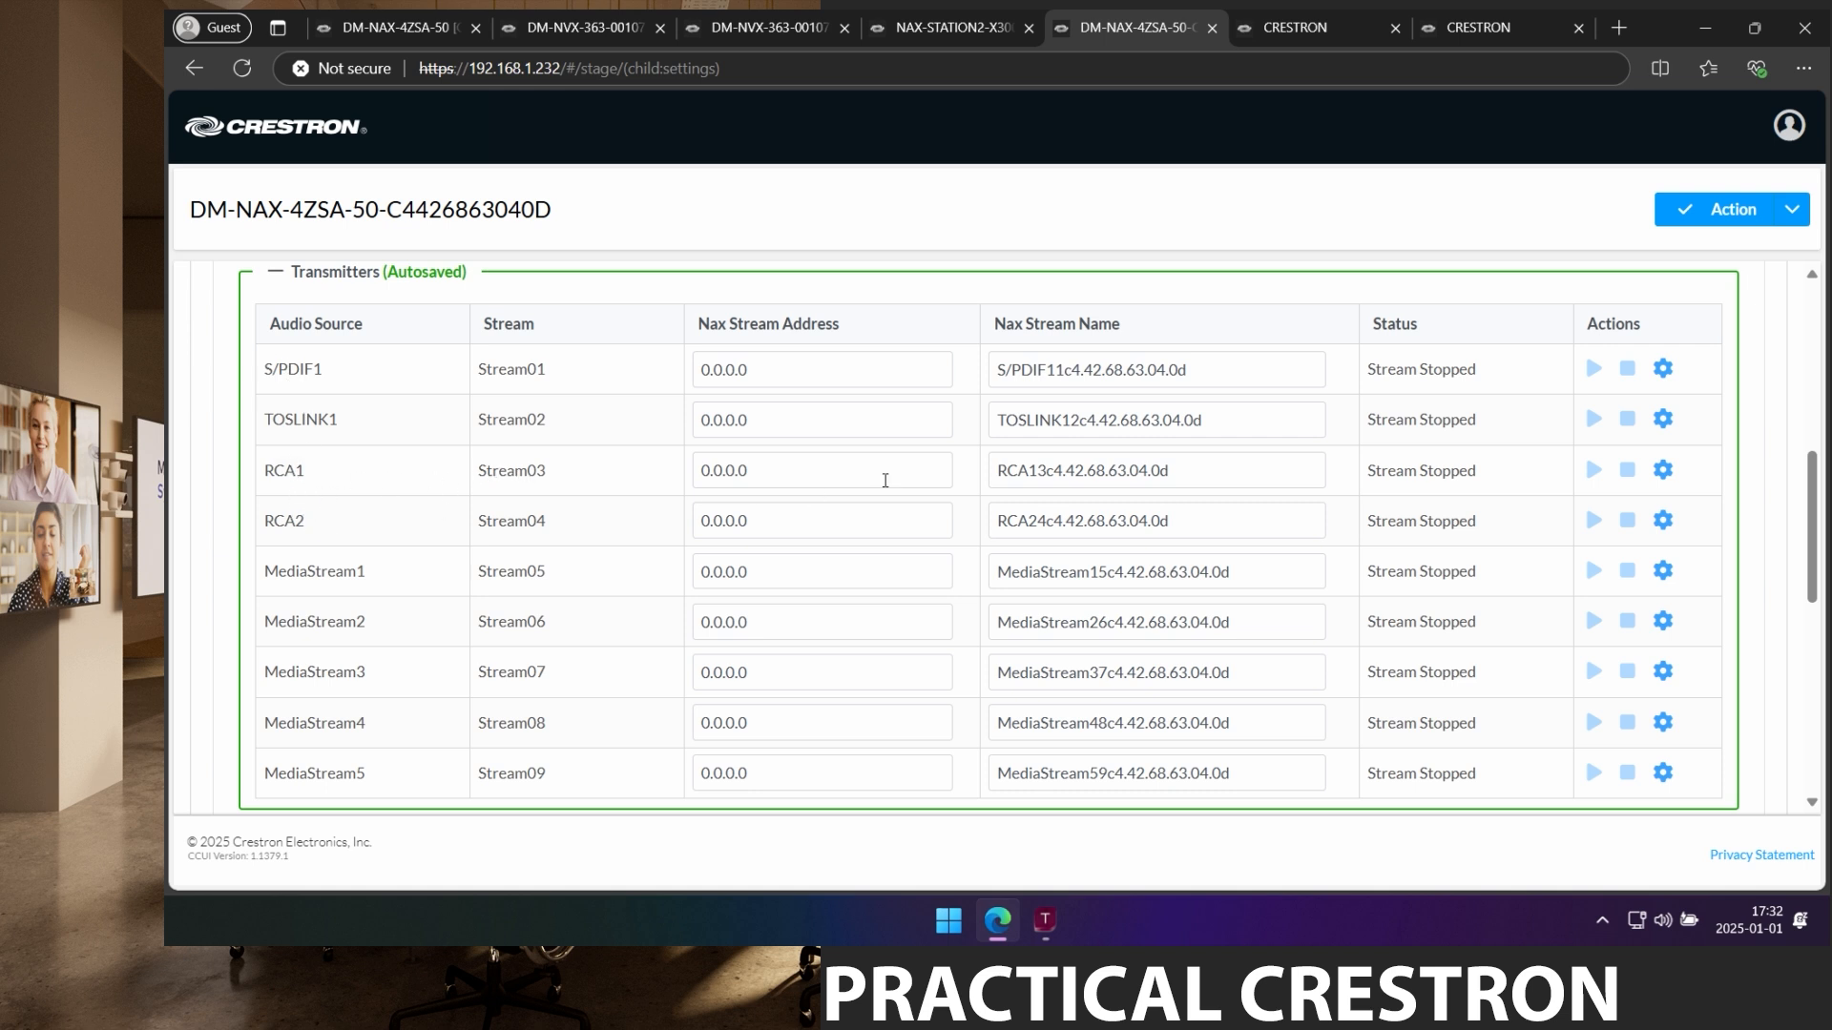
pyautogui.click(1214, 471)
pyautogui.click(822, 472)
pyautogui.moveTo(821, 472); pyautogui.dragTo(585, 458)
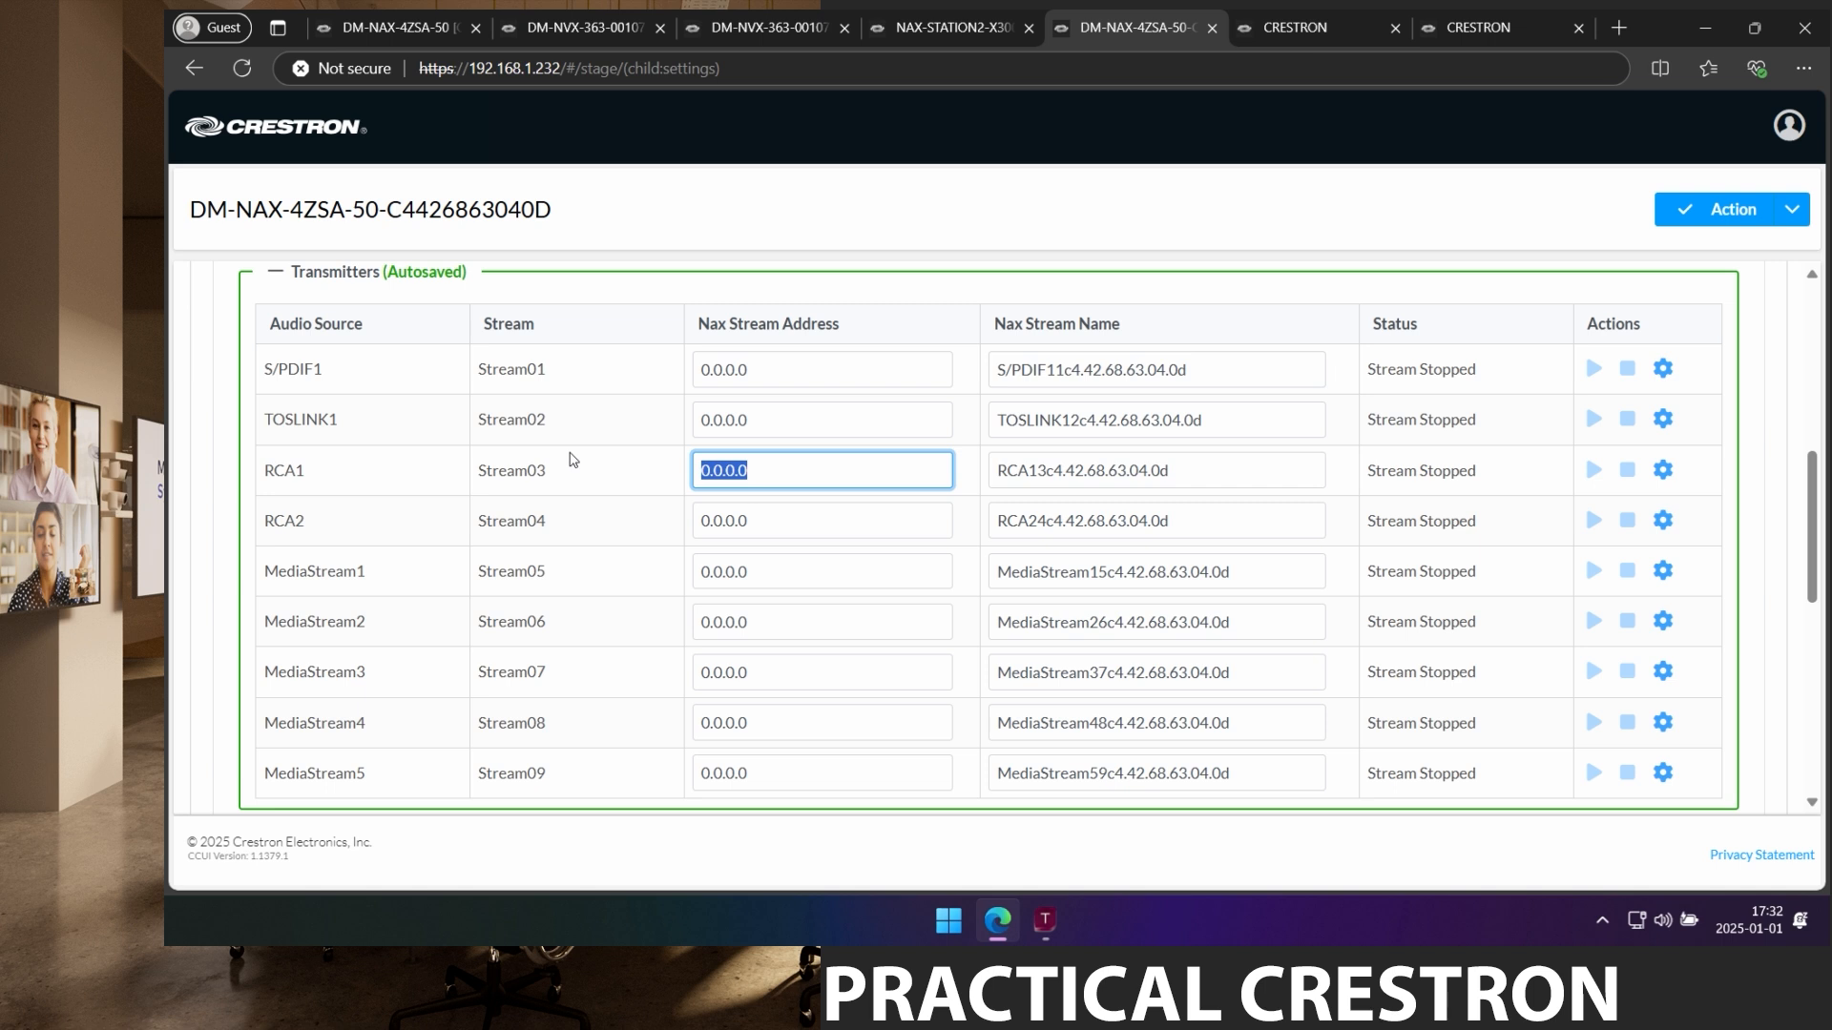
pyautogui.write('239.30.30.30')
pyautogui.press('Tab')
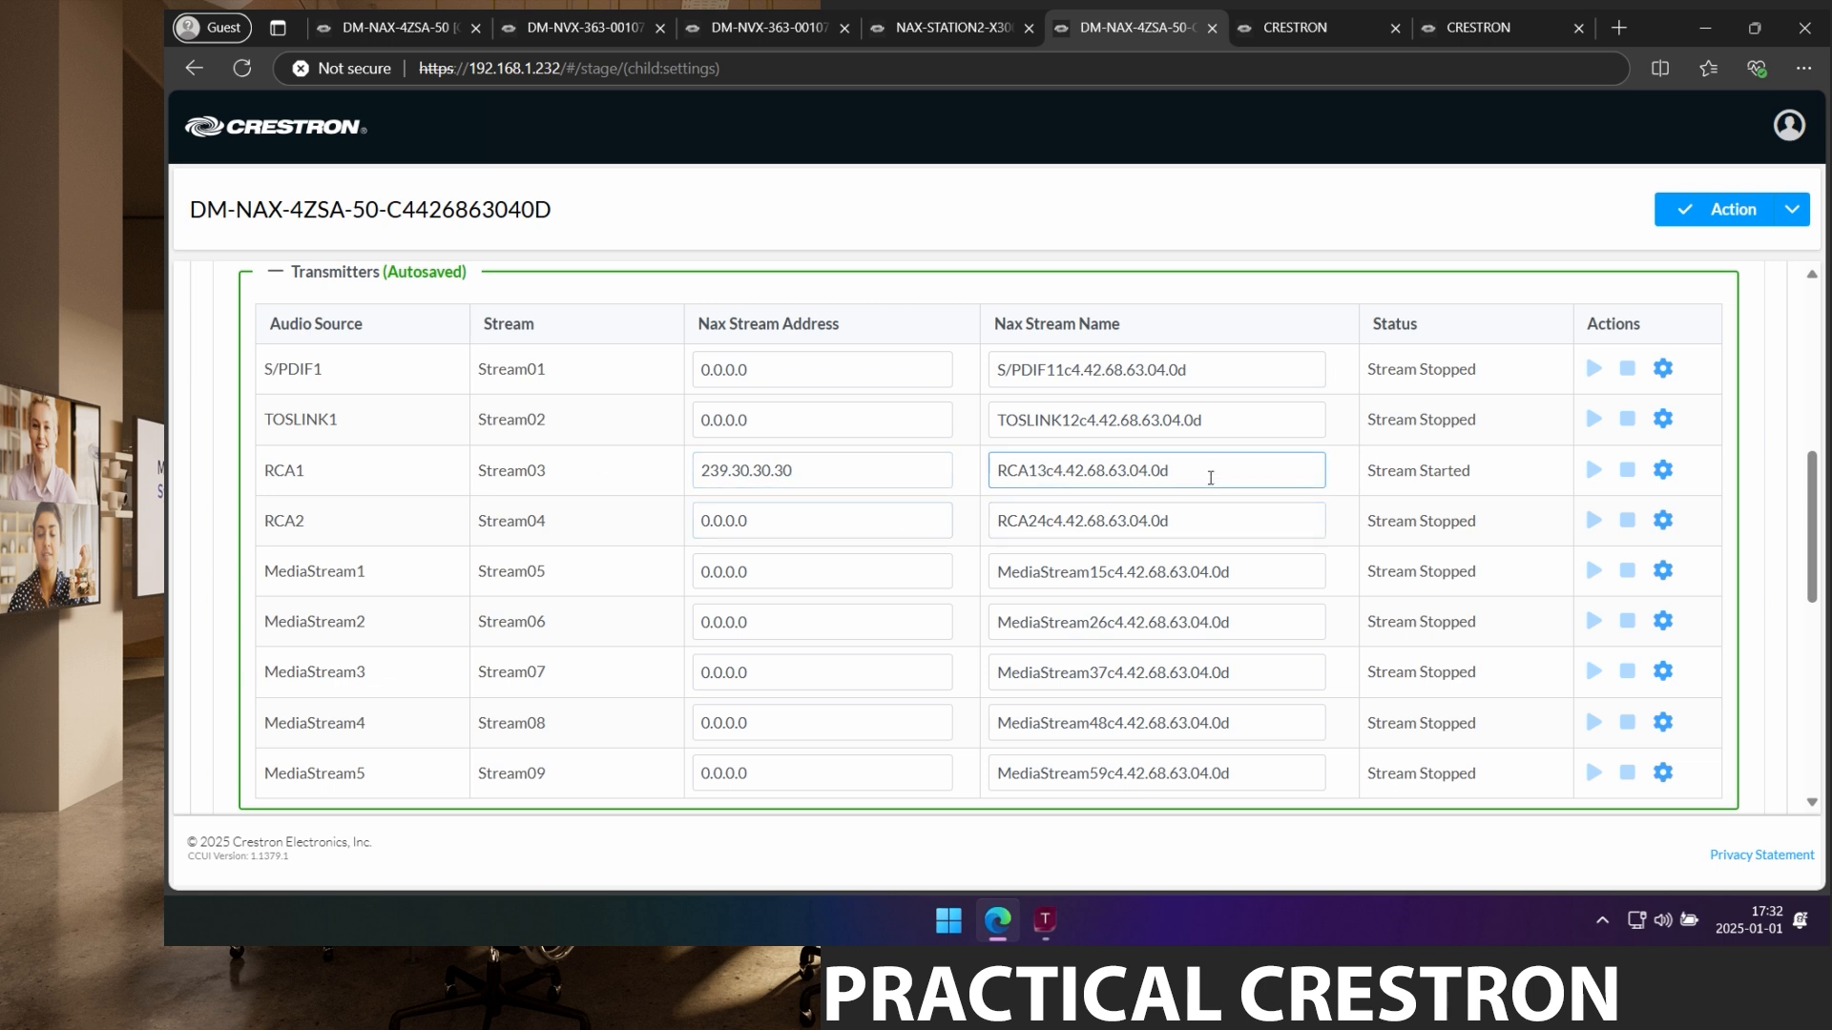
pyautogui.moveTo(1192, 469); pyautogui.dragTo(942, 470)
pyautogui.hotkey('ctrl', 'v')
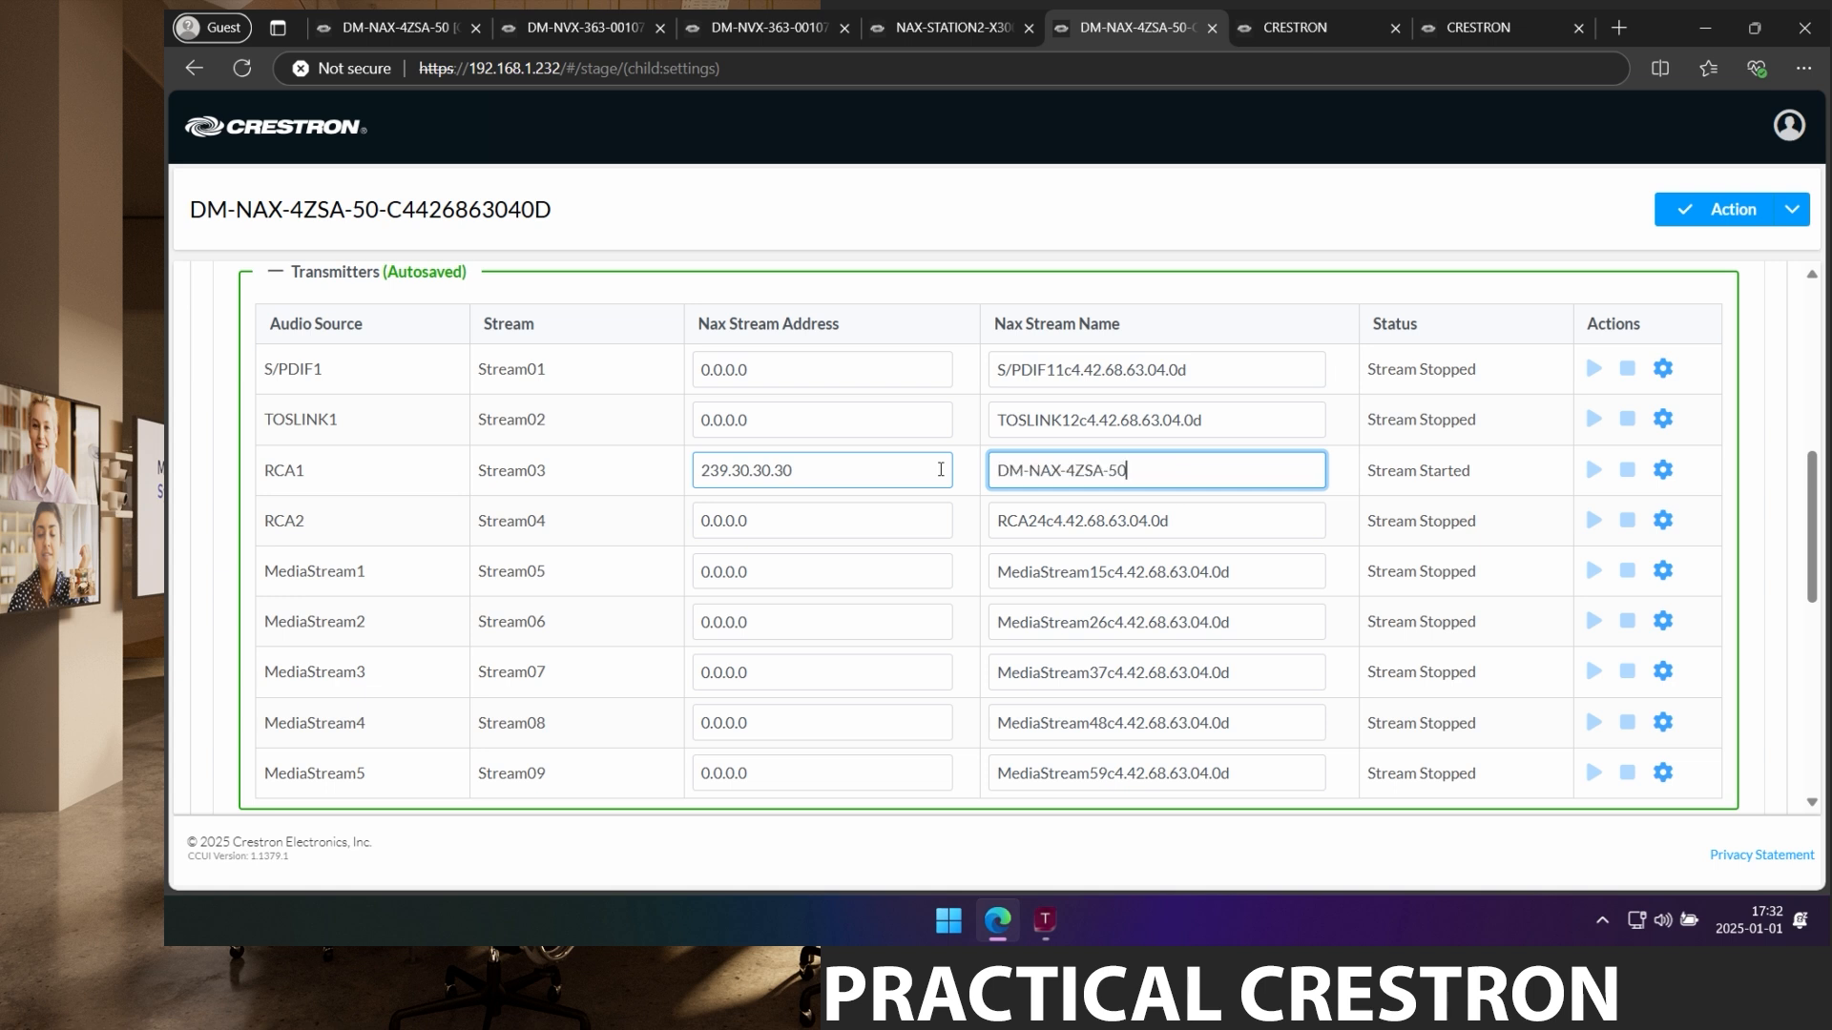
pyautogui.write('-RCA1')
# Set RCA2's stream address to 239.30.30.32 and name it DM-NAX-4ZSA-50-RCA2.
pyautogui.moveTo(764, 520); pyautogui.dragTo(653, 510)
pyautogui.write('239')
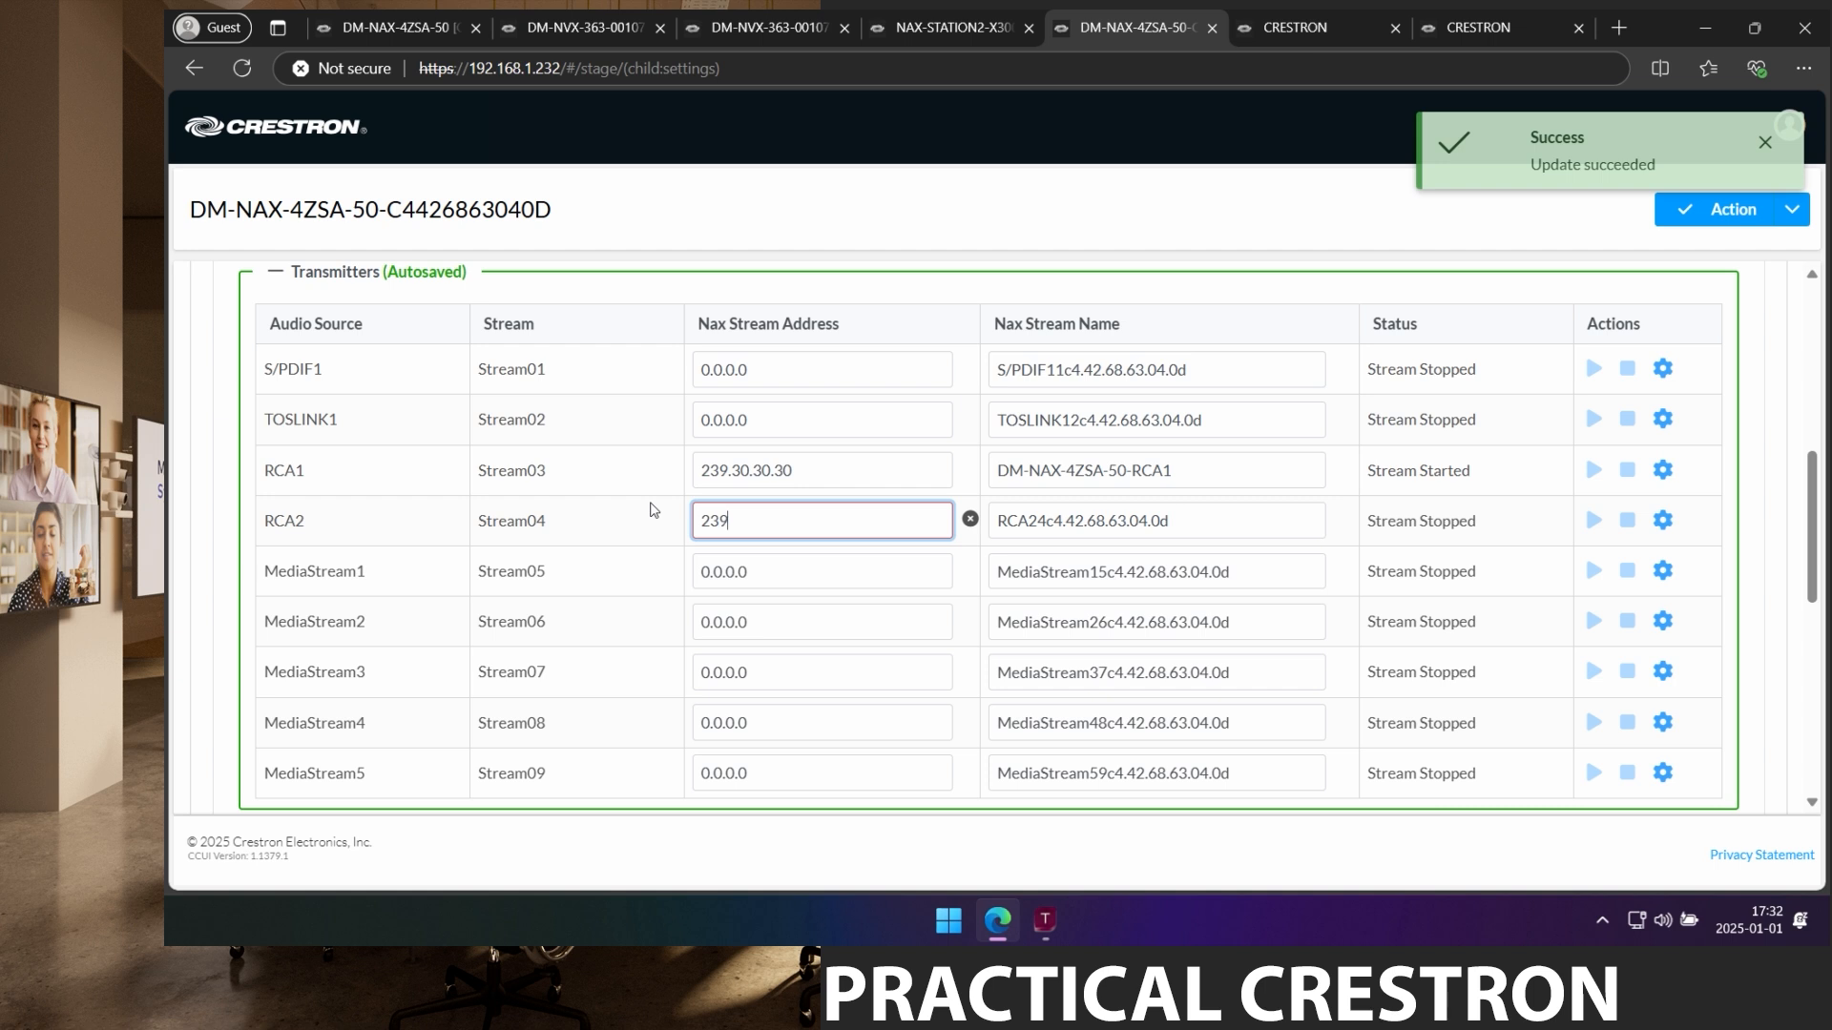
pyautogui.write('.30.30.')
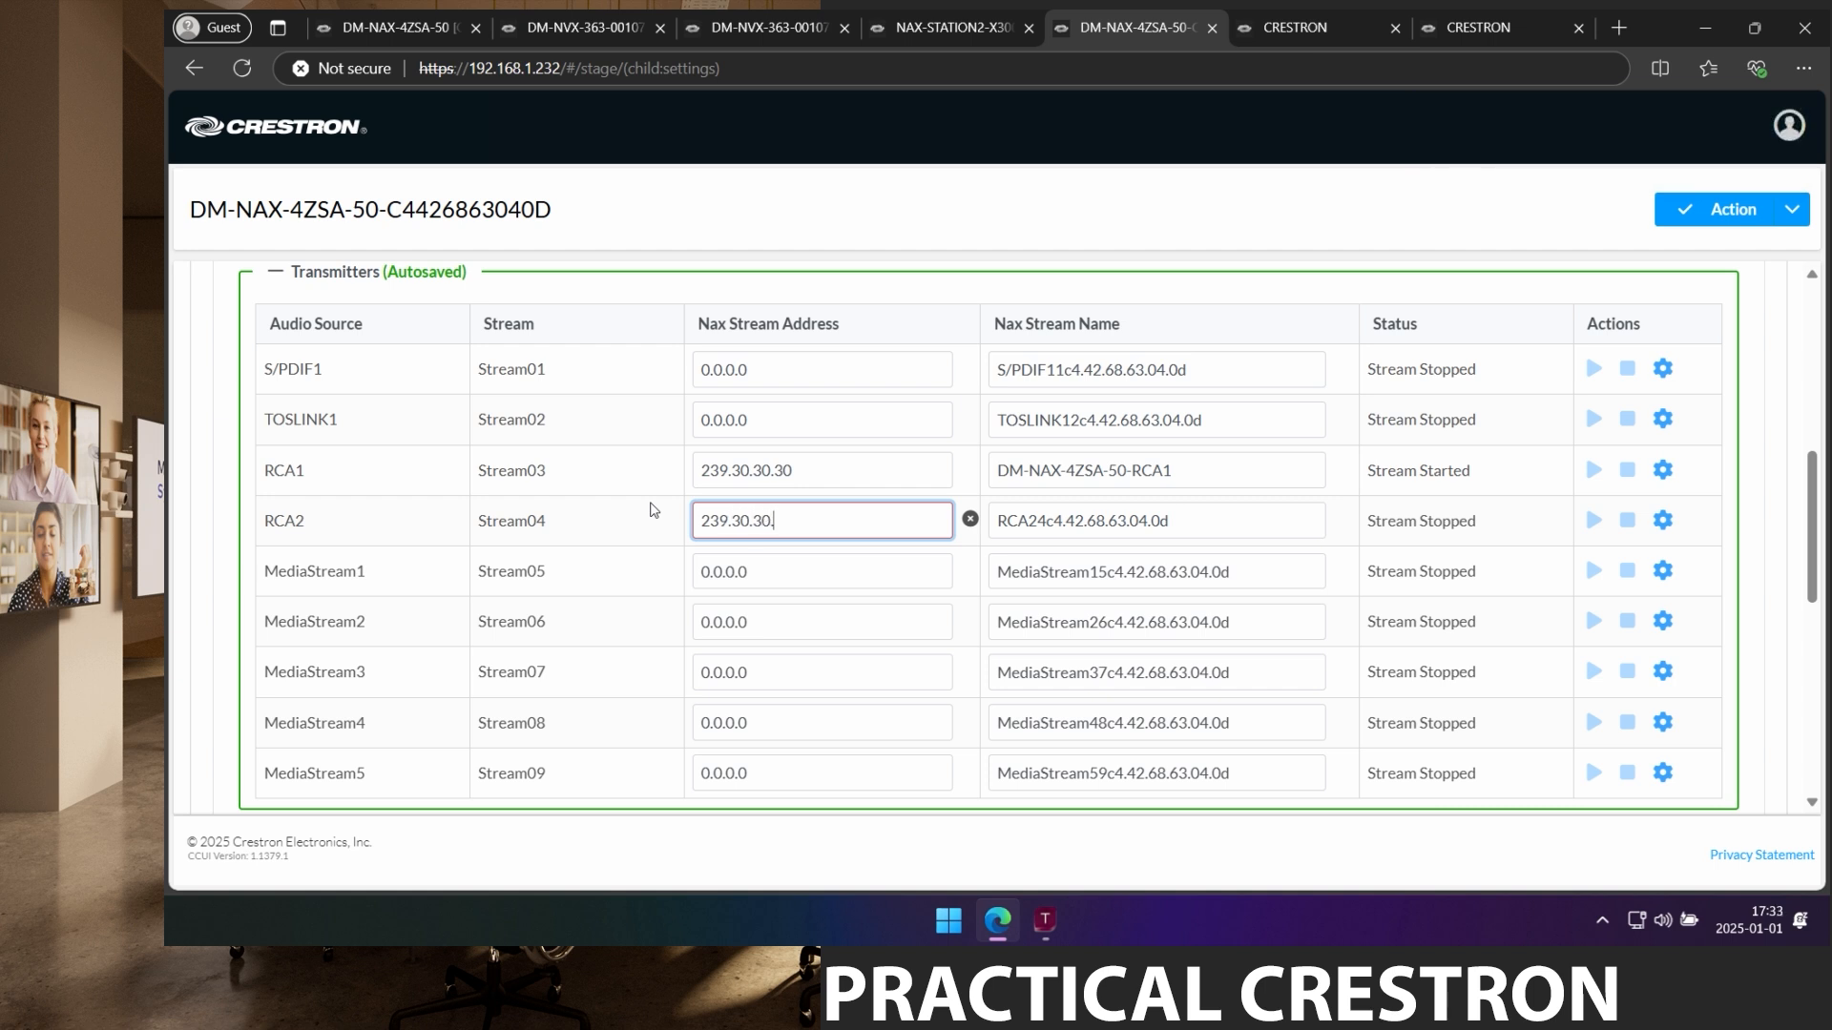
pyautogui.write('31')
pyautogui.press('BackSpace')
pyautogui.write('2')
pyautogui.press('Tab')
pyautogui.click(1211, 532)
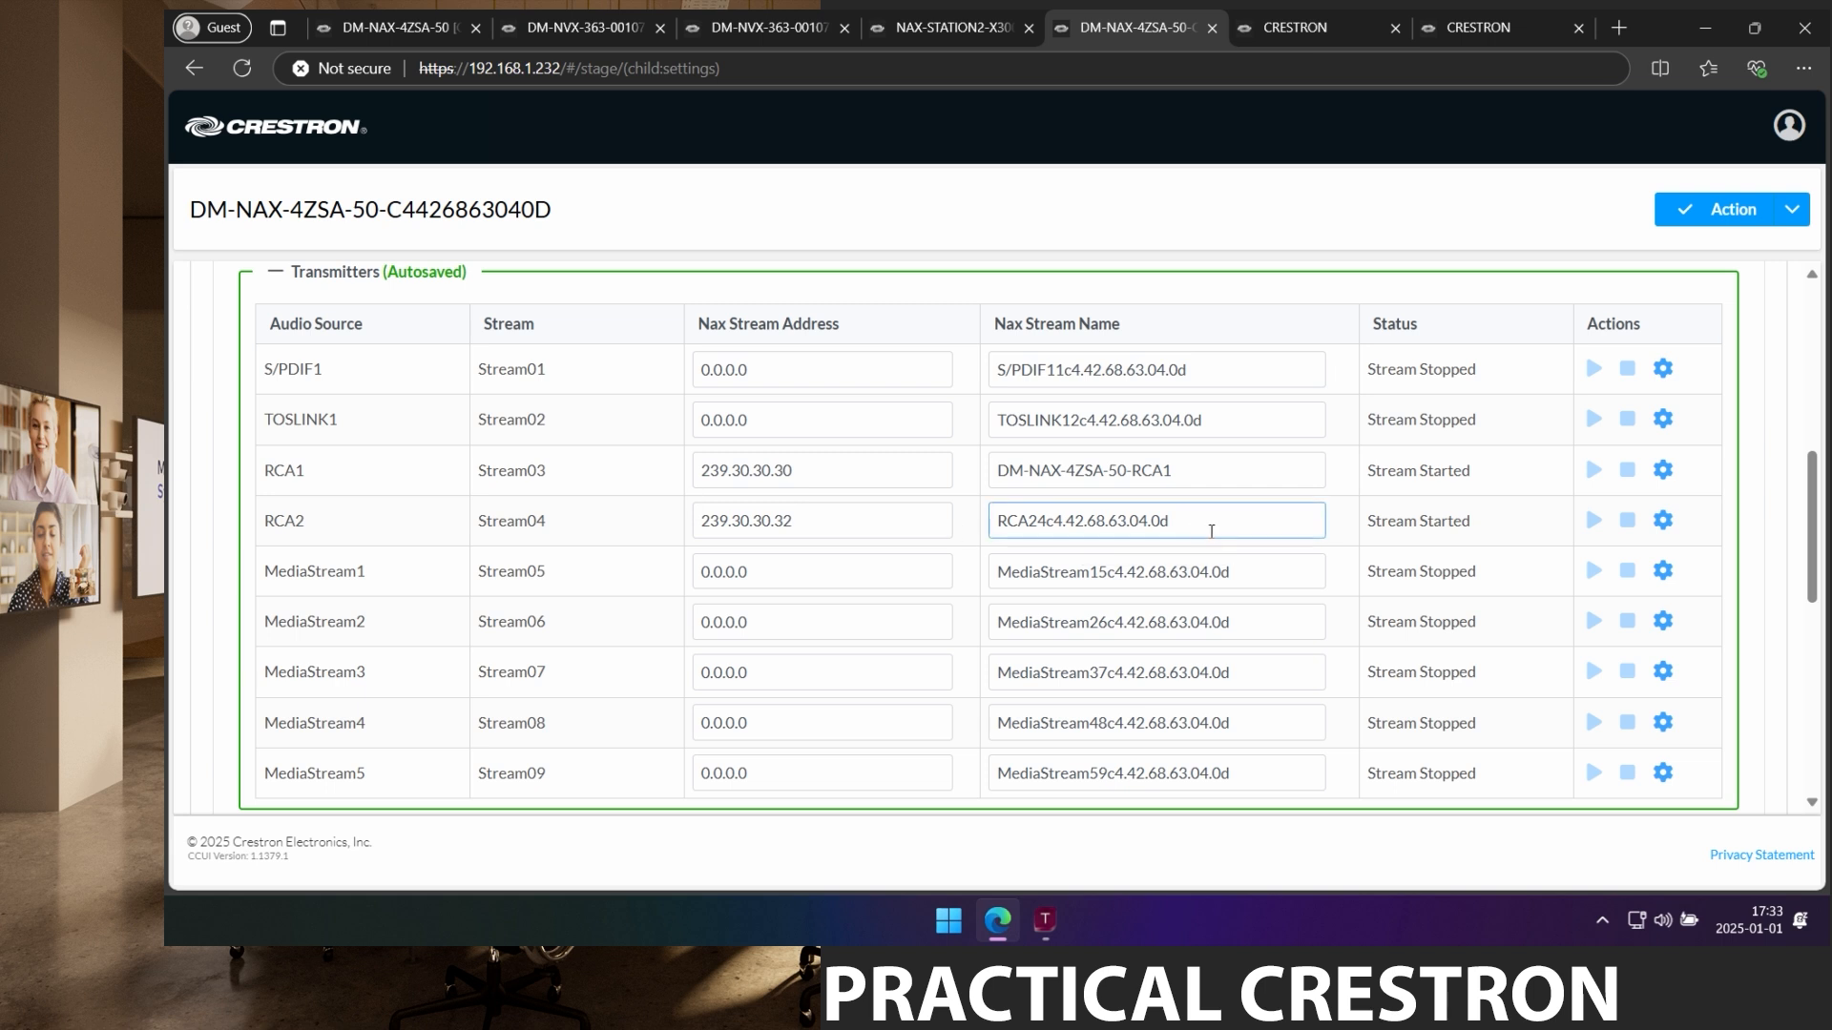
pyautogui.moveTo(1212, 531); pyautogui.dragTo(1000, 510)
pyautogui.hotkey('ctrl', 'v')
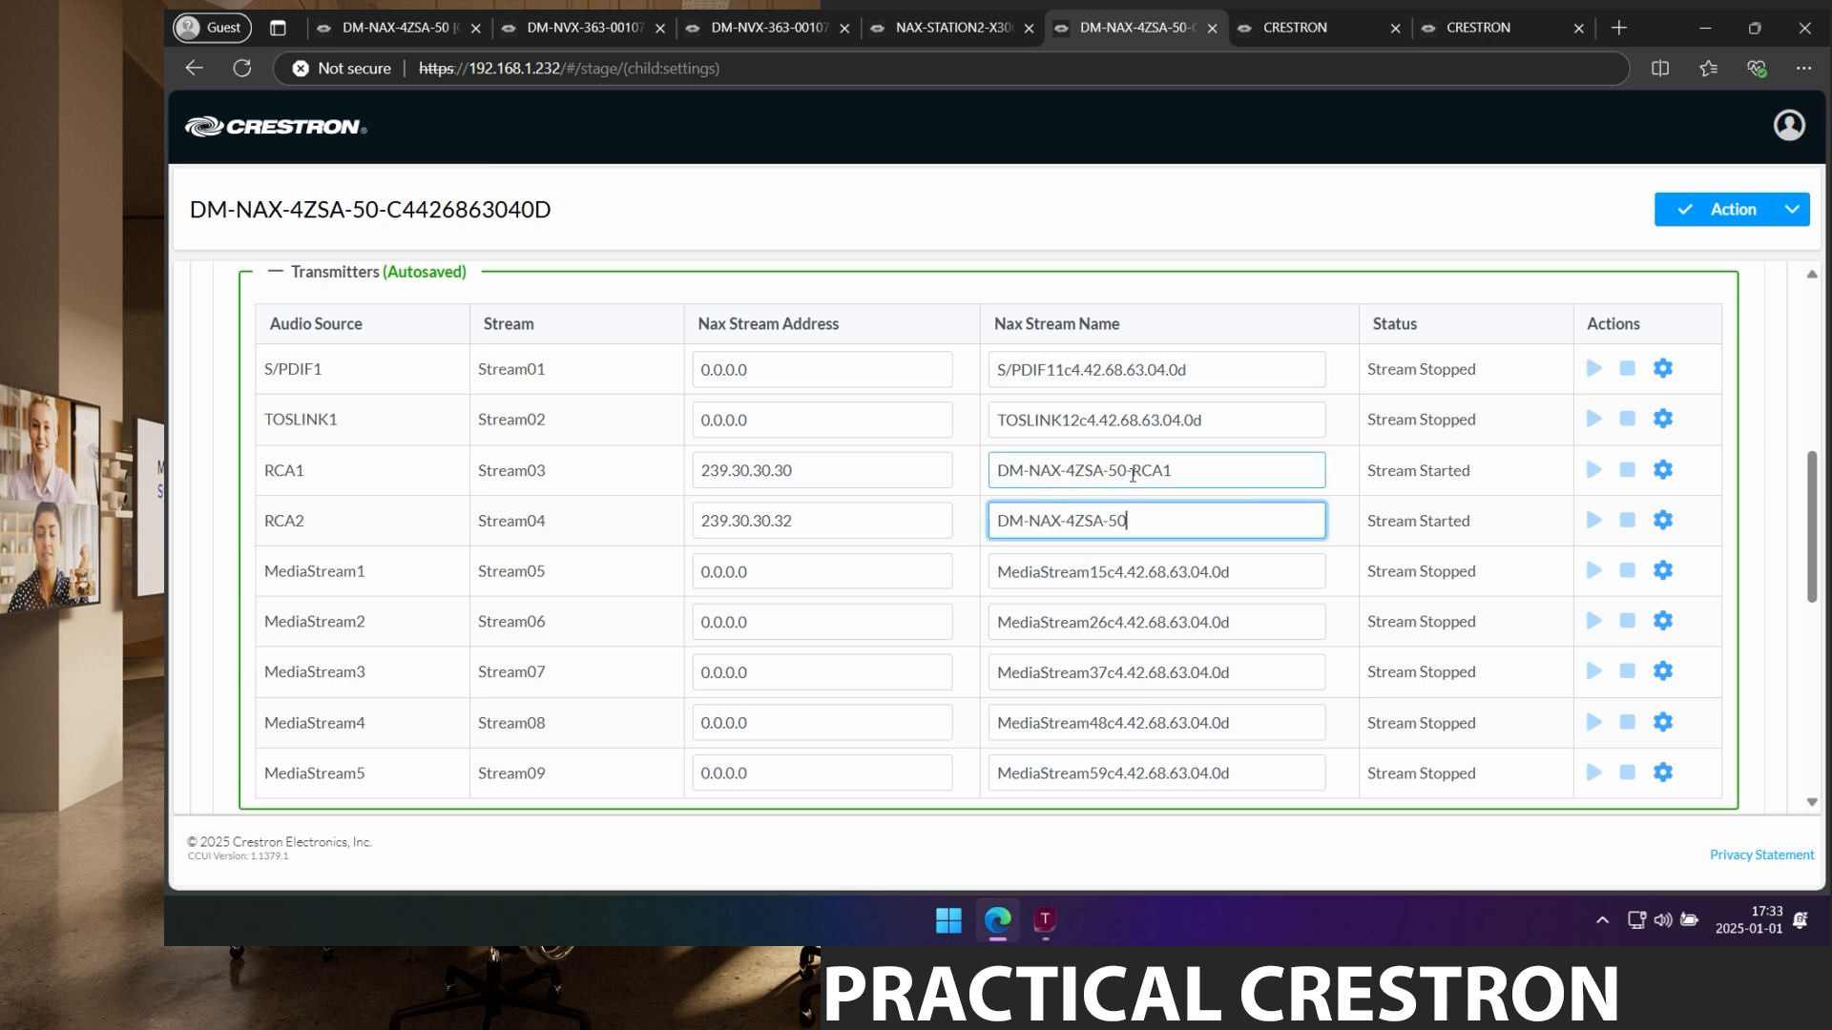
pyautogui.write('-RCA2')
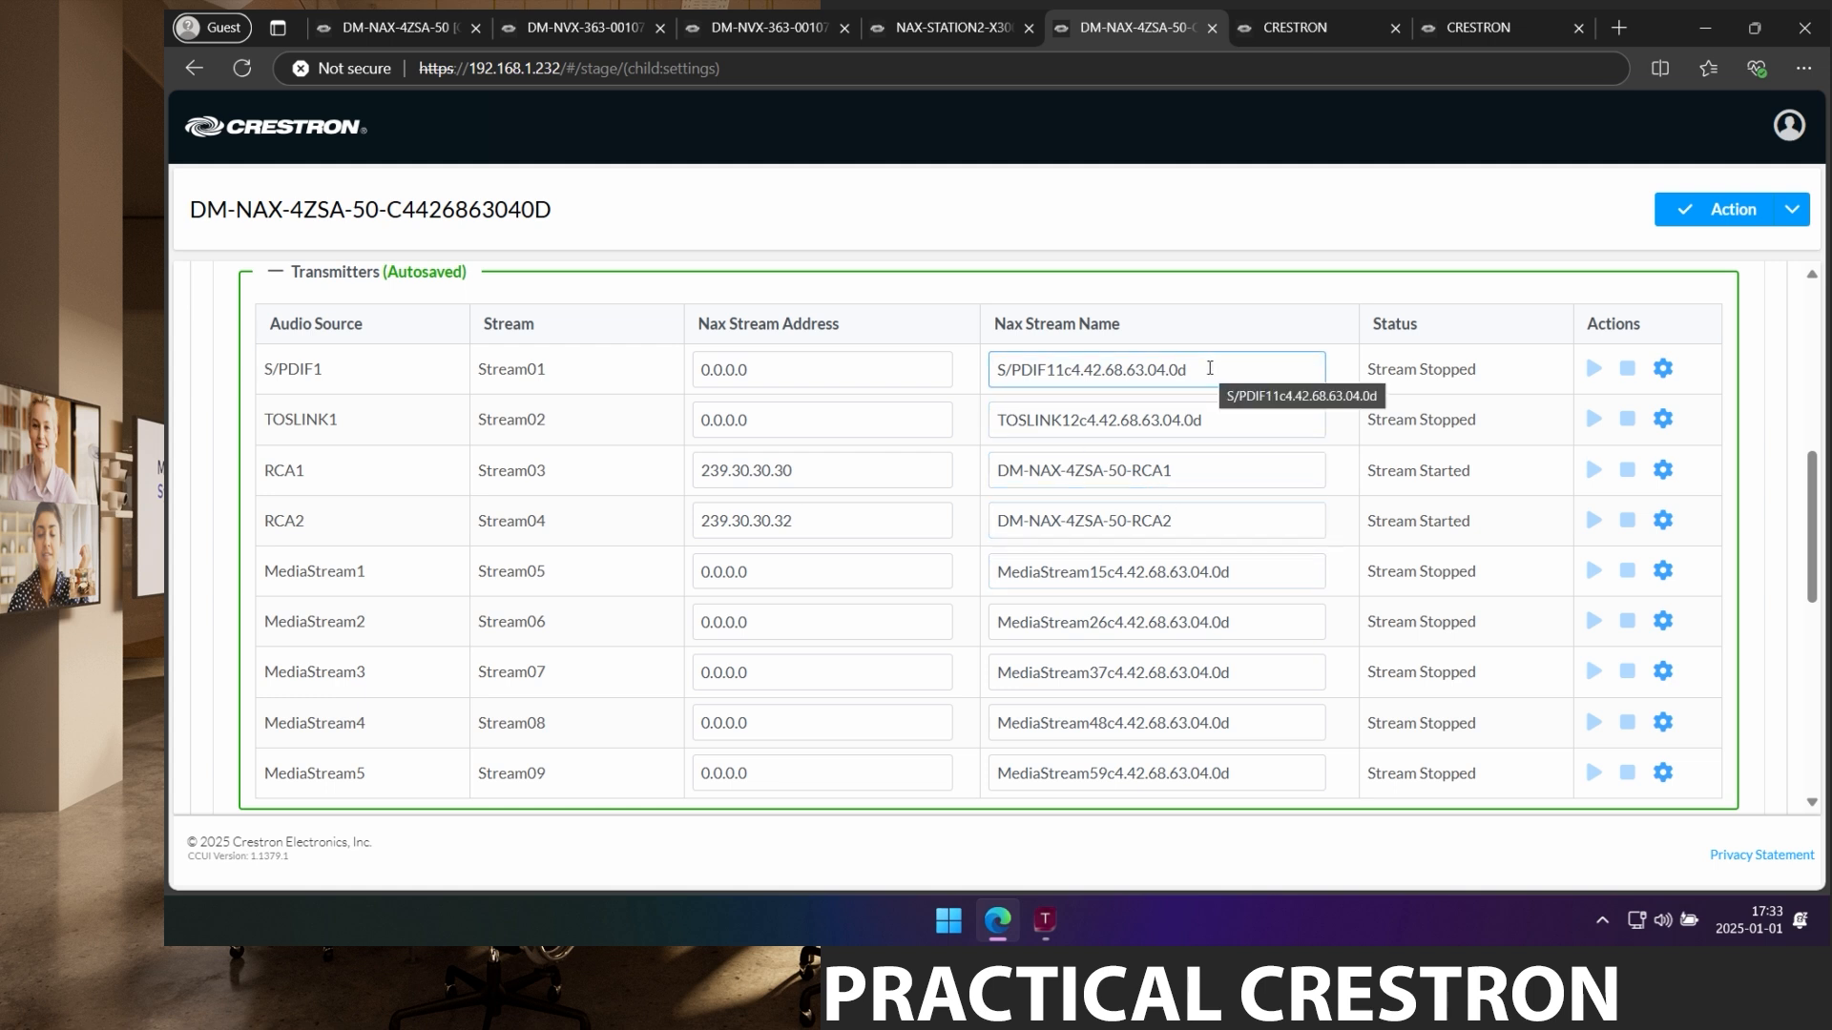
# Rename the S/PDIF1 stream to DM-NAX-4ZSA-50-SPDIF.
pyautogui.moveTo(1210, 368); pyautogui.dragTo(958, 363)
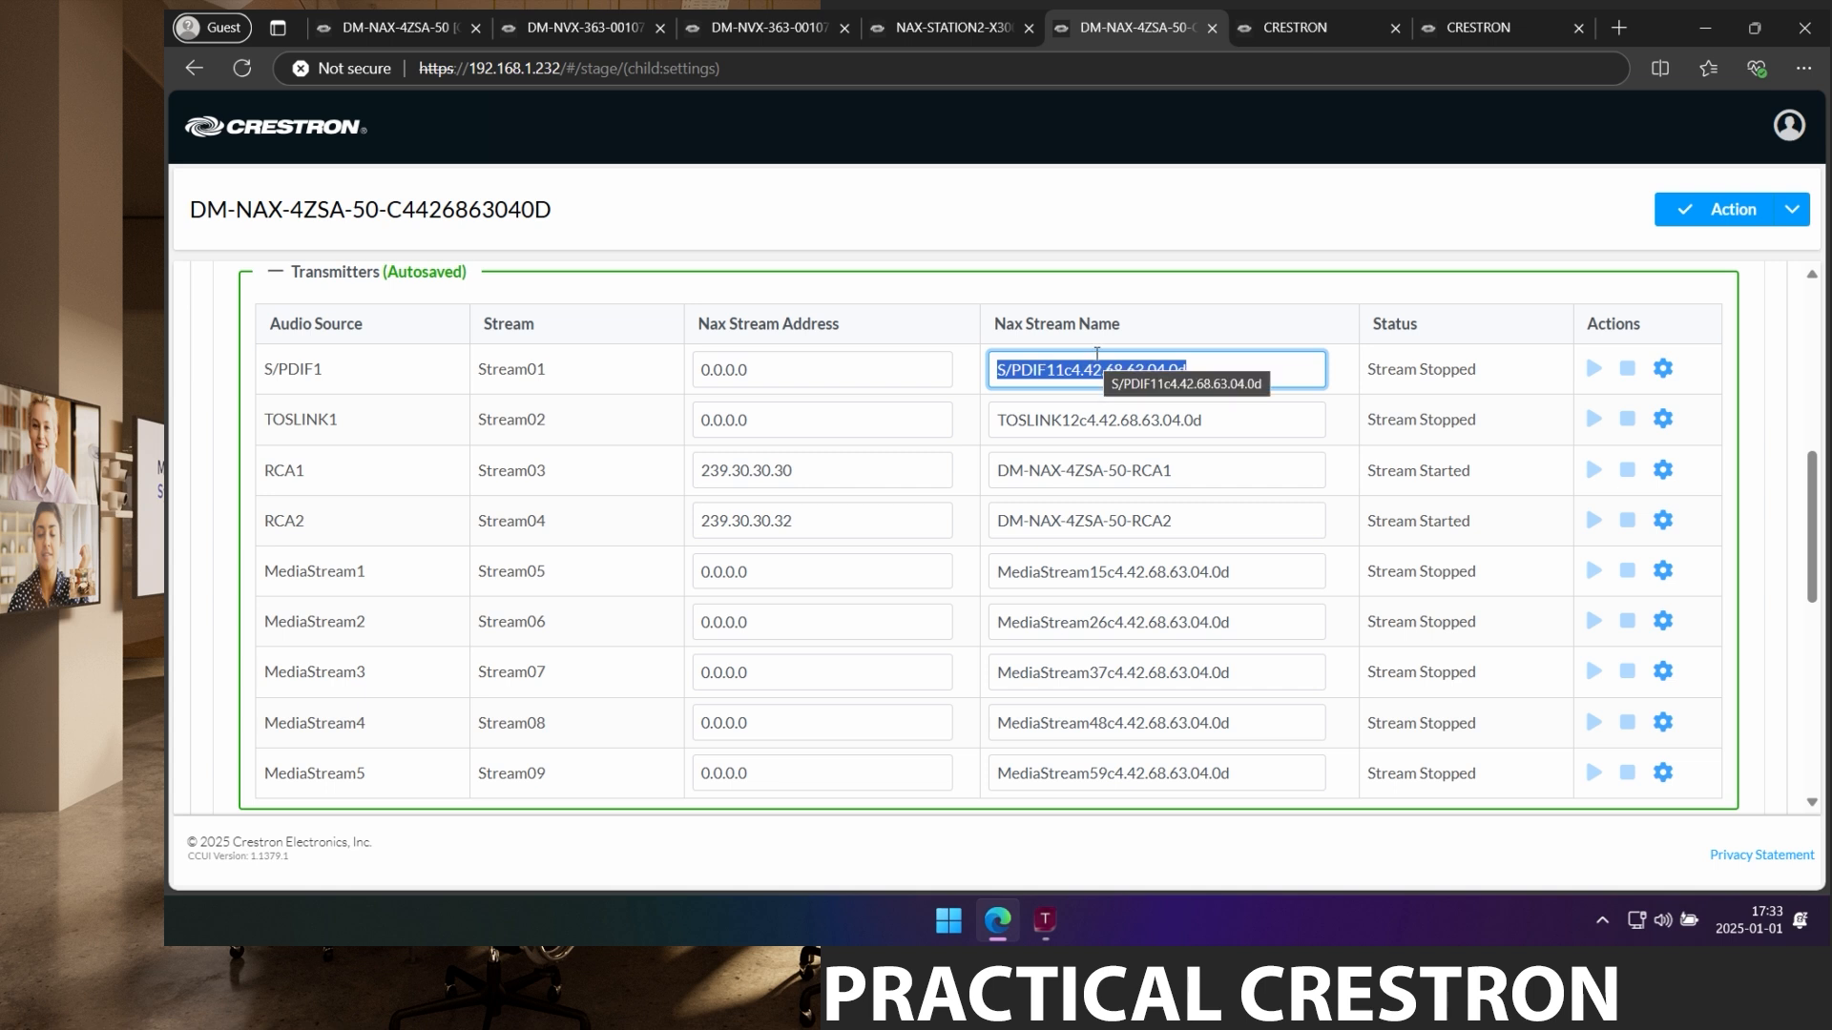
pyautogui.write('DM-NAX-4ZSA-50')
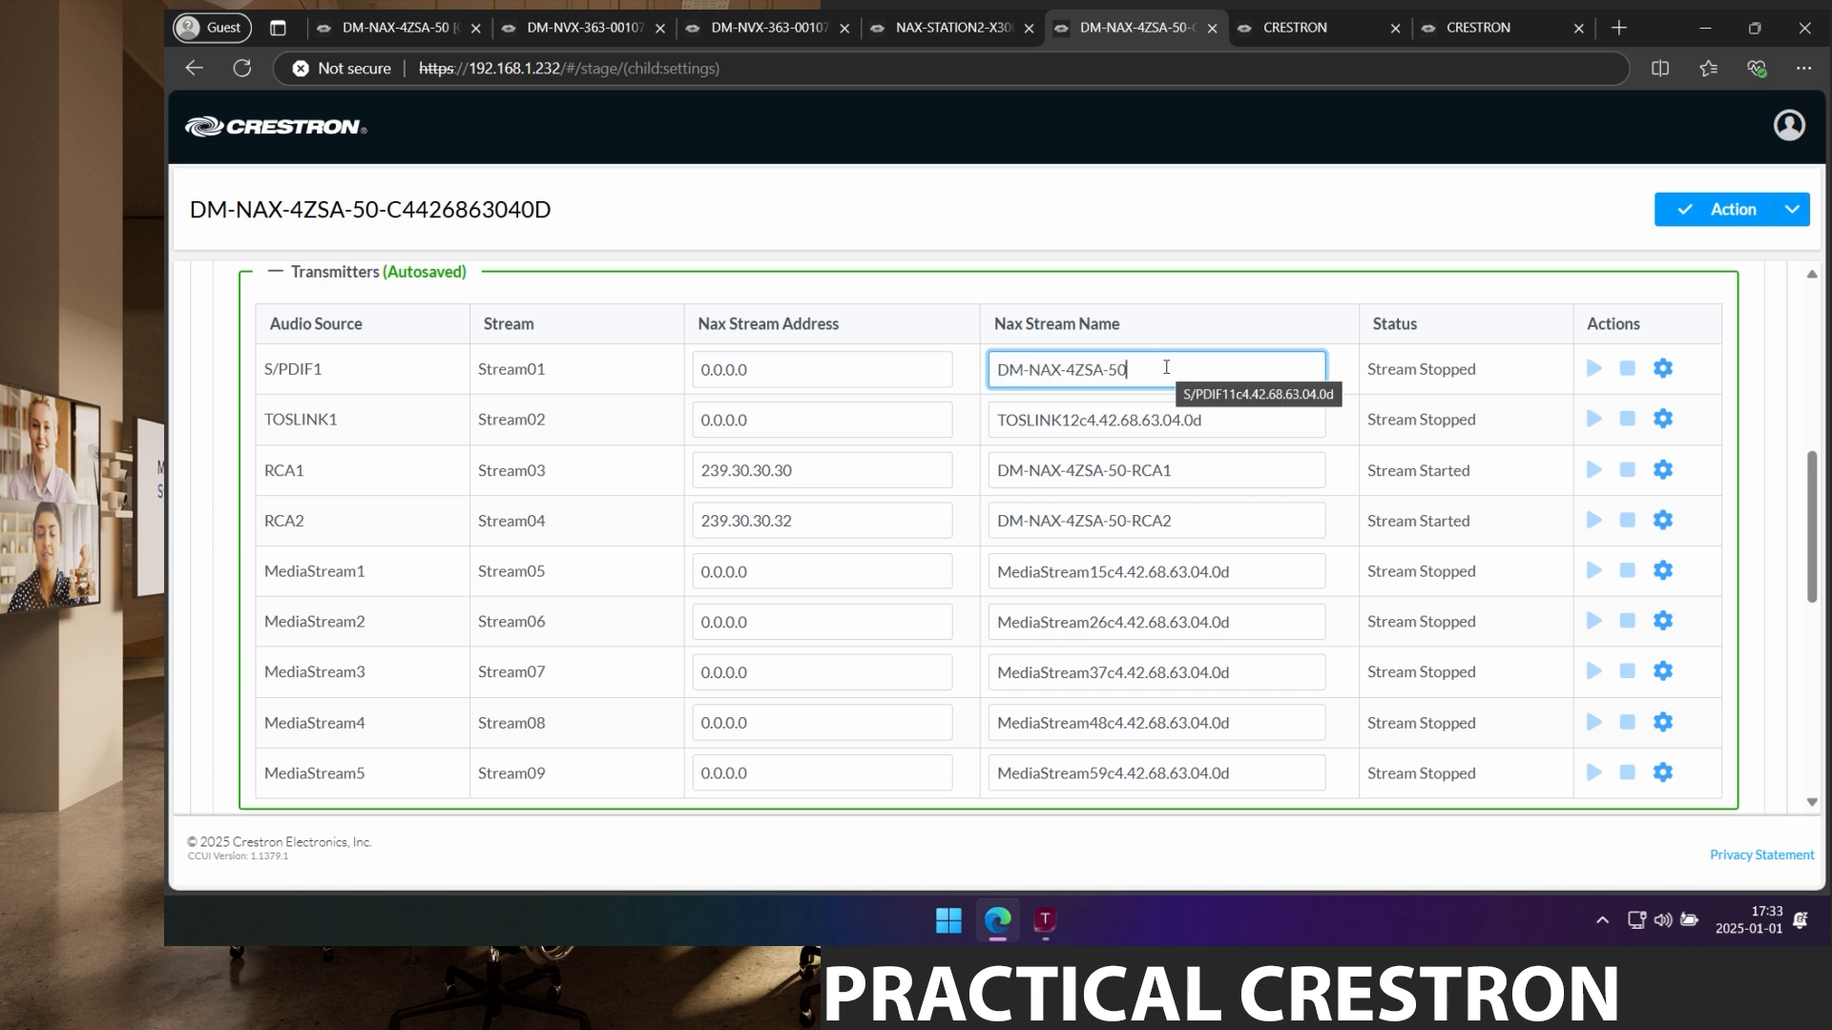
pyautogui.write('-')
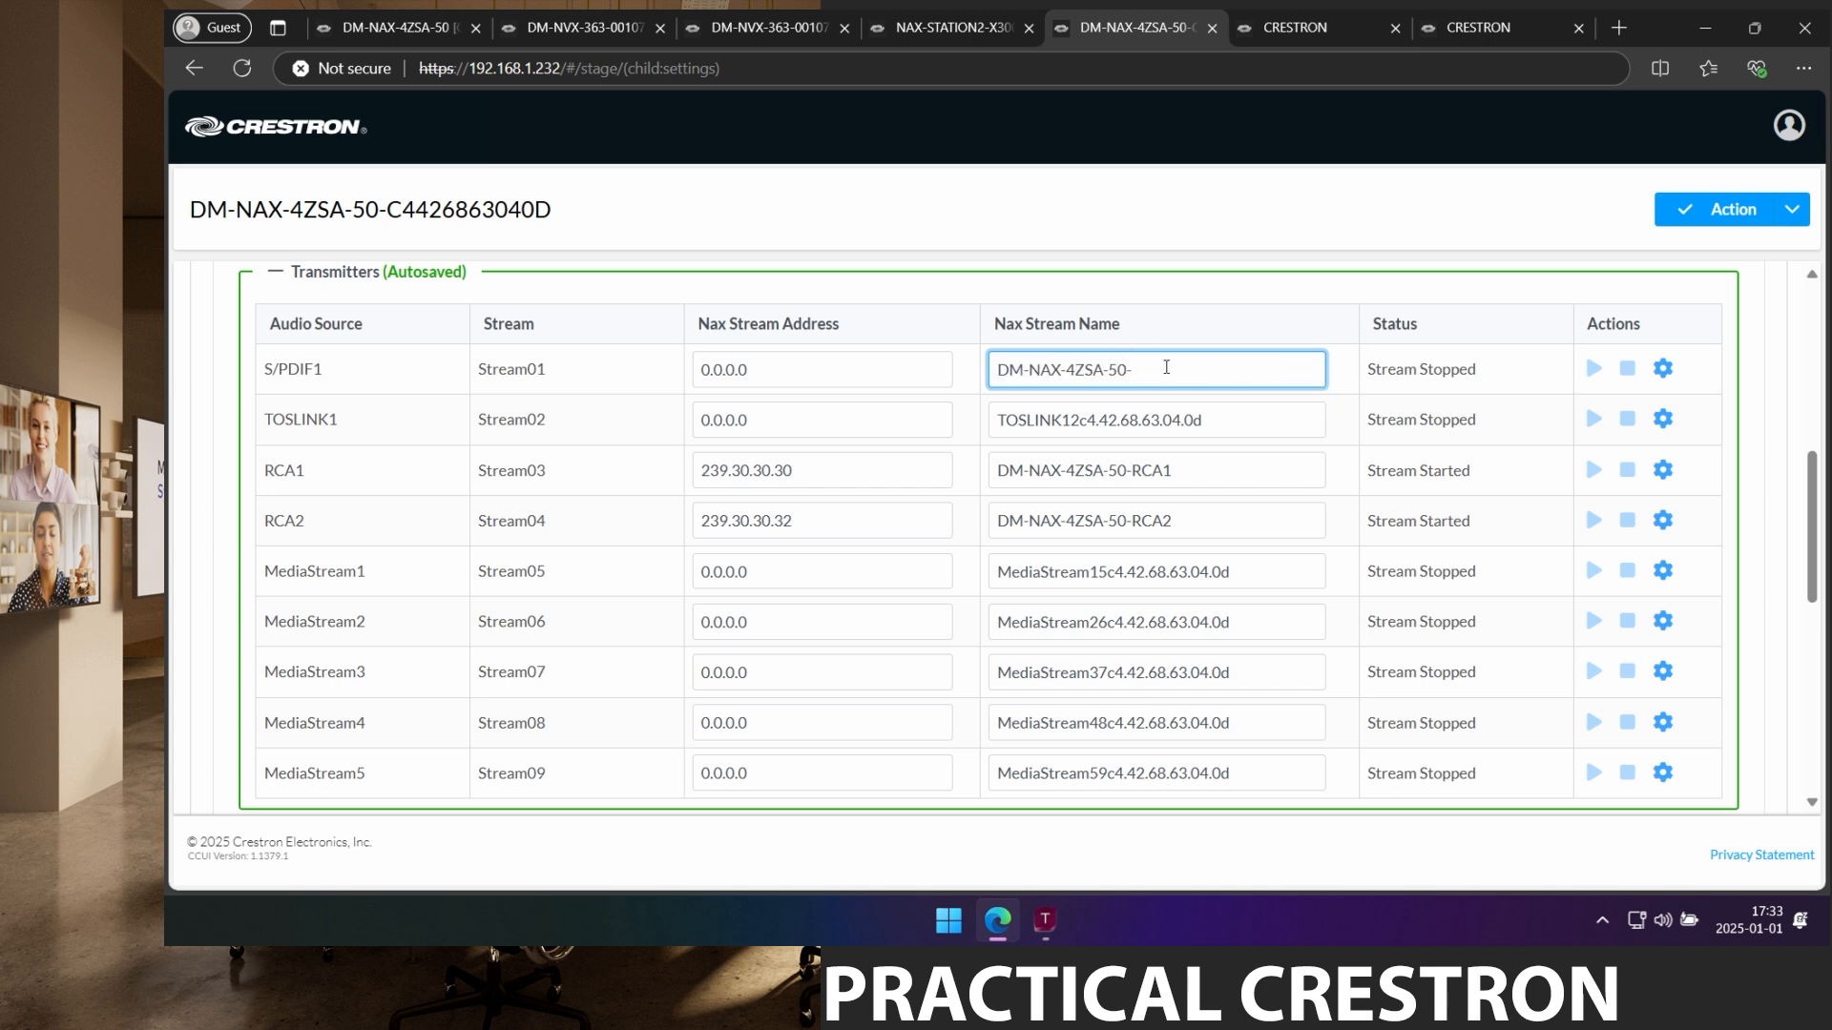
pyautogui.write('SPDIF')
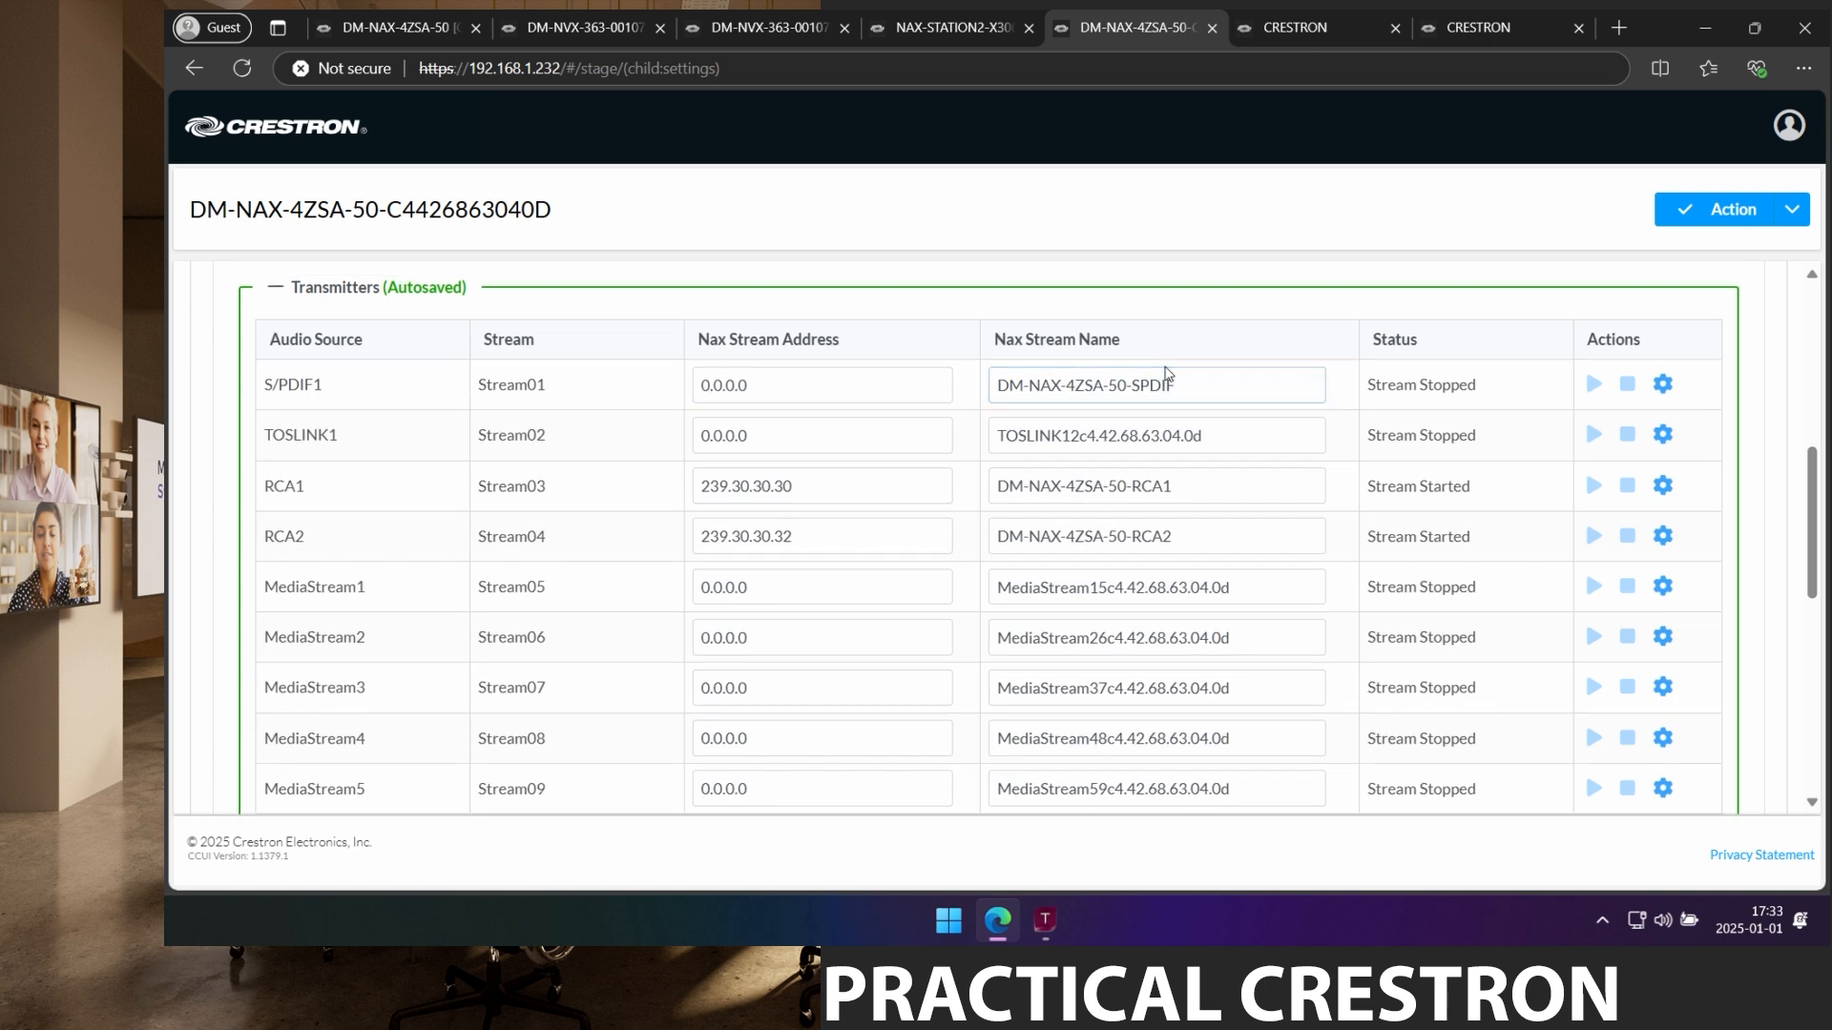
# Set the S/PDIF1 stream address to 239.30.30.34.
pyautogui.click(756, 392)
pyautogui.moveTo(757, 391); pyautogui.dragTo(638, 385)
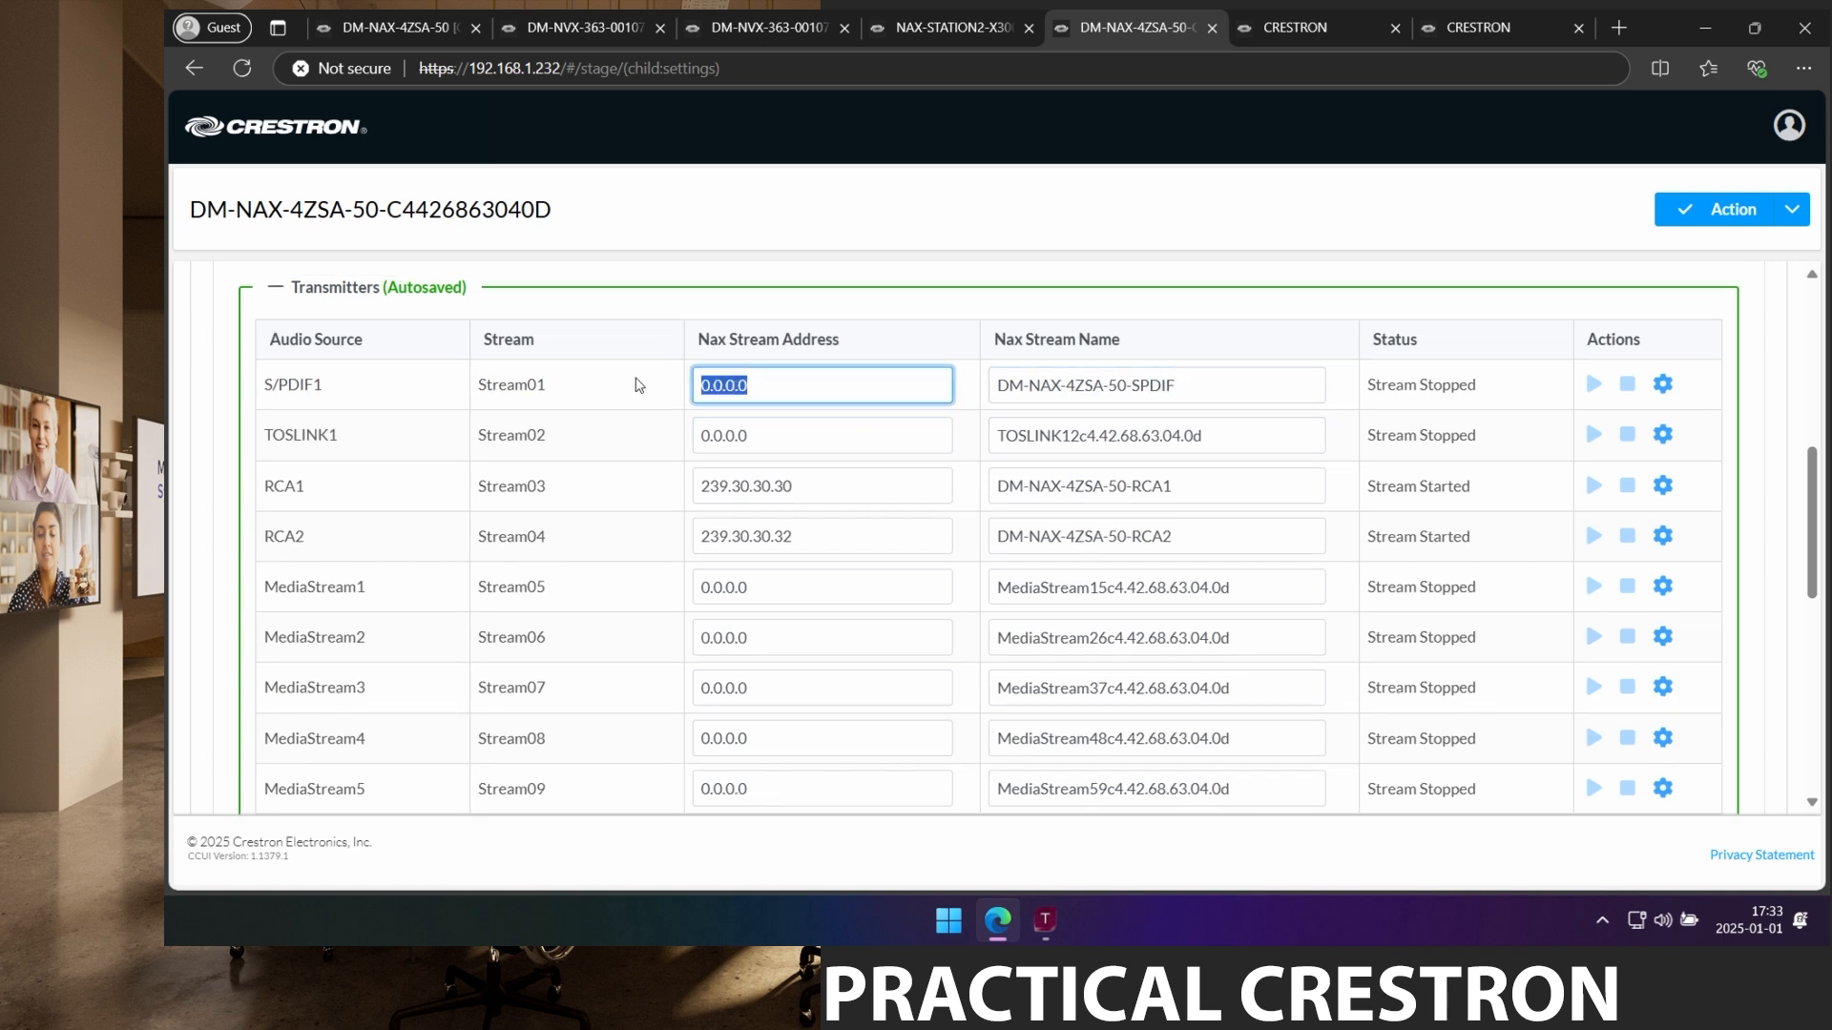
pyautogui.write('239.30.30.34')
pyautogui.press('Tab')
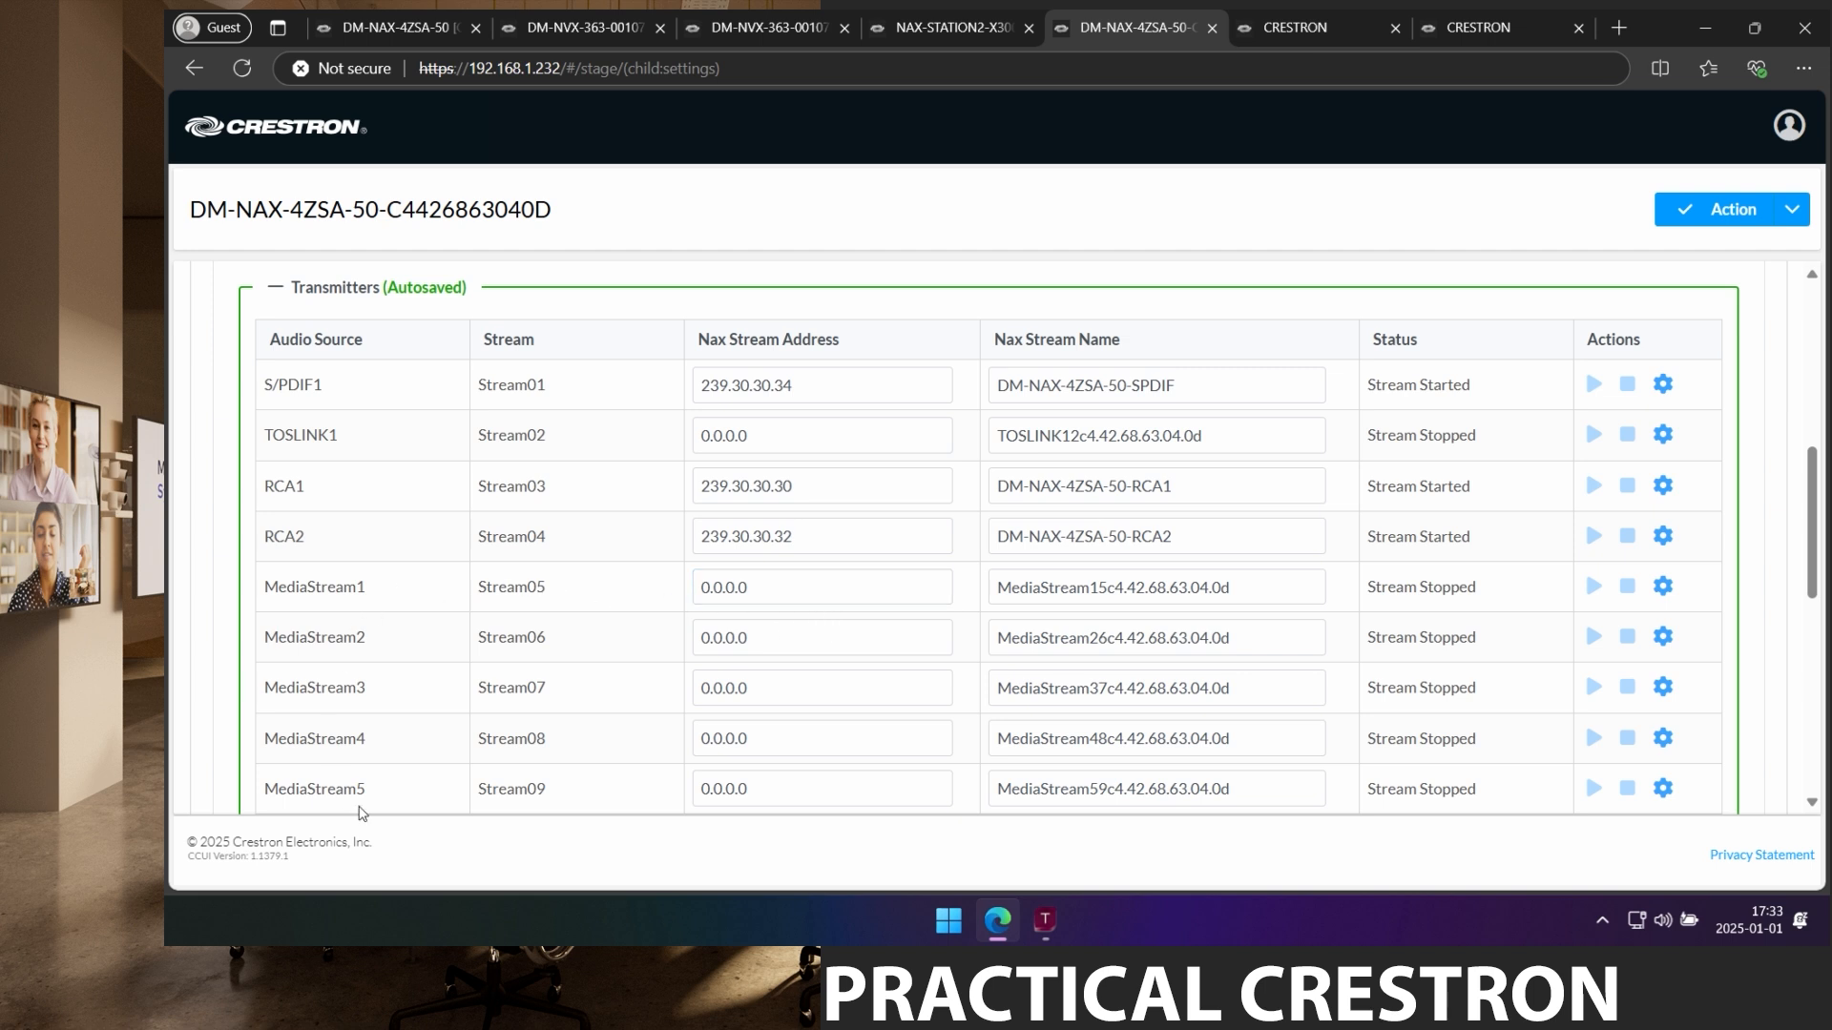
# Set MediaStream1 to 239.30.30.36 and name it DM-NAX-4ZSA-50-Profile1.
pyautogui.click(762, 588)
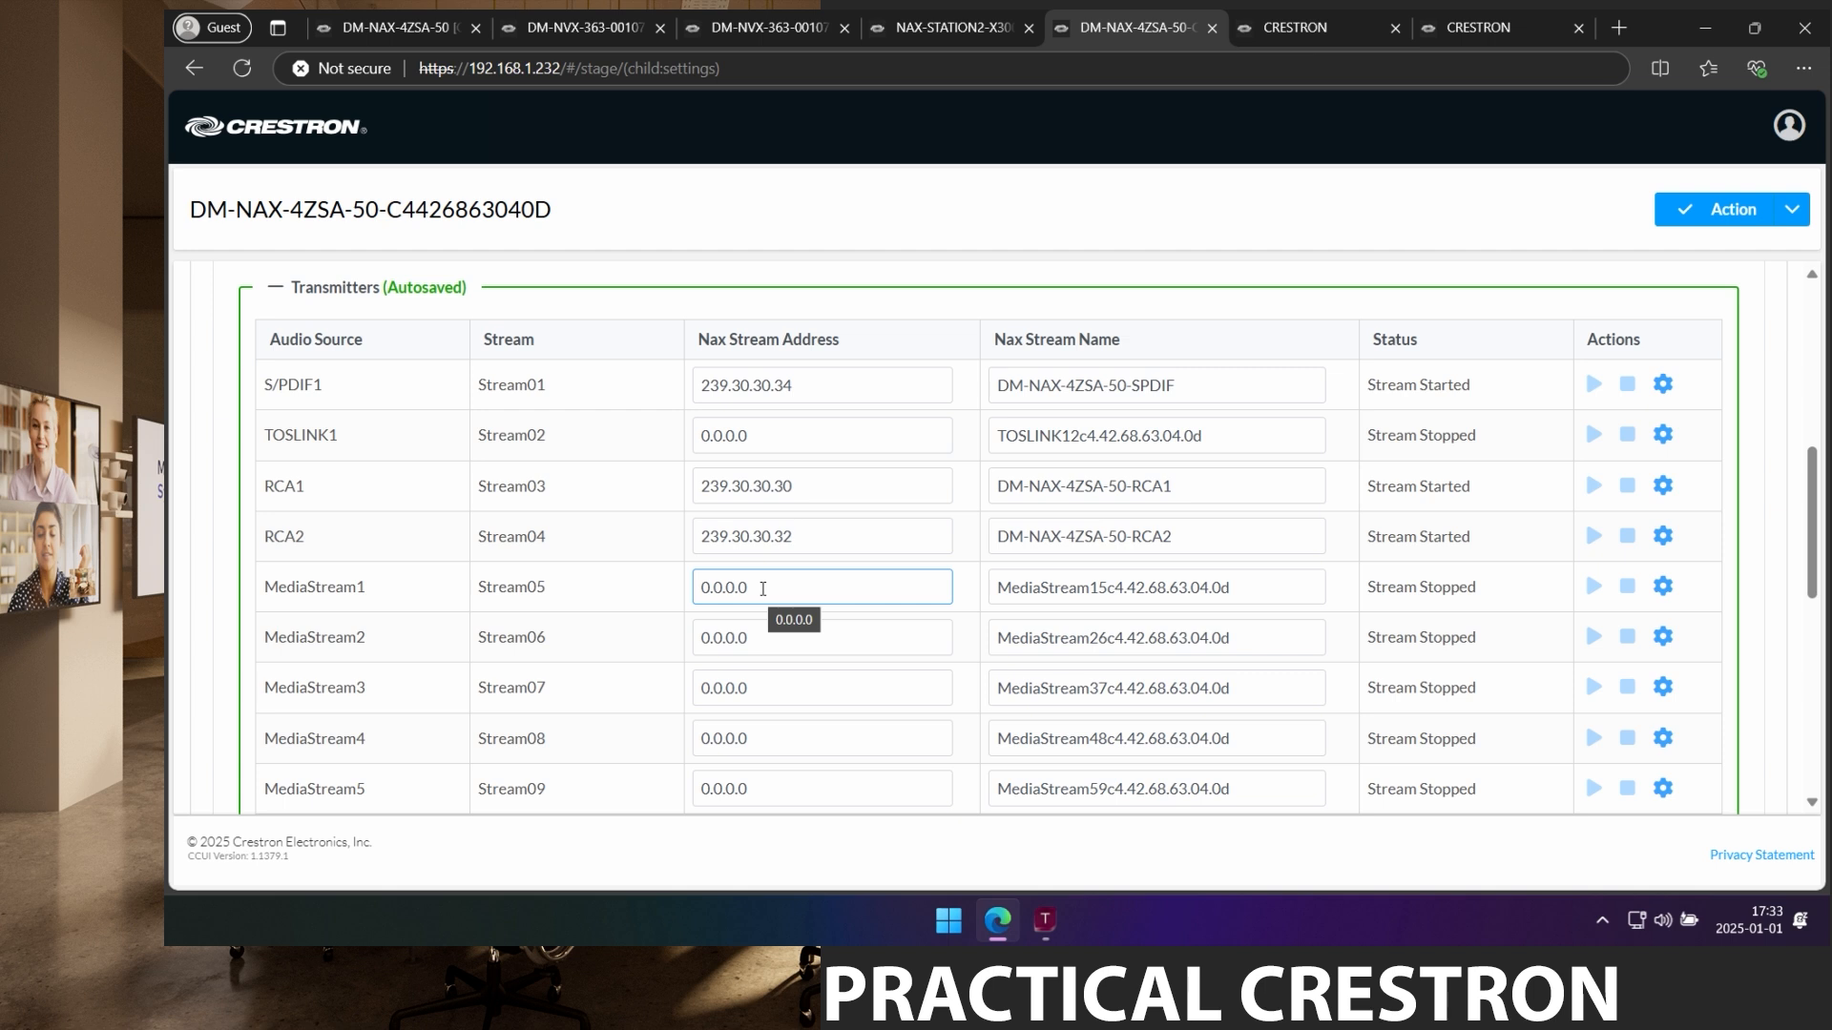
pyautogui.click(762, 587)
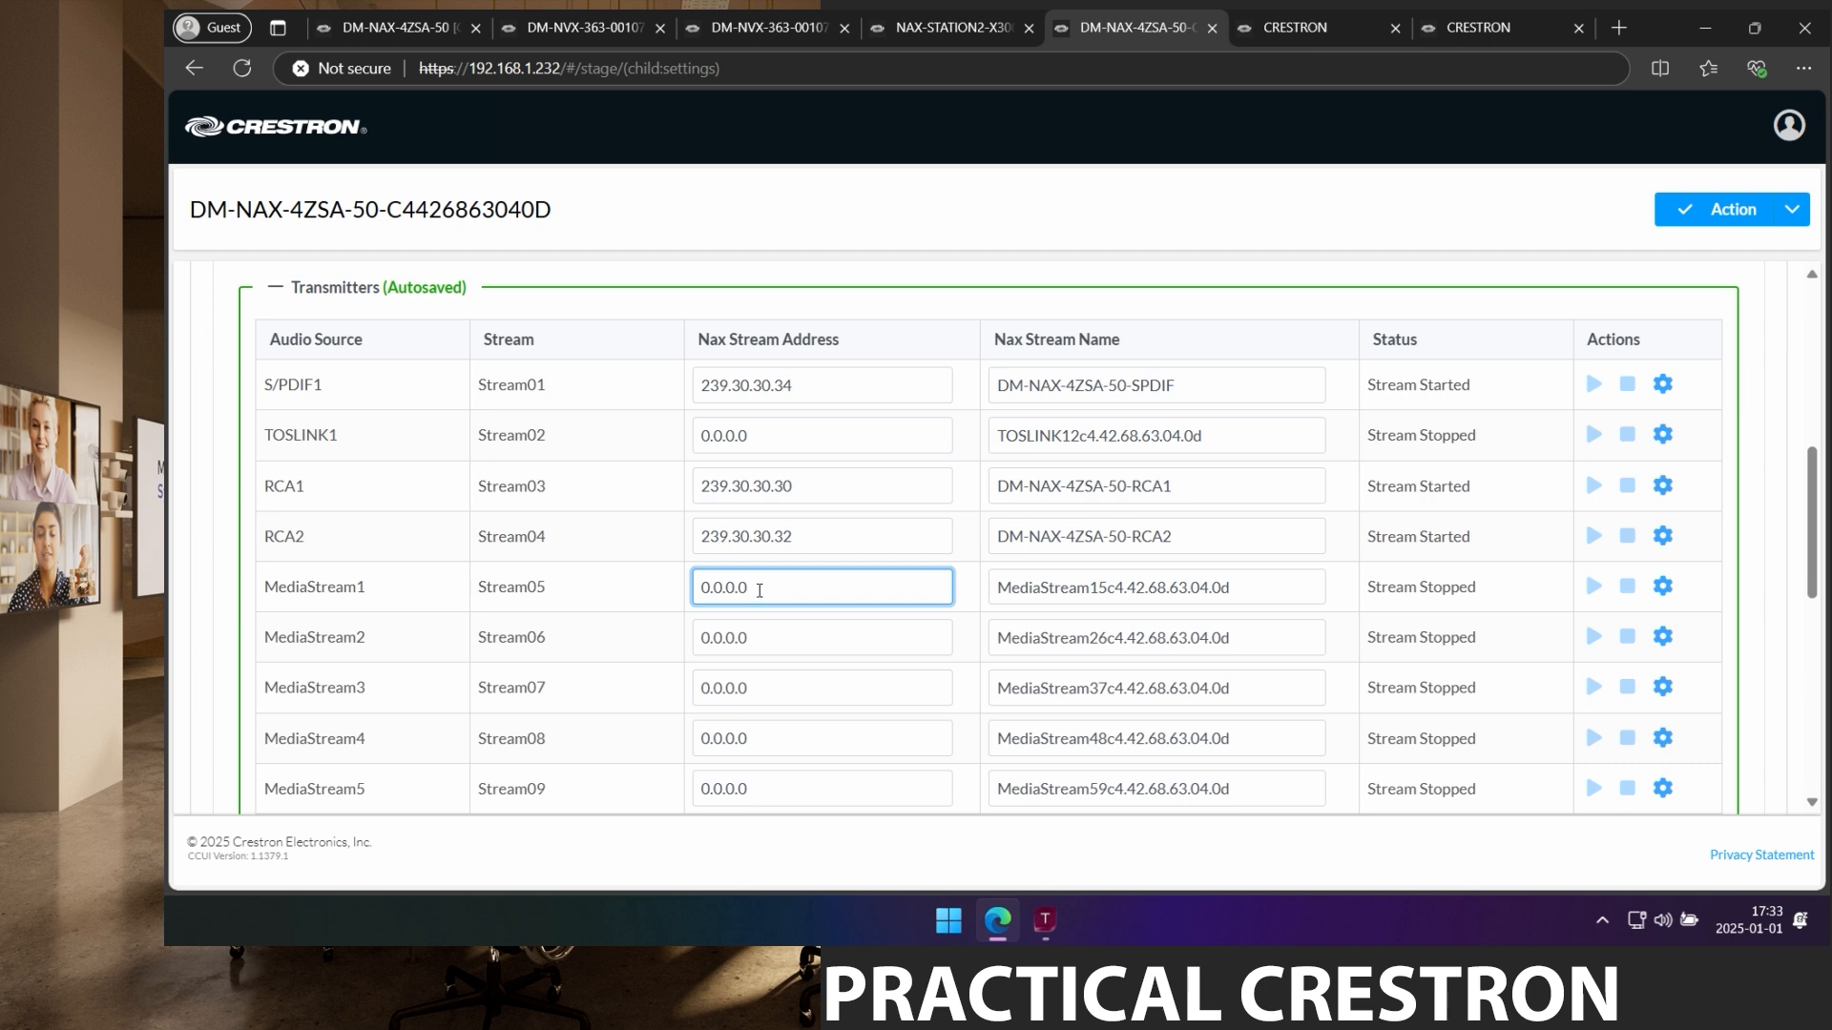
pyautogui.moveTo(756, 590); pyautogui.dragTo(702, 593)
pyautogui.write('239.30.30.36')
pyautogui.press('Tab')
pyautogui.moveTo(1268, 586); pyautogui.dragTo(944, 603)
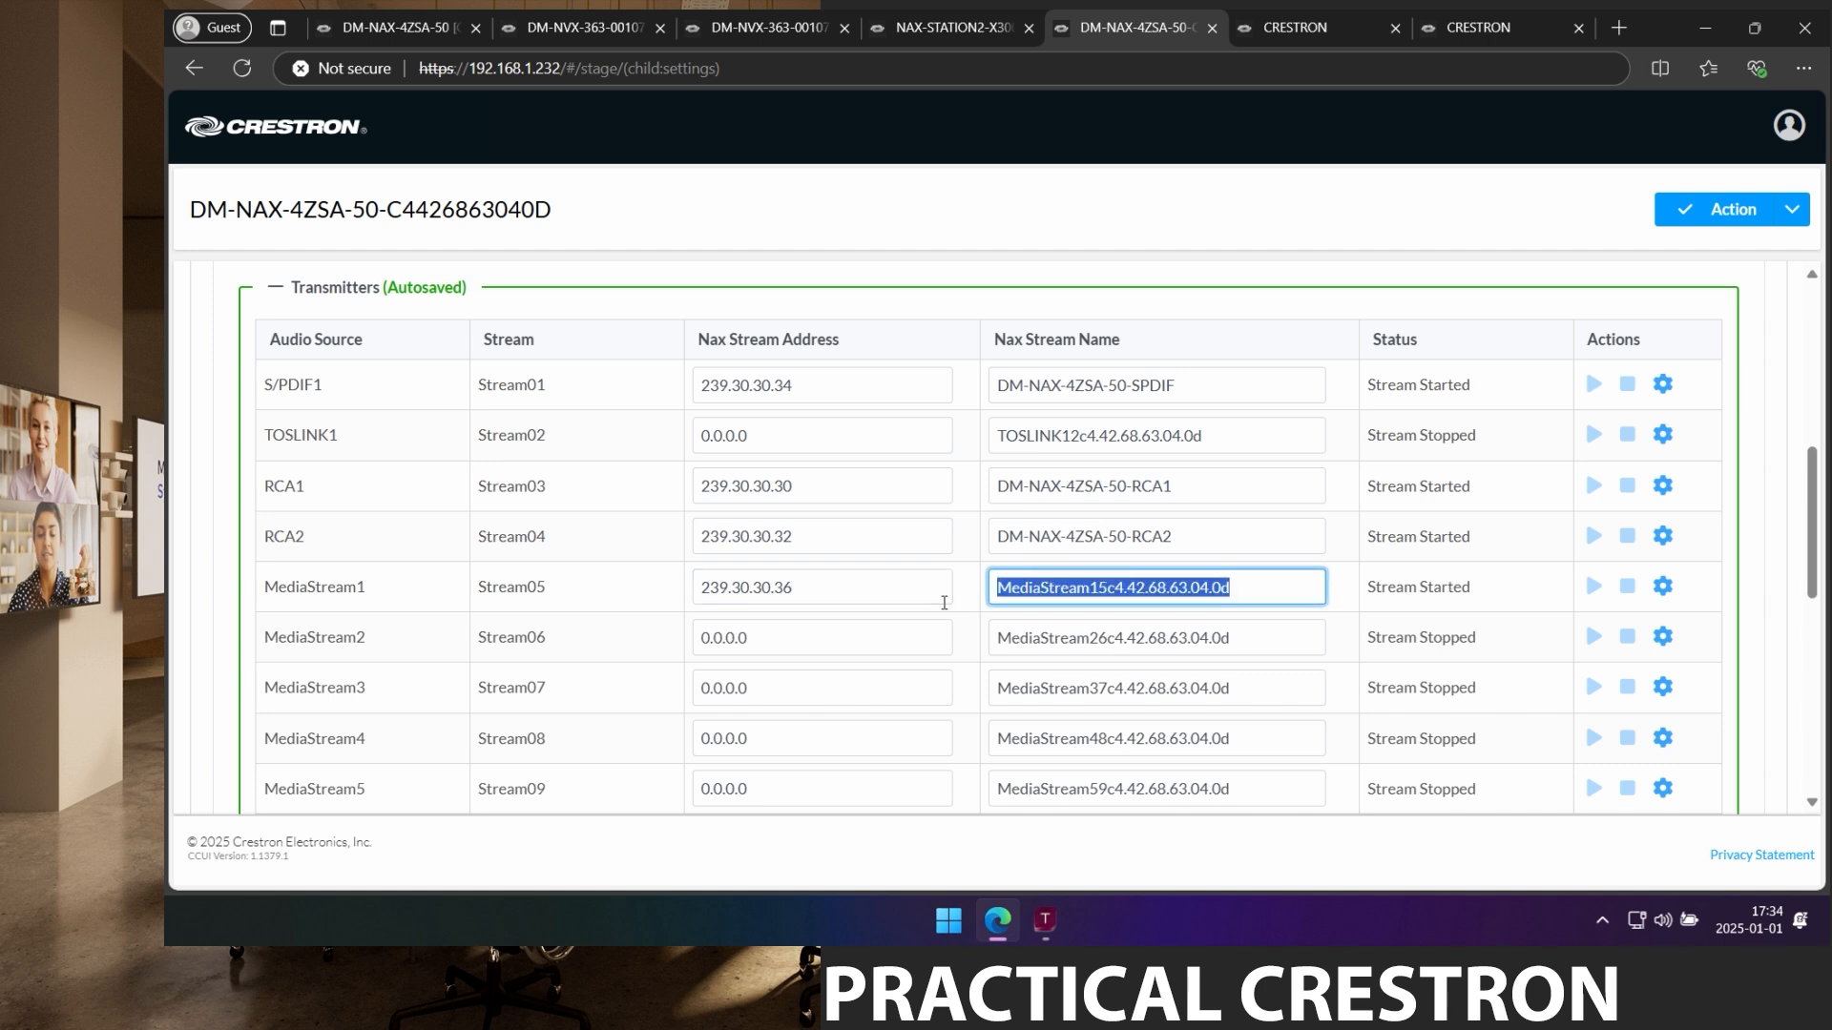
pyautogui.write('DM-NAX-4ZSA-50')
pyautogui.write('-')
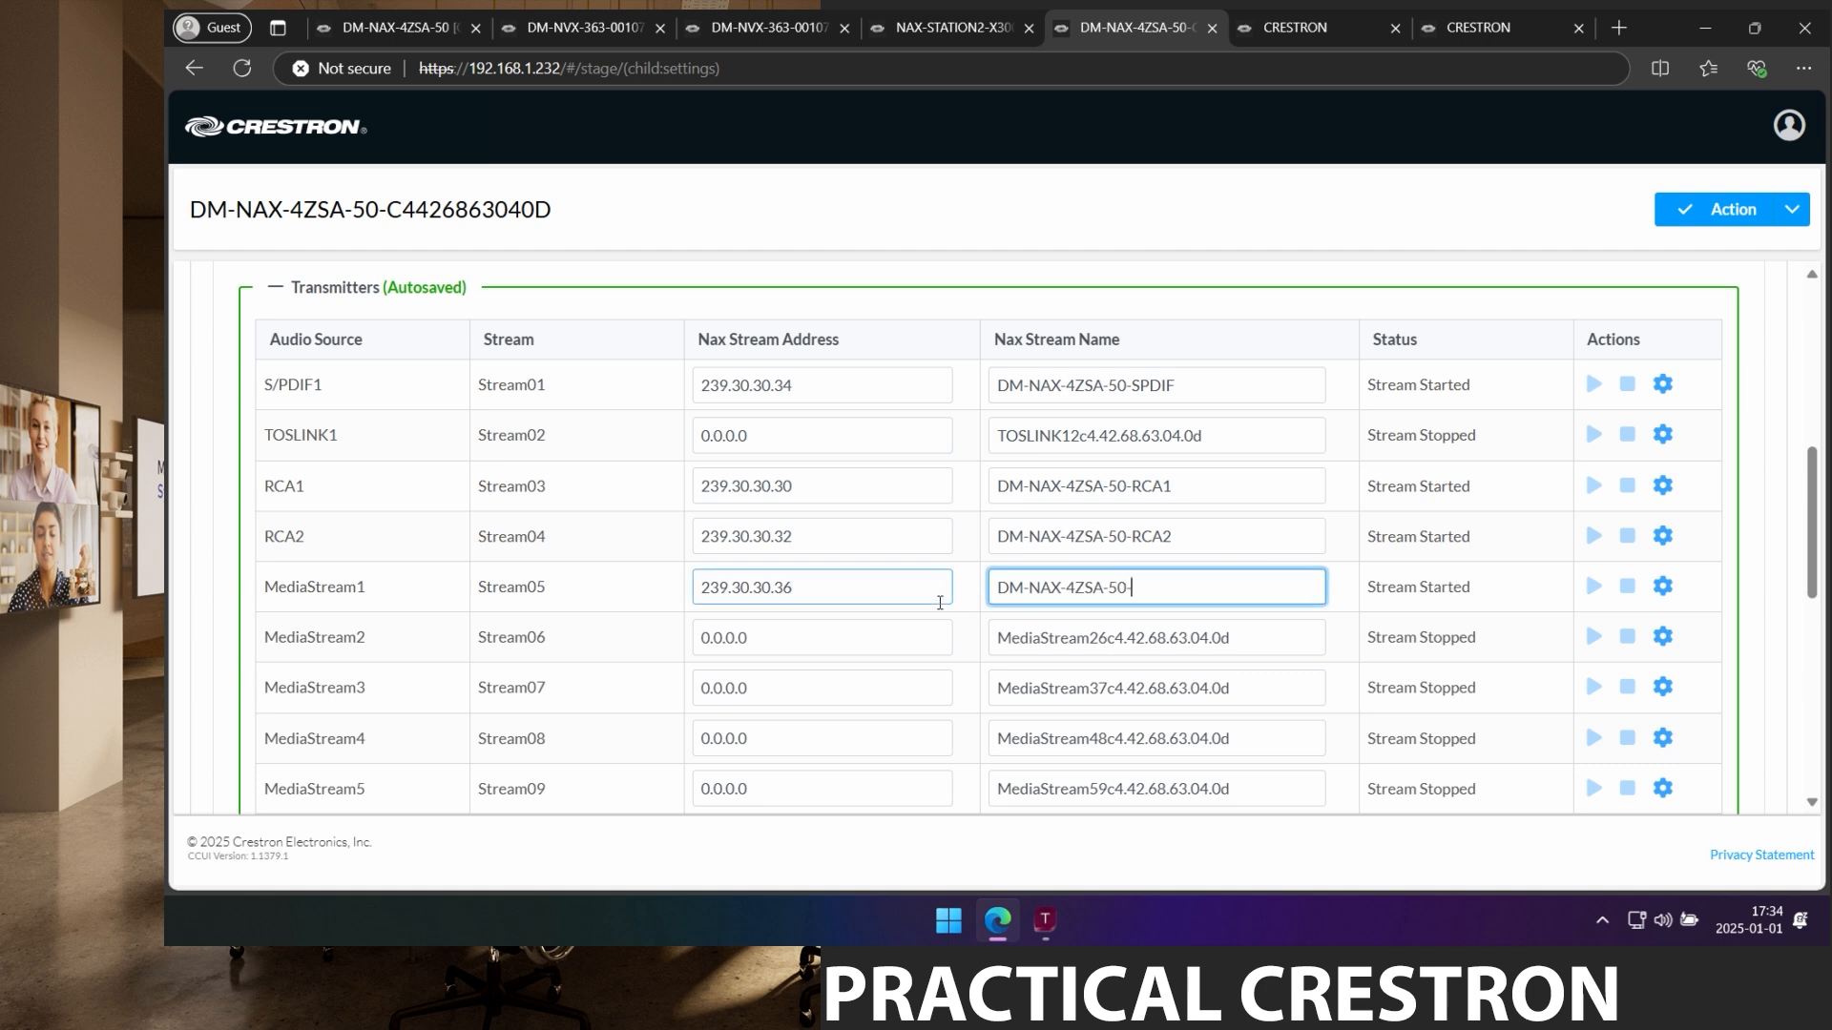
pyautogui.write('Profile1')
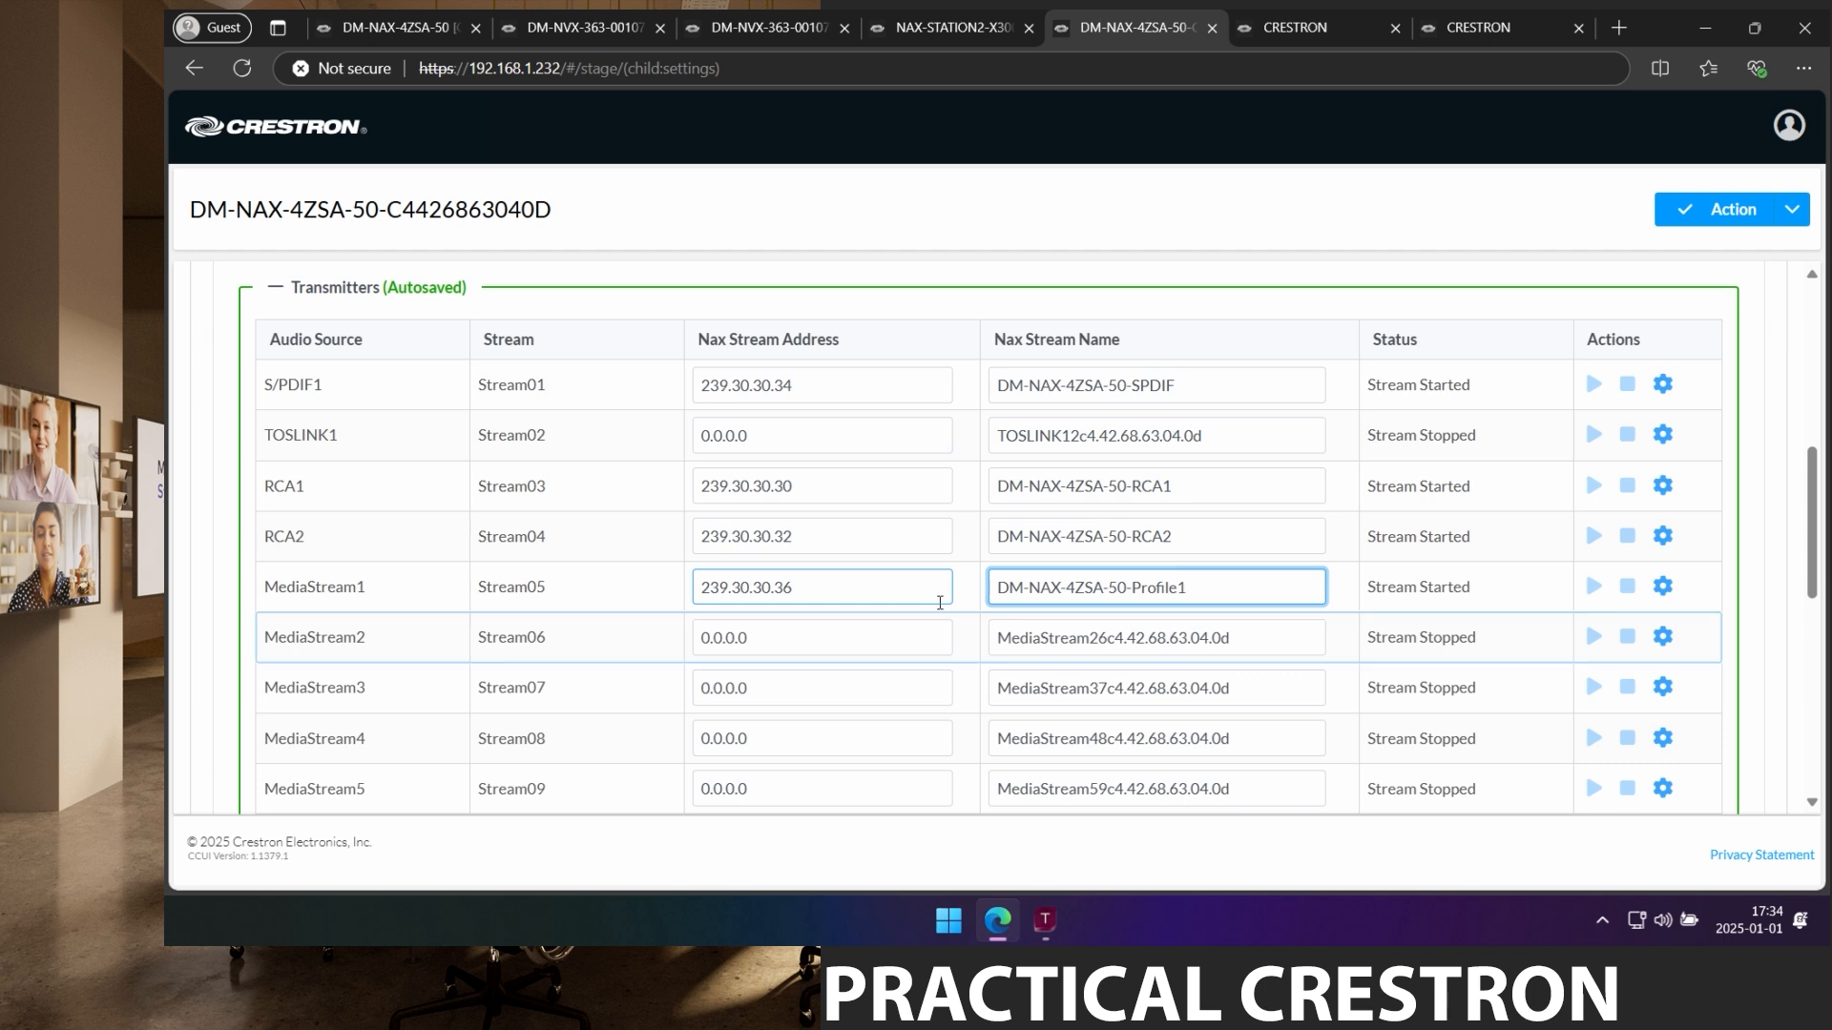
pyautogui.click(940, 602)
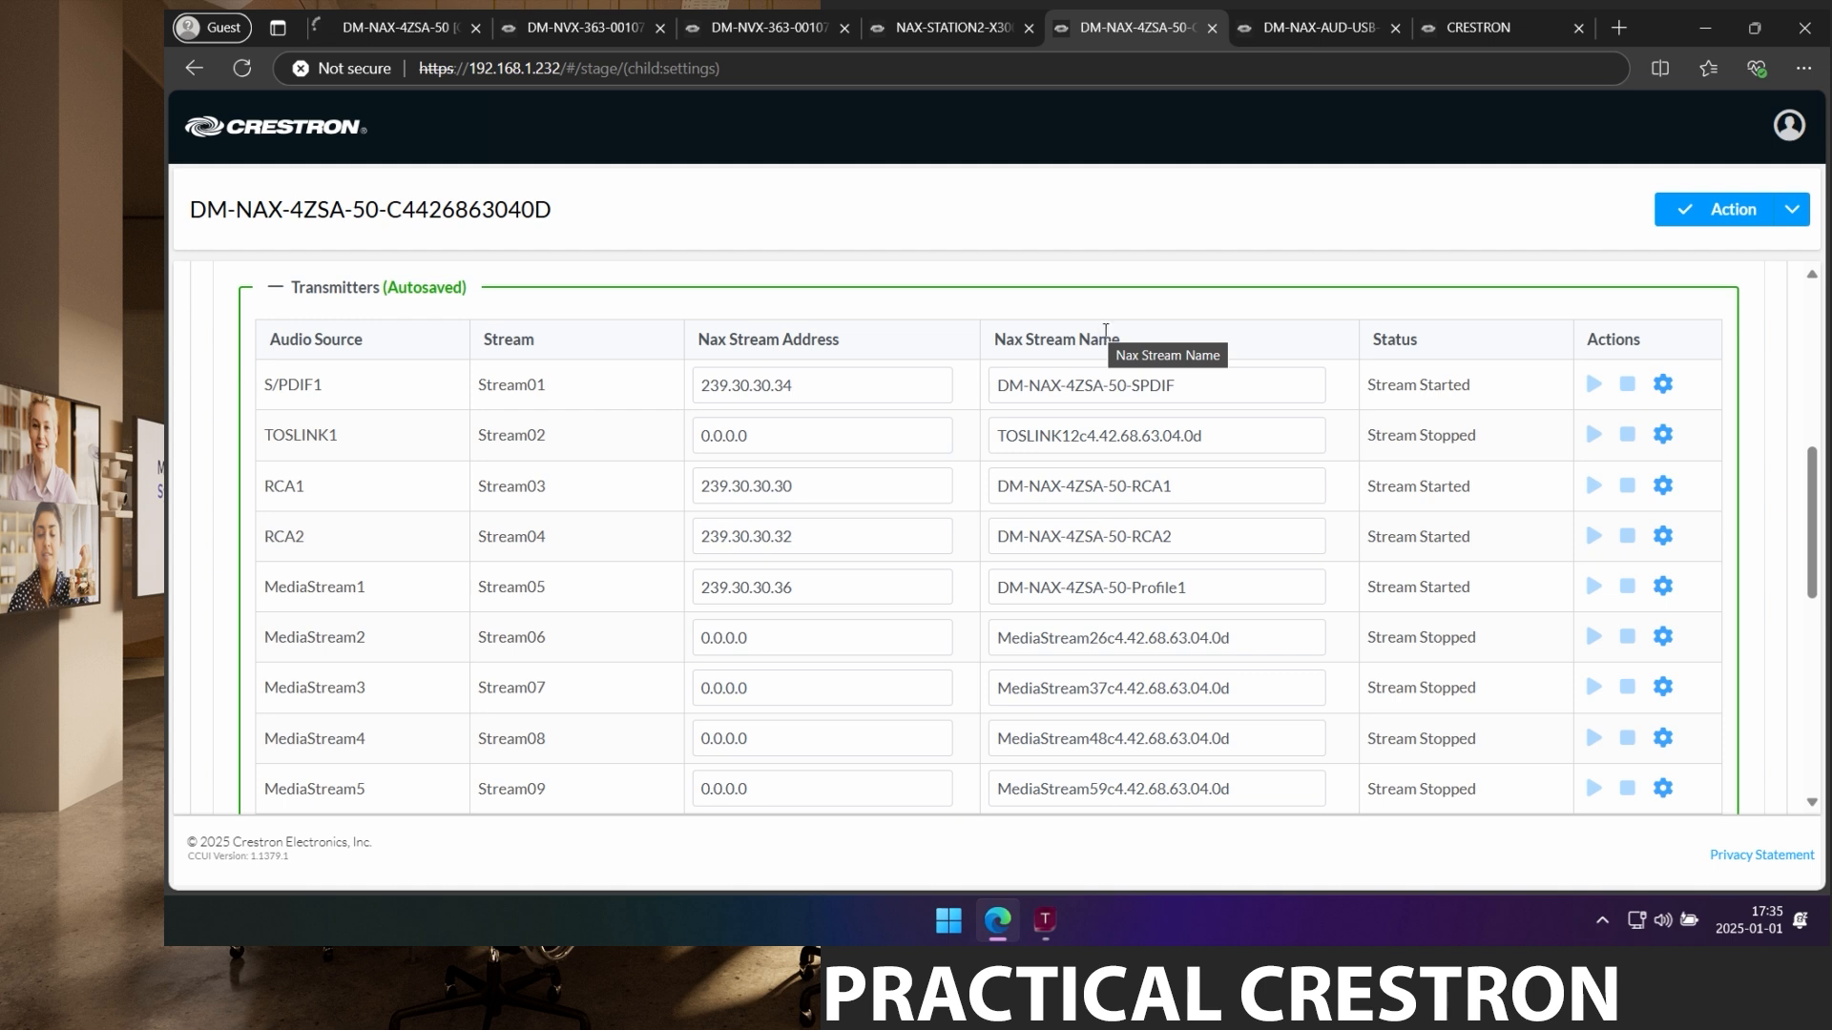
# Switch to the DM-NAX-AUD-USB device's web interface Status page.
pyautogui.click(1310, 30)
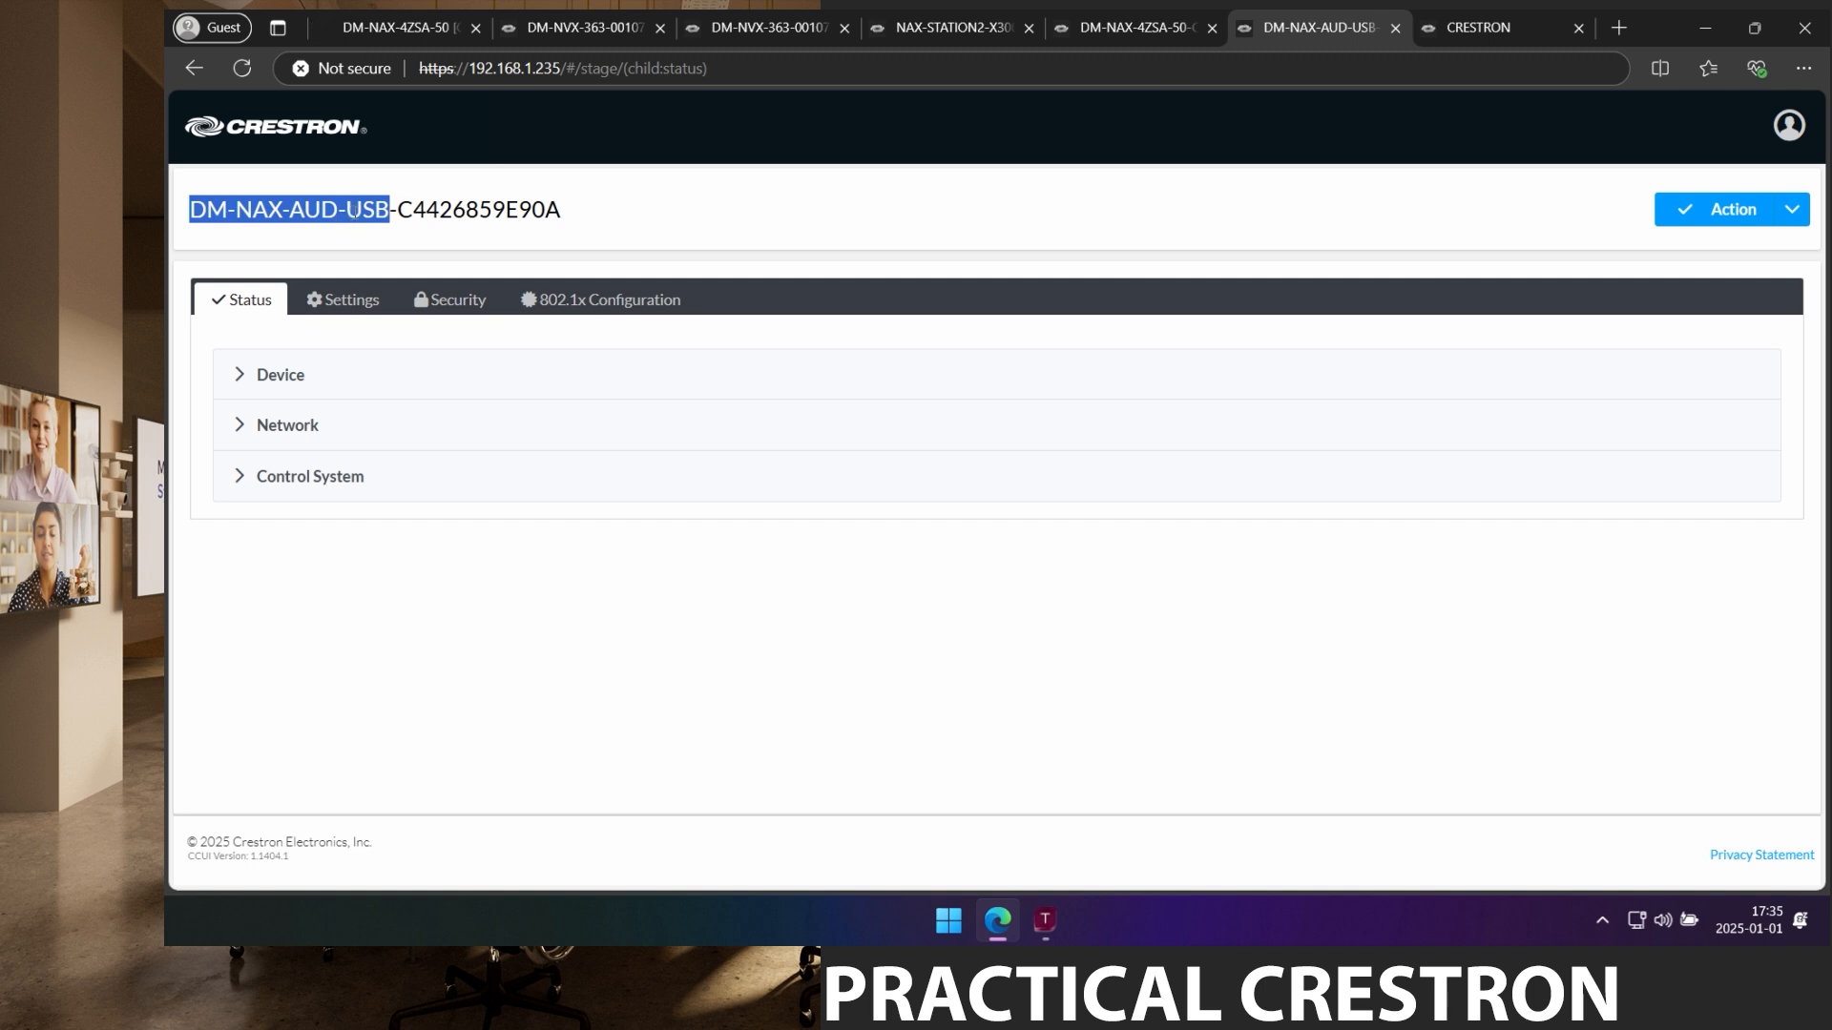
pyautogui.click(416, 204)
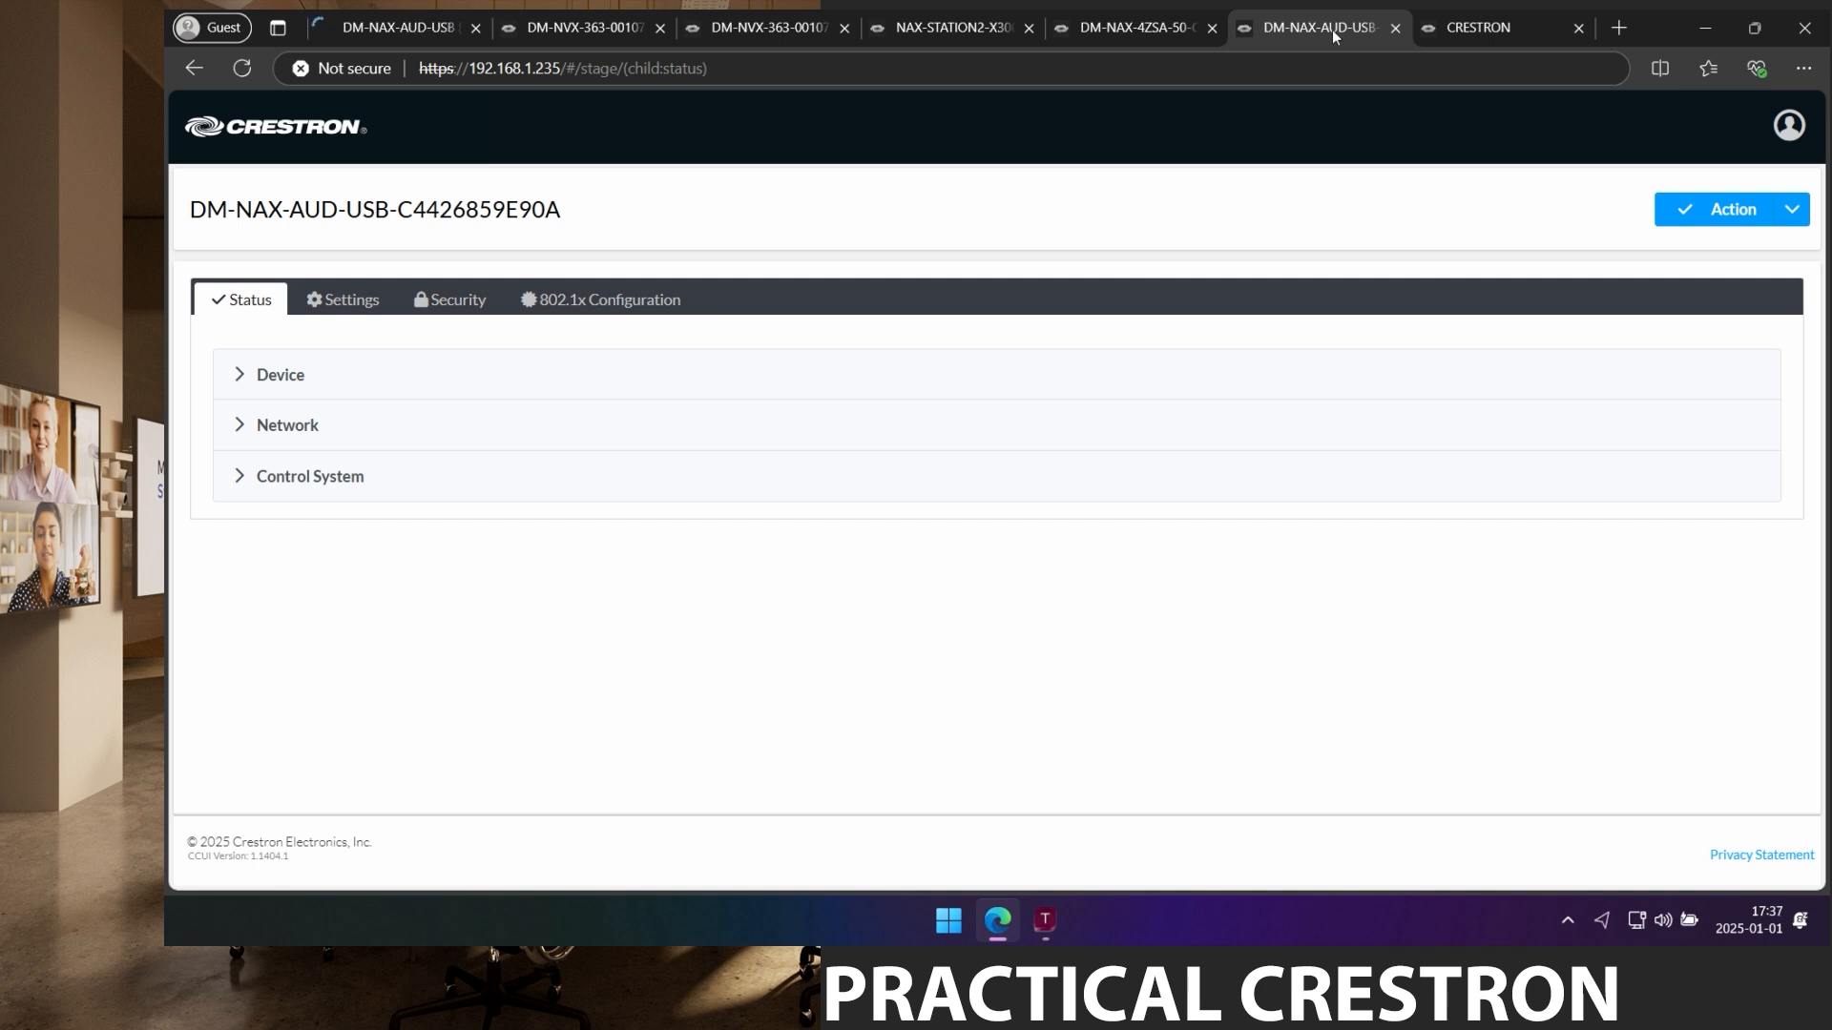
# View the DM-NAX-AUD-USB product photo on crestron.com, then go back to the device's Status page.
pyautogui.click(406, 29)
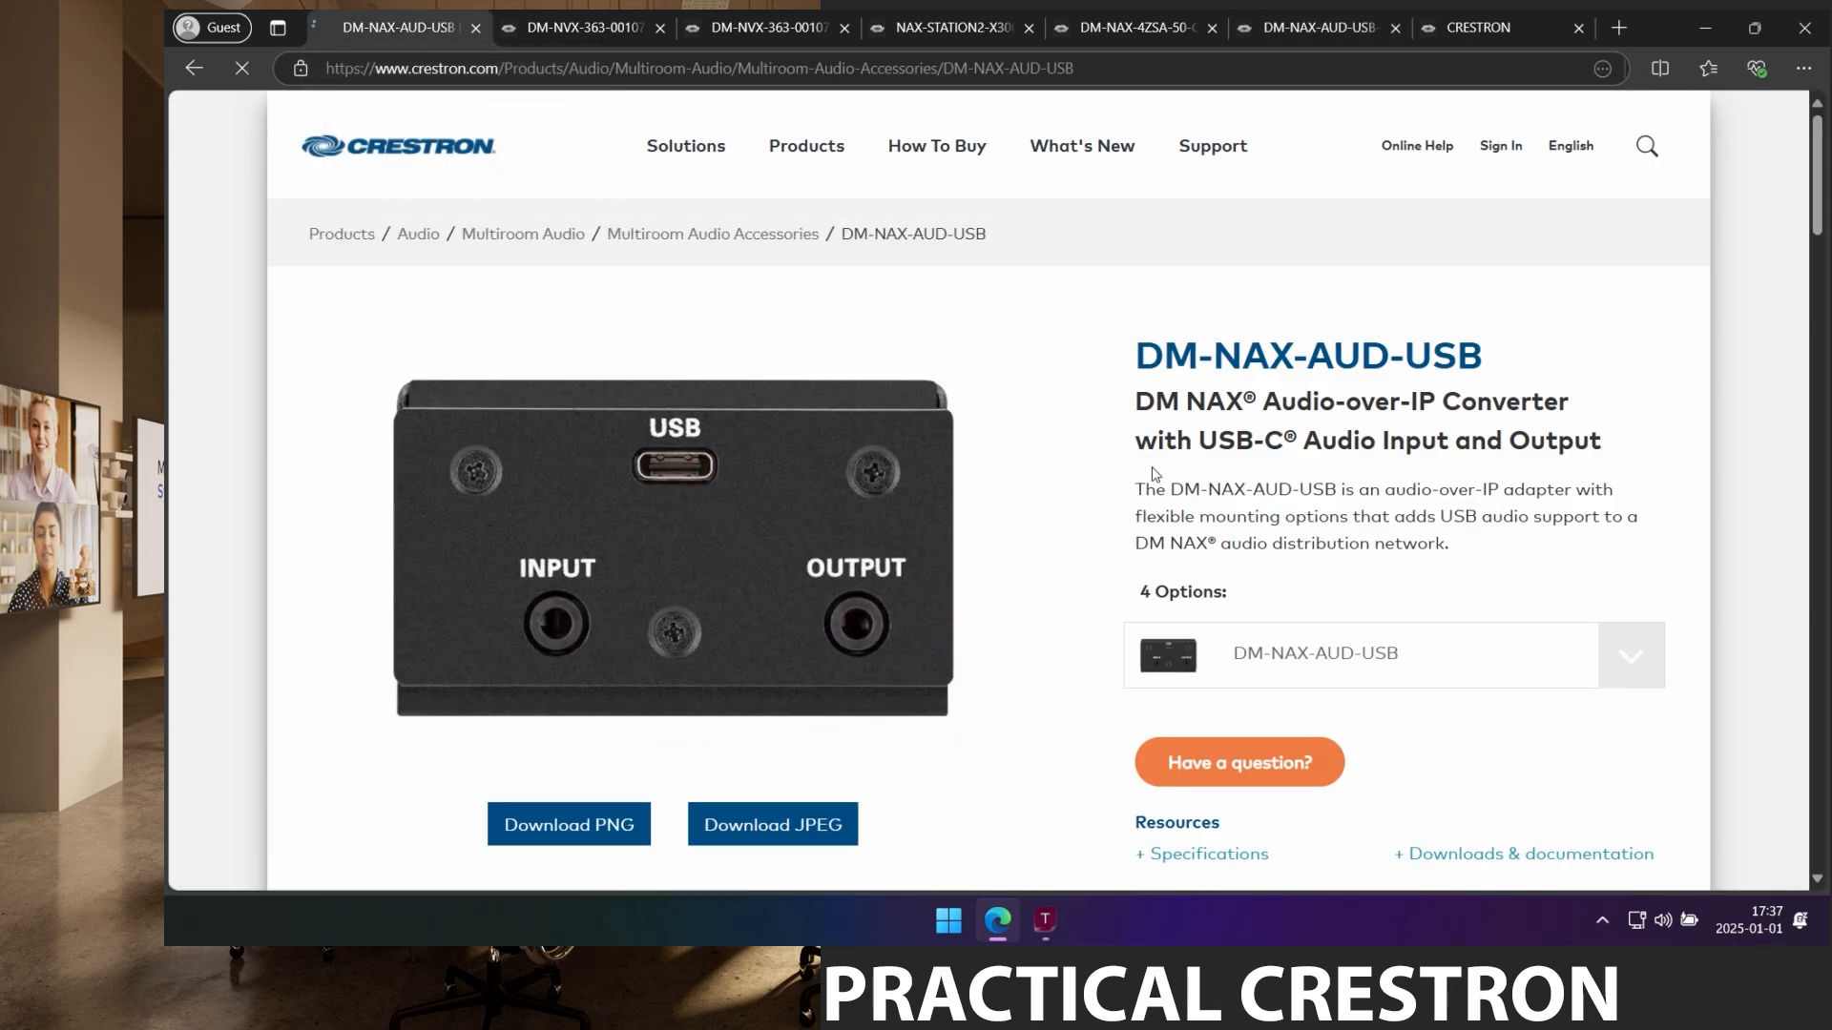
pyautogui.click(876, 466)
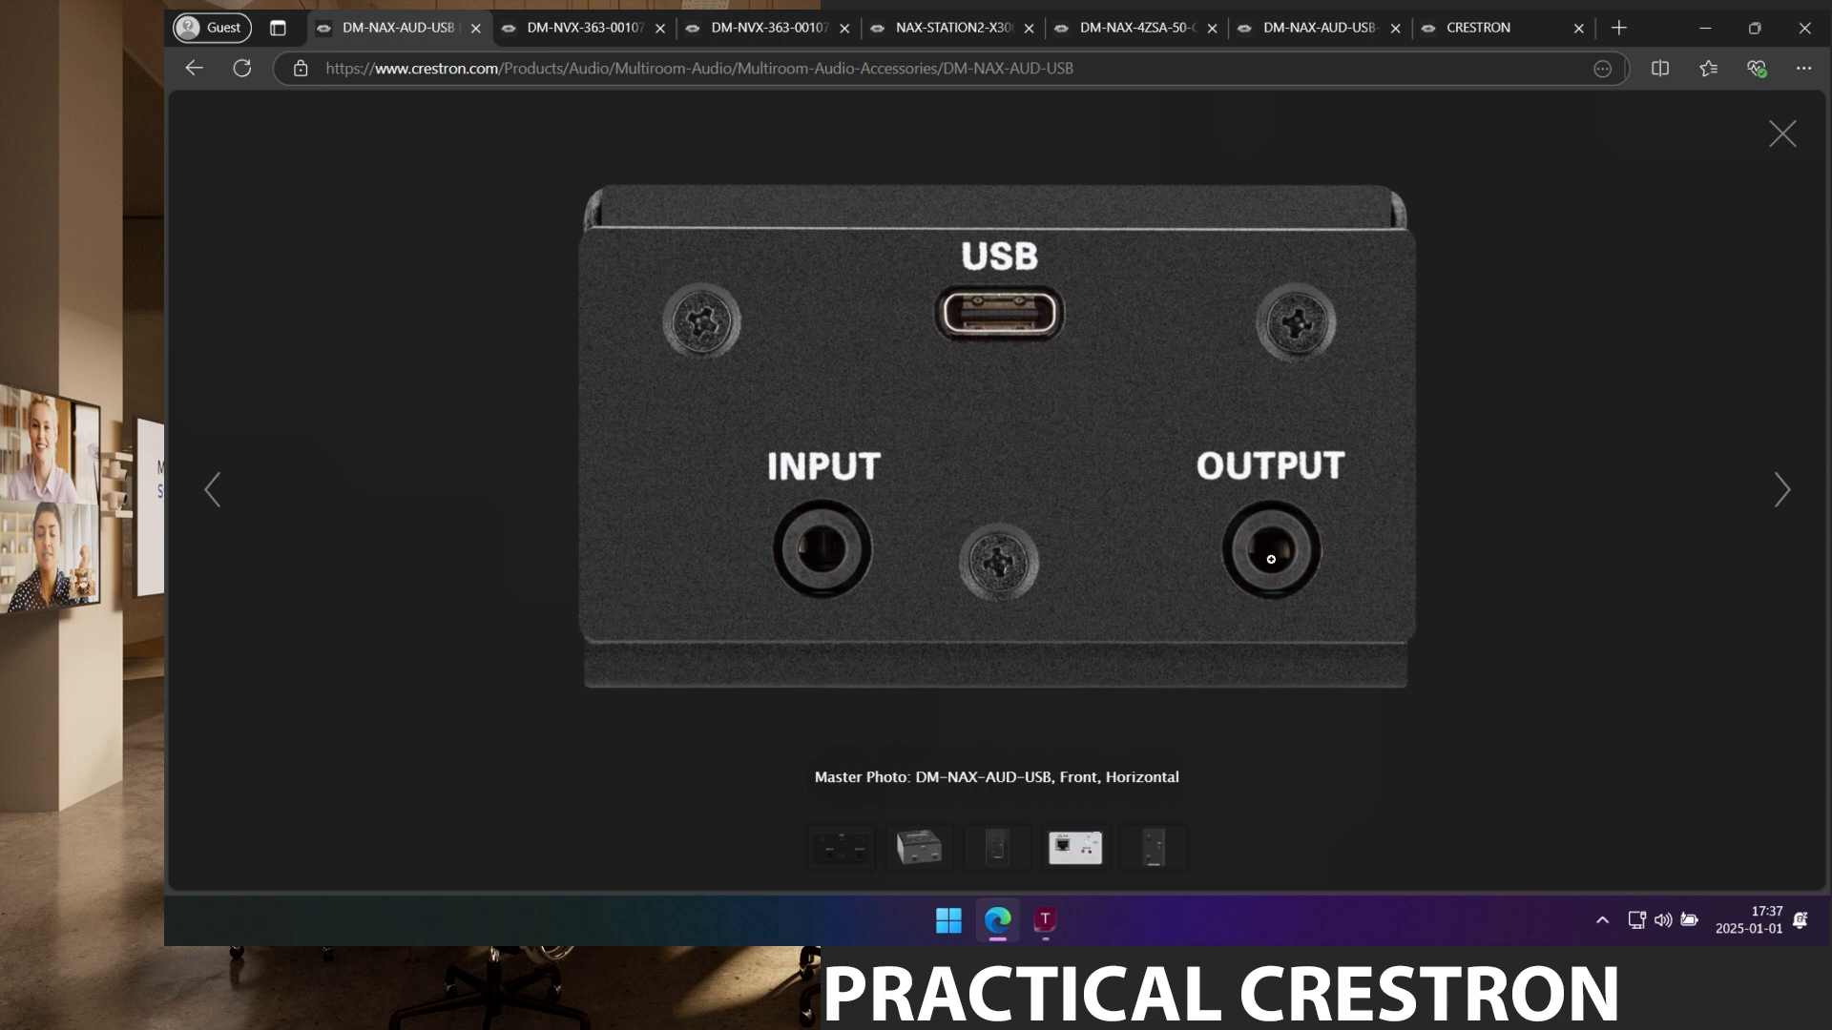
pyautogui.click(1782, 133)
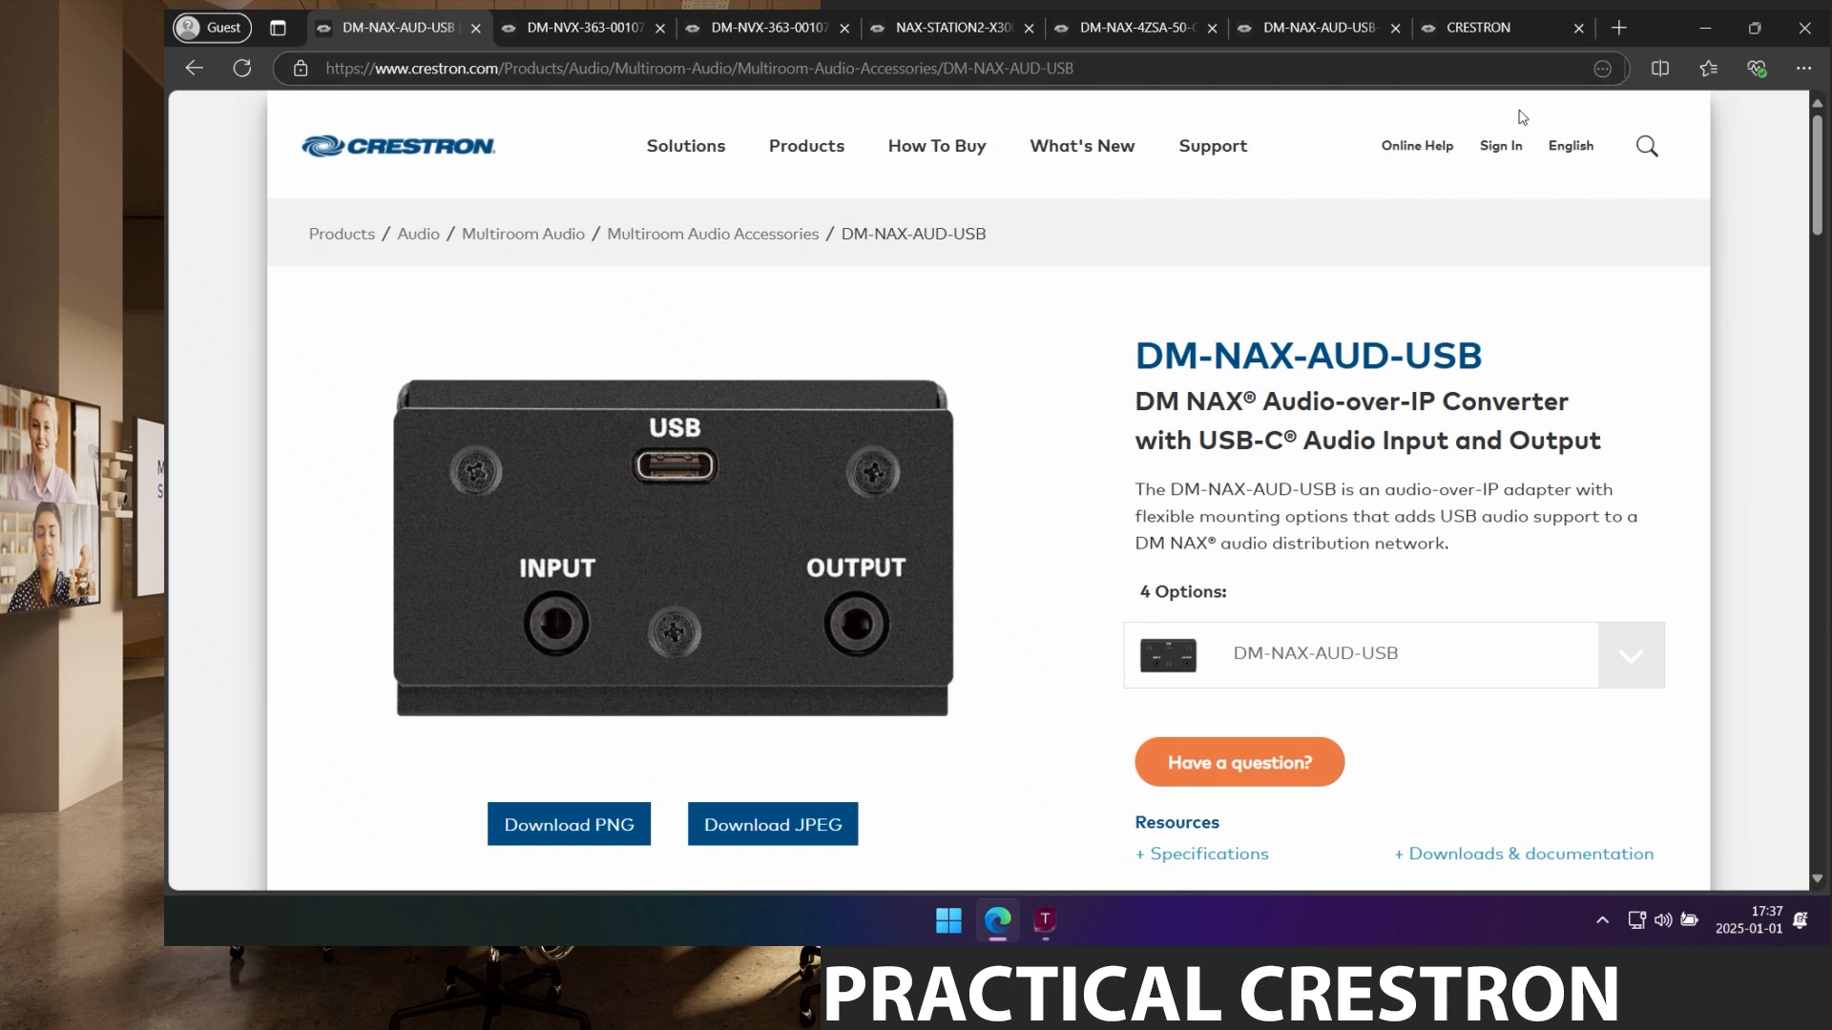
pyautogui.click(1287, 36)
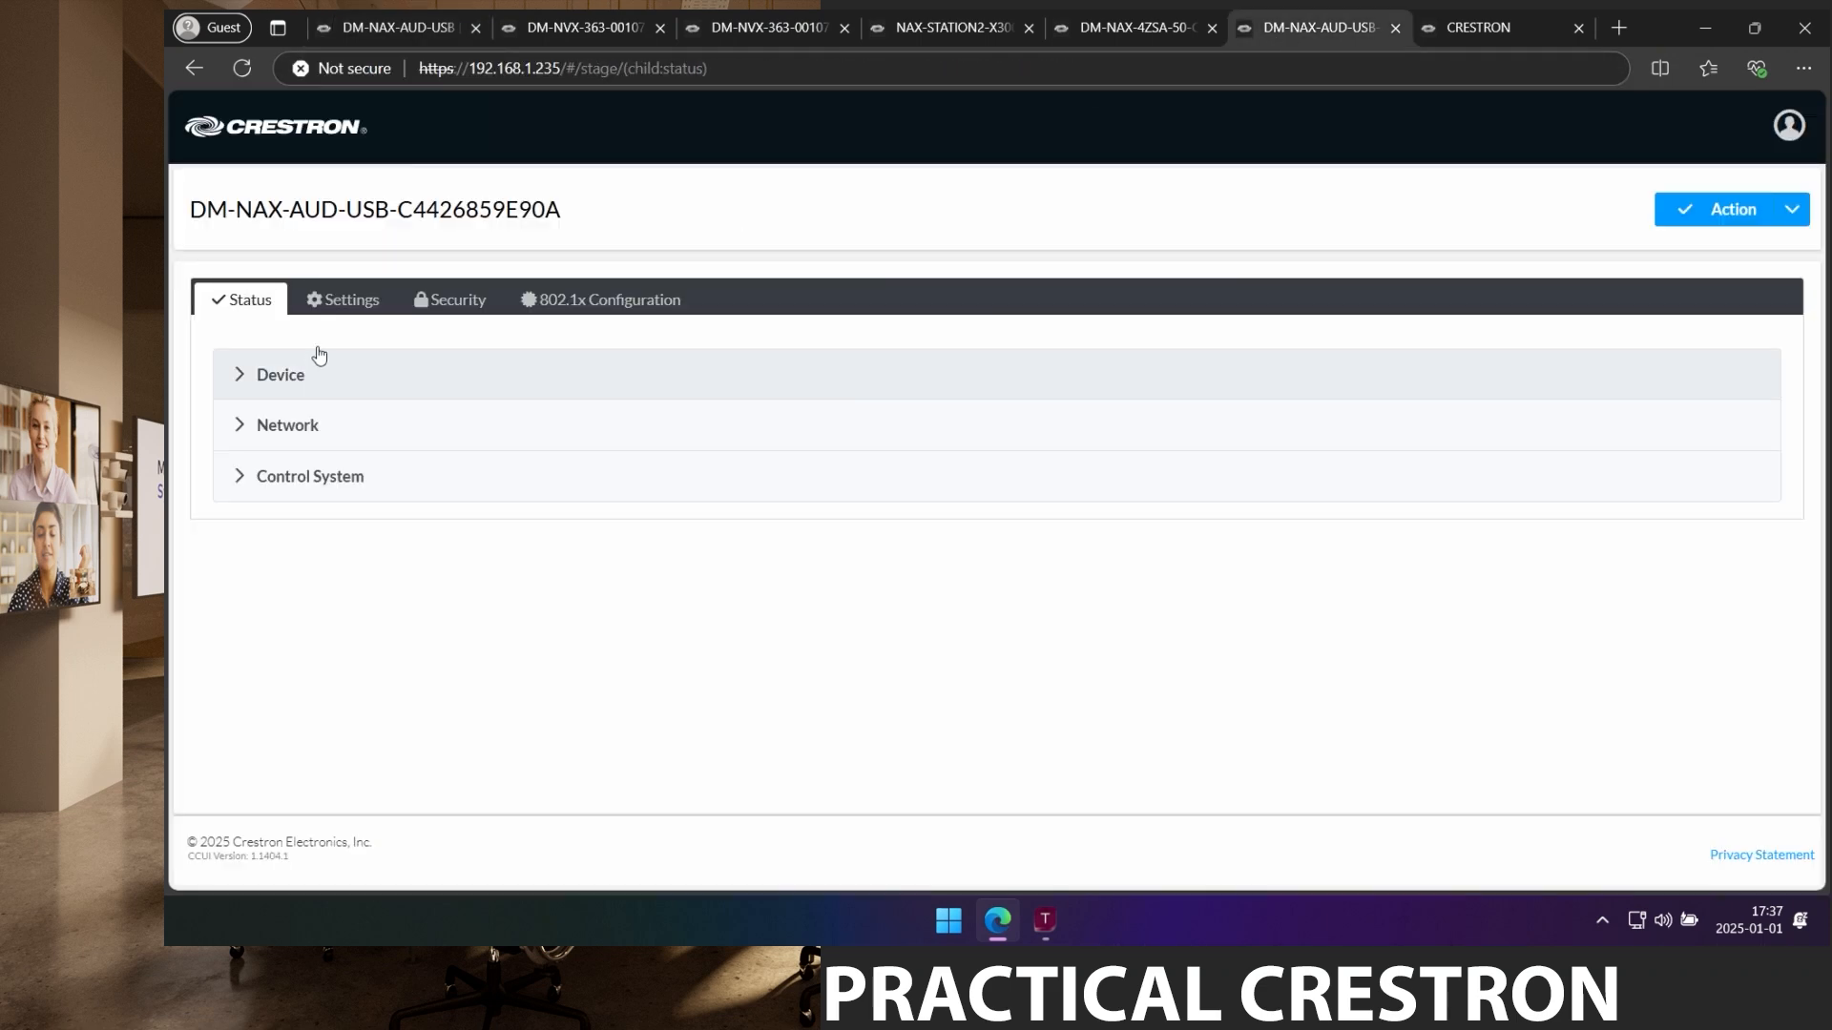
# In NAX Streams, set the first transmitter to 239.40.40.40 named DM-NAX-AUD-USB-Out1.
pyautogui.click(336, 302)
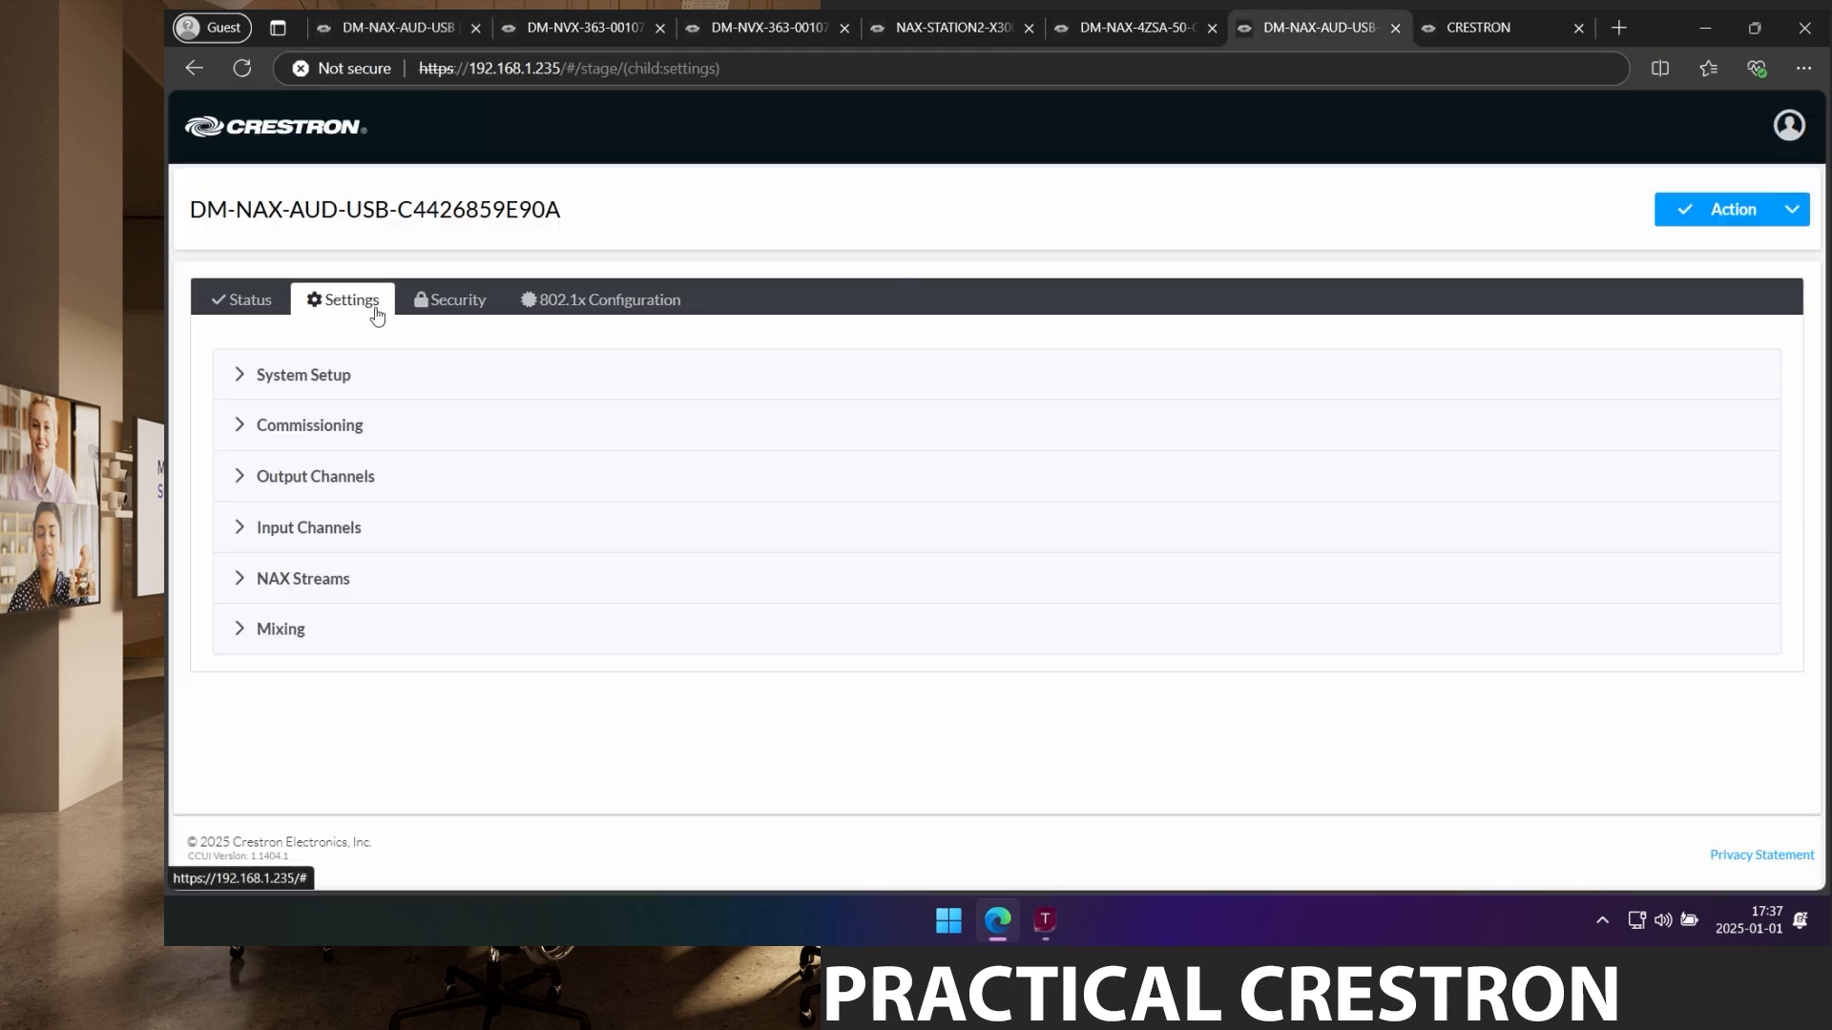
pyautogui.click(305, 603)
pyautogui.scroll(-5, 556, 585)
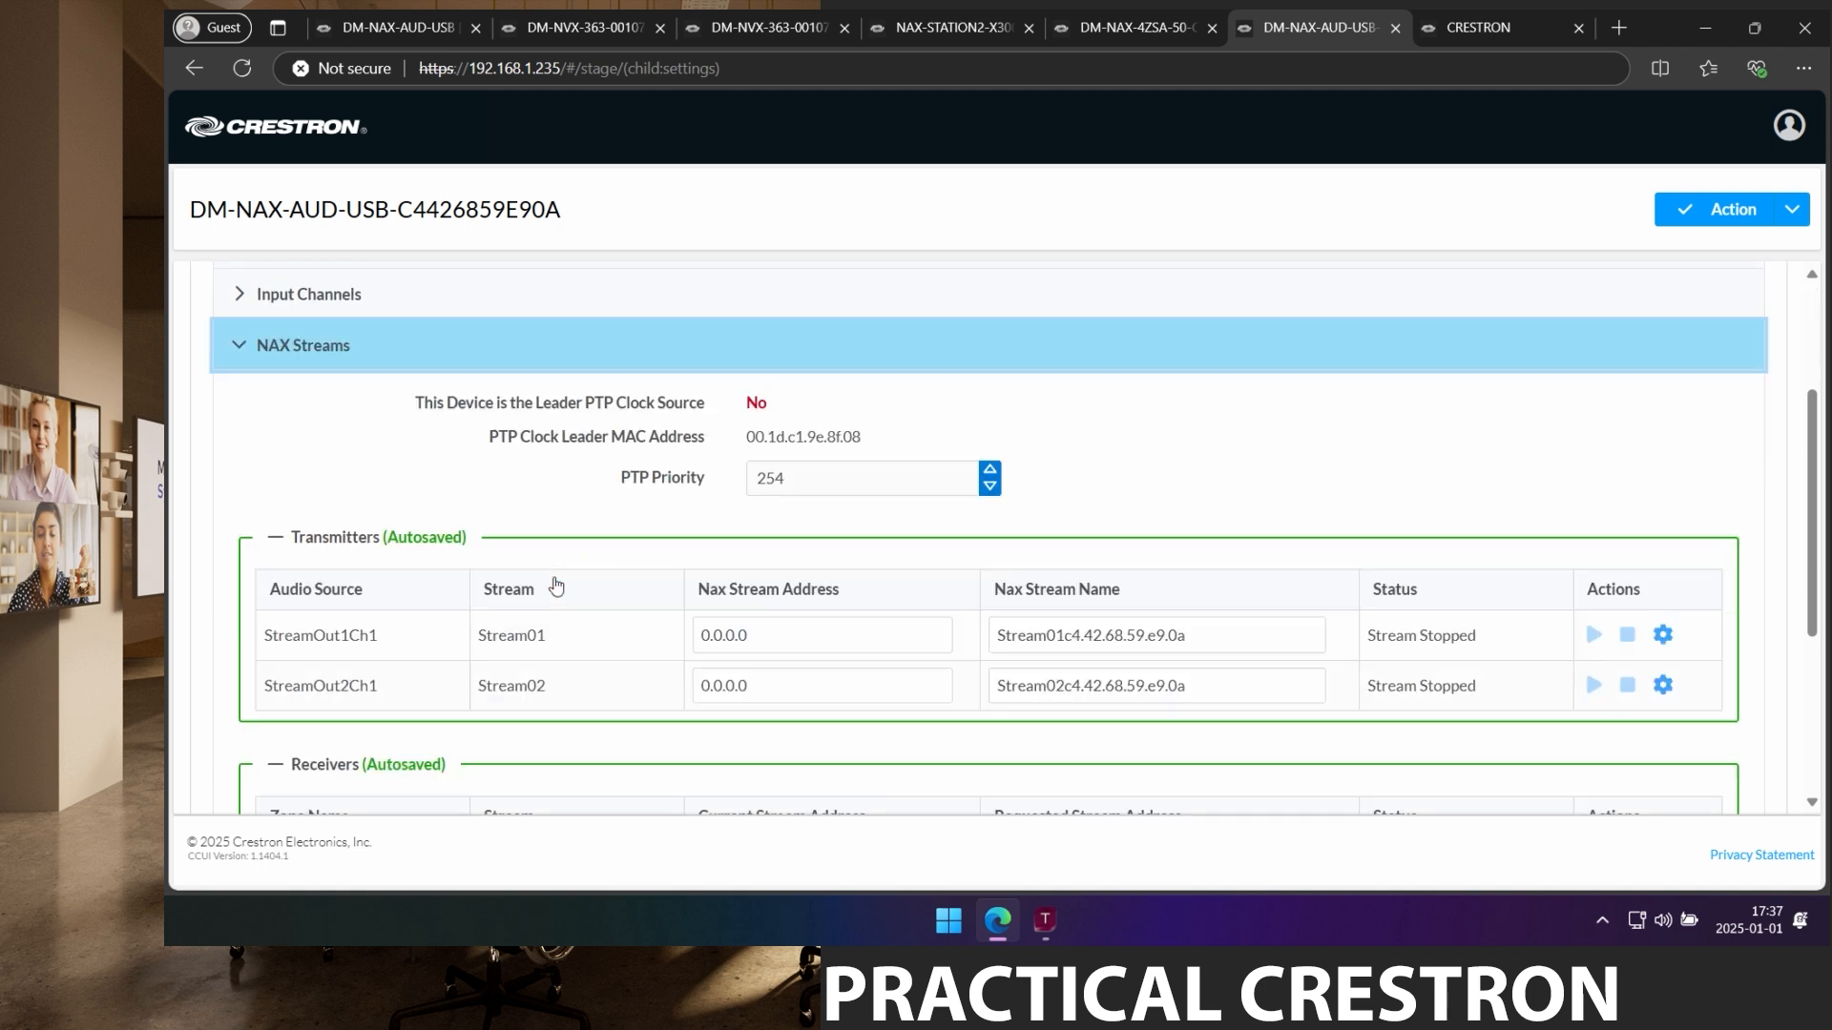
pyautogui.click(838, 408)
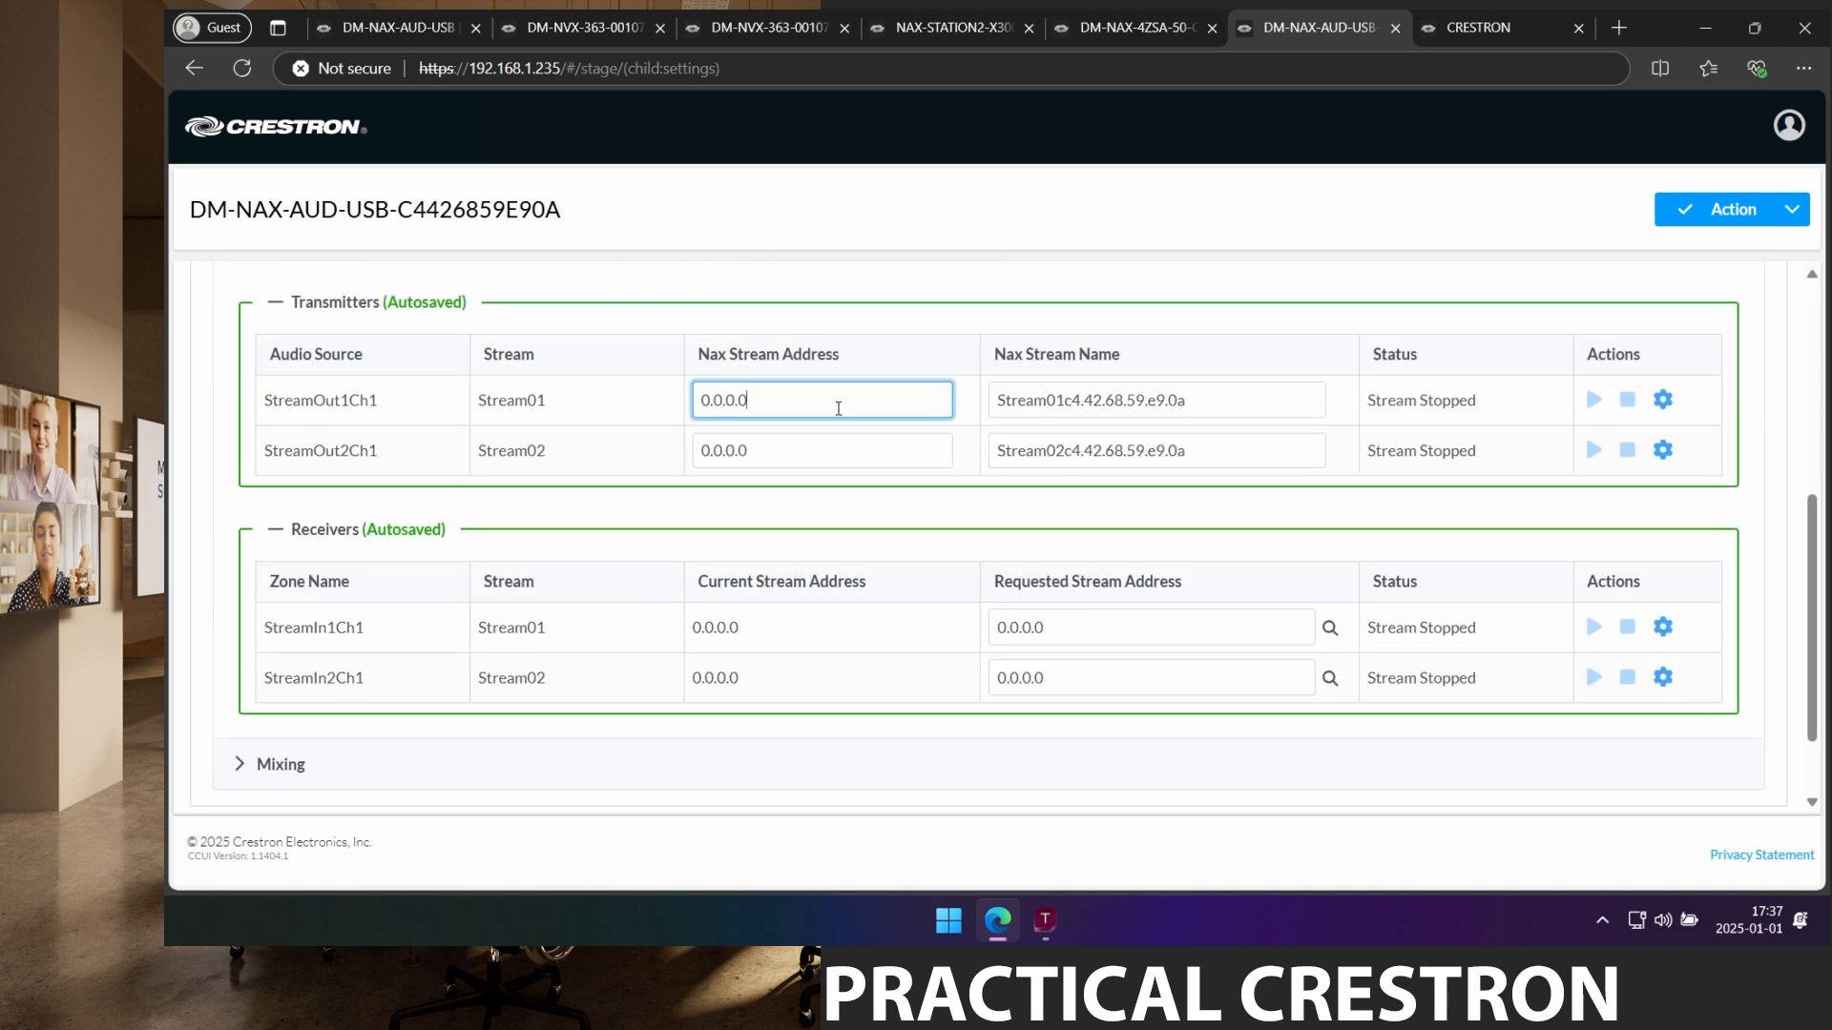
pyautogui.moveTo(807, 405); pyautogui.dragTo(582, 395)
pyautogui.write('239.40.40.40')
pyautogui.press('Return')
pyautogui.click(1254, 397)
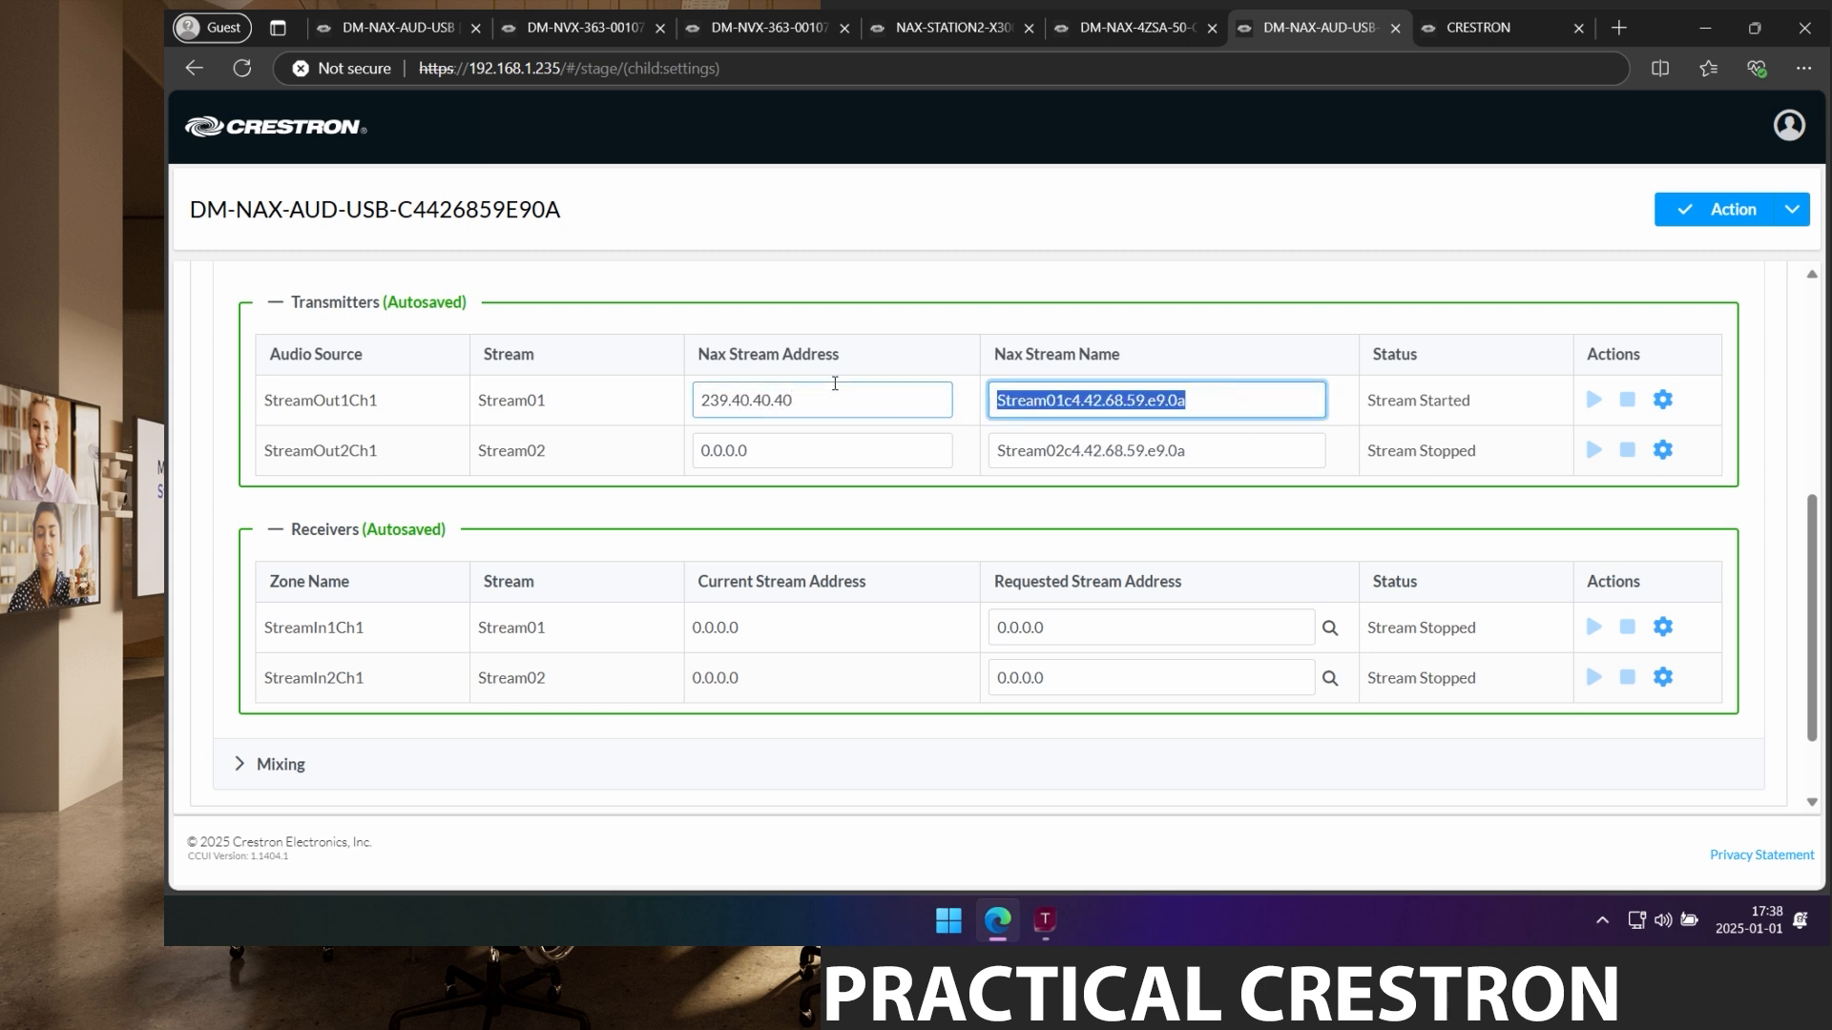
pyautogui.write('DM-NAX-AUD-USB')
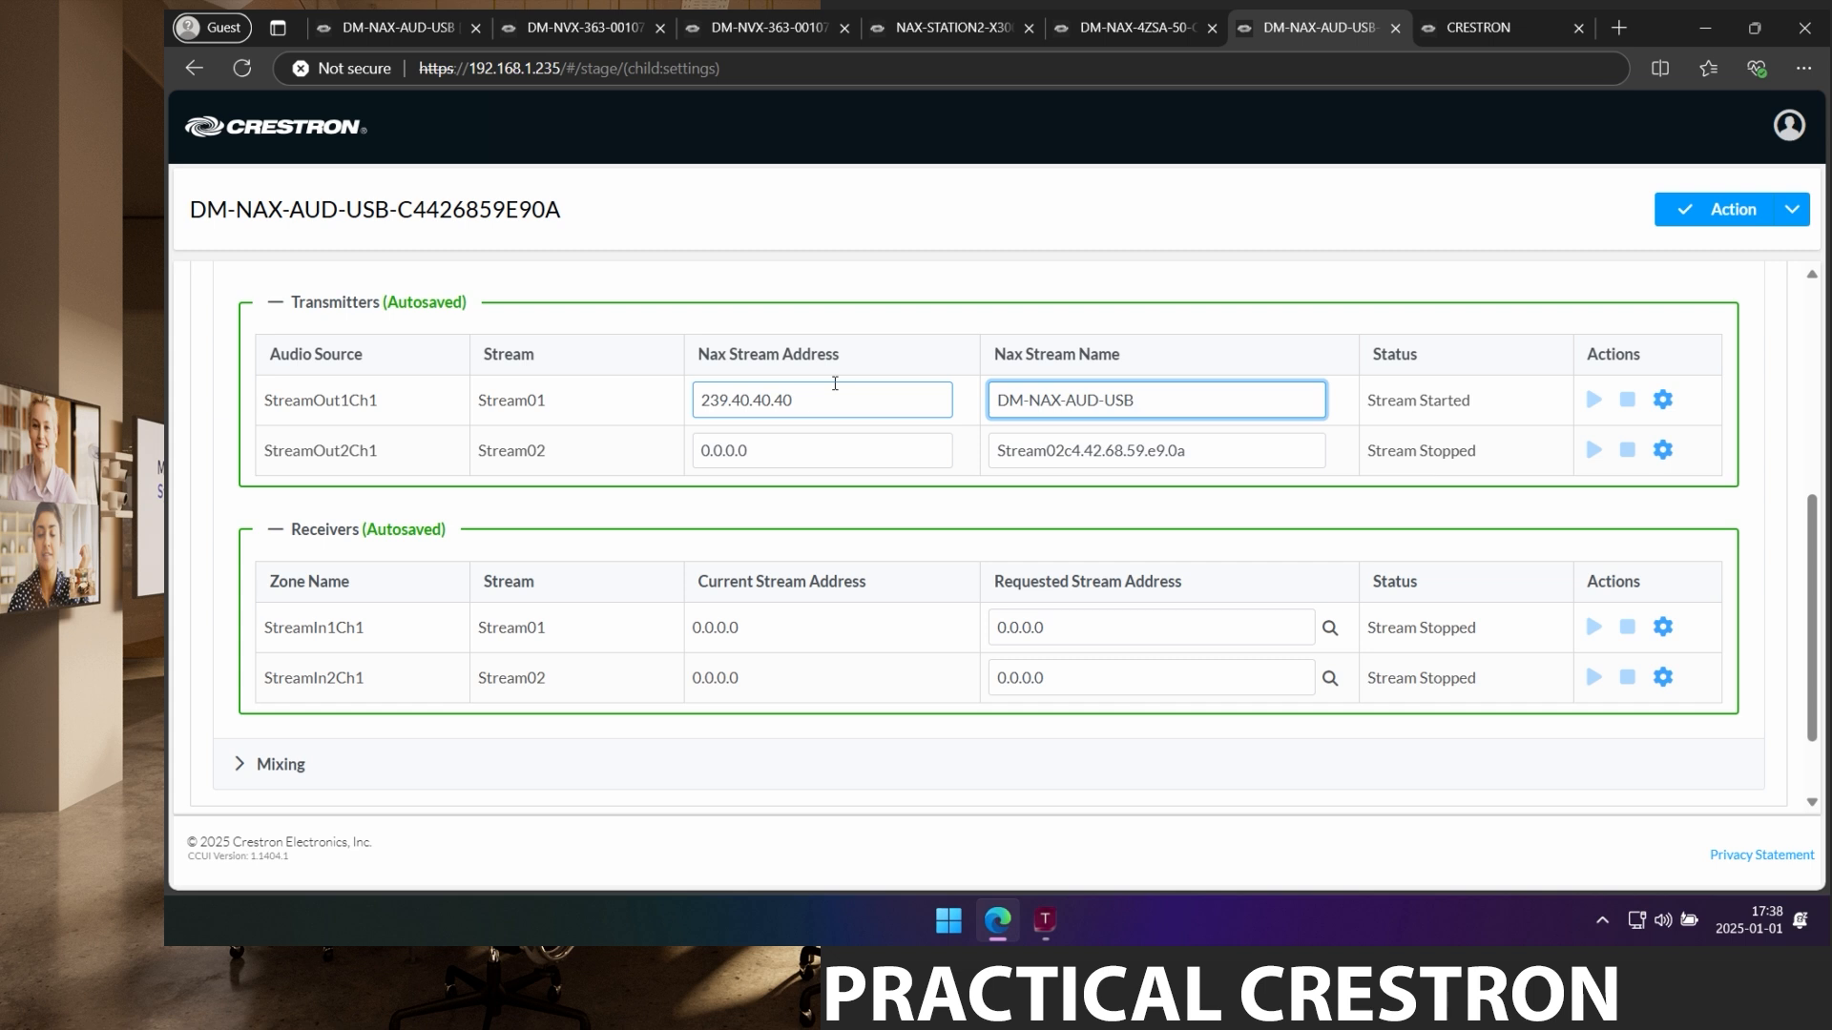
pyautogui.write('-Out1')
# Set the second transmitter to 239.40.40.42 named DM-NAX-AUD-USB-Out2.
pyautogui.click(764, 449)
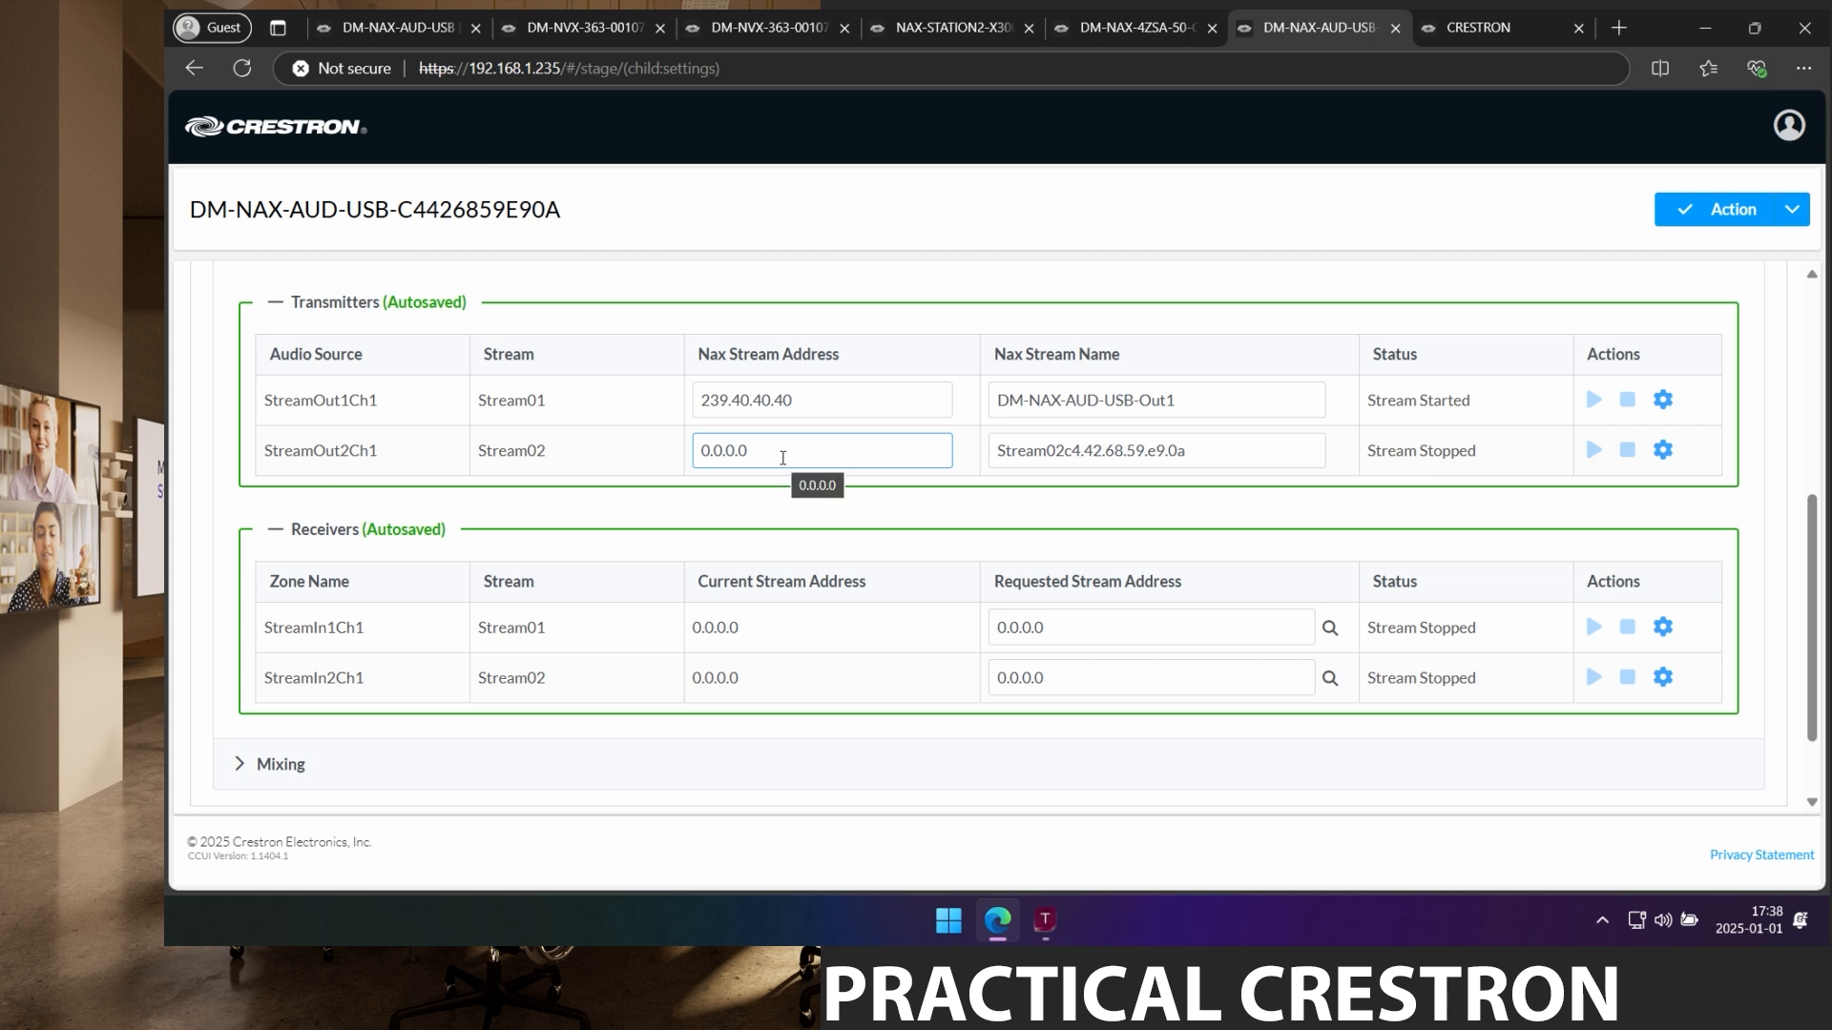
pyautogui.moveTo(782, 458); pyautogui.dragTo(683, 465)
pyautogui.write('239')
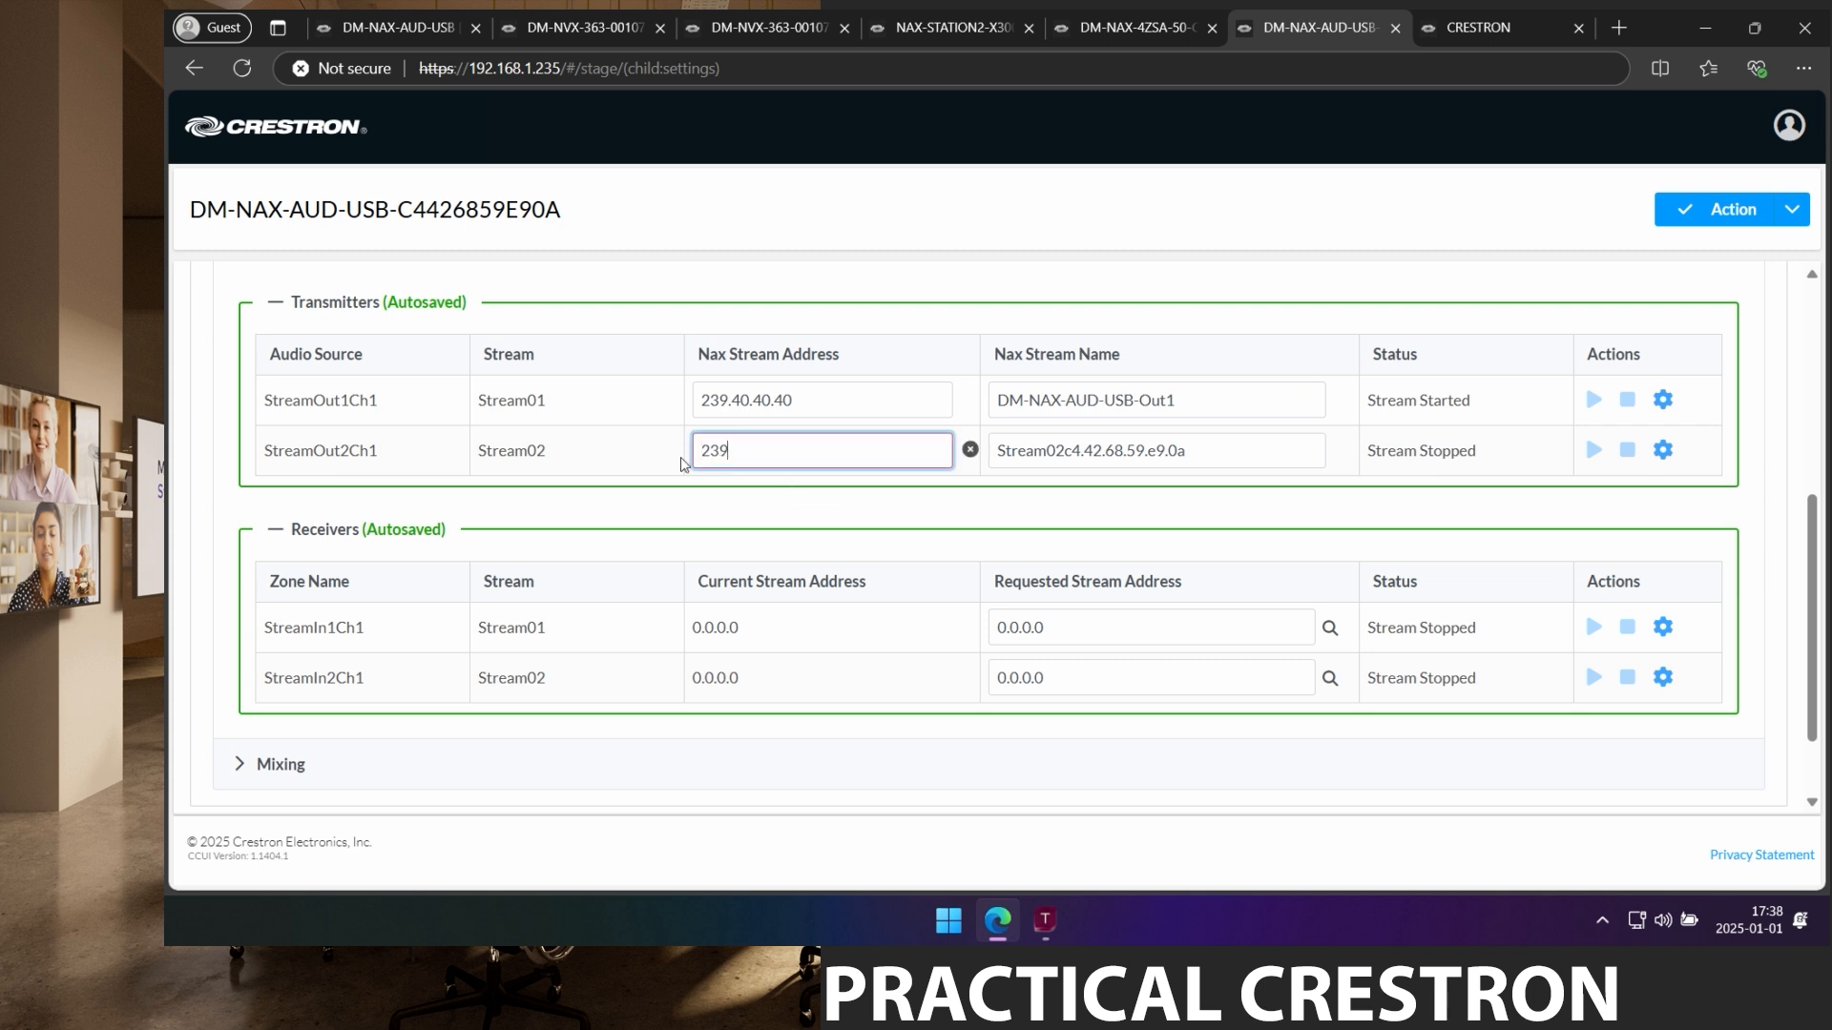
pyautogui.write('.40.40.42')
pyautogui.press('Return')
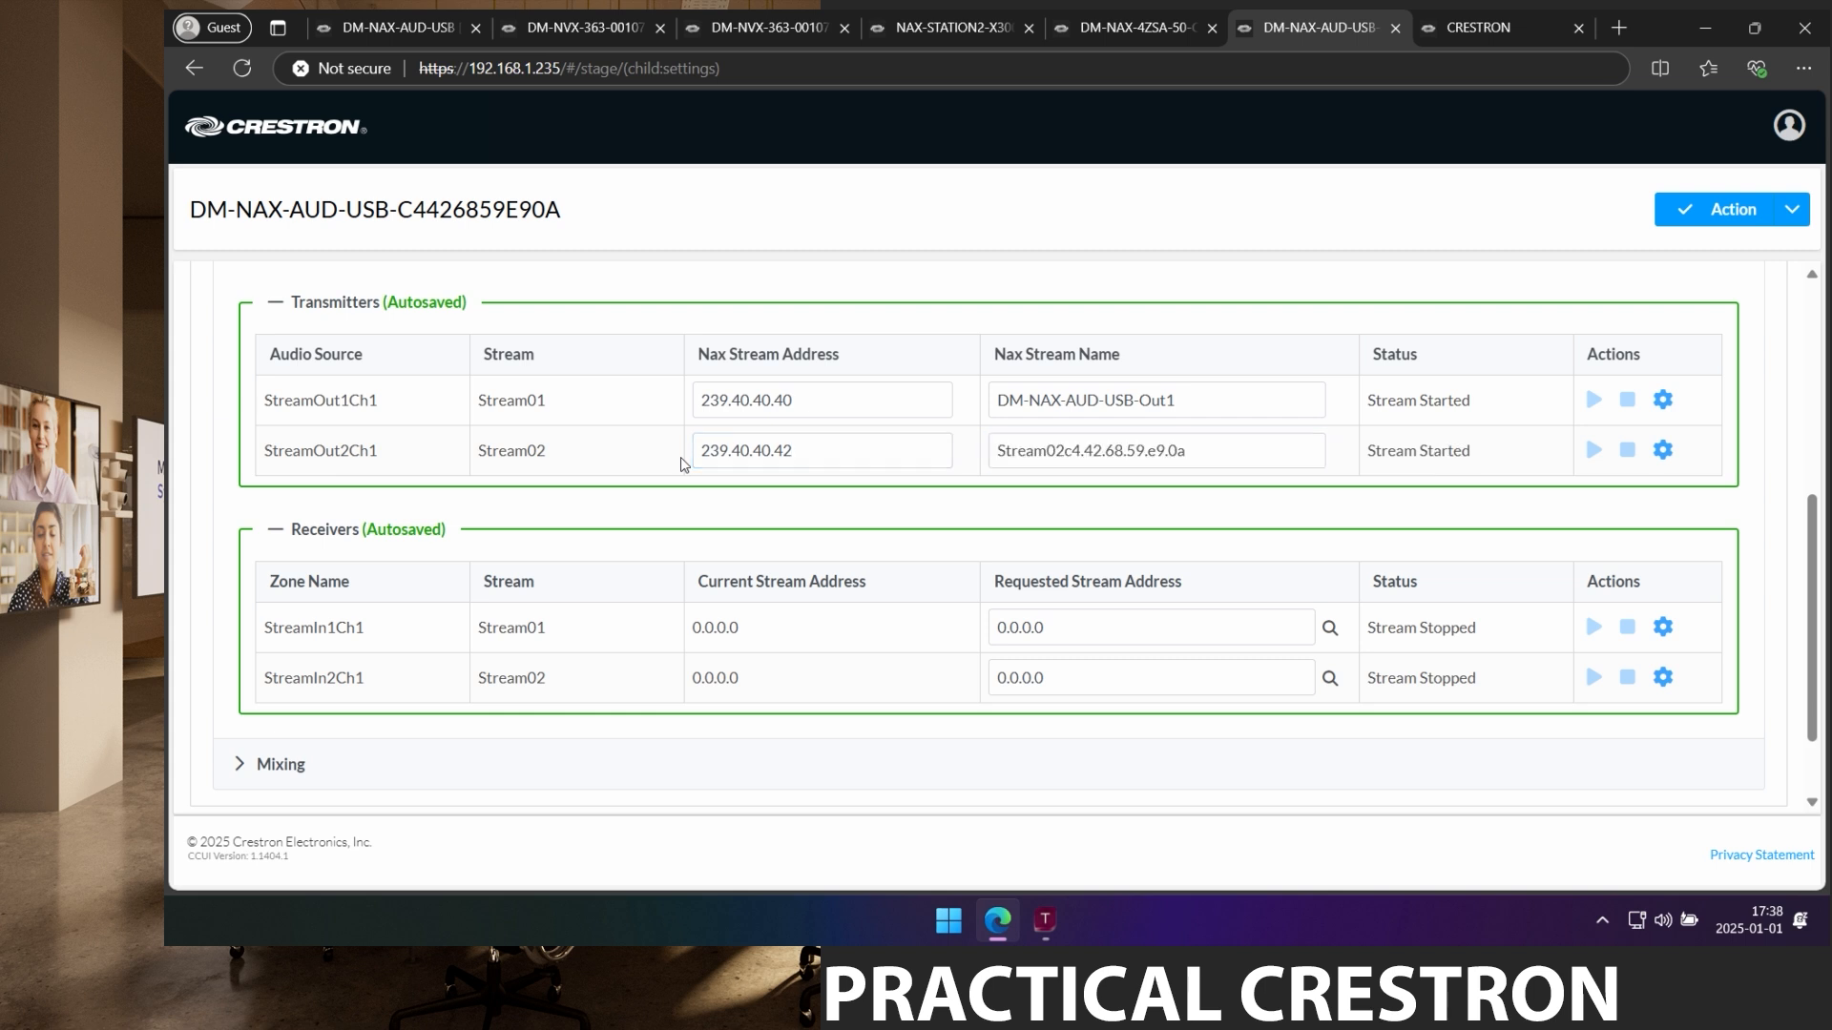
pyautogui.tripleClick(1193, 441)
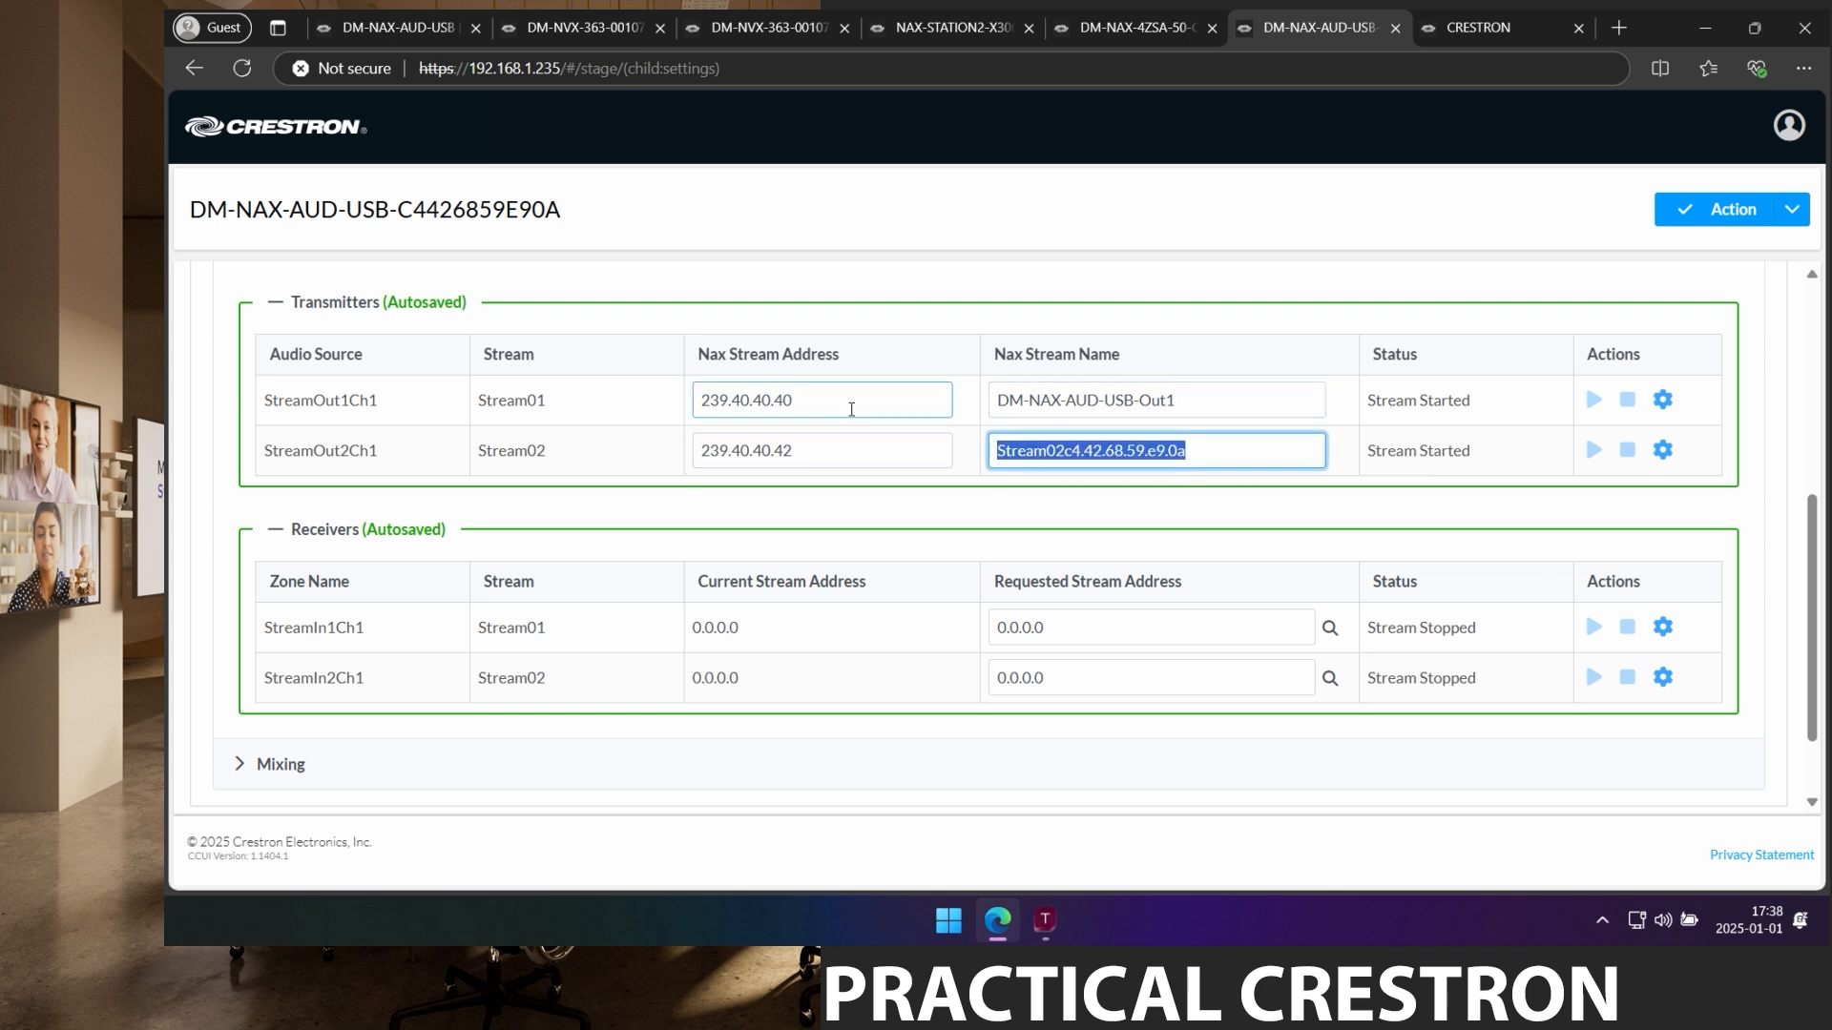
pyautogui.write('DM-NAX-AUD-USB-Ou')
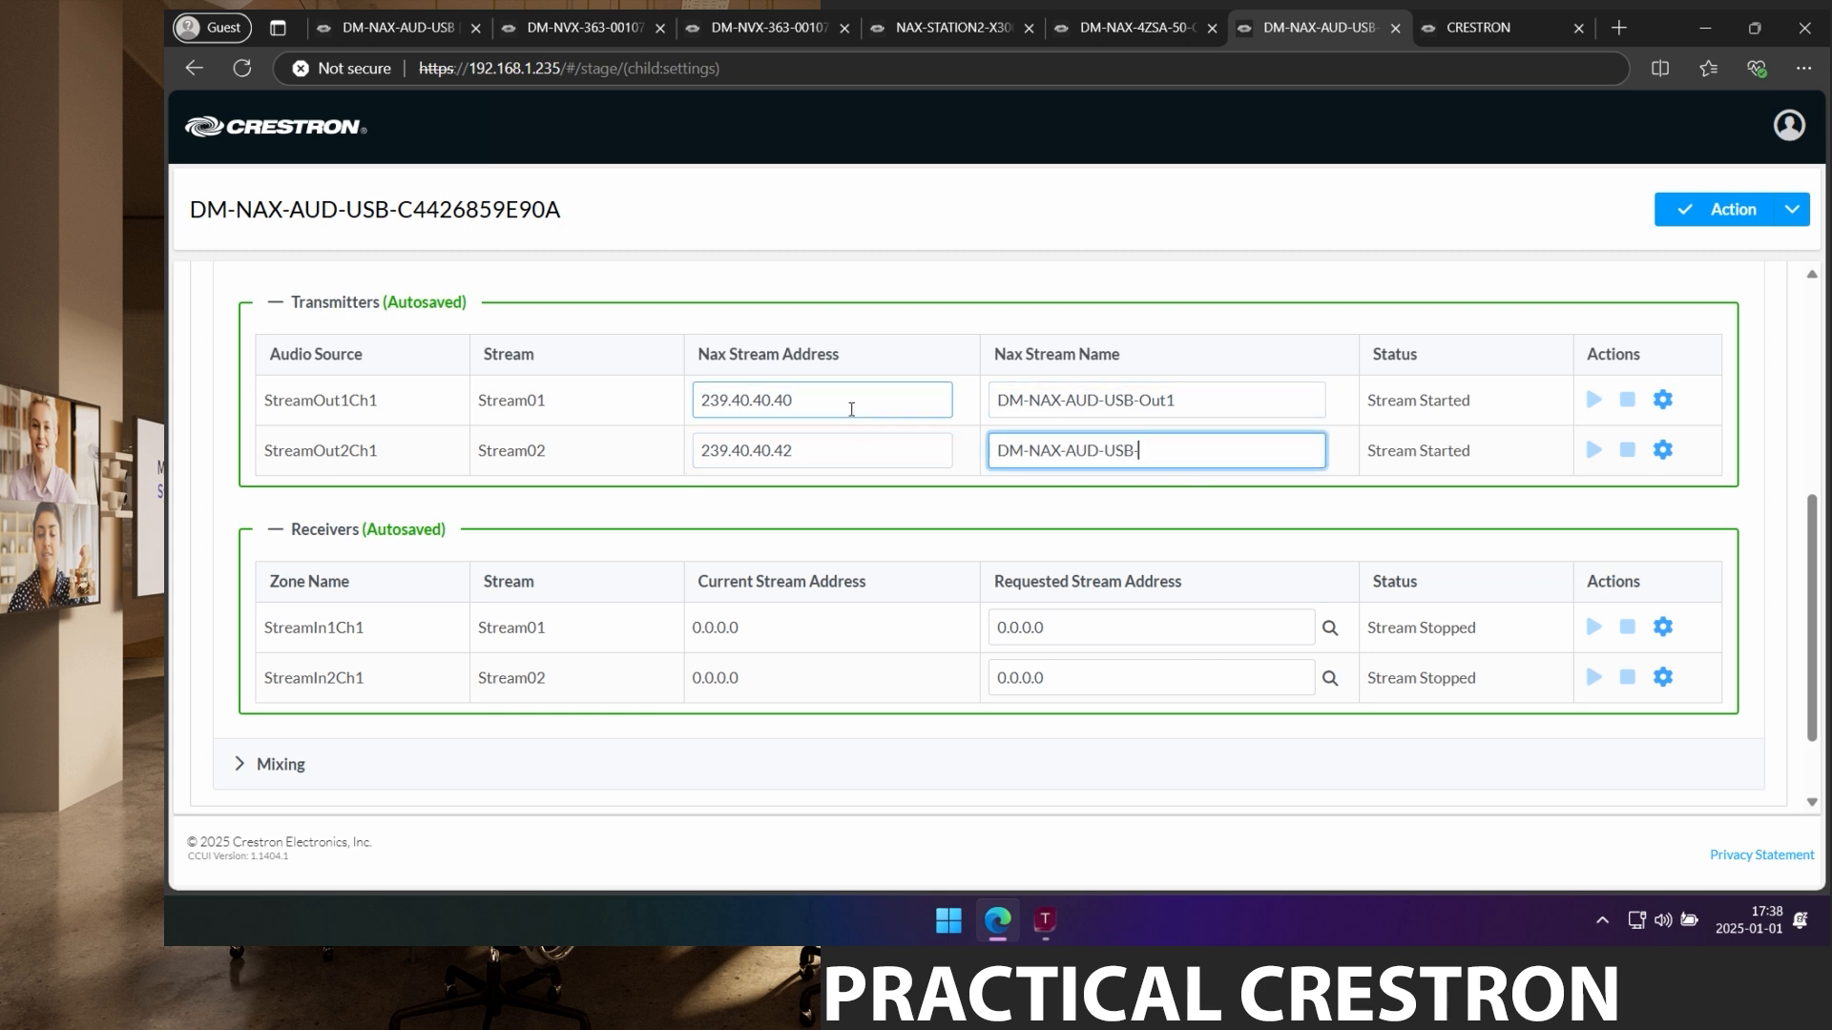
pyautogui.write('t2')
pyautogui.press('Return')
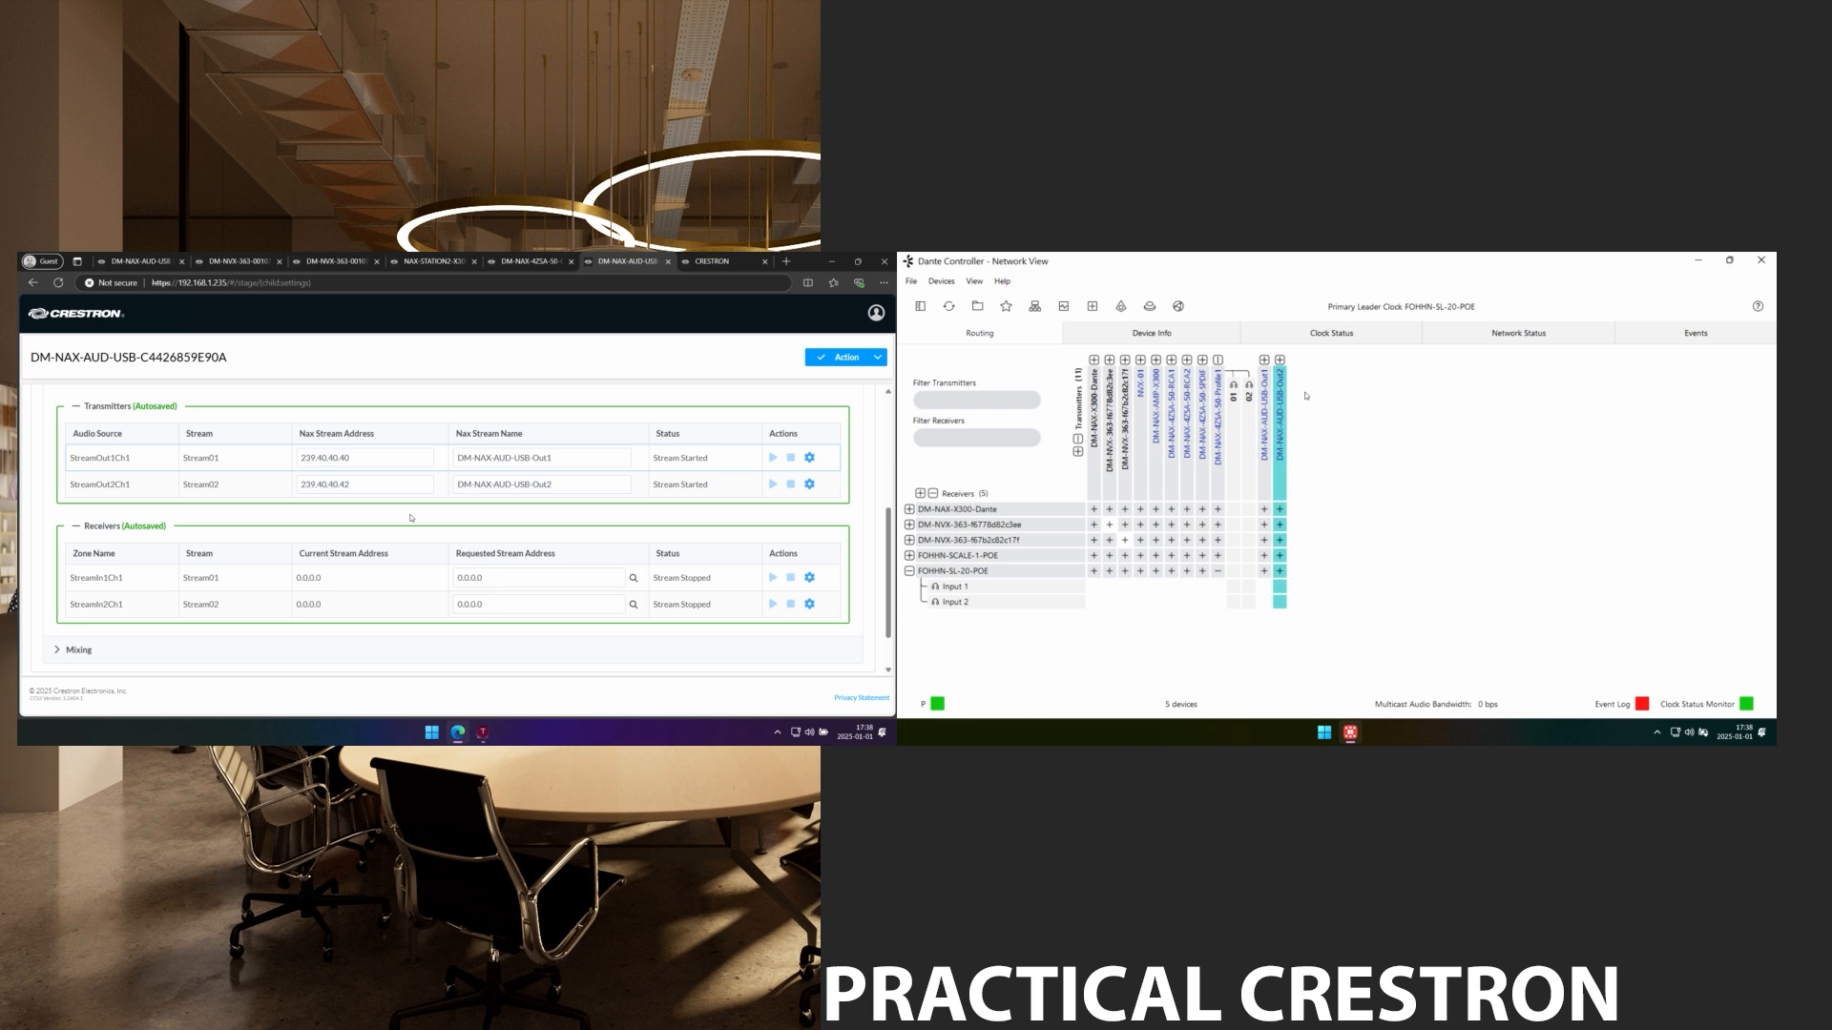
# Check Dante Controller's routing grid for the DM-NAX-AUD-USB-Out1 and Out2 transmitters.
pyautogui.moveTo(1306, 396)
pyautogui.scroll(-1, 115, 485)
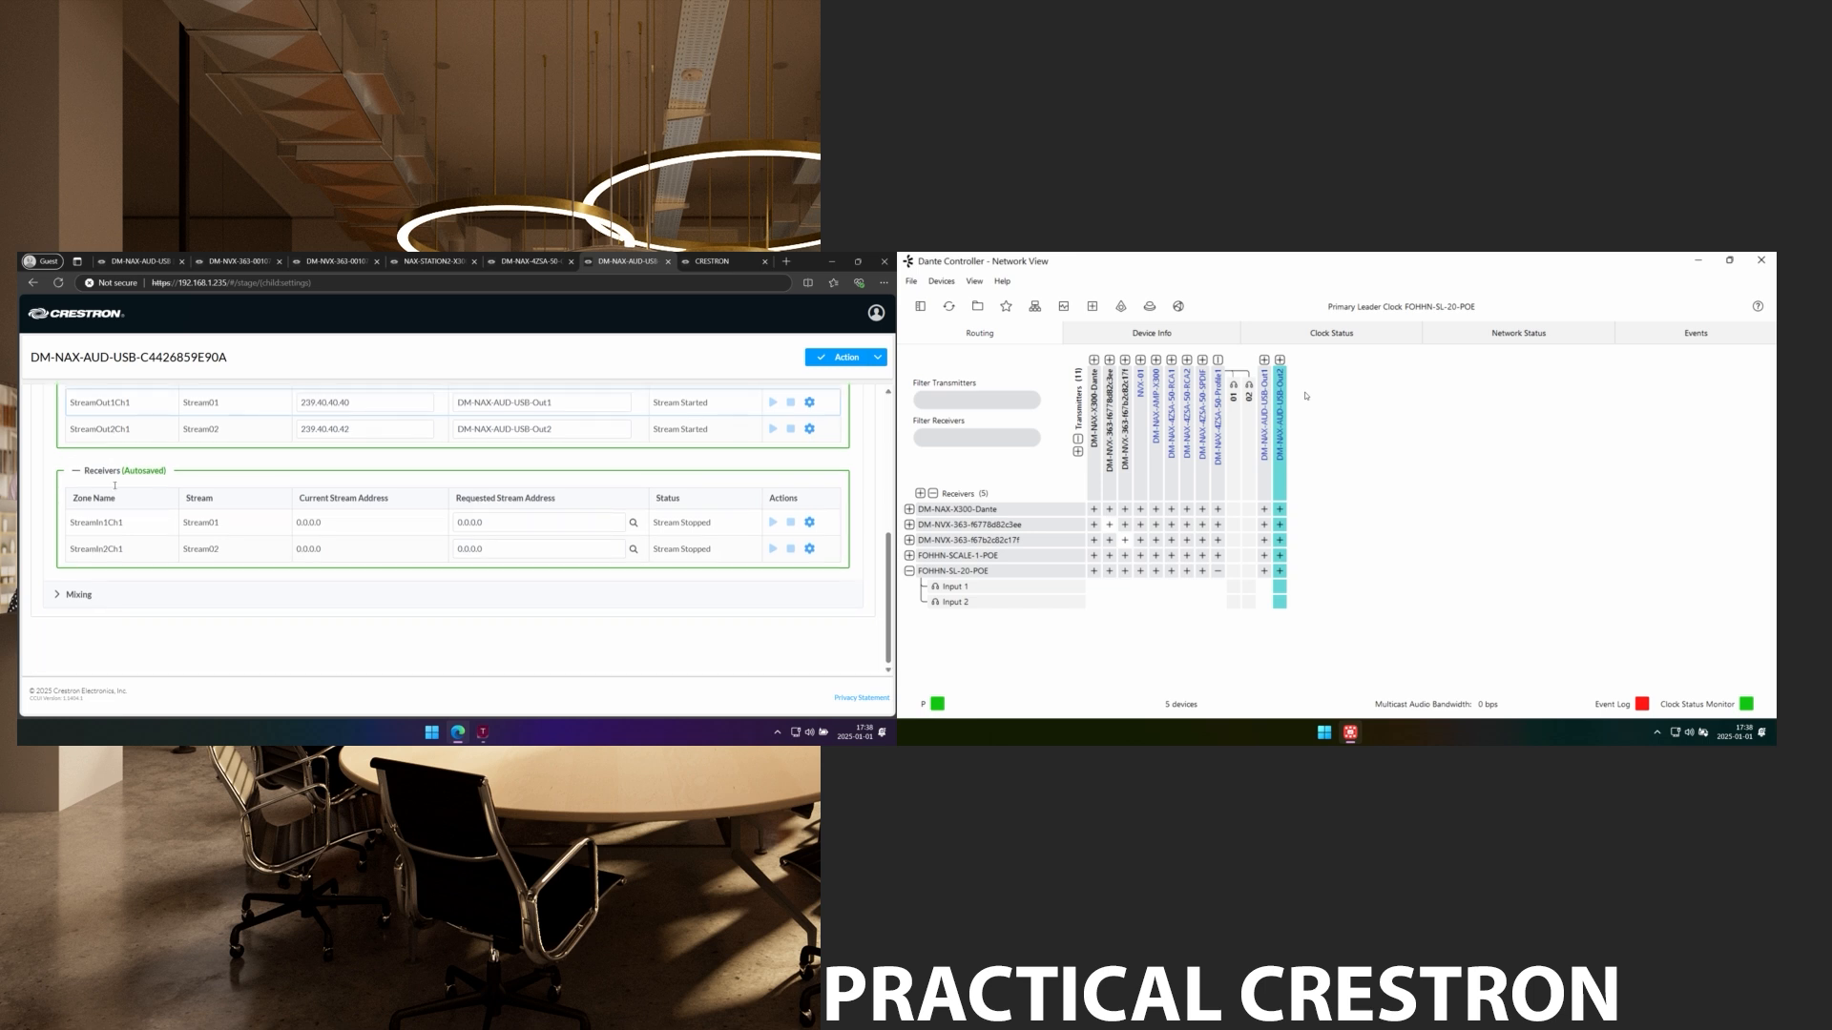
# In Mixing, route USBInLeft/USBInRight to StreamOut2Ch1/Ch2, then delete both routes.
pyautogui.click(84, 598)
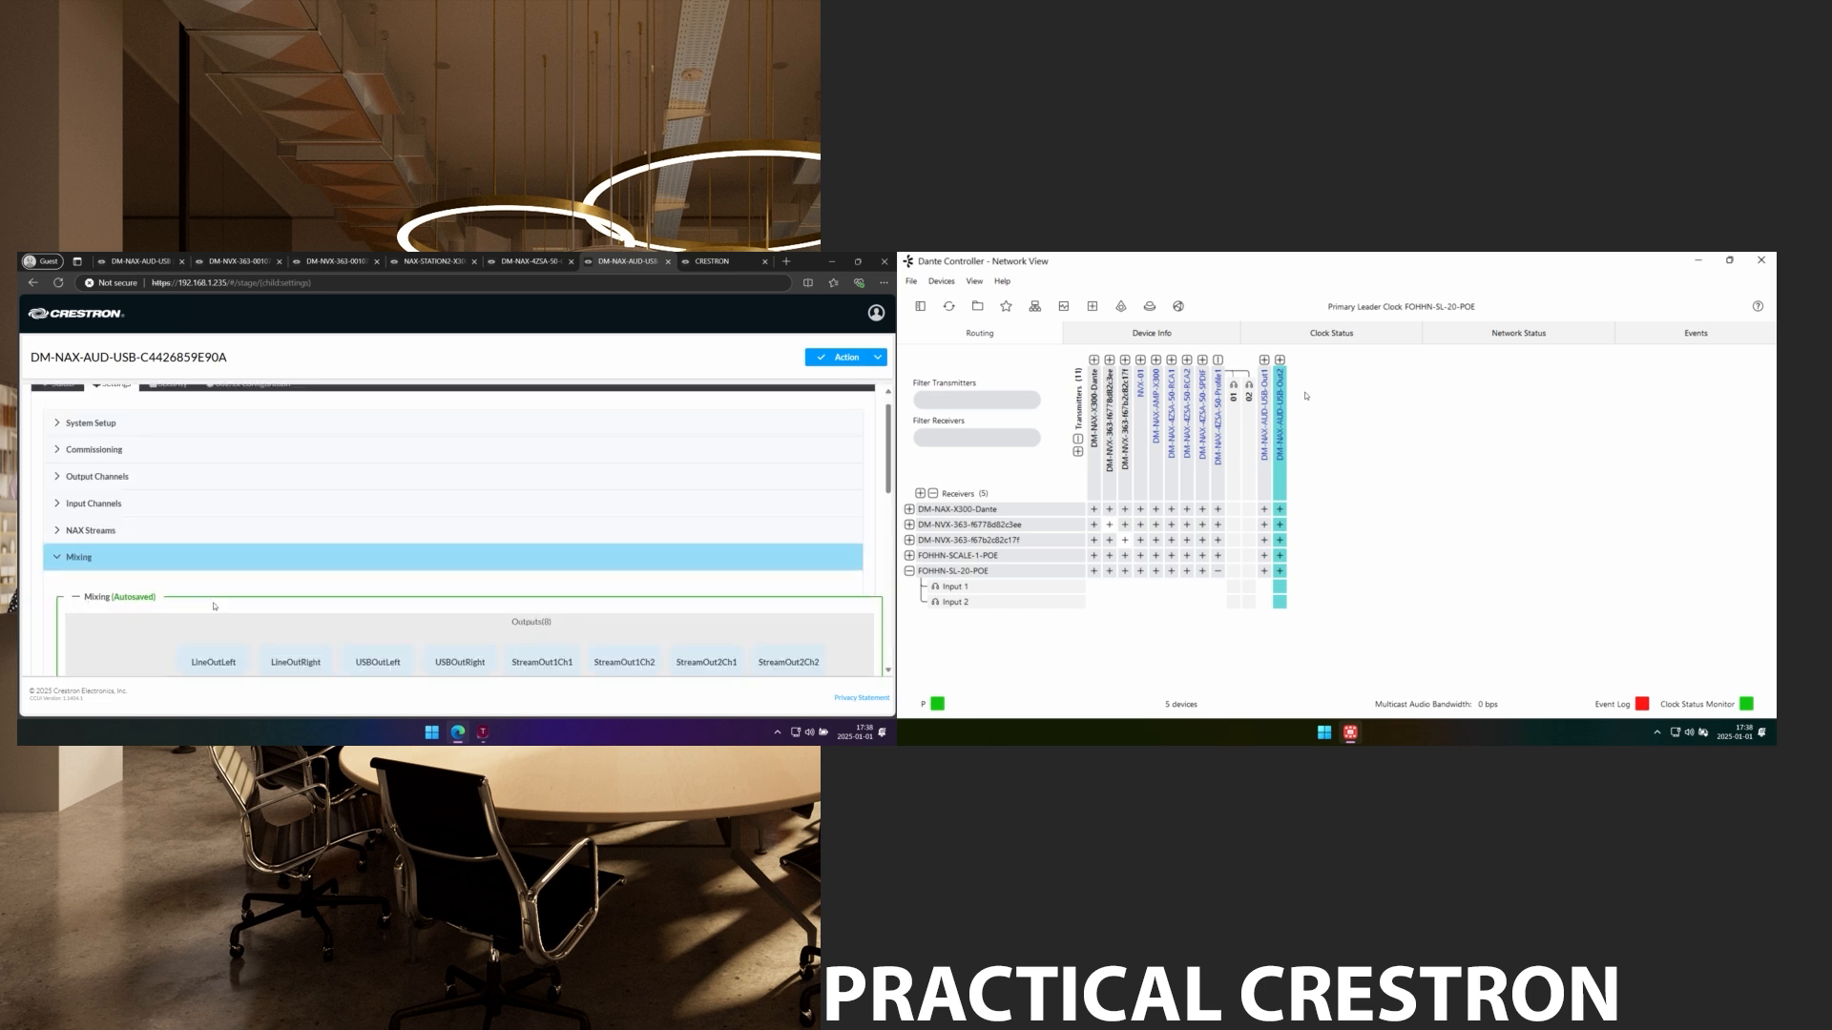
pyautogui.scroll(-3, 214, 606)
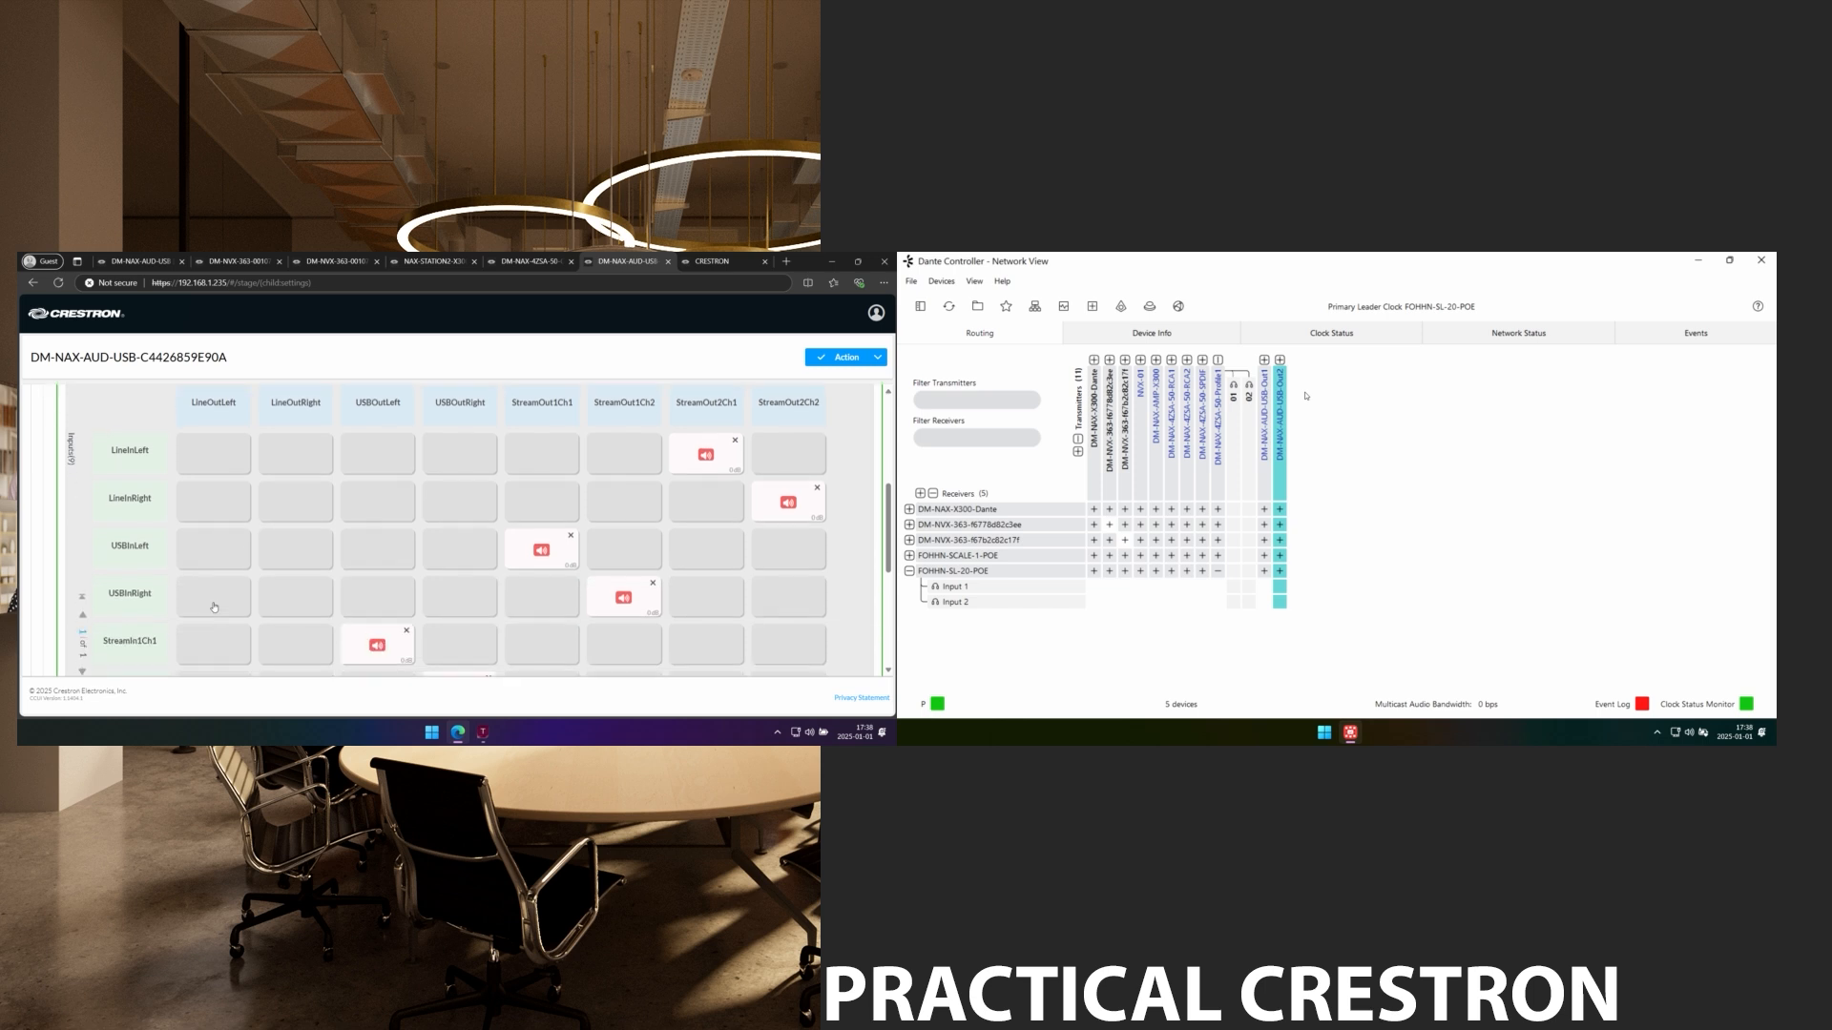
pyautogui.scroll(1, 214, 607)
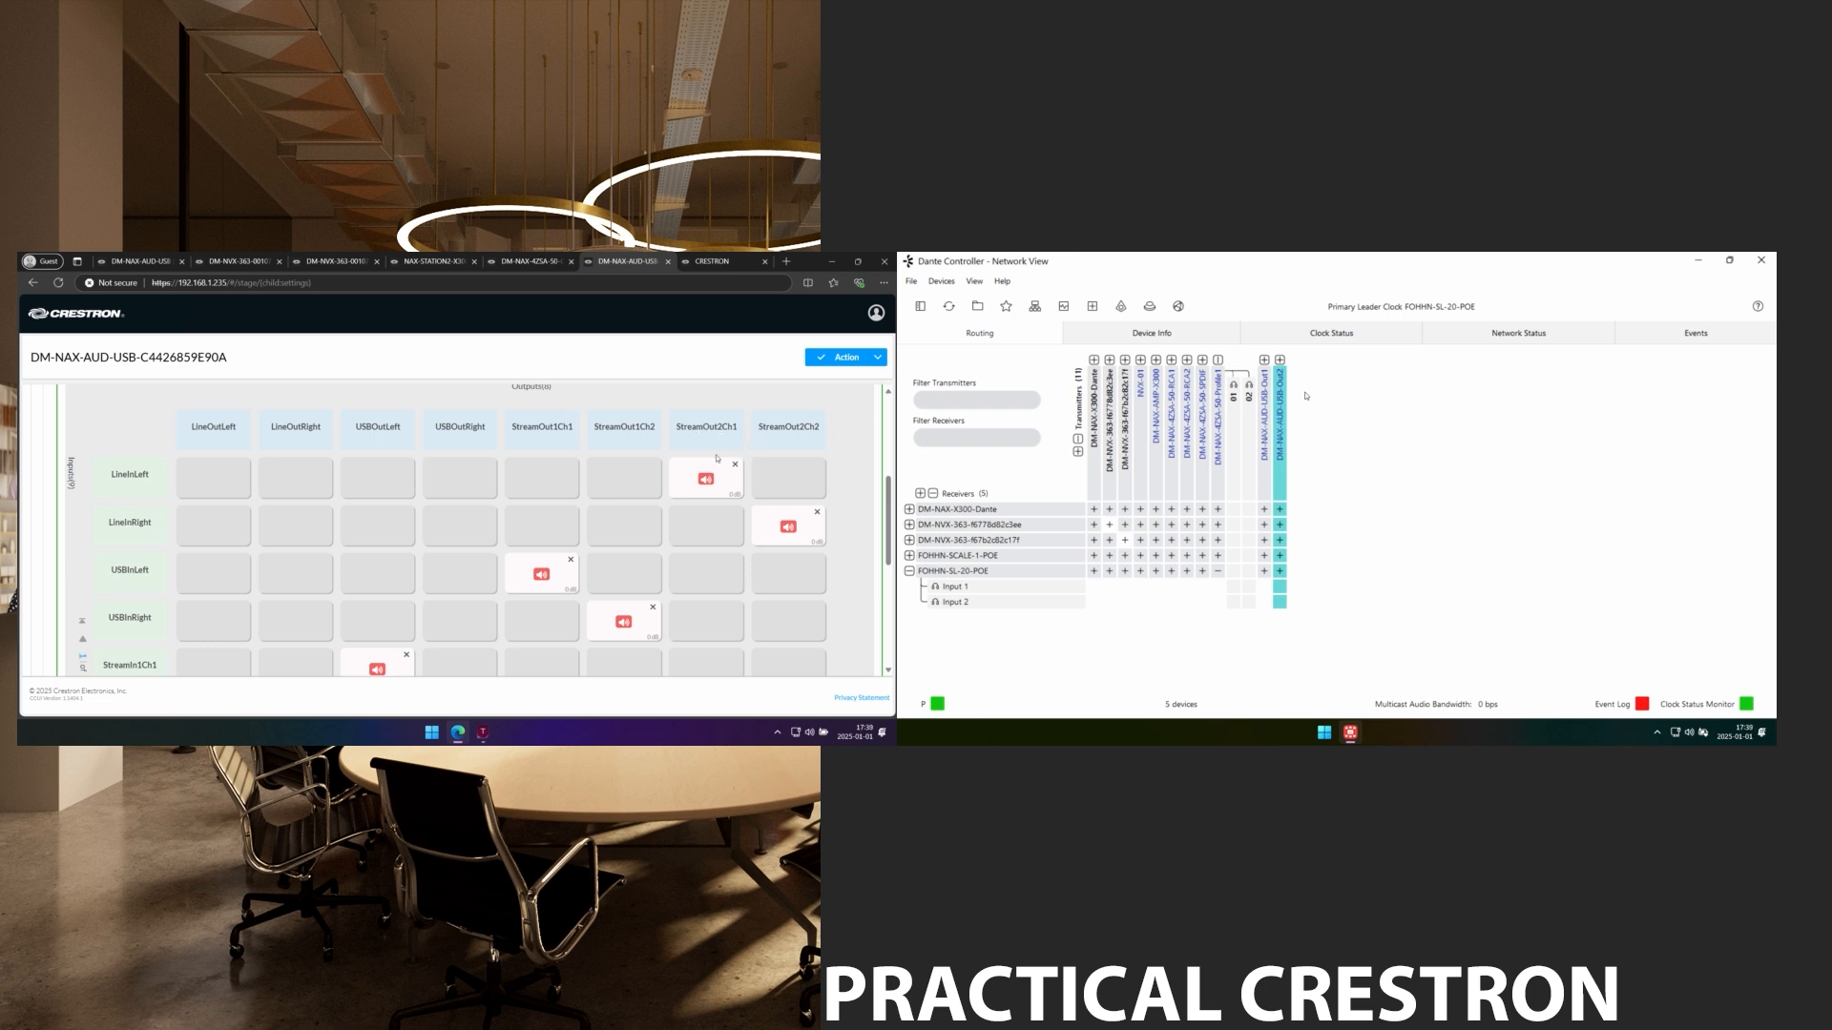
pyautogui.click(711, 587)
pyautogui.click(800, 622)
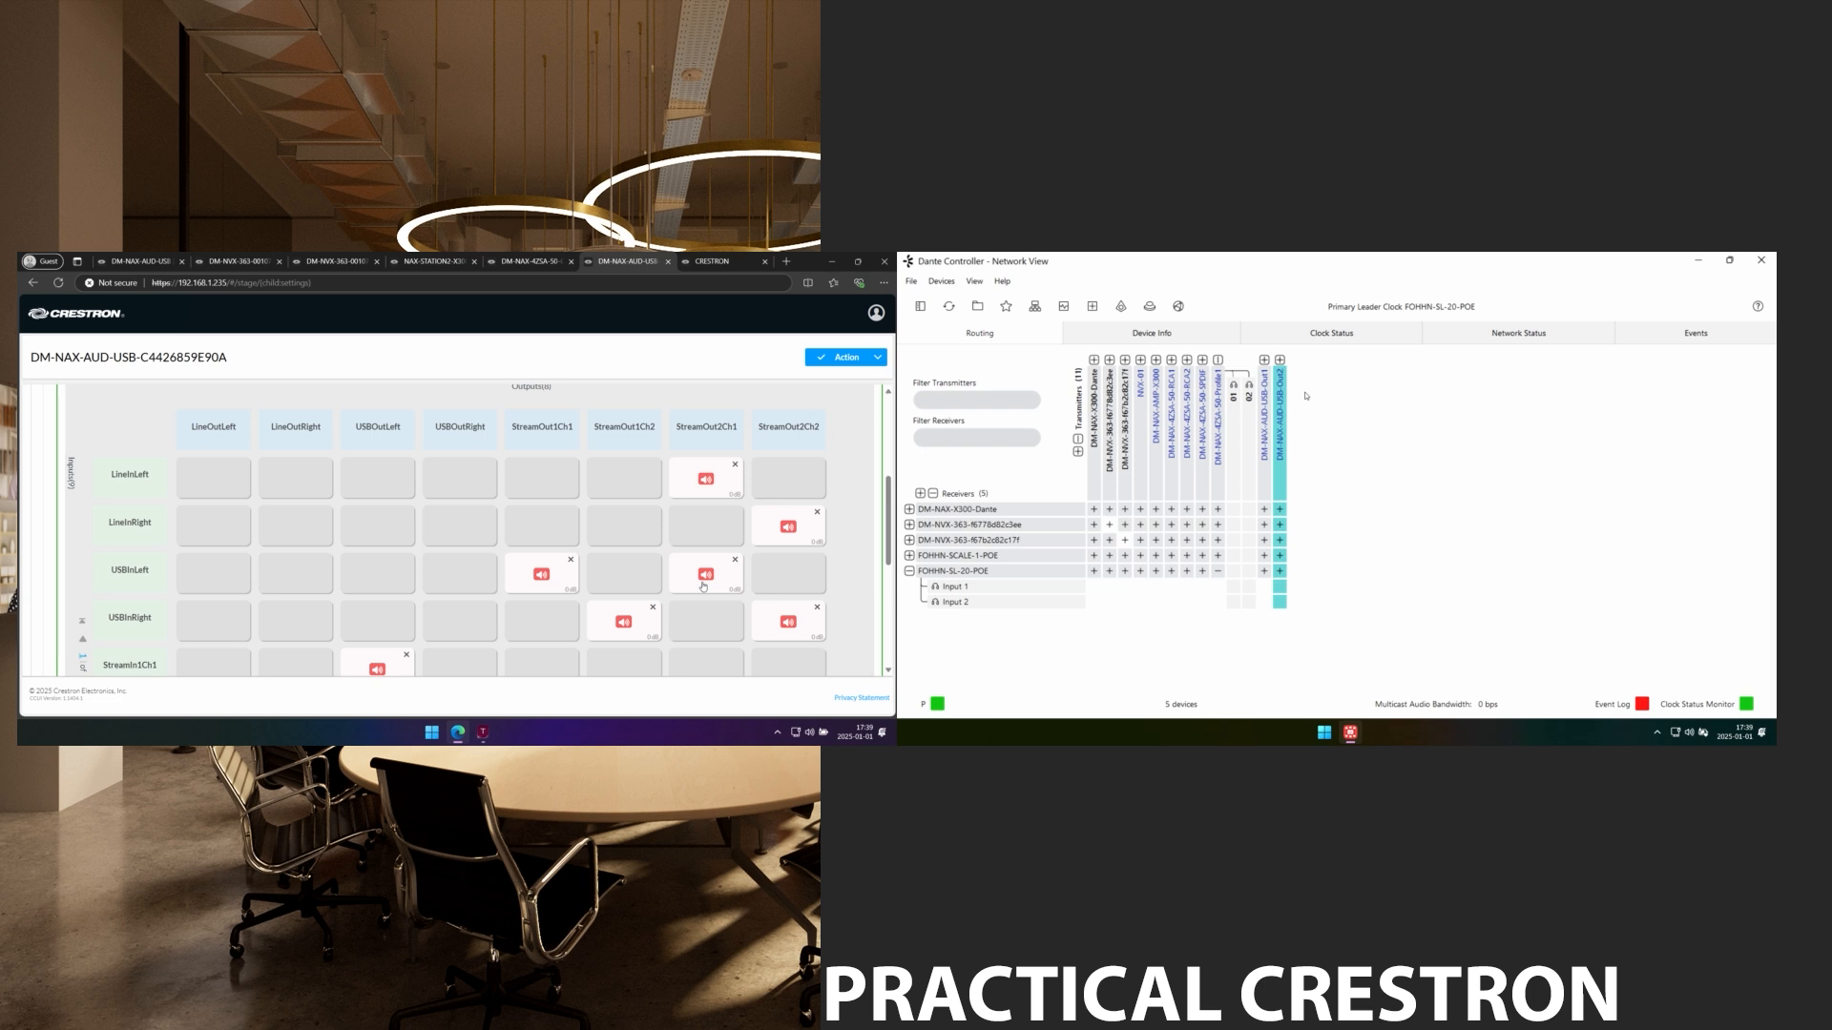
pyautogui.click(735, 560)
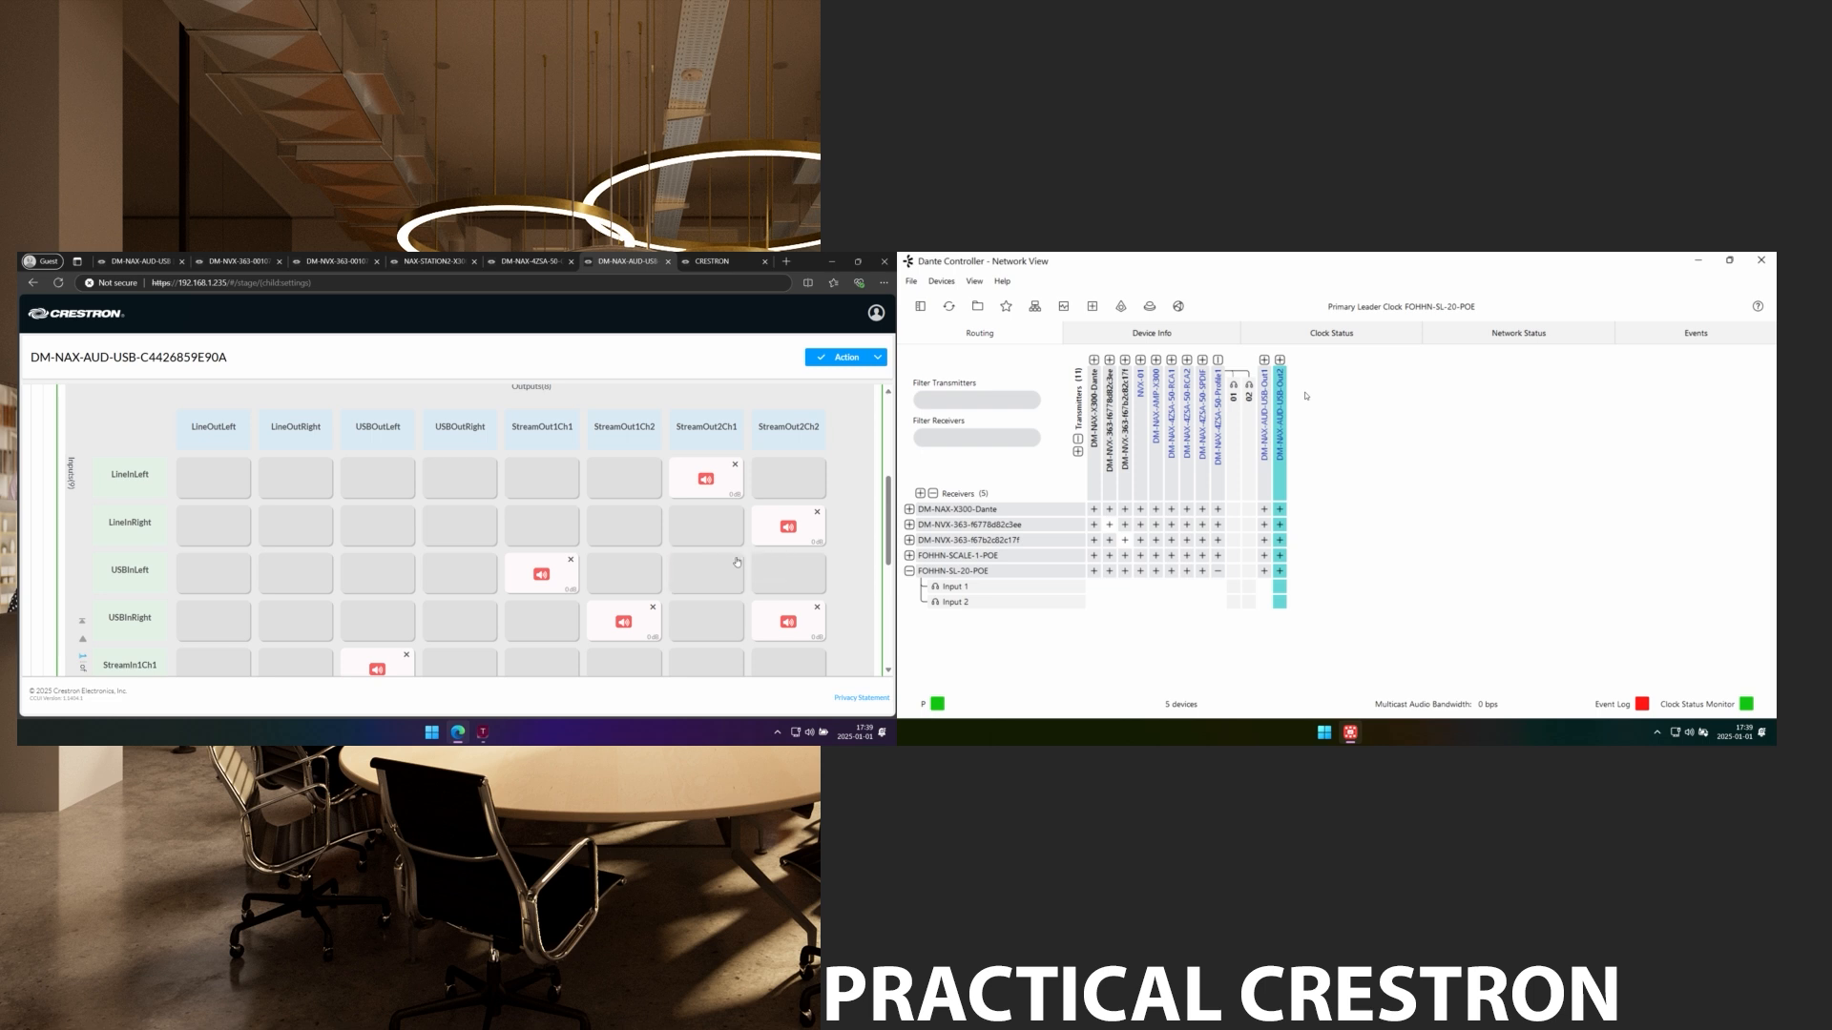
pyautogui.click(816, 607)
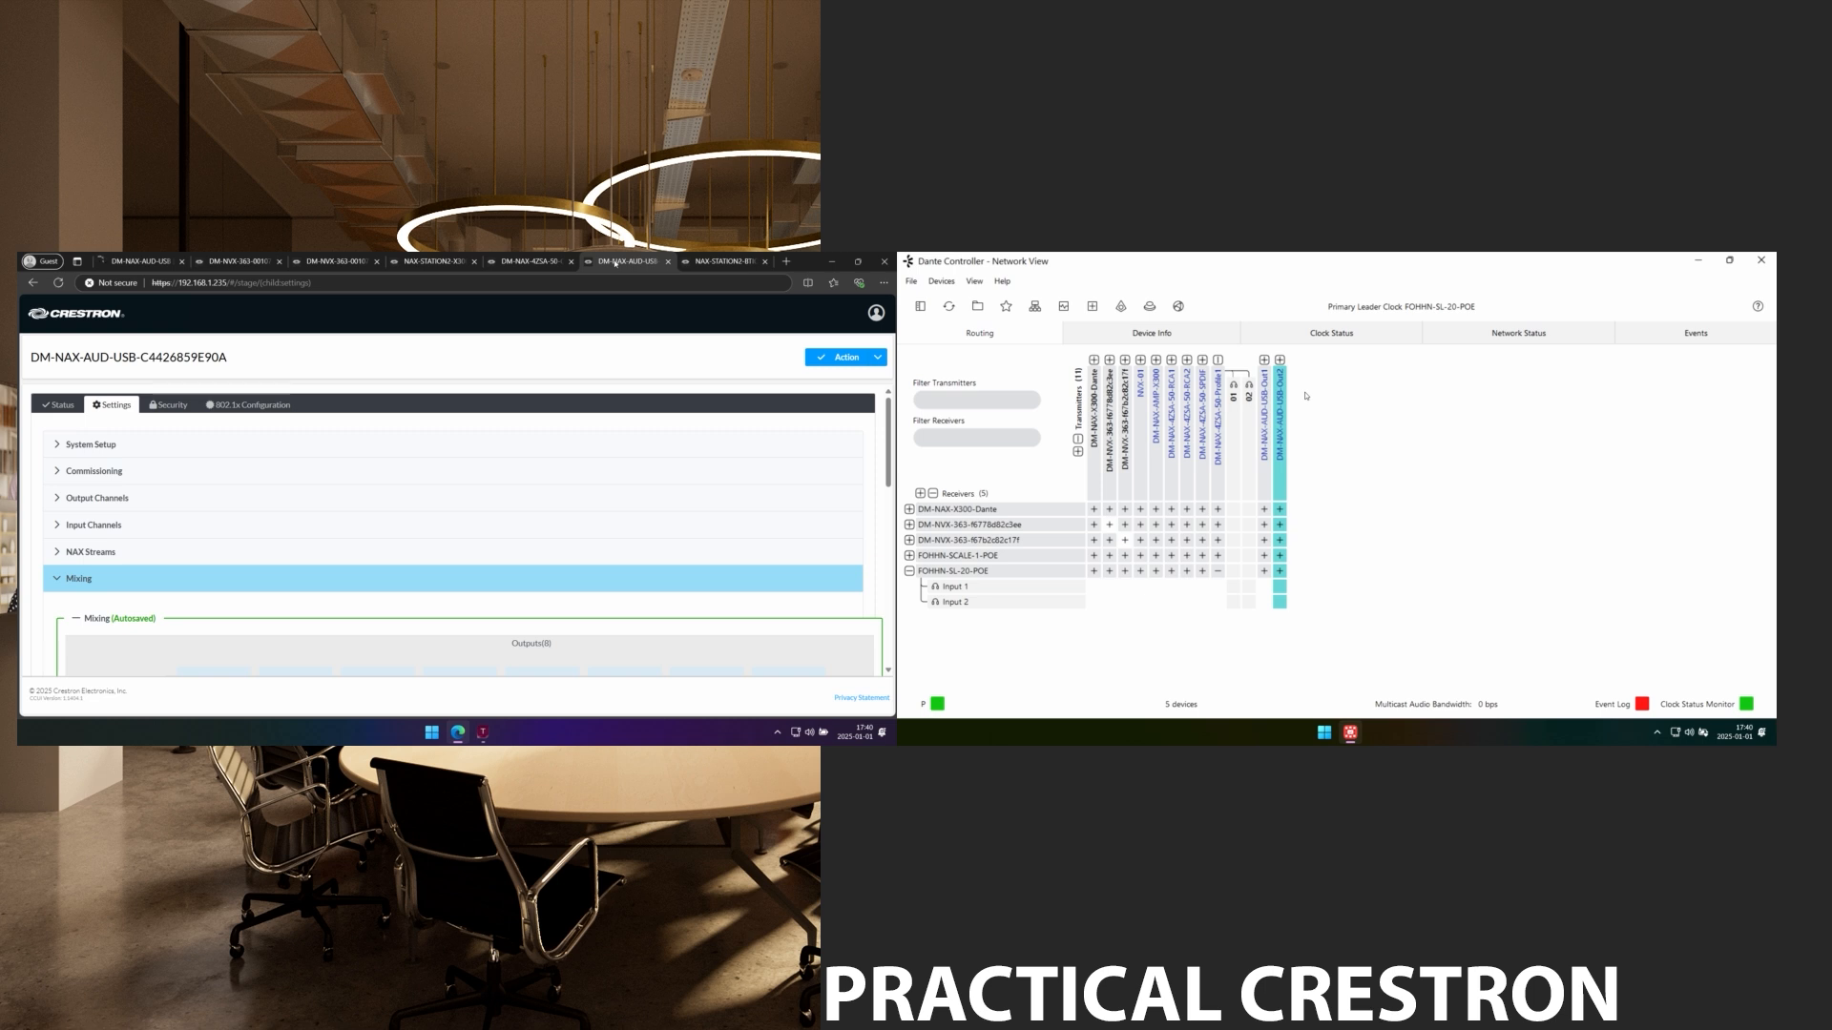
# Find the NAX-STATION2-BTIO's model, DM-NAX-BTIO-1G, and open its Crestron product page.
pyautogui.click(727, 261)
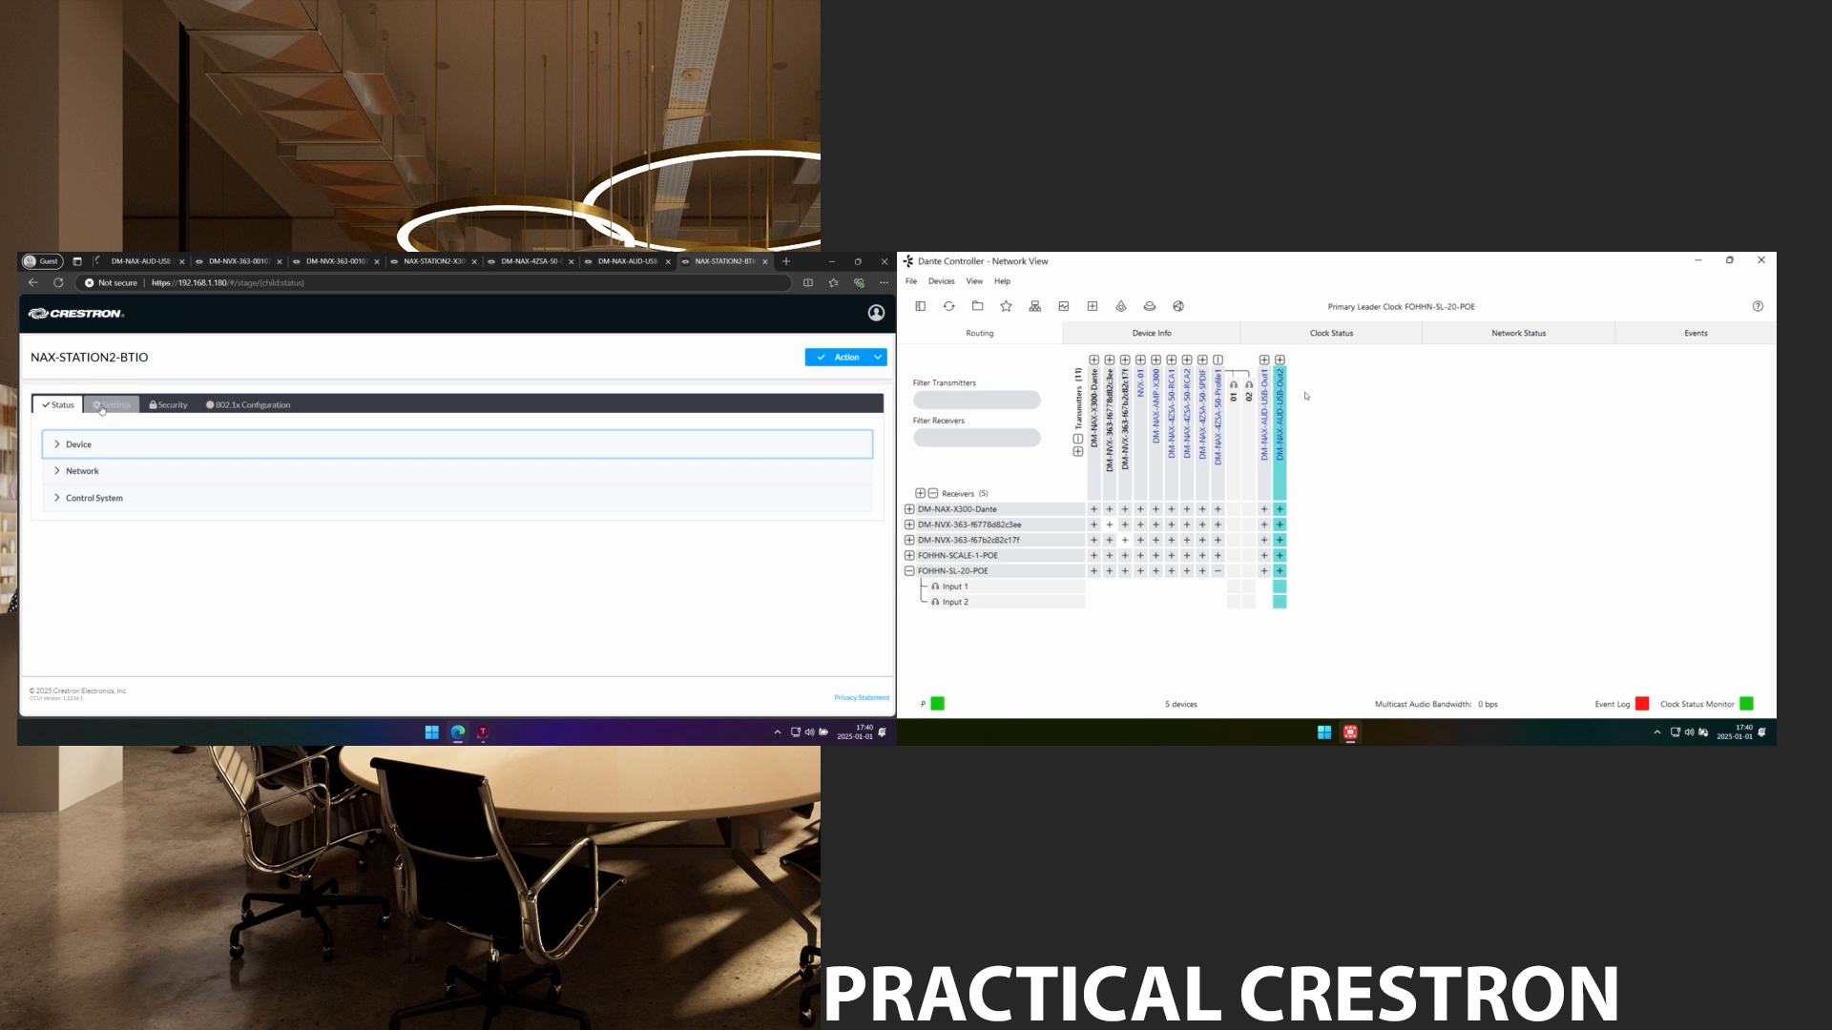
pyautogui.click(89, 448)
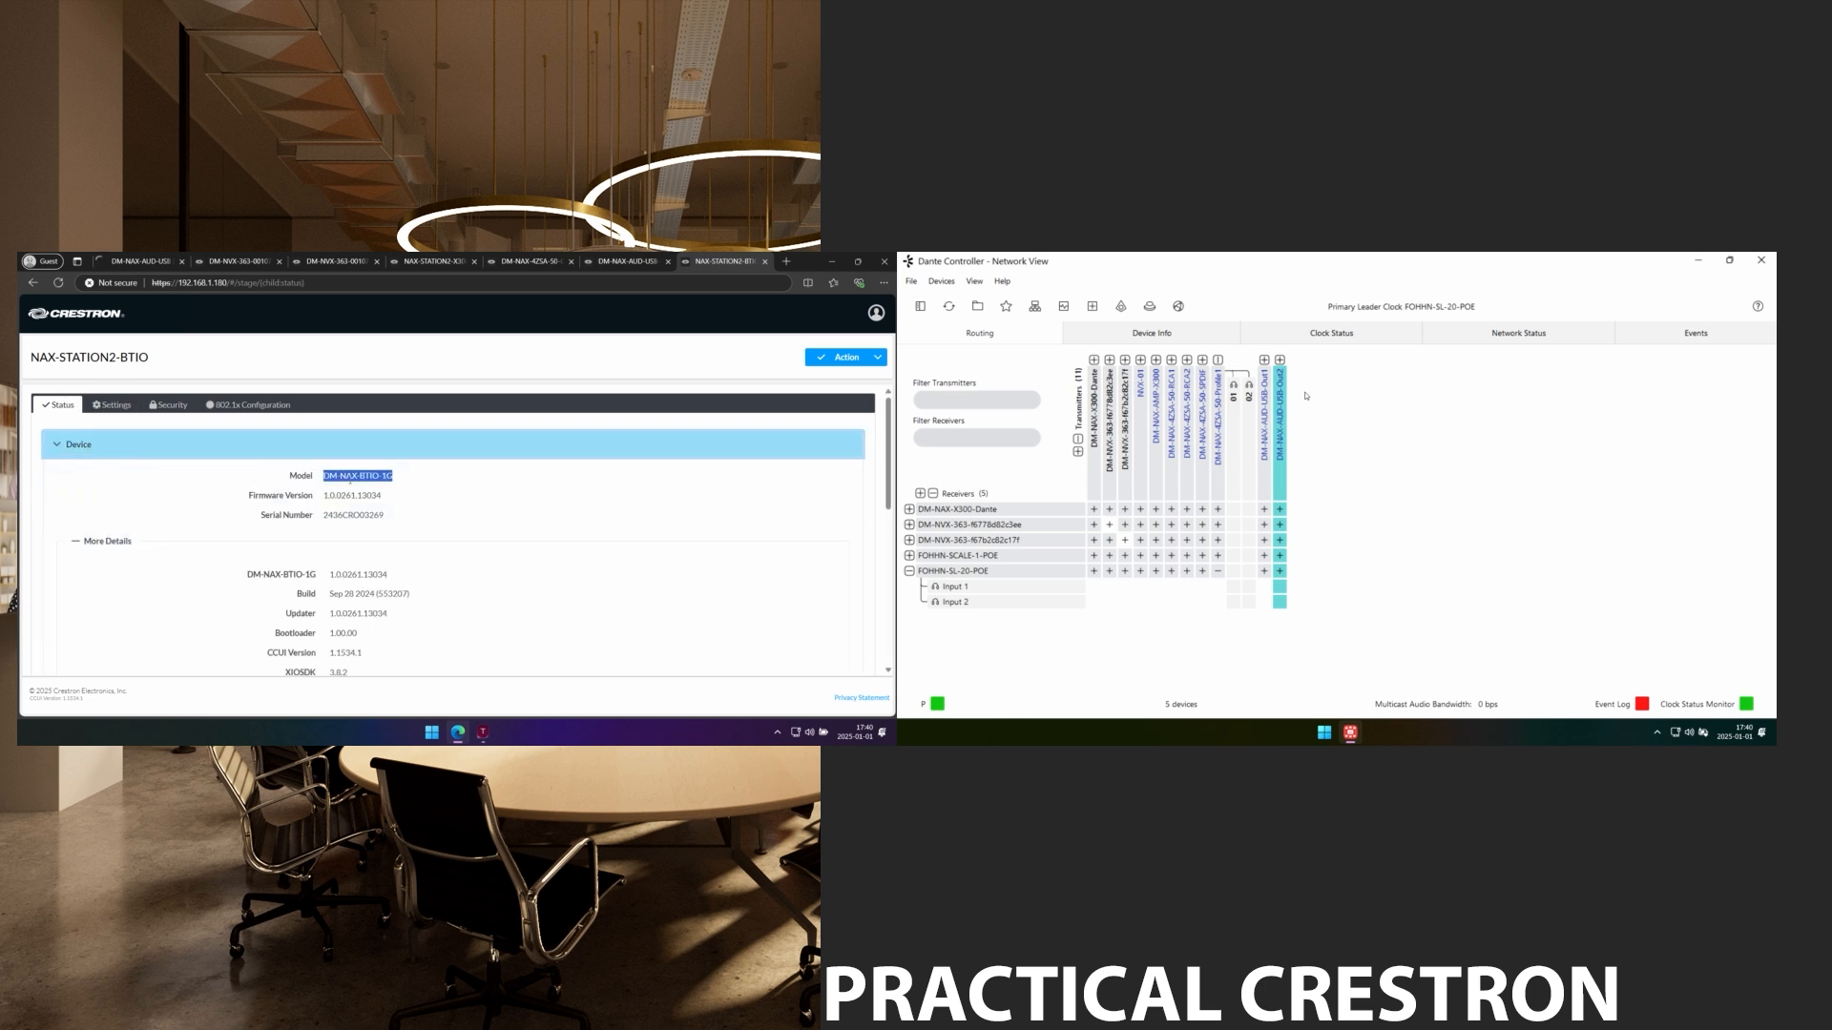
pyautogui.click(393, 475)
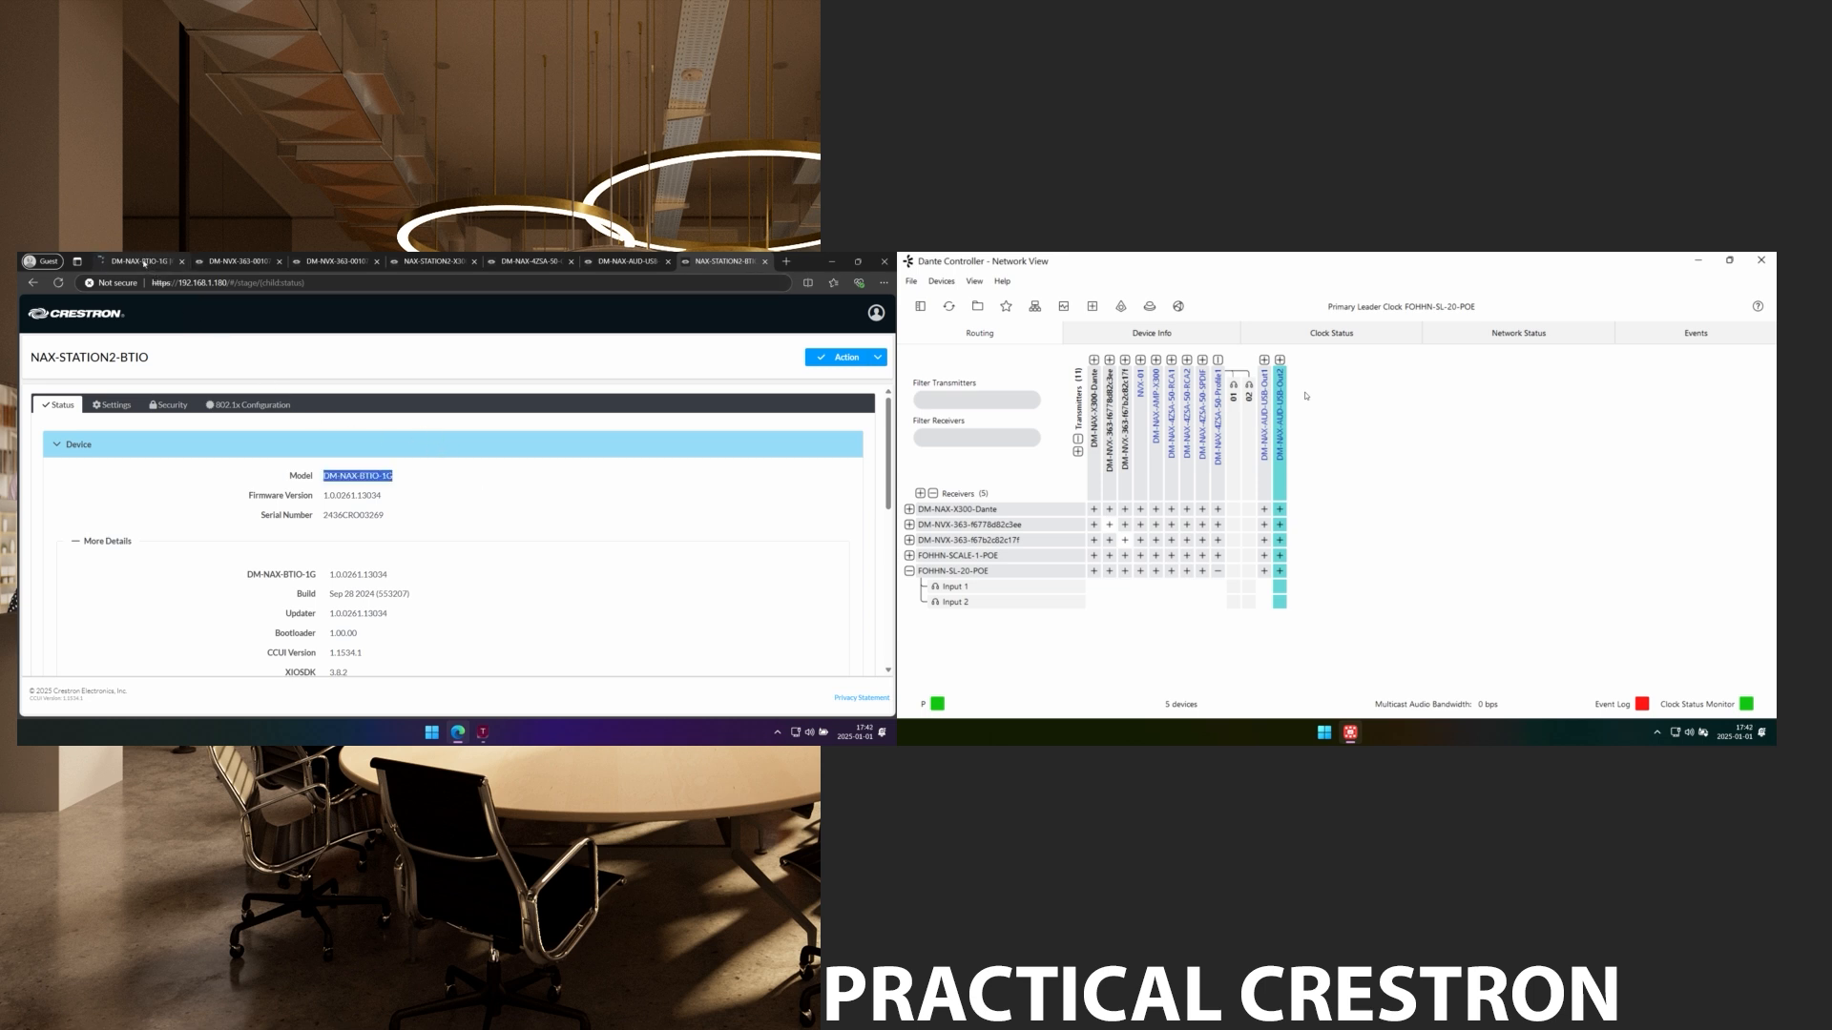
pyautogui.click(145, 264)
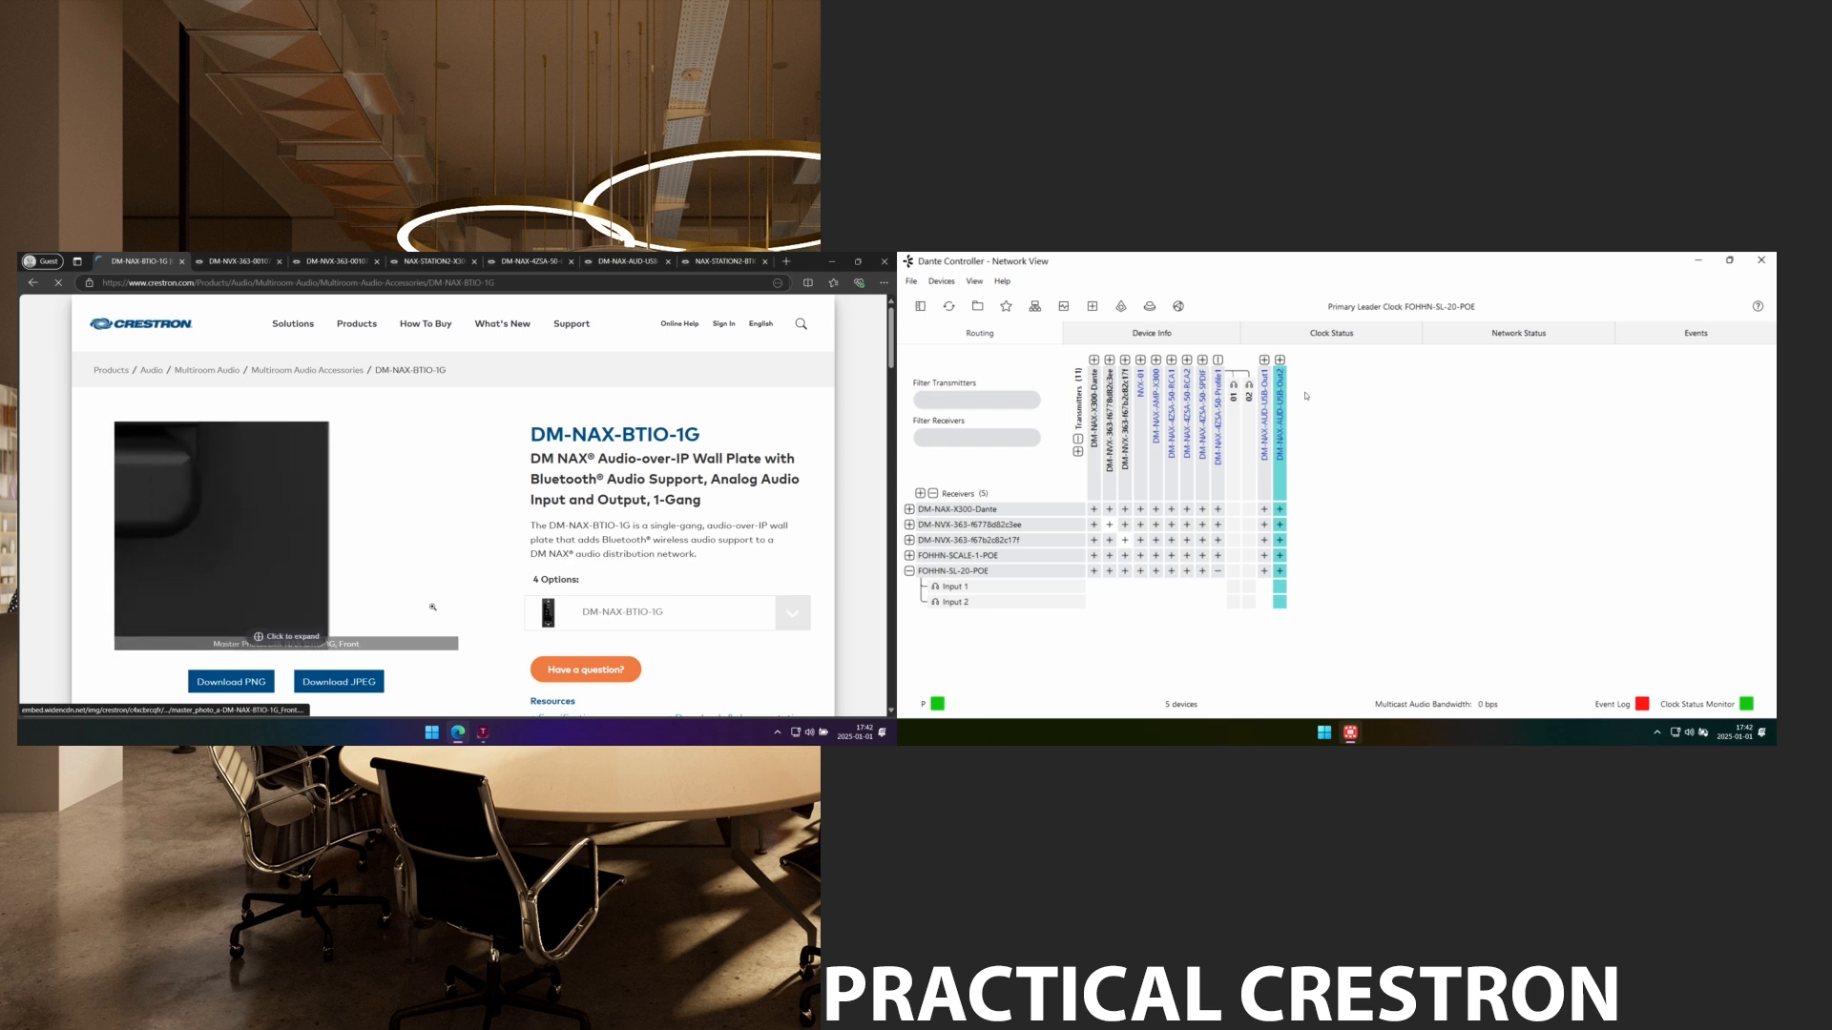
# Enlarge the DM-NAX-BTIO-1G front photo, then return to the NAX-STATION2-BTIO Status page.
pyautogui.click(408, 581)
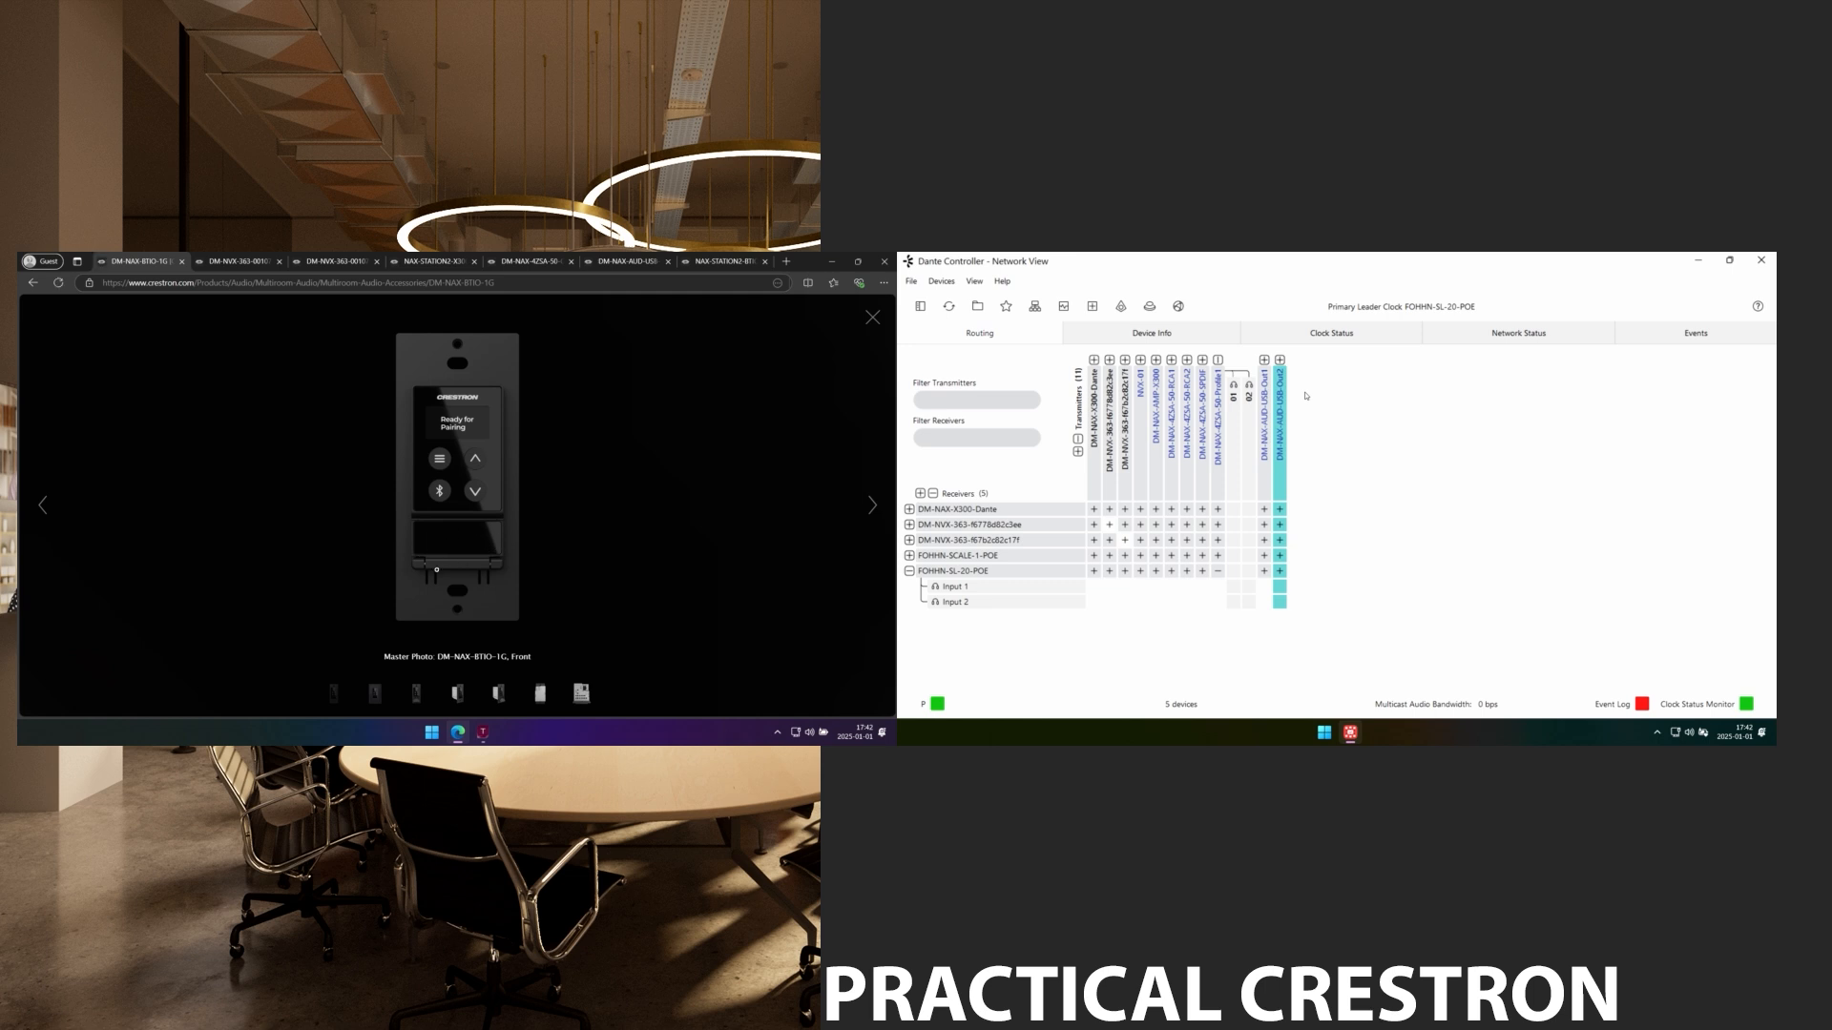
pyautogui.click(722, 264)
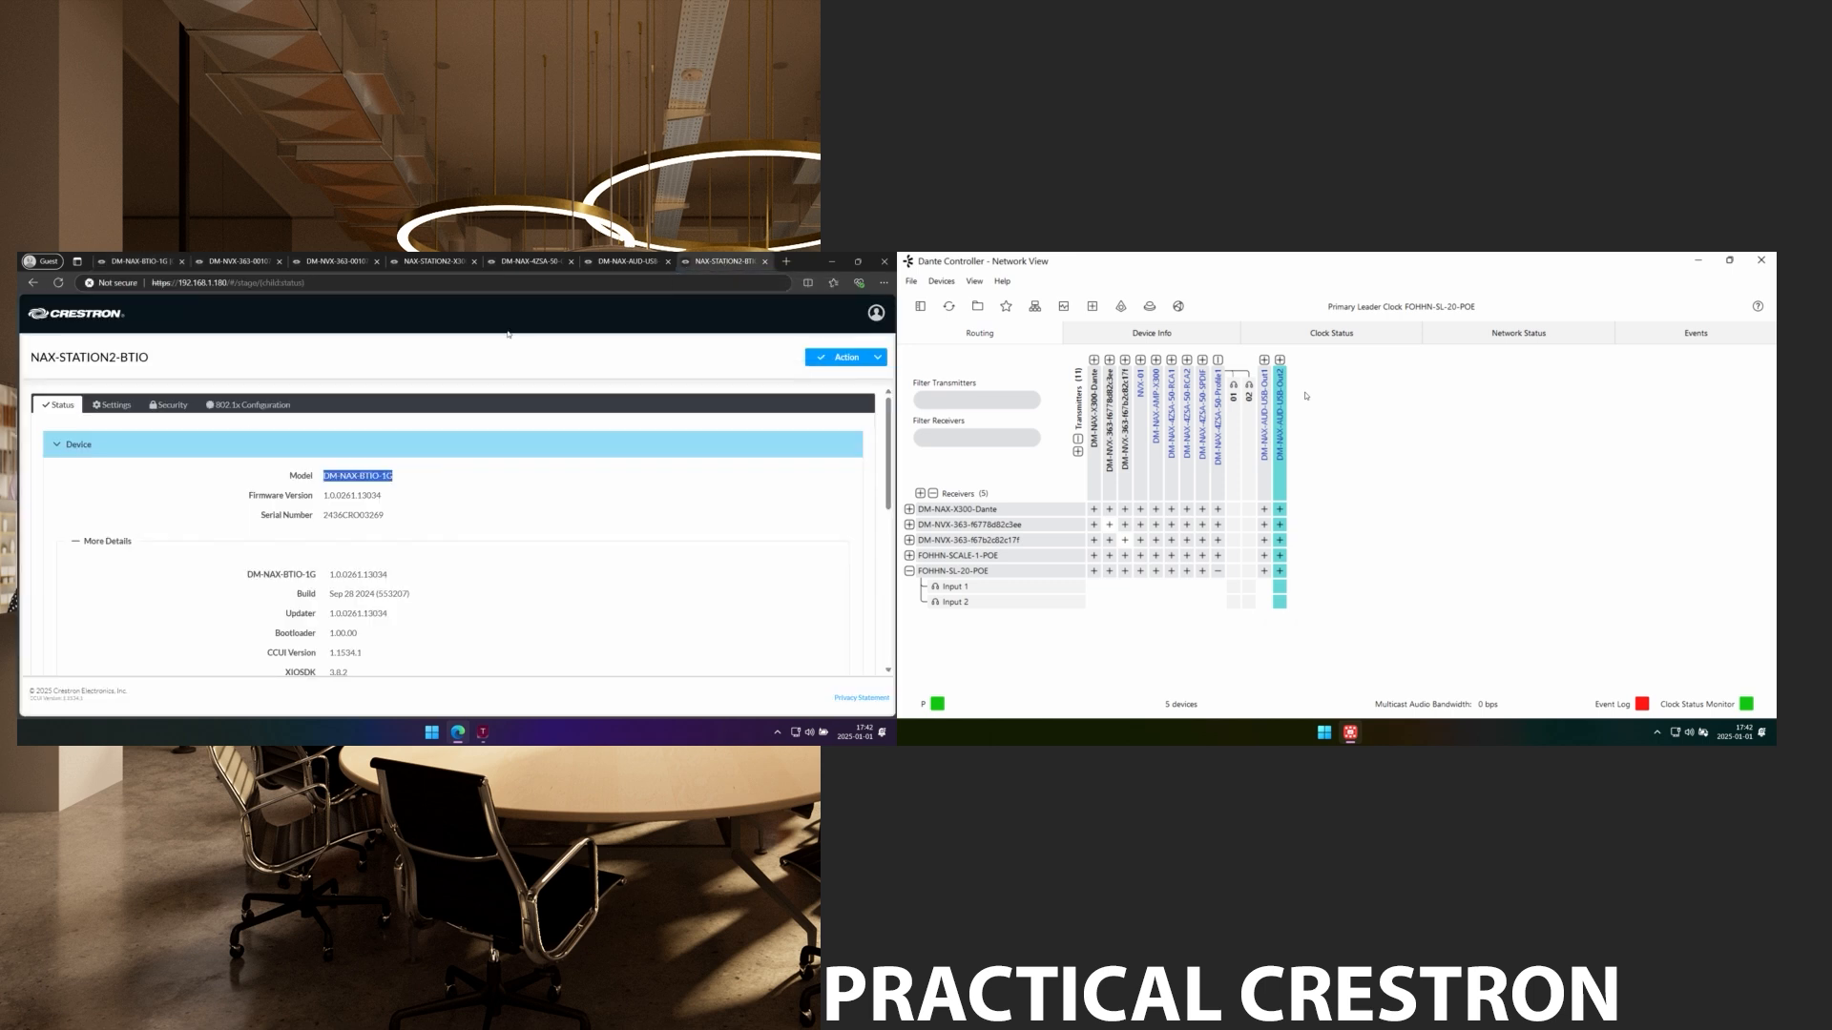
# In NAX Streams, set the first transmitter to 239.50.50.50 named DM-NAX-BTIO-1G-Ch1.
pyautogui.click(112, 404)
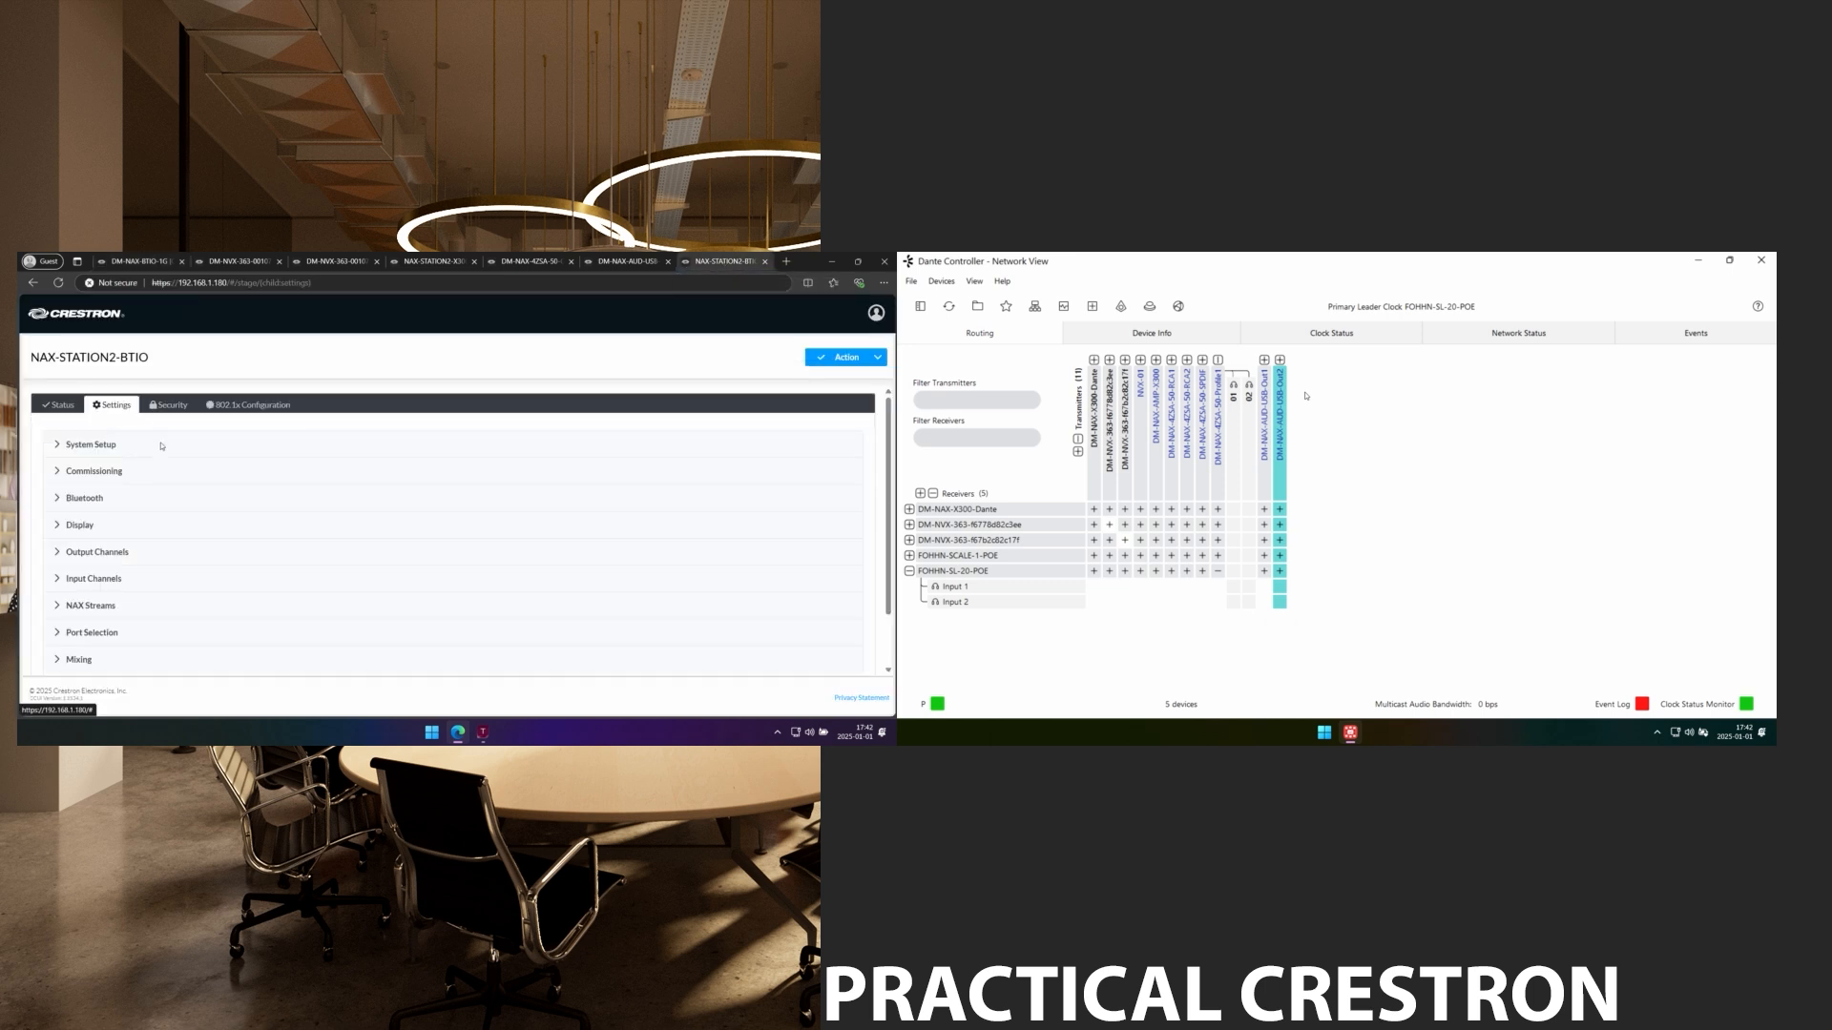
pyautogui.click(96, 605)
pyautogui.scroll(-3, 167, 603)
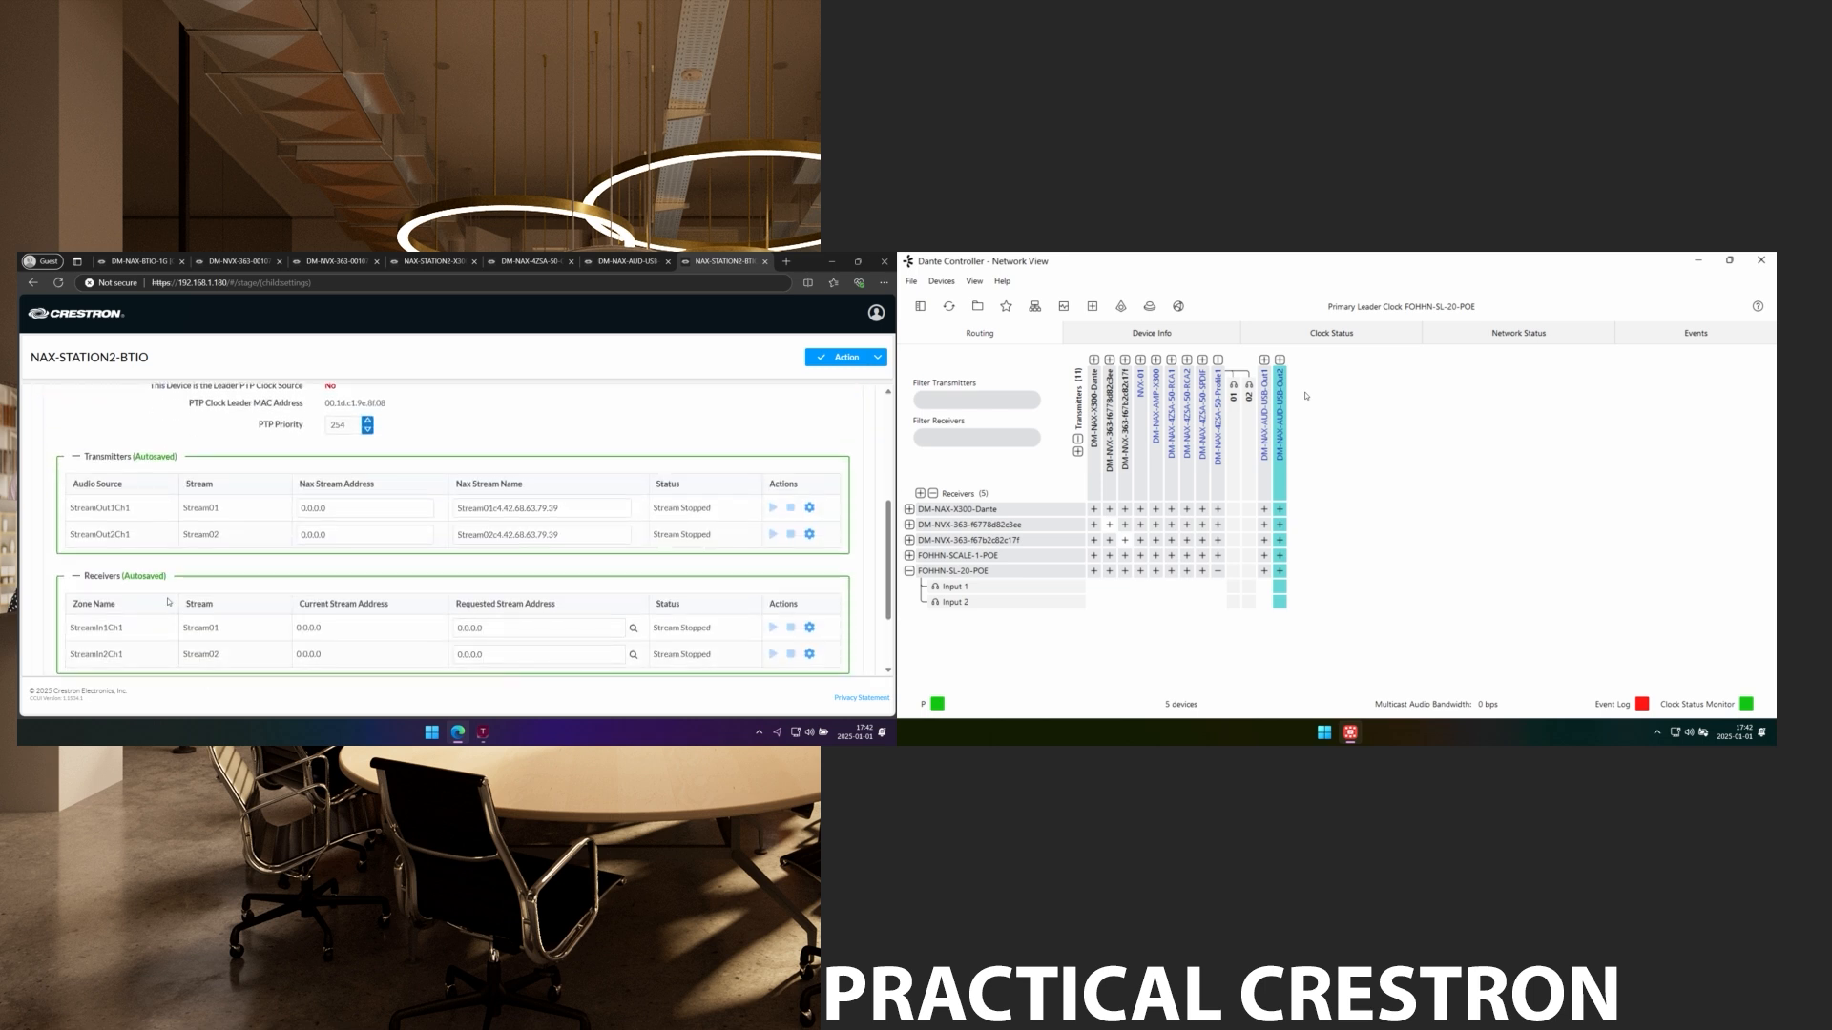
pyautogui.tripleClick(327, 510)
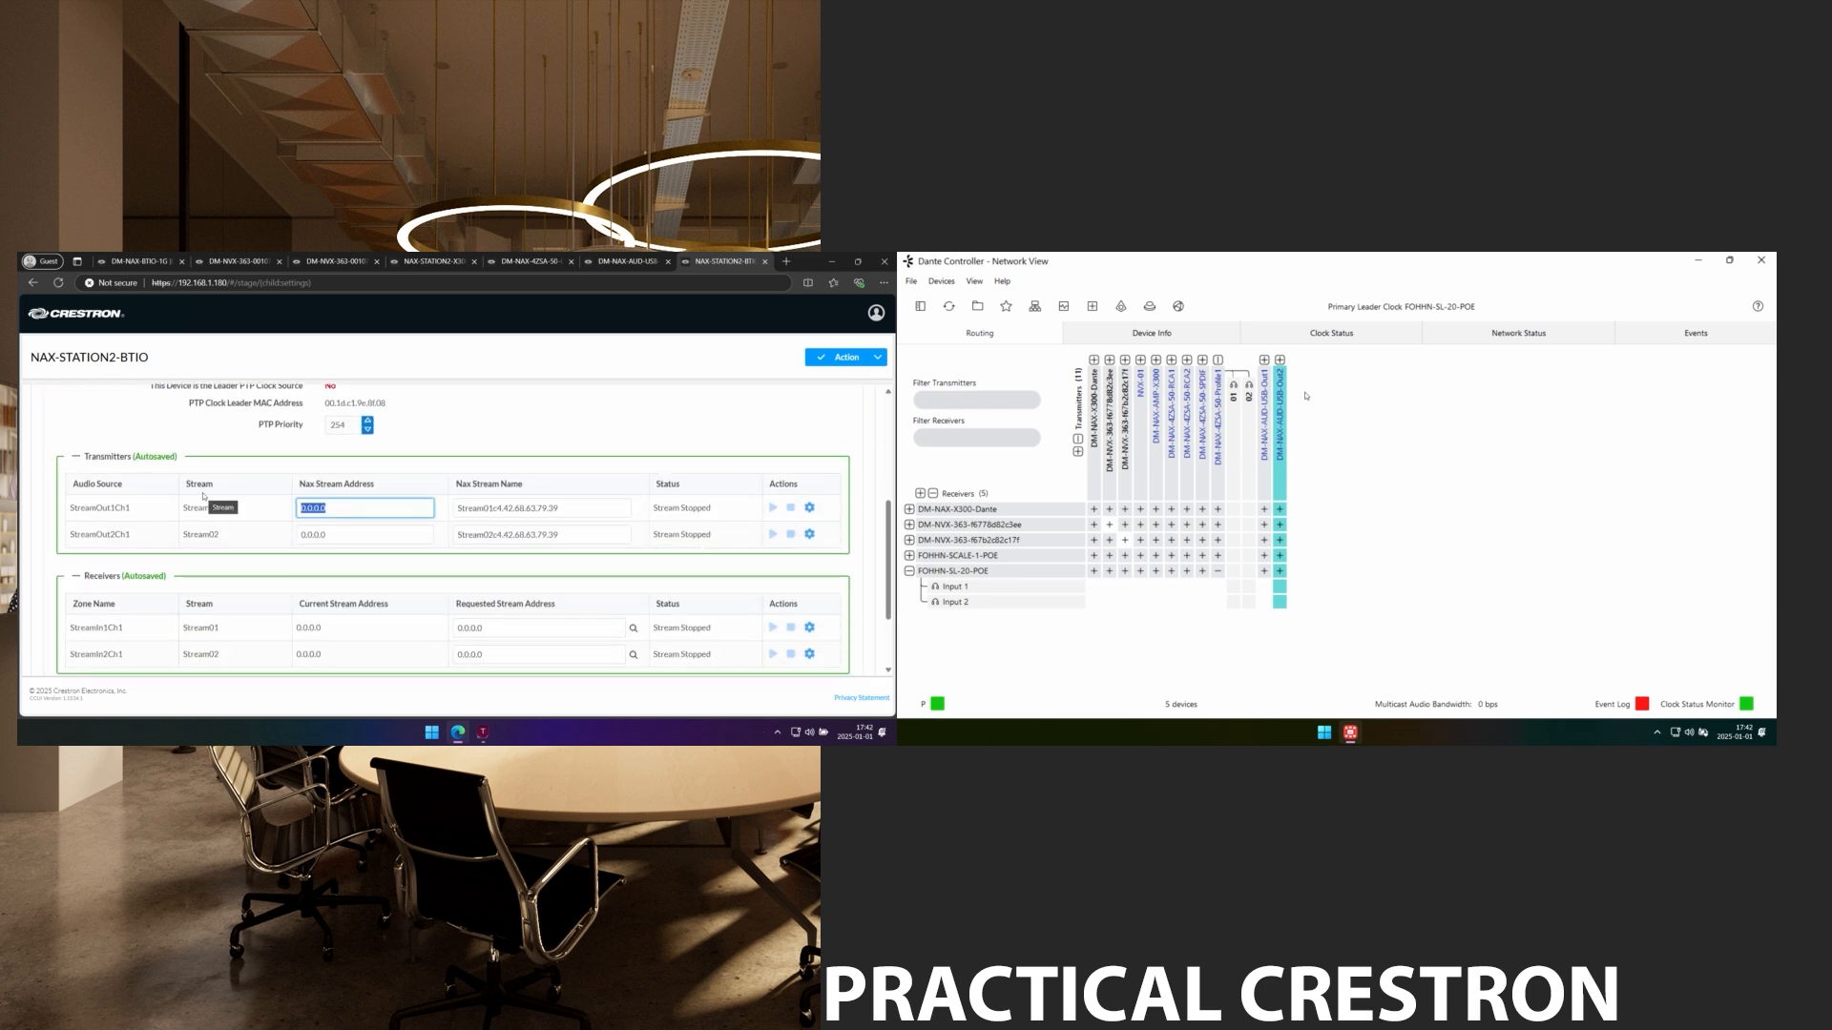
pyautogui.write('239.50.50.50')
pyautogui.press('Tab')
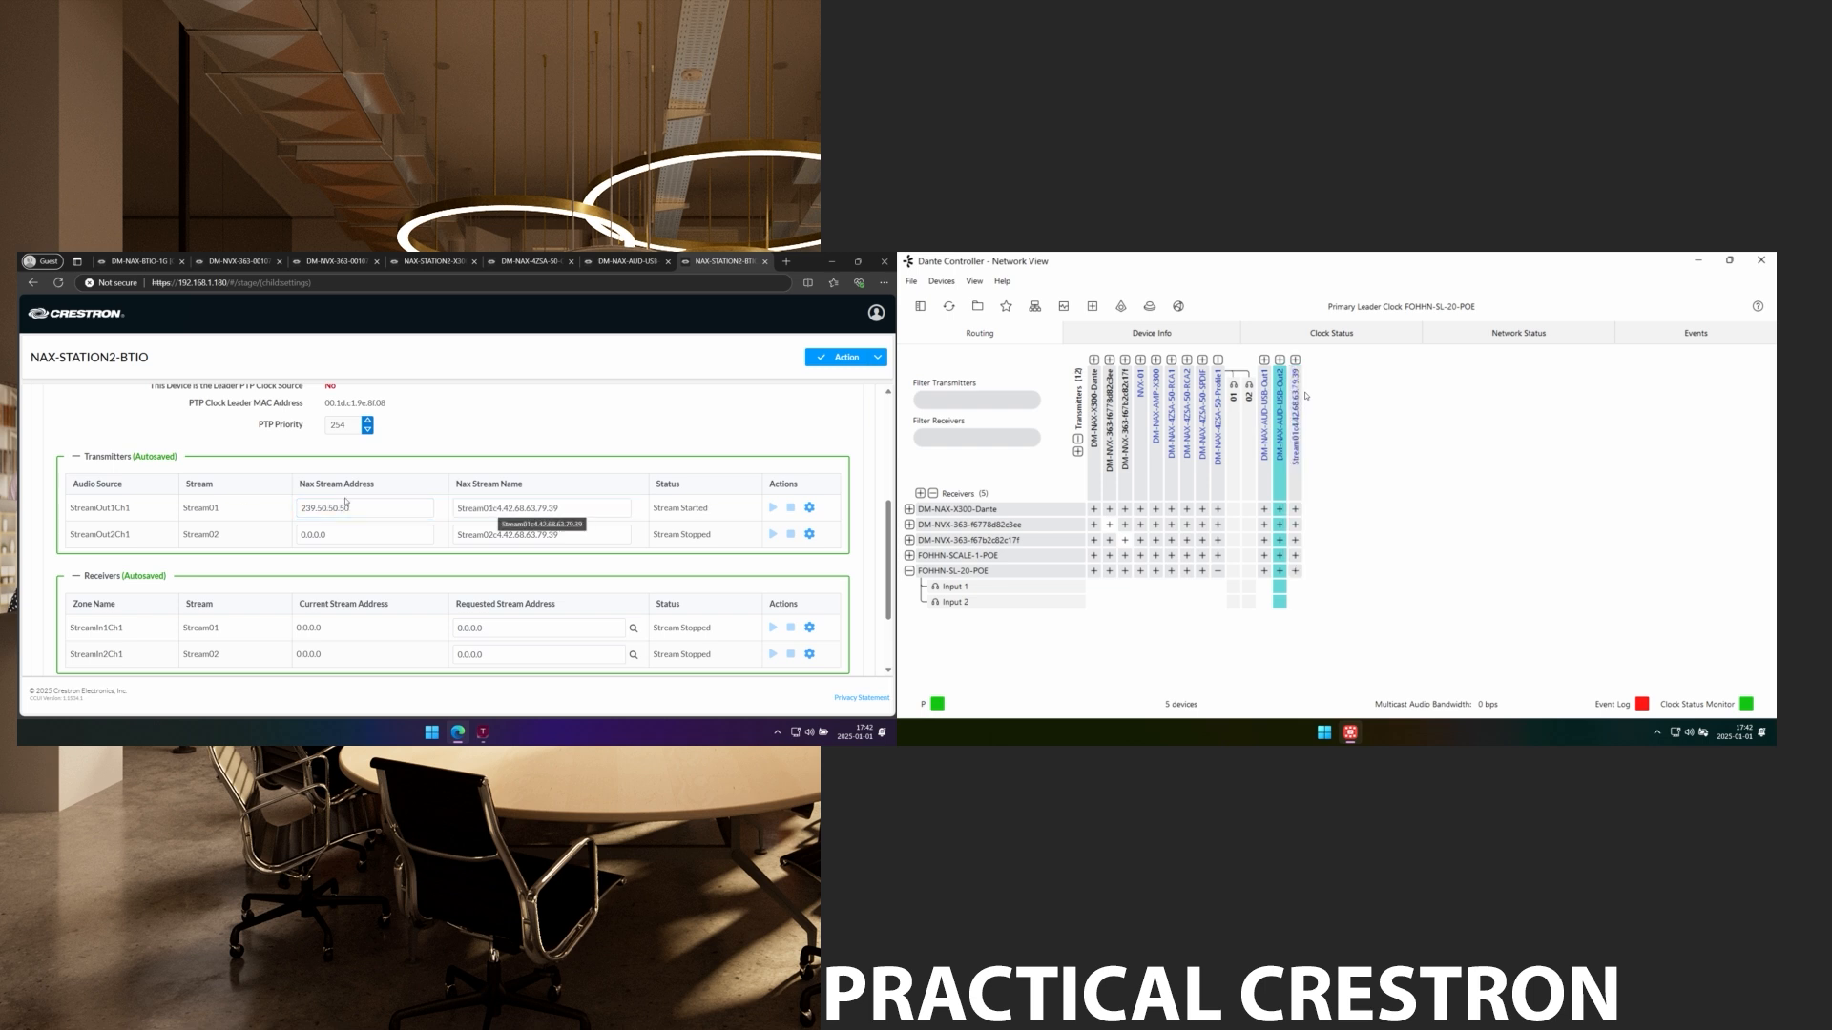
pyautogui.click(584, 514)
pyautogui.tripleClick(584, 513)
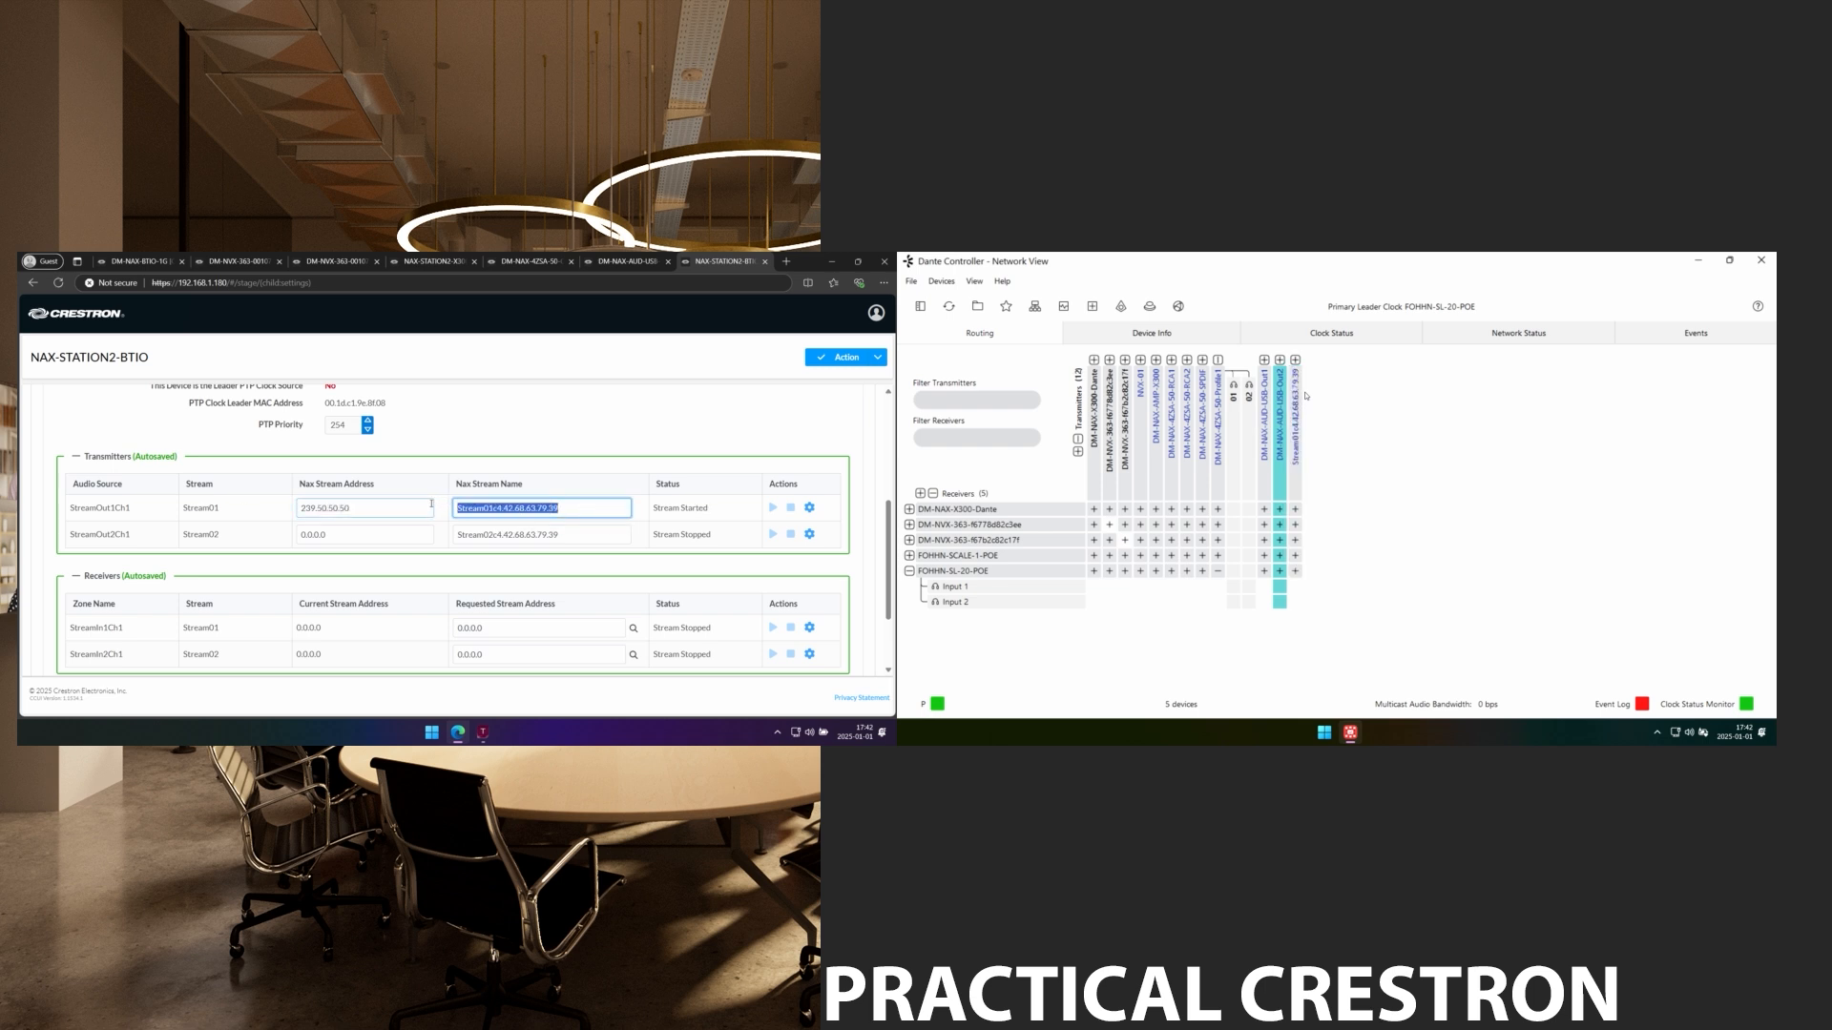
pyautogui.write('DM-NAX-BTIO-1G')
# Set the second transmitter to 239.50.50.52 named DM-NAX-BTIO-1G-Ch2.
pyautogui.press('Tab')
pyautogui.write('2')
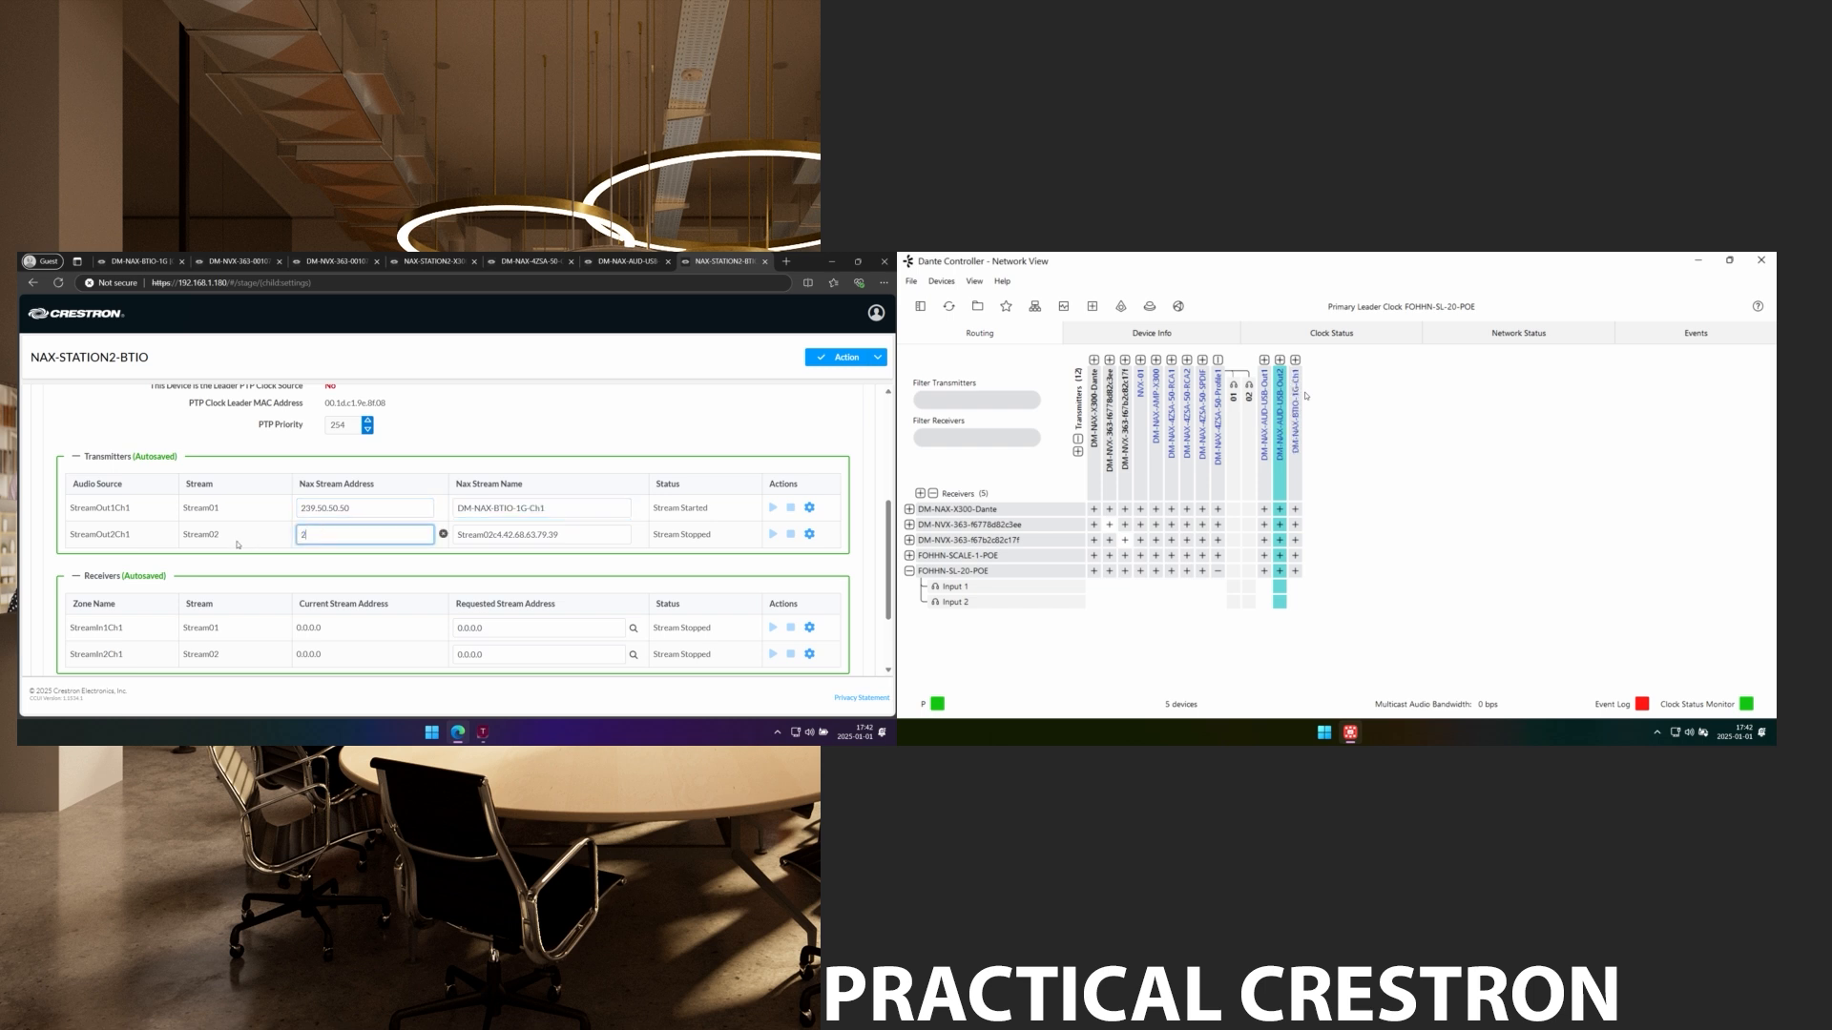
pyautogui.write('39.50.50.52')
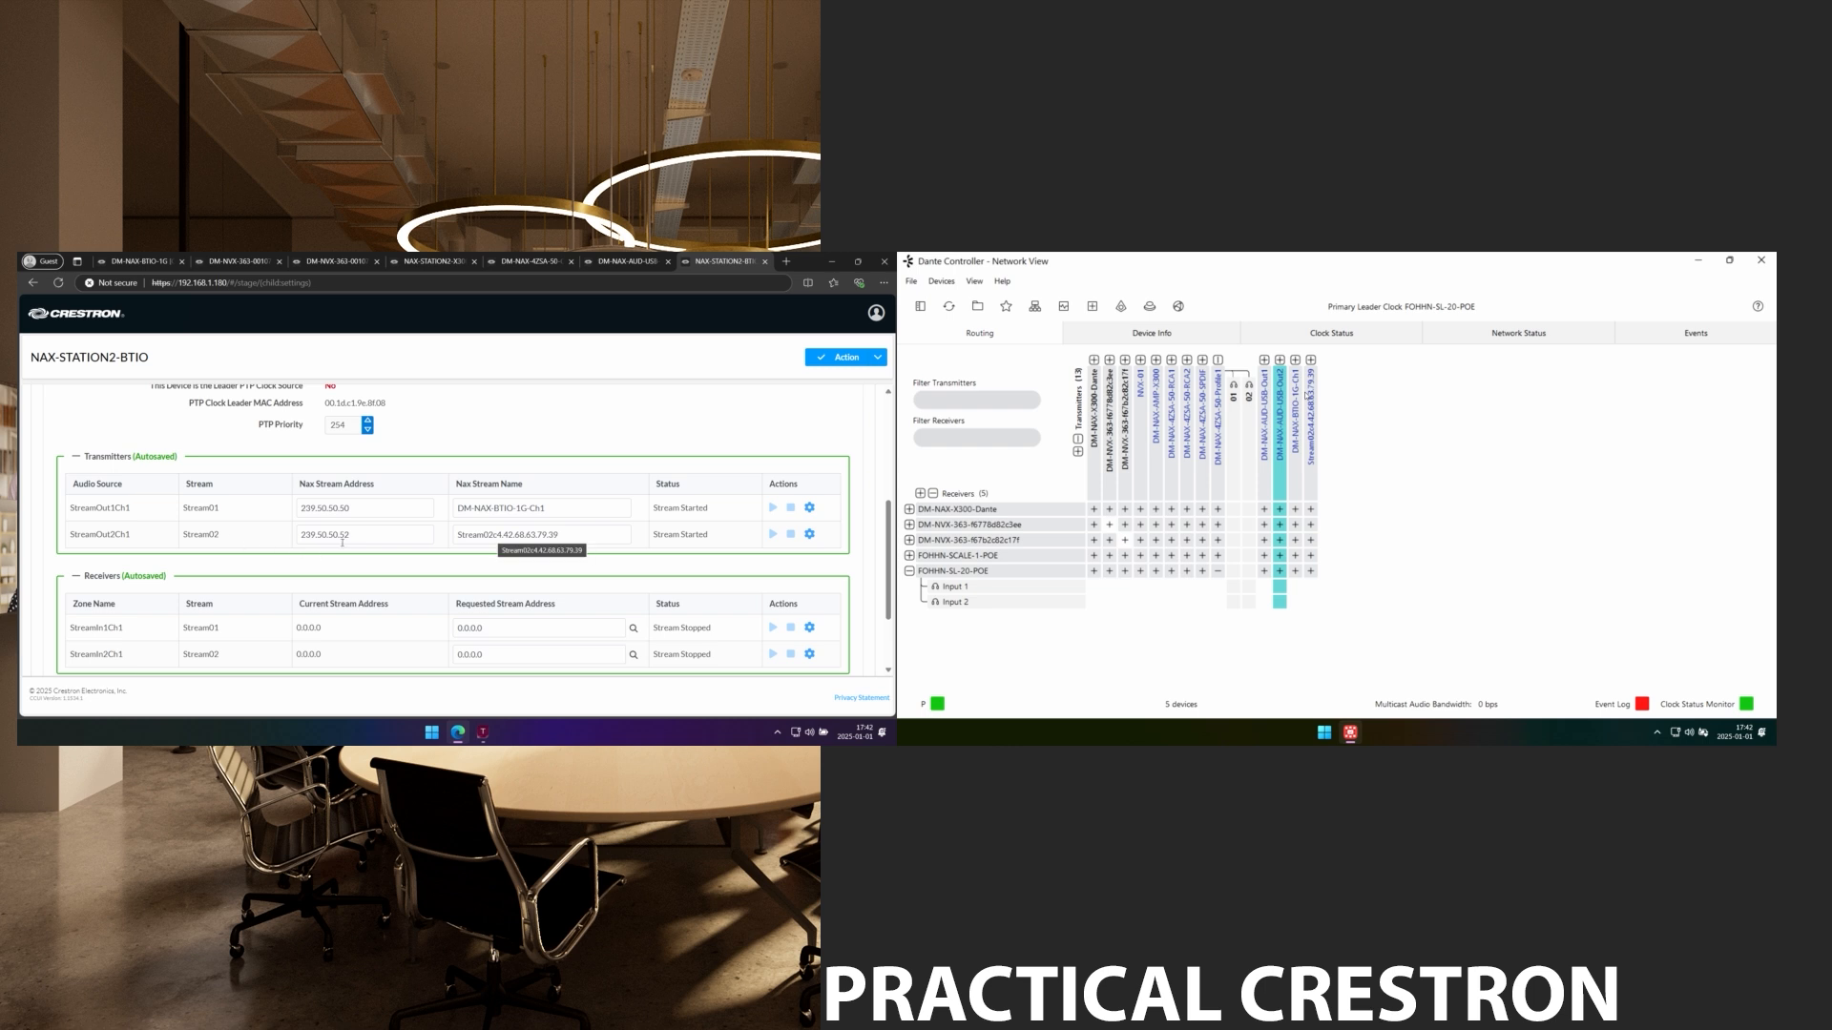
pyautogui.press('Tab')
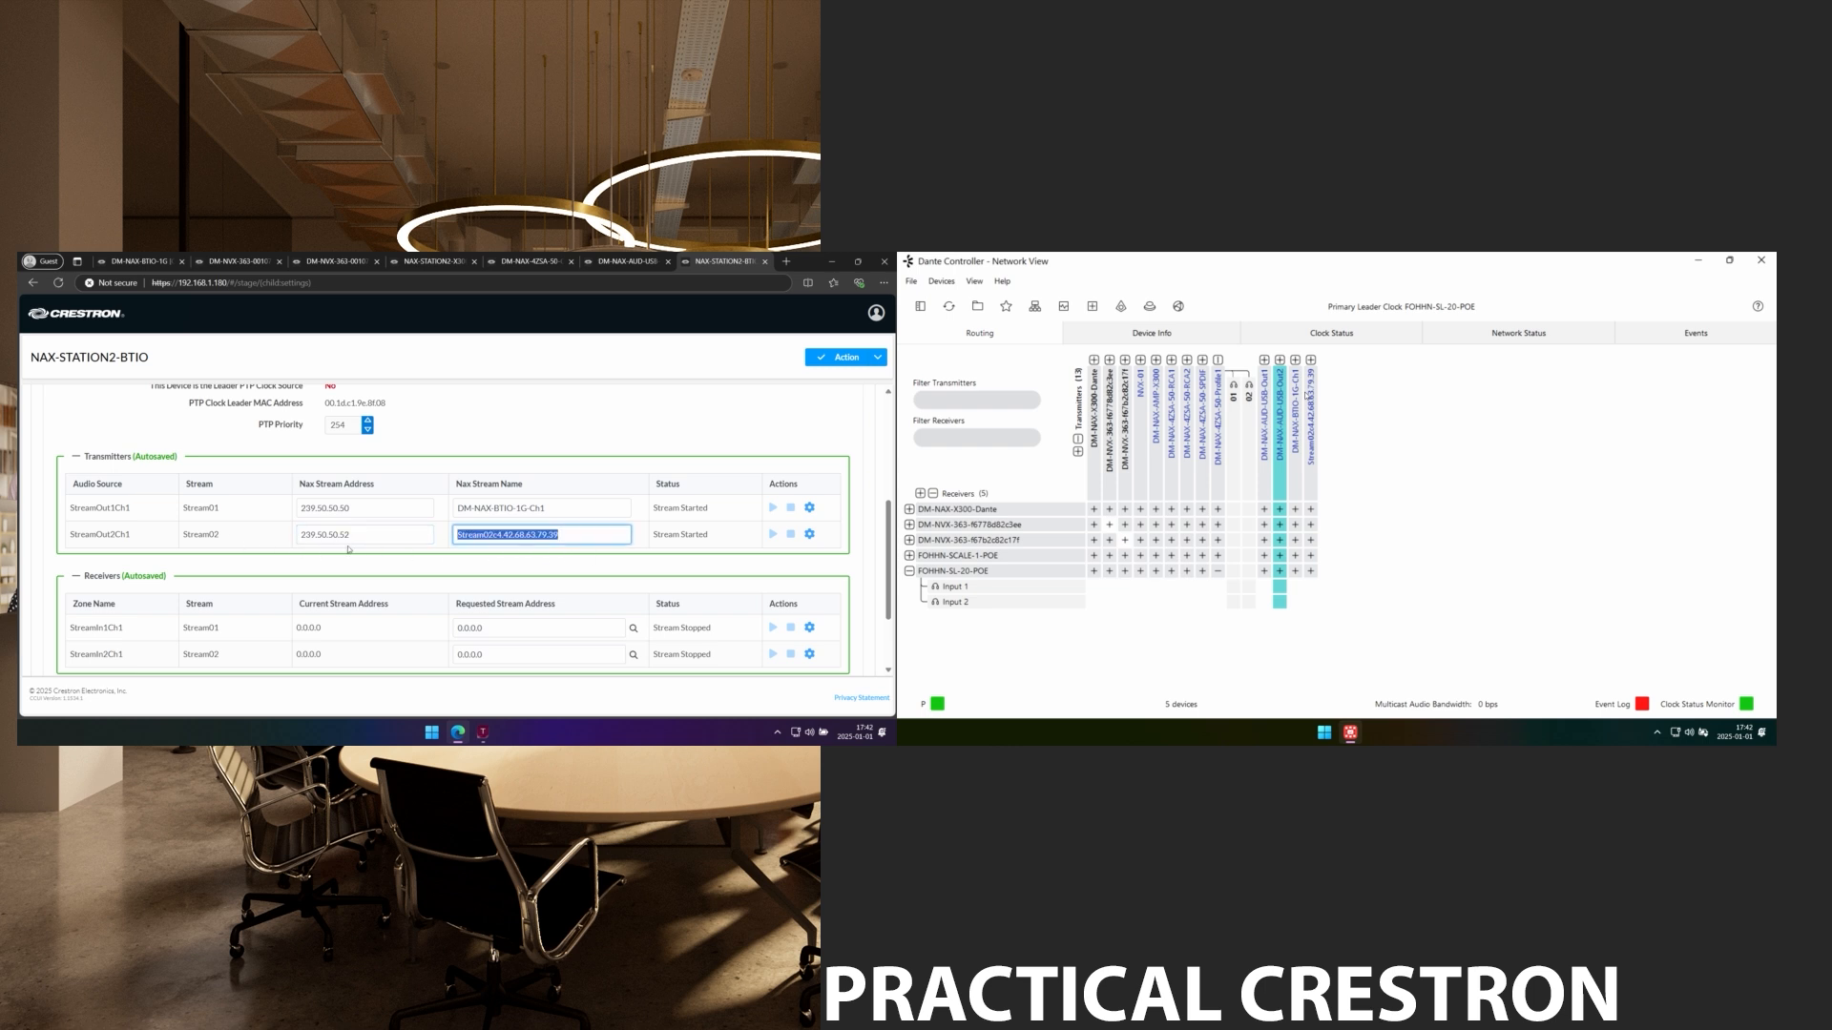
pyautogui.write('DM-NAX-BTIO-1G-Ch2')
pyautogui.press('Return')
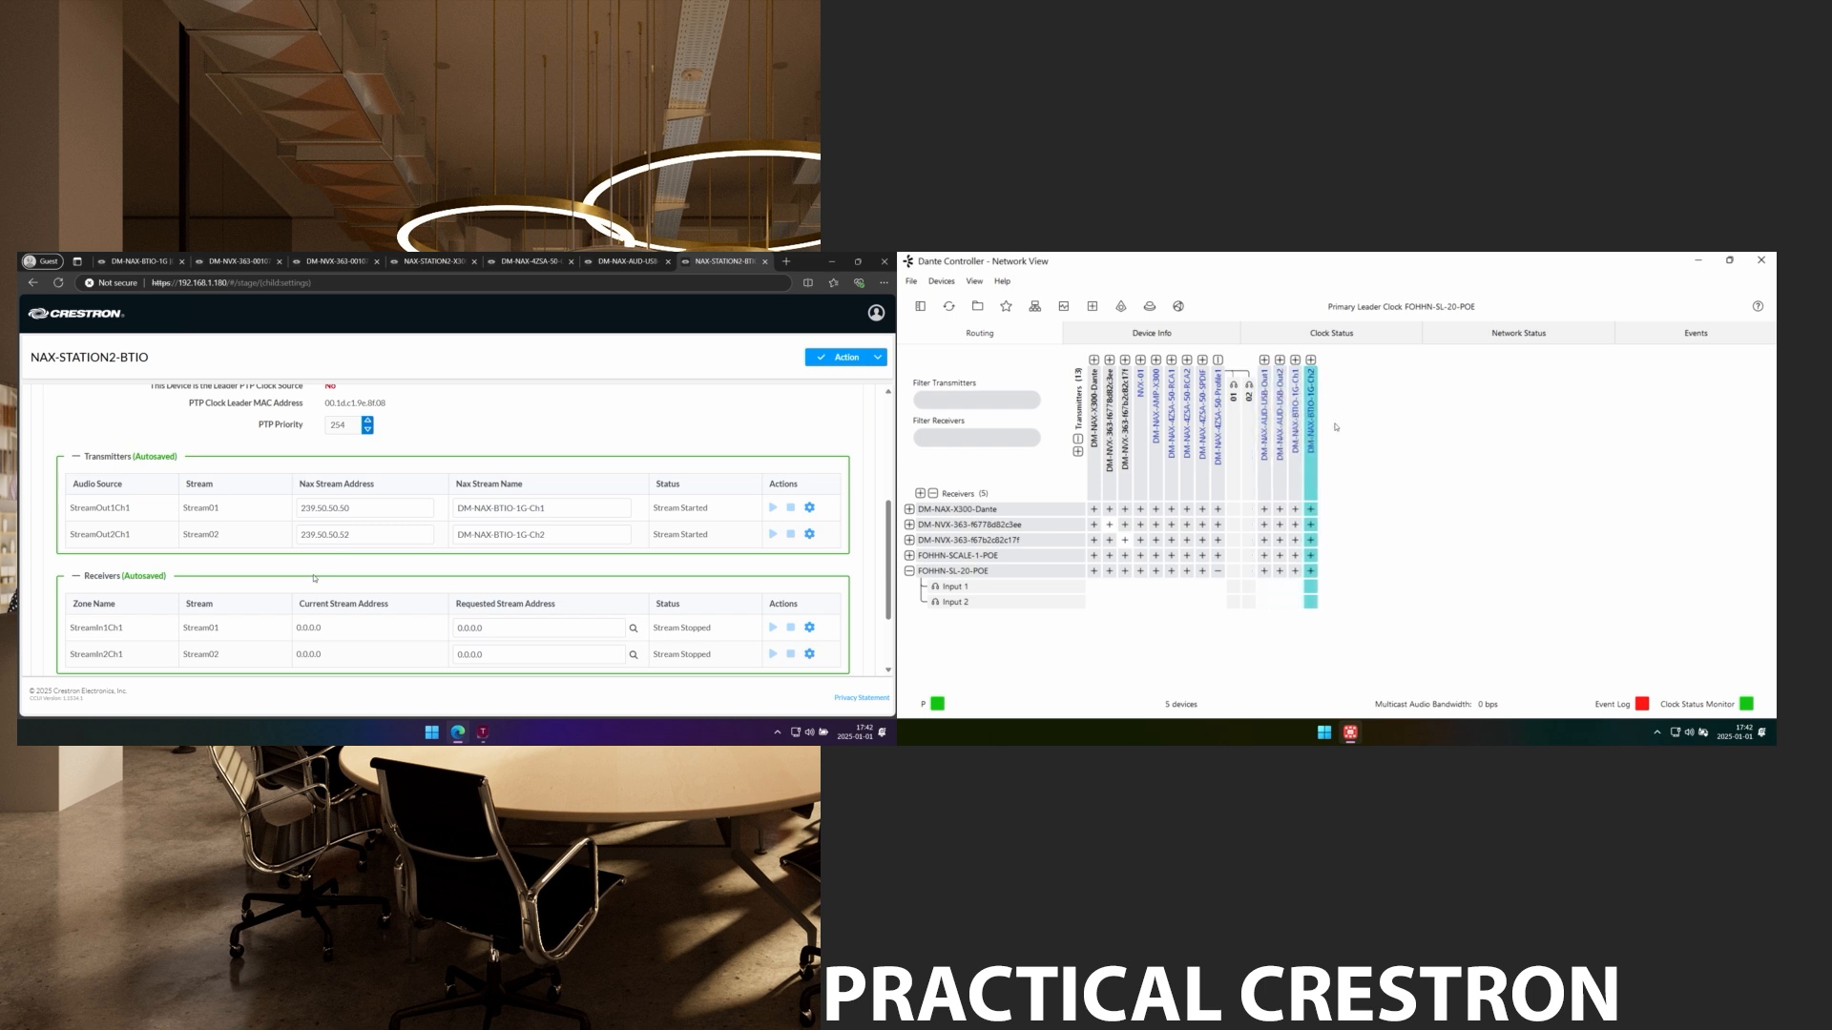
# Expand the BTIO's Mixing section to show BTIn routed to StreamOut1 and LineIn to StreamOut2.
pyautogui.moveTo(1309, 452)
pyautogui.scroll(-2, 315, 578)
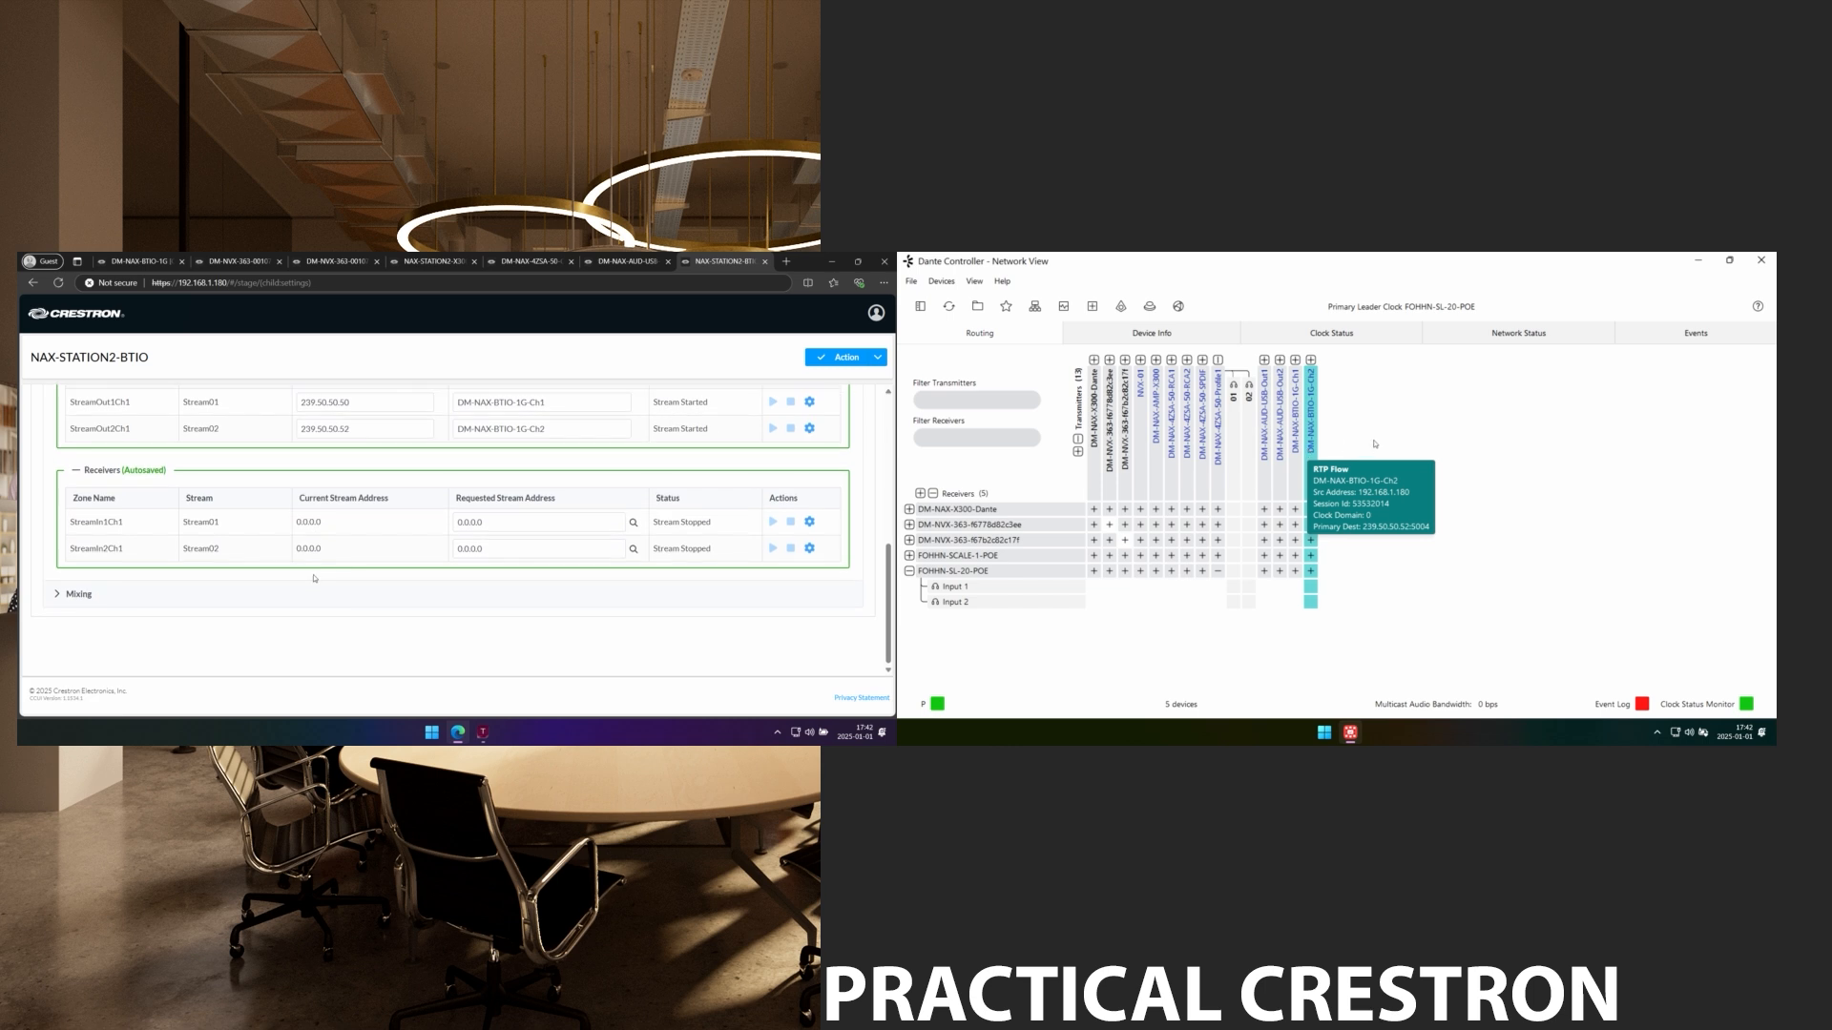
pyautogui.click(78, 596)
pyautogui.scroll(-3, 309, 578)
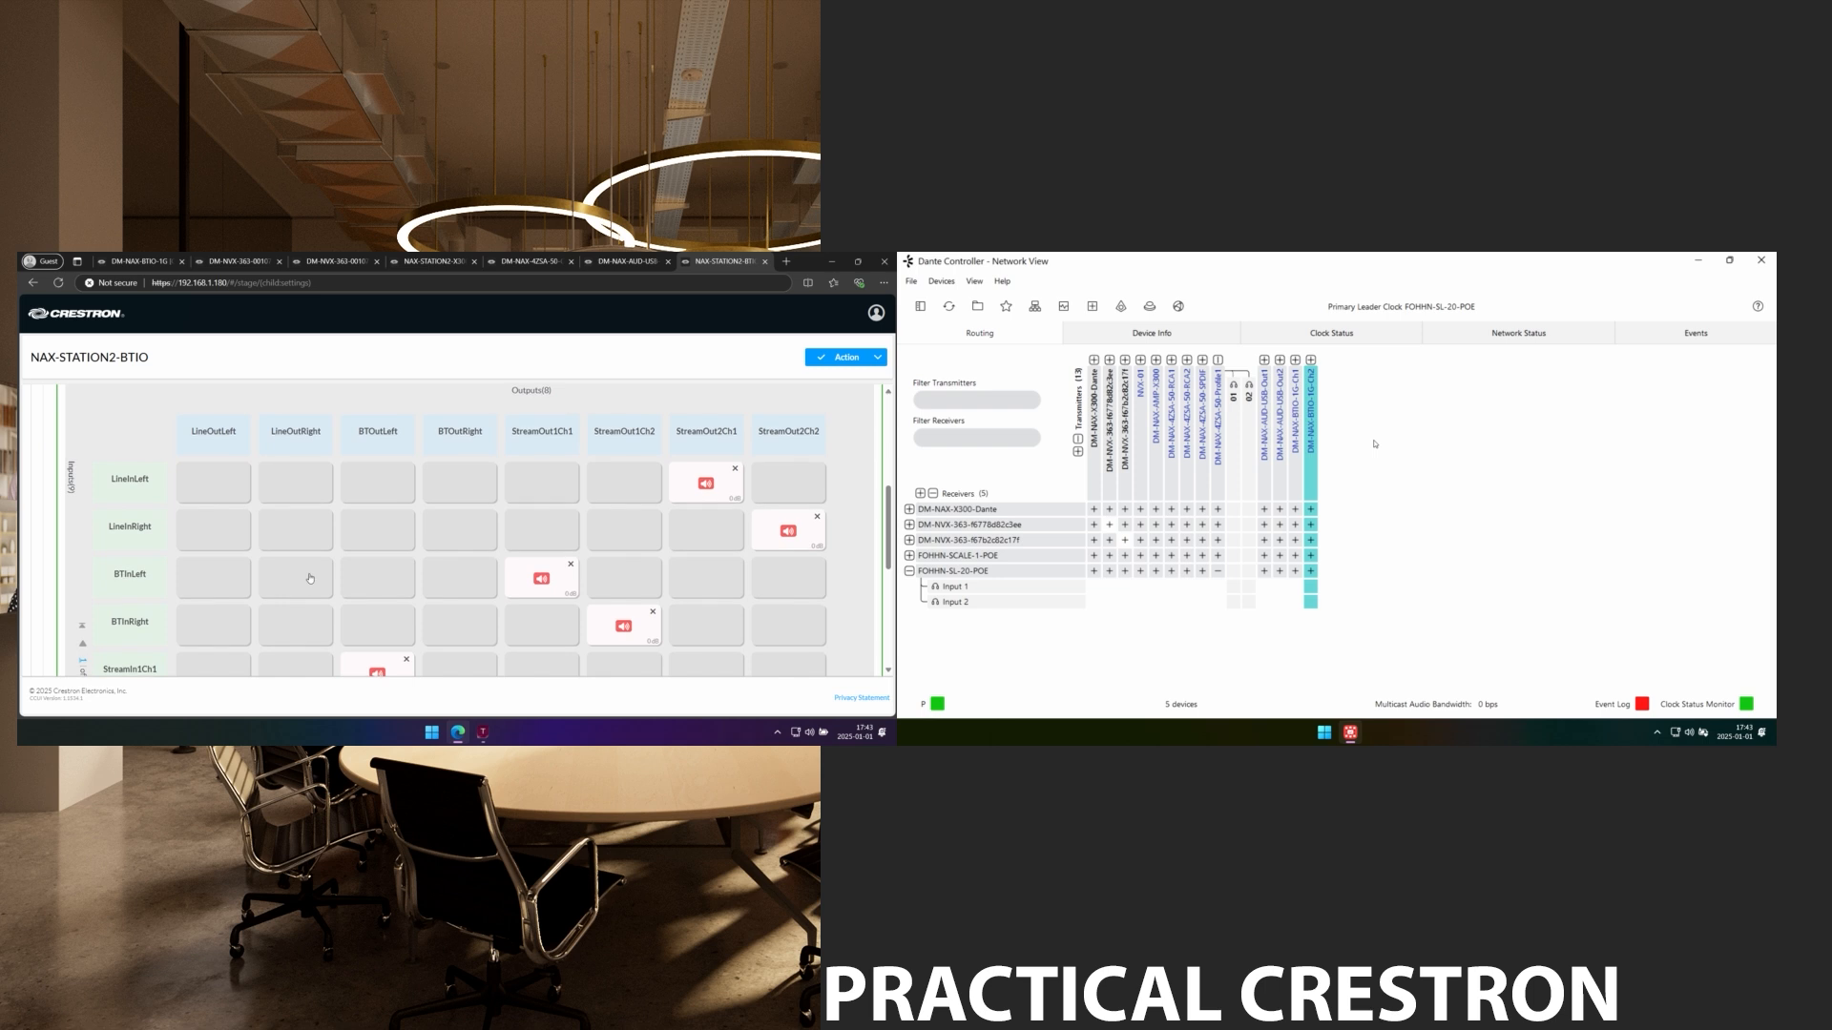
pyautogui.scroll(-1, 310, 578)
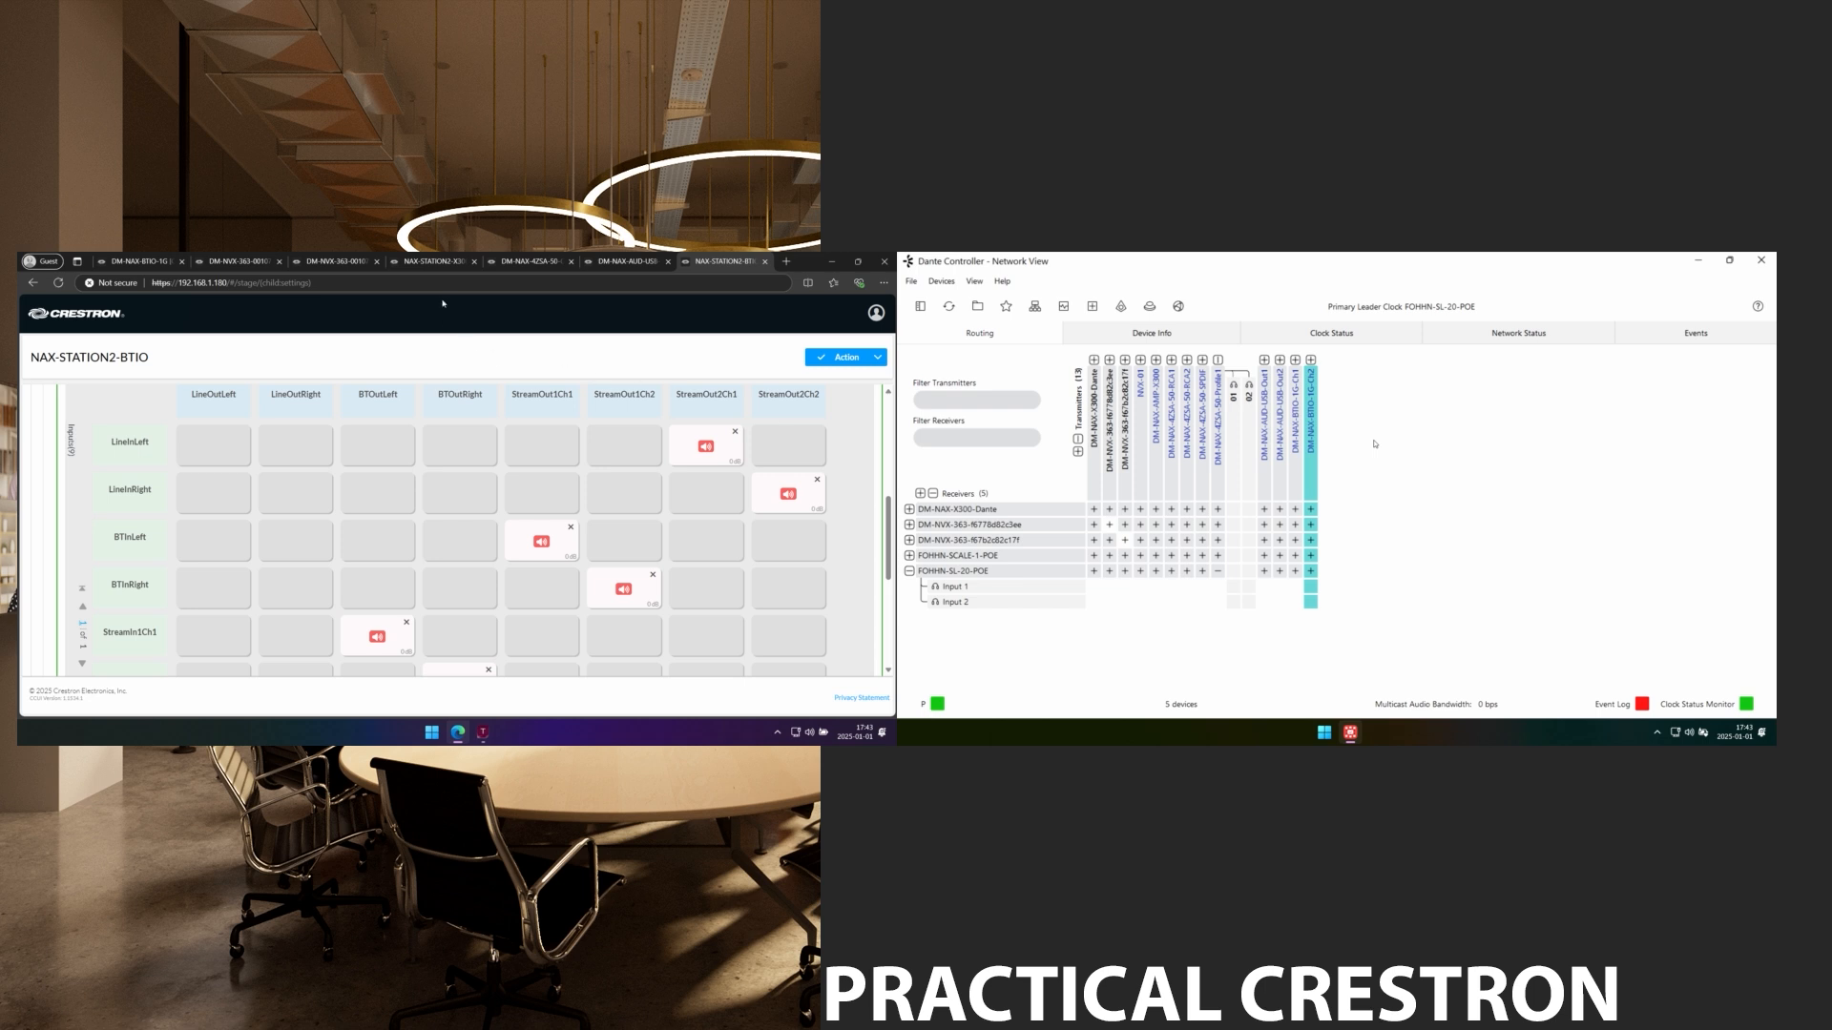
# Reload the X300 at 192.168.1.189, bypass the certificate warning, and sign in with admin credentials.
pyautogui.click(432, 260)
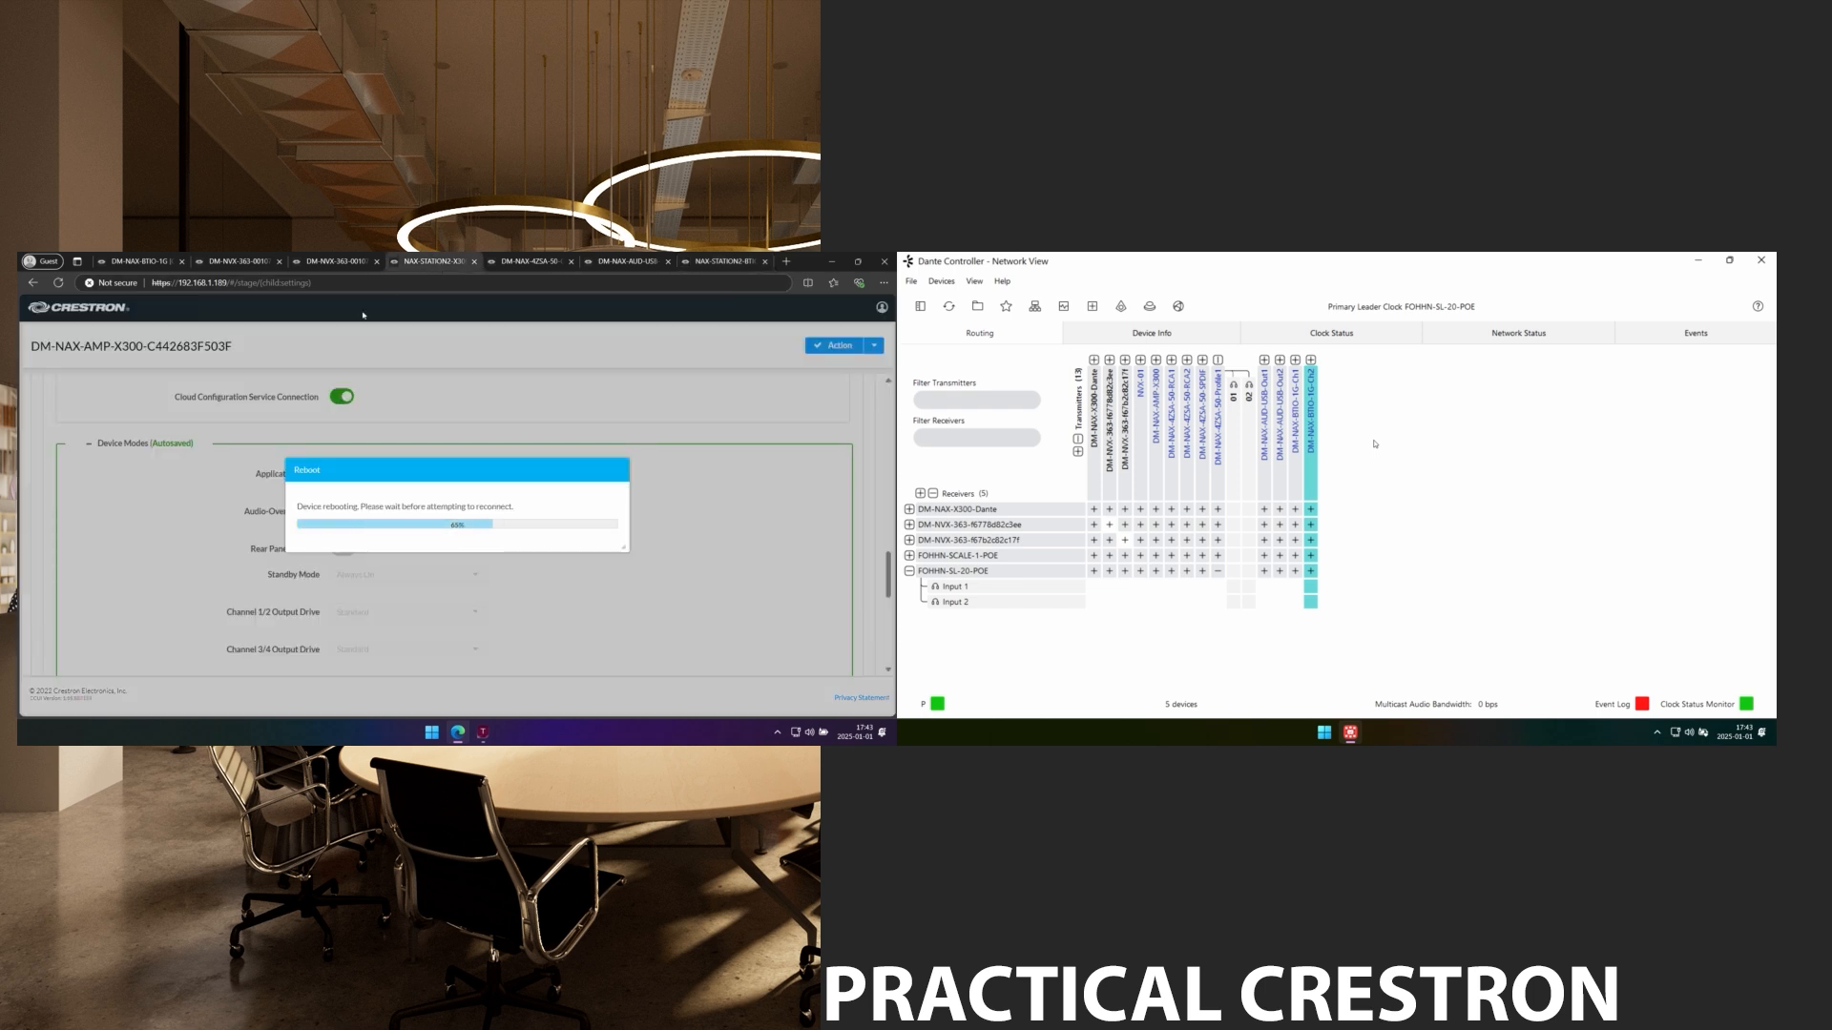
pyautogui.moveTo(226, 284); pyautogui.dragTo(438, 285)
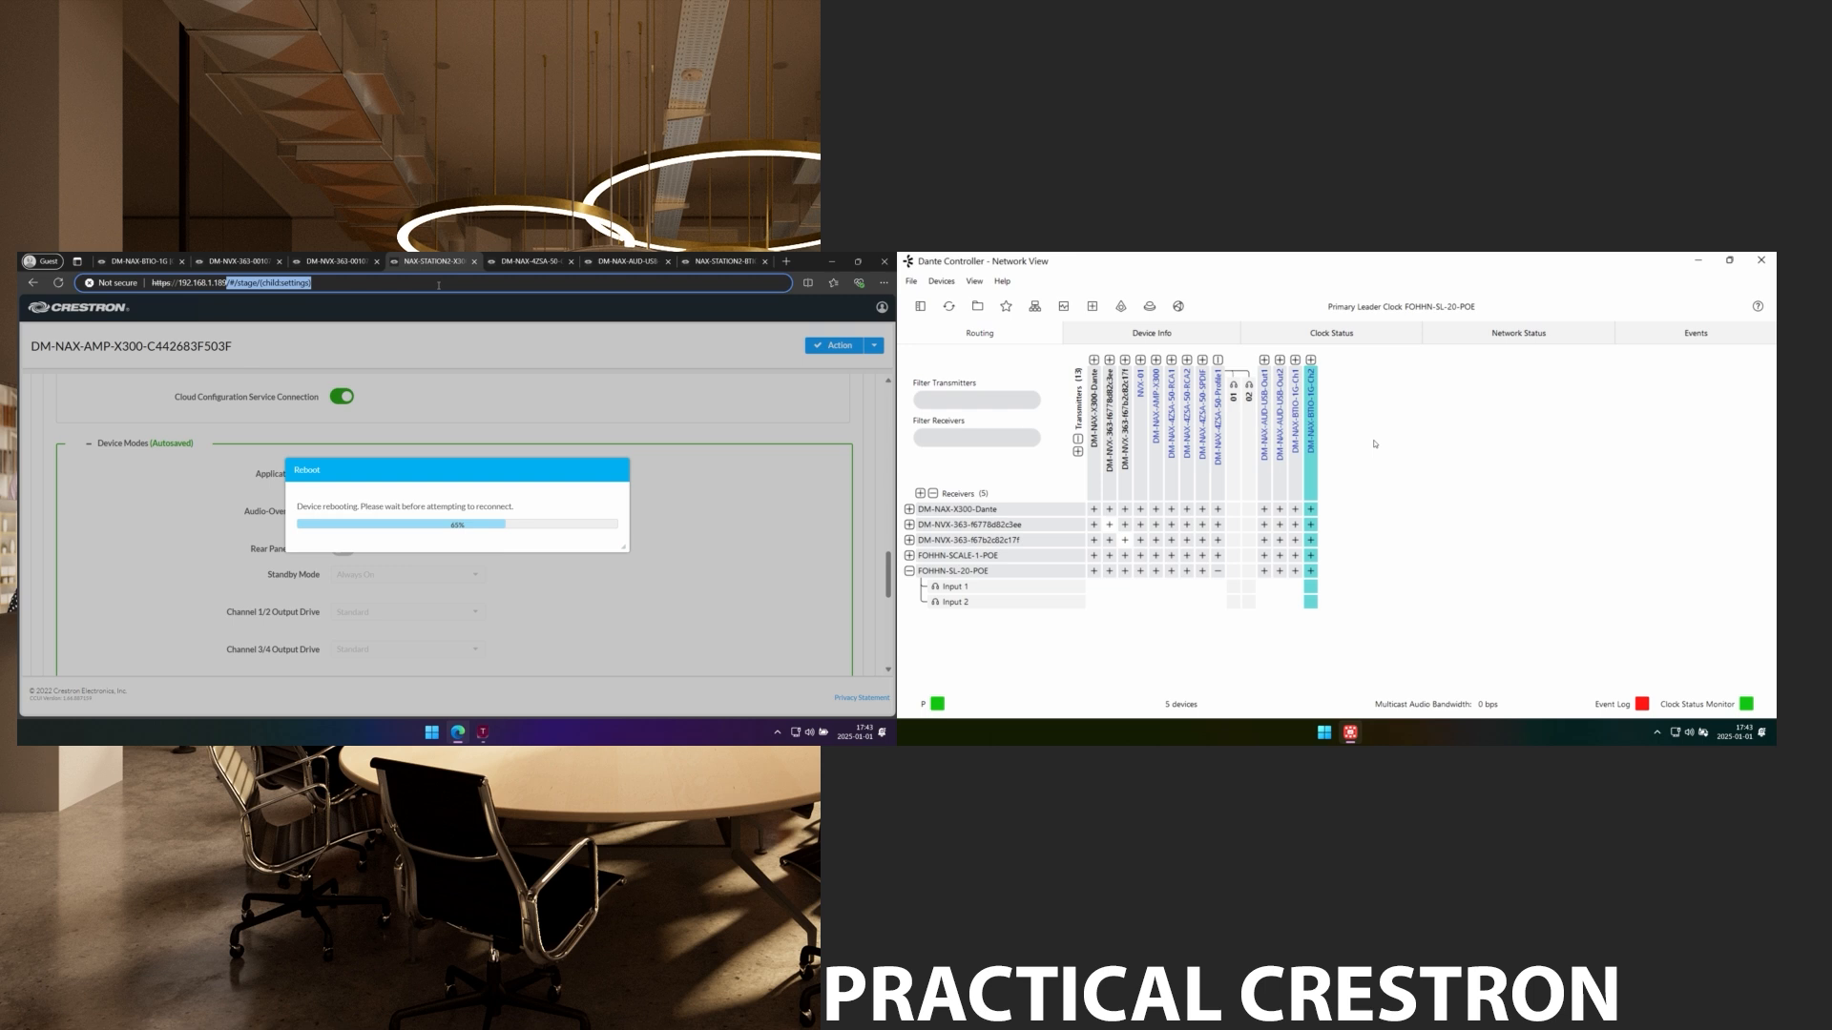
pyautogui.press('Return')
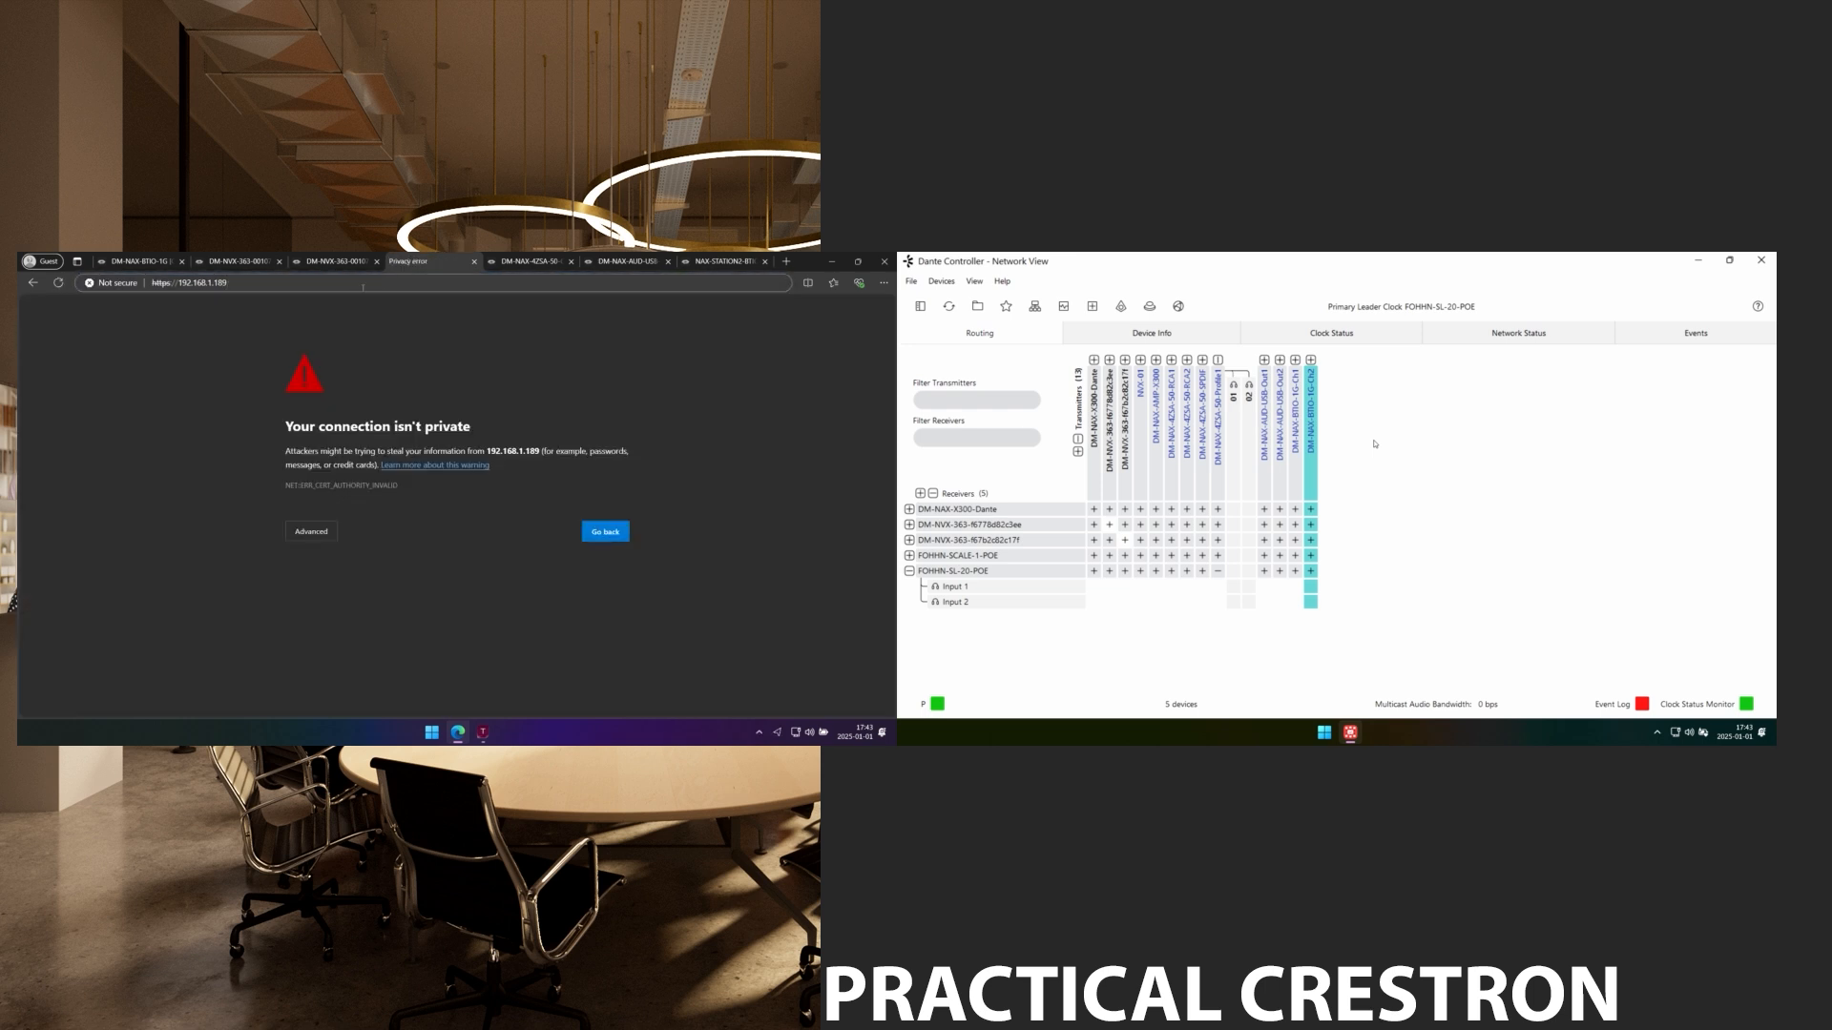
pyautogui.click(313, 532)
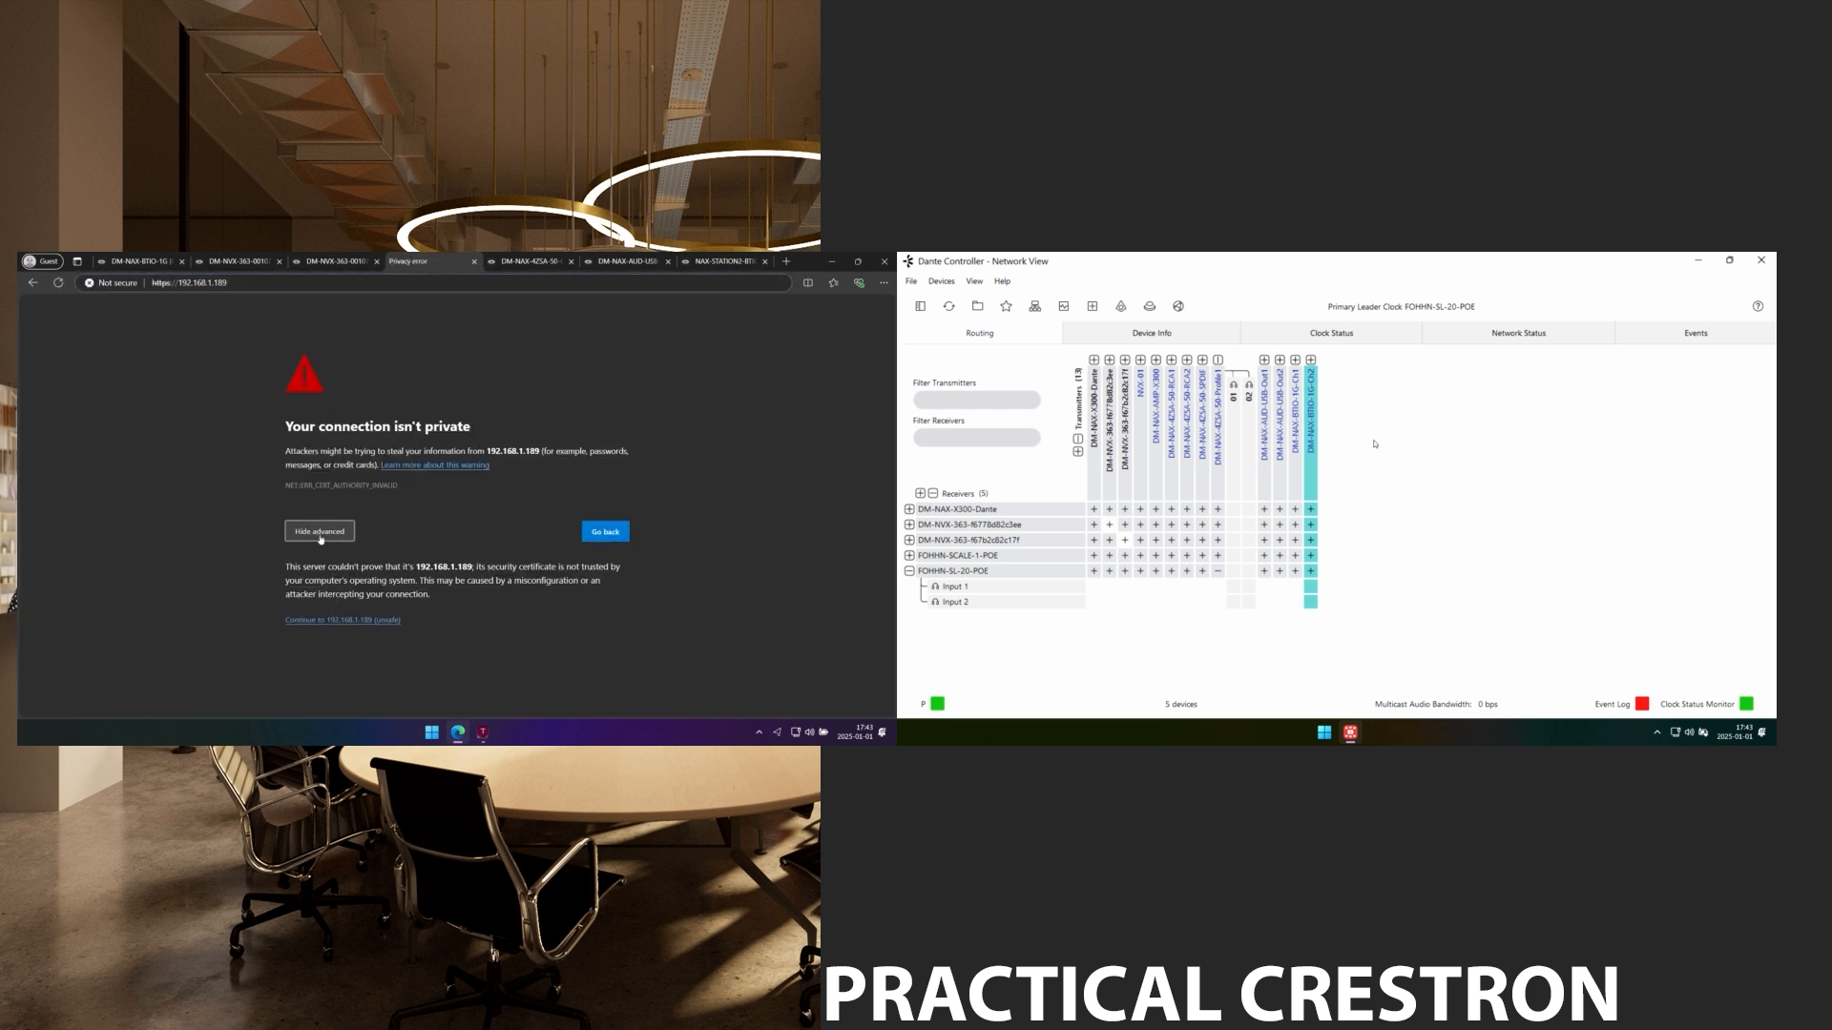
pyautogui.click(342, 621)
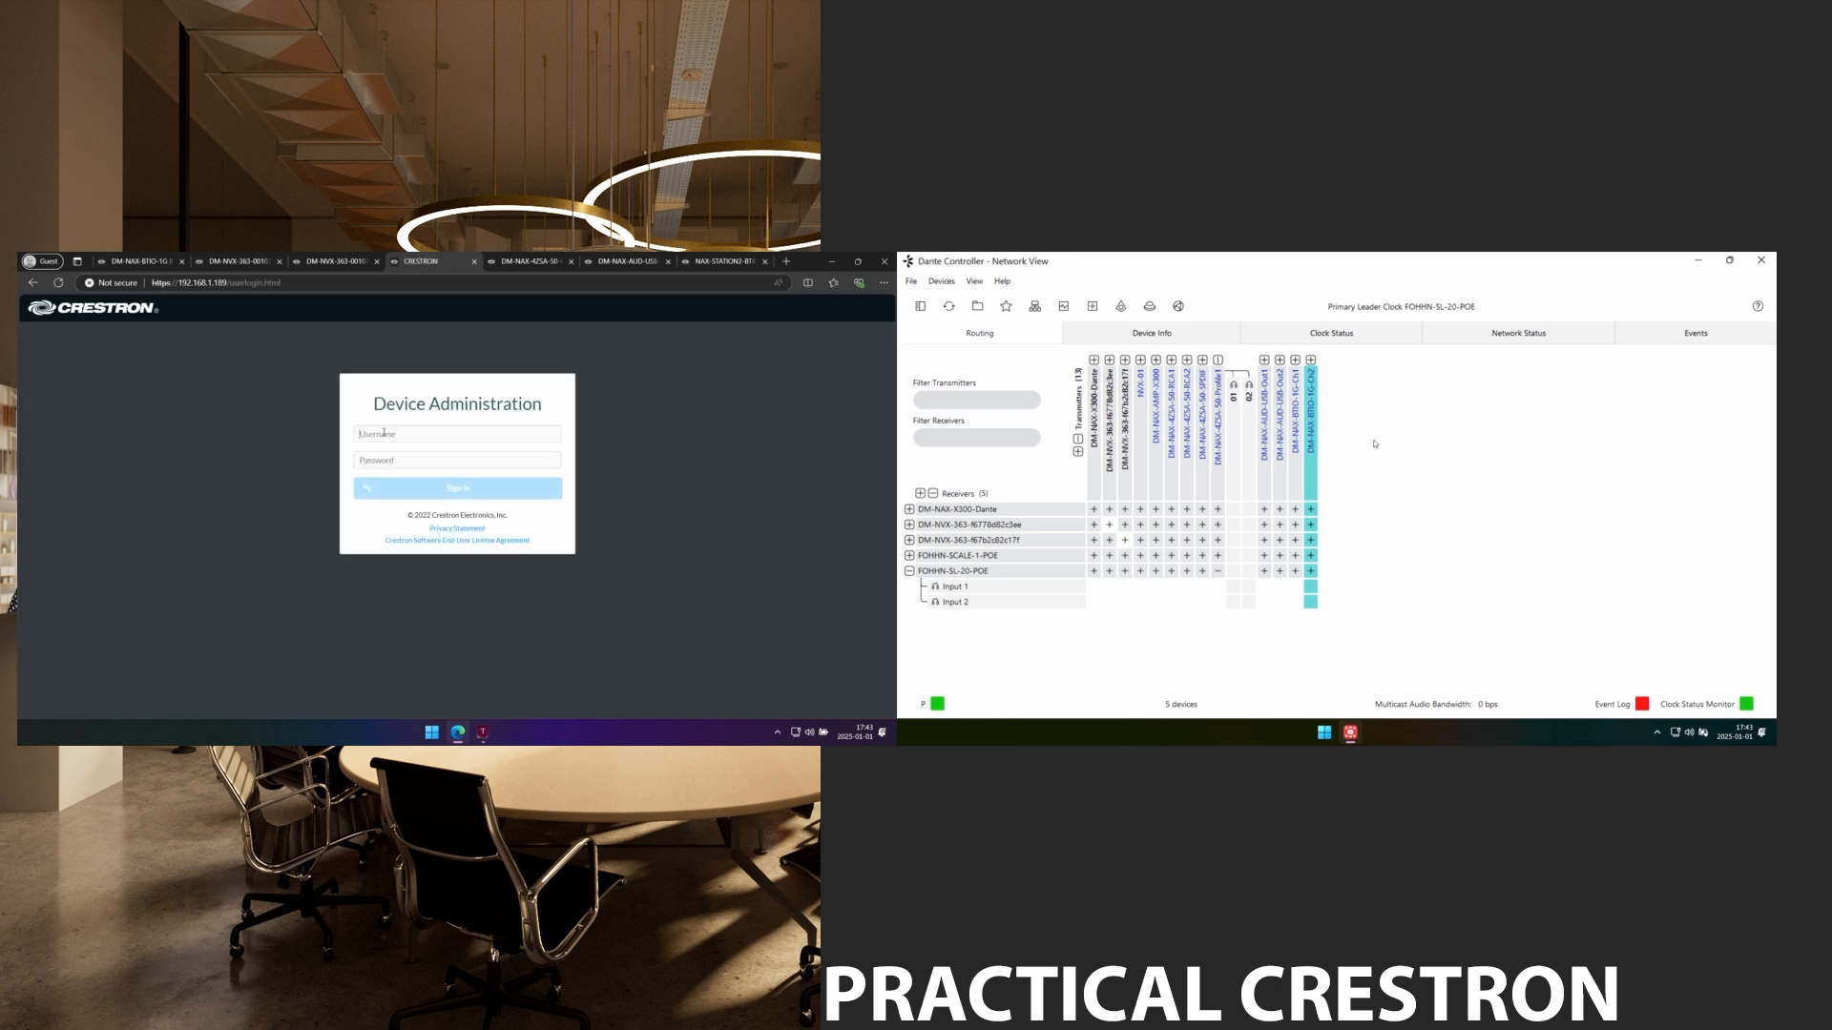
pyautogui.write('adm')
pyautogui.write('a')
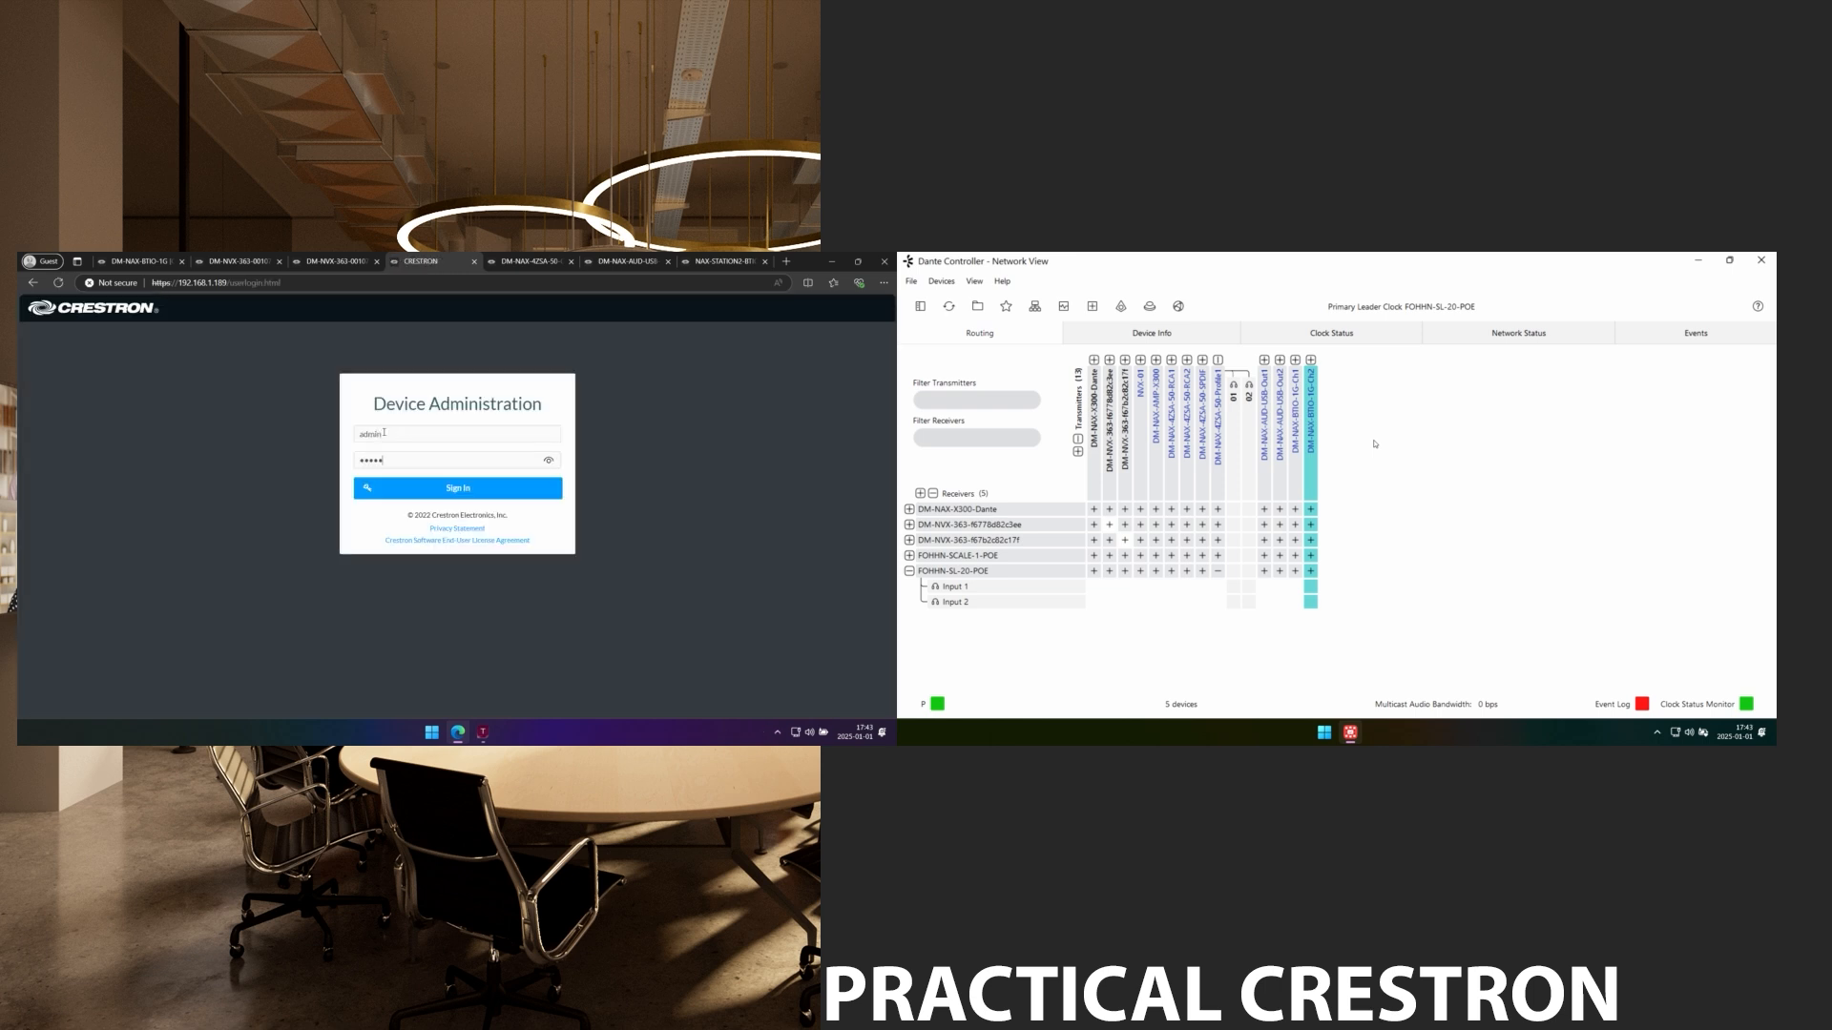
pyautogui.press('Return')
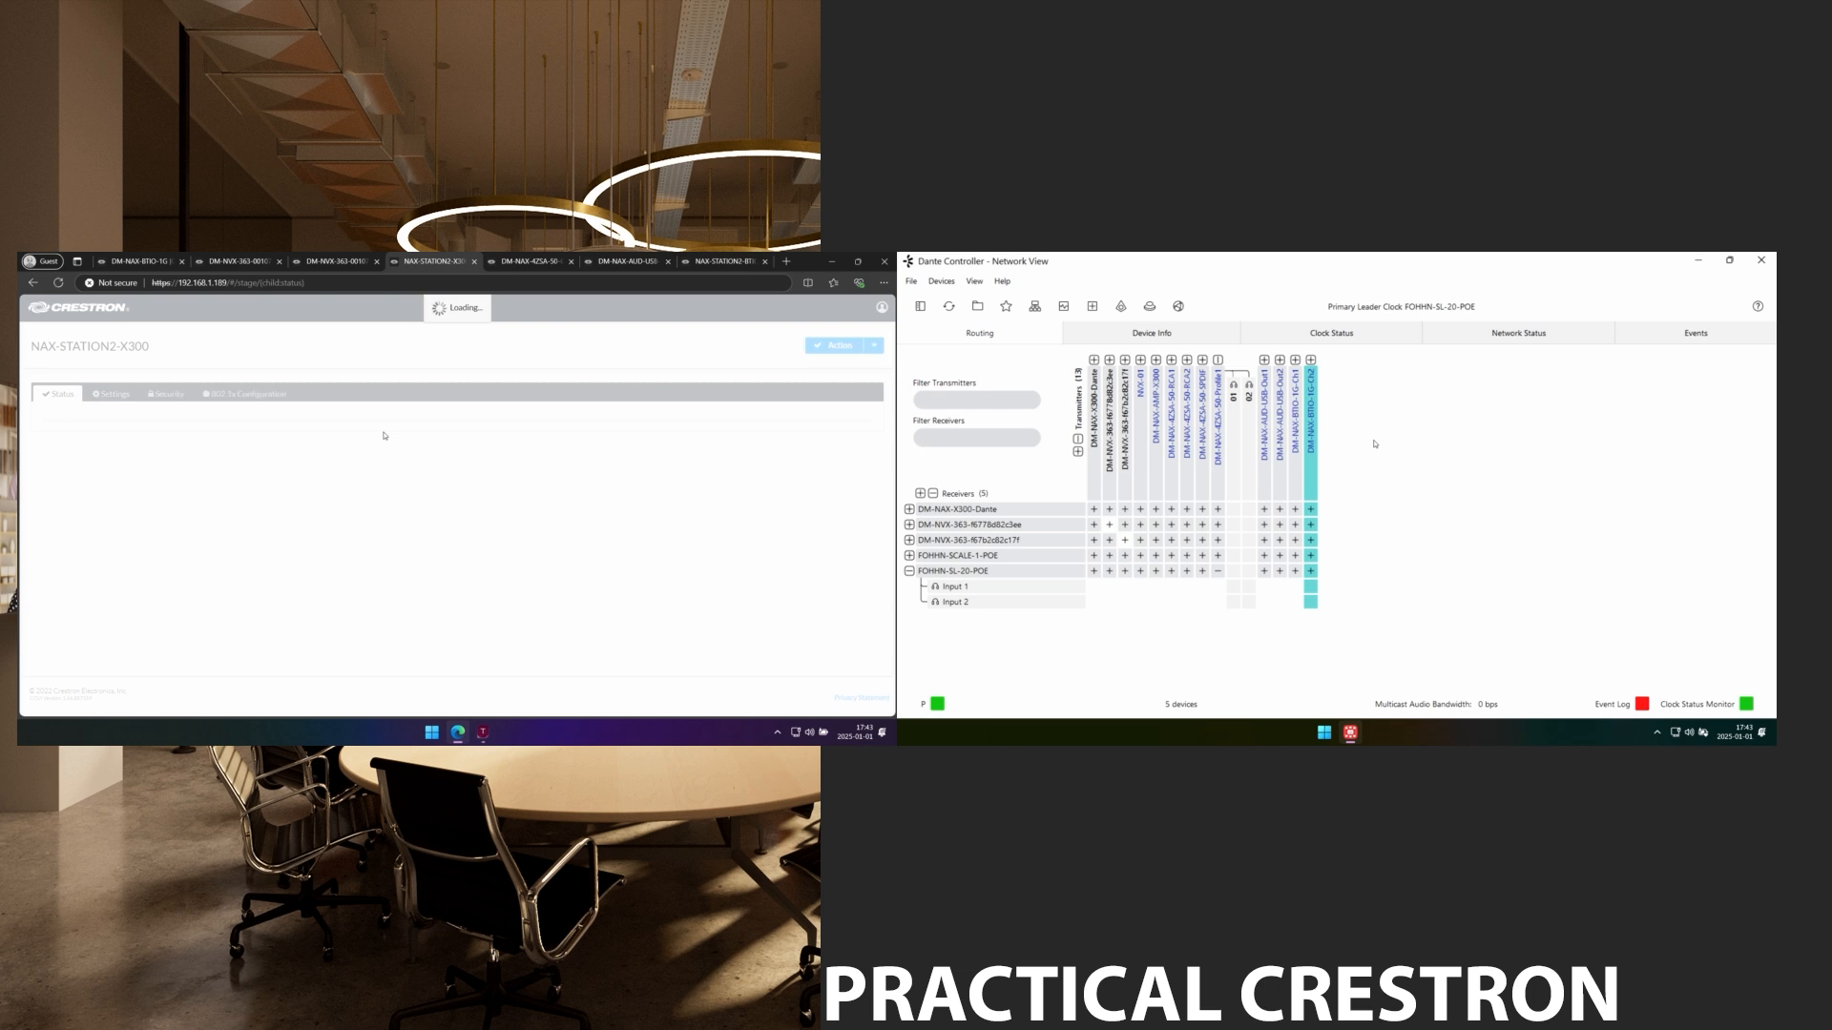
# In the X300's Device Modes settings, shorten the Dante Device Name DM-NAX-X300-Dante and save it.
pyautogui.click(98, 403)
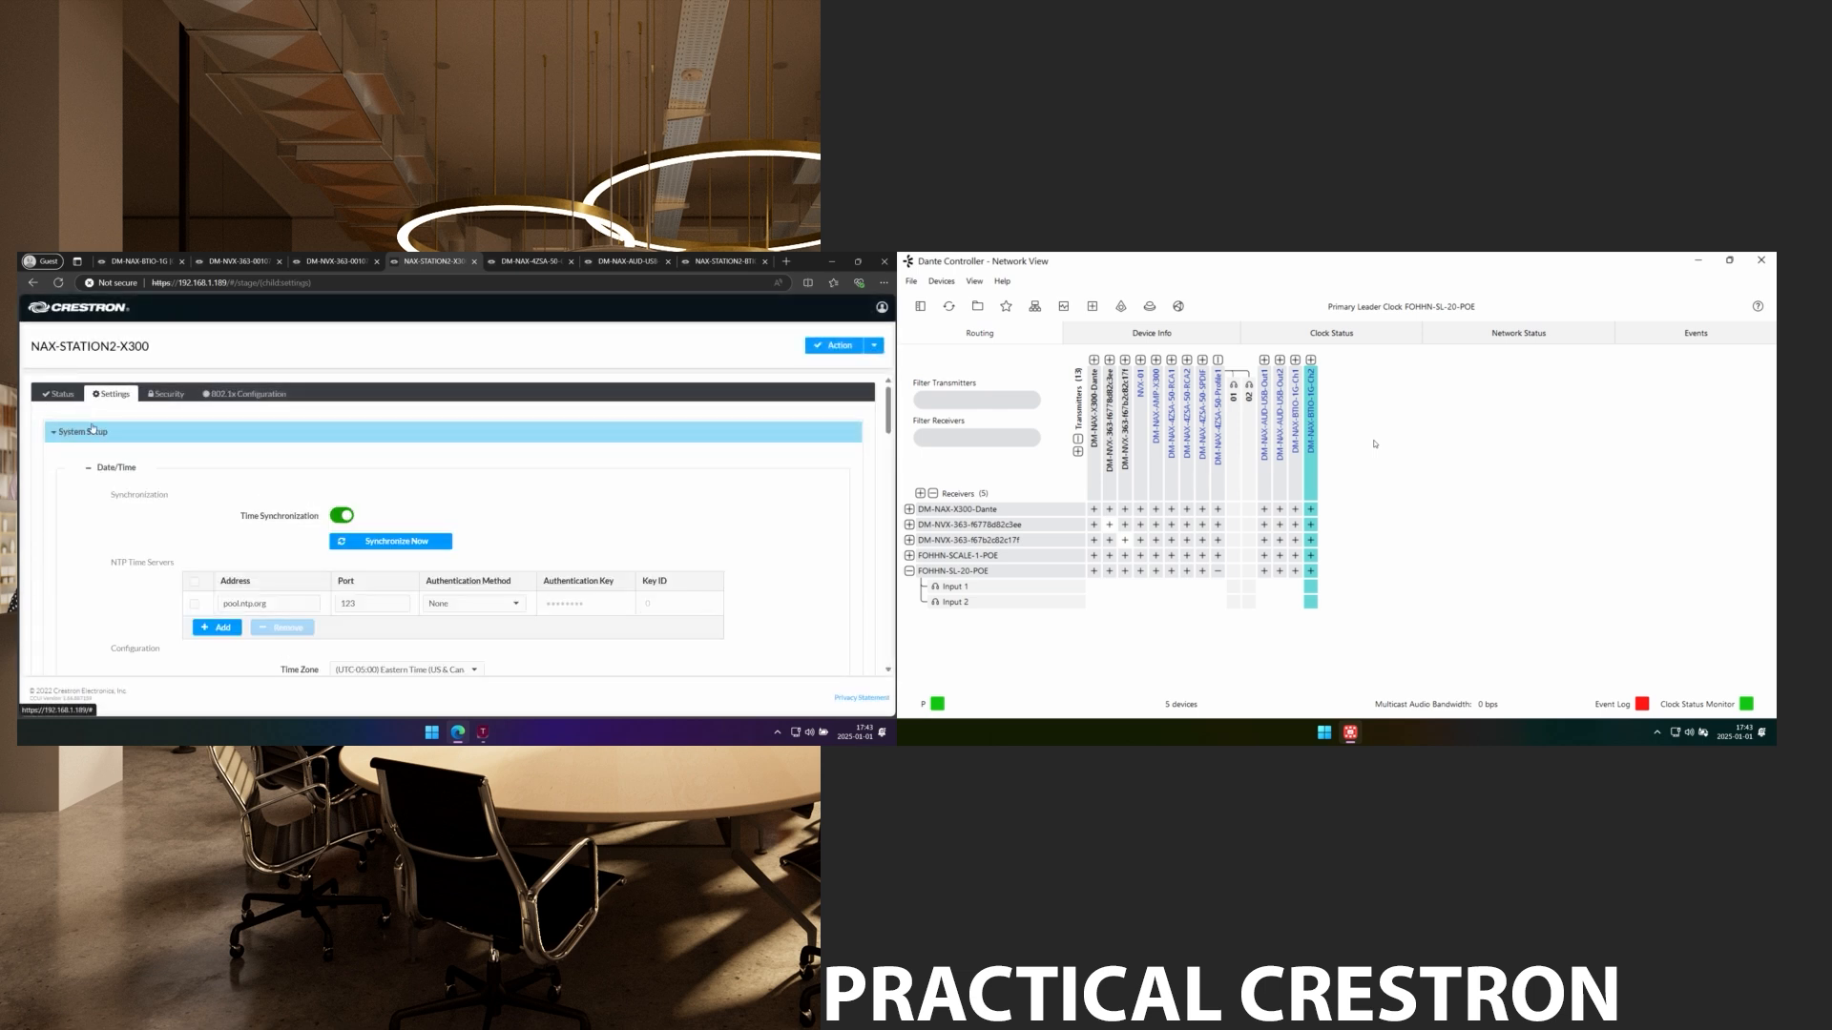
pyautogui.scroll(-10, 155, 497)
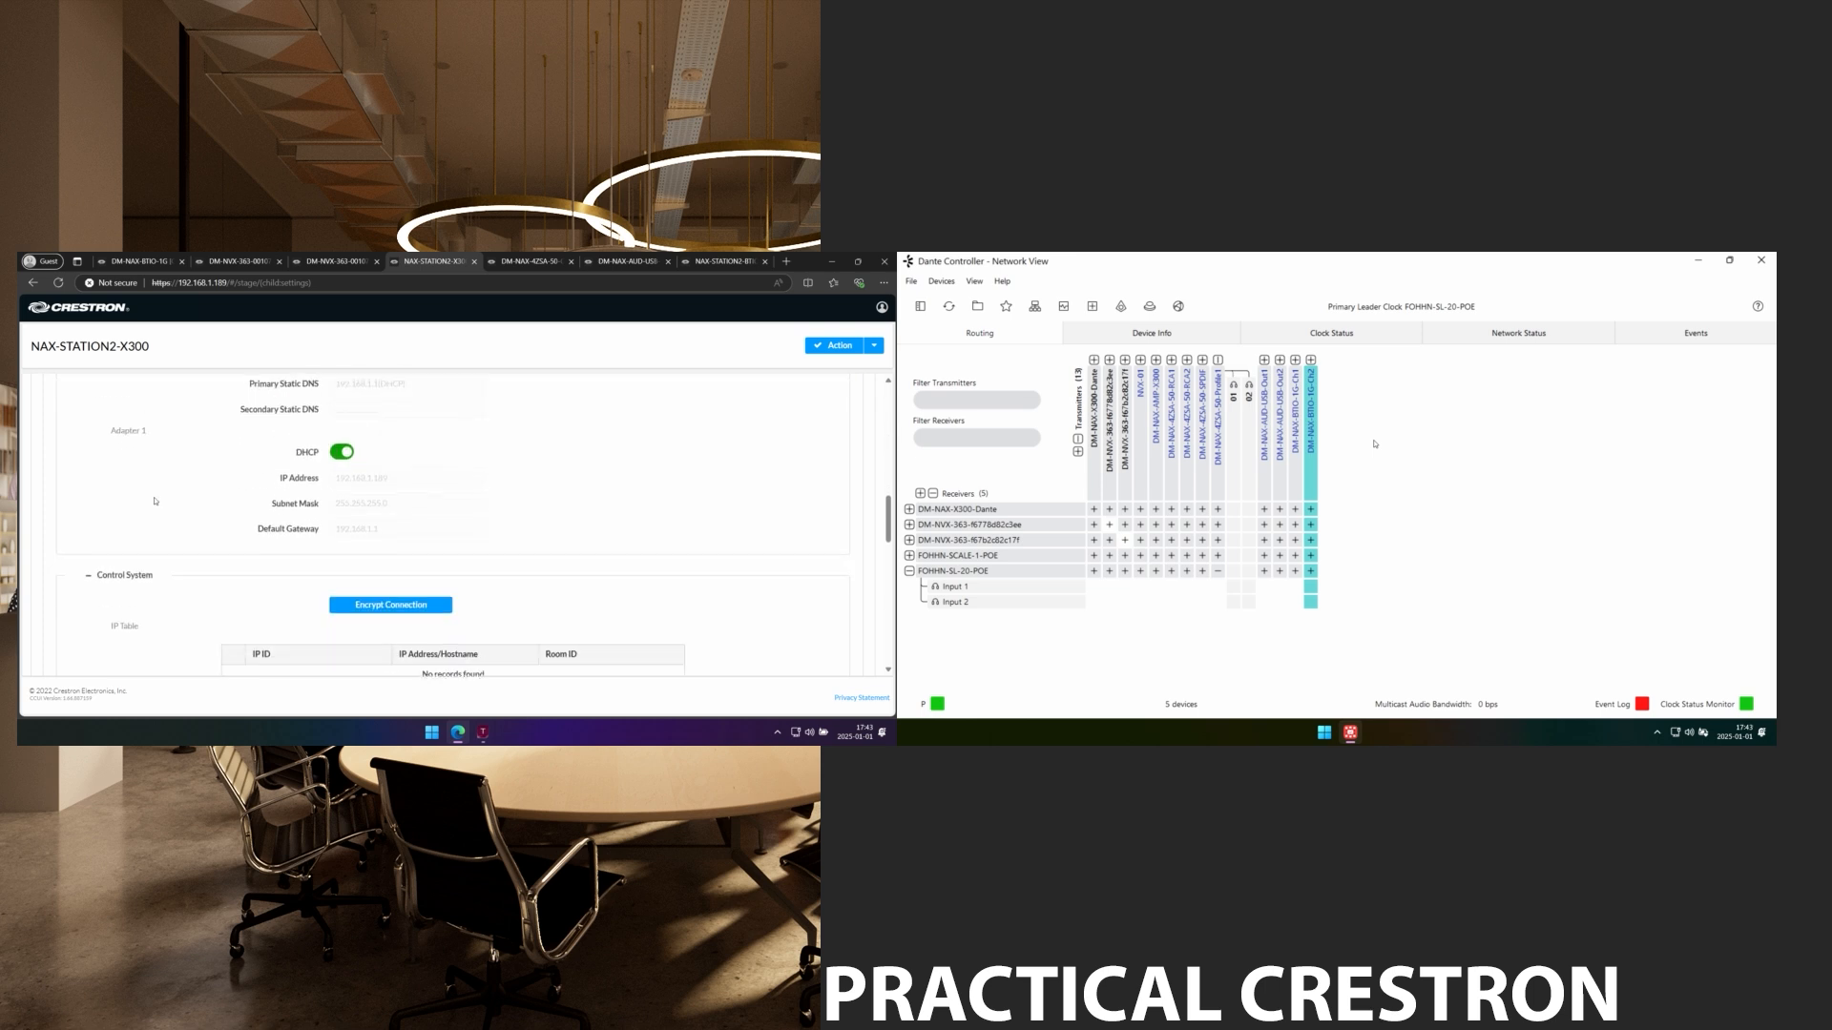
pyautogui.scroll(-2, 154, 500)
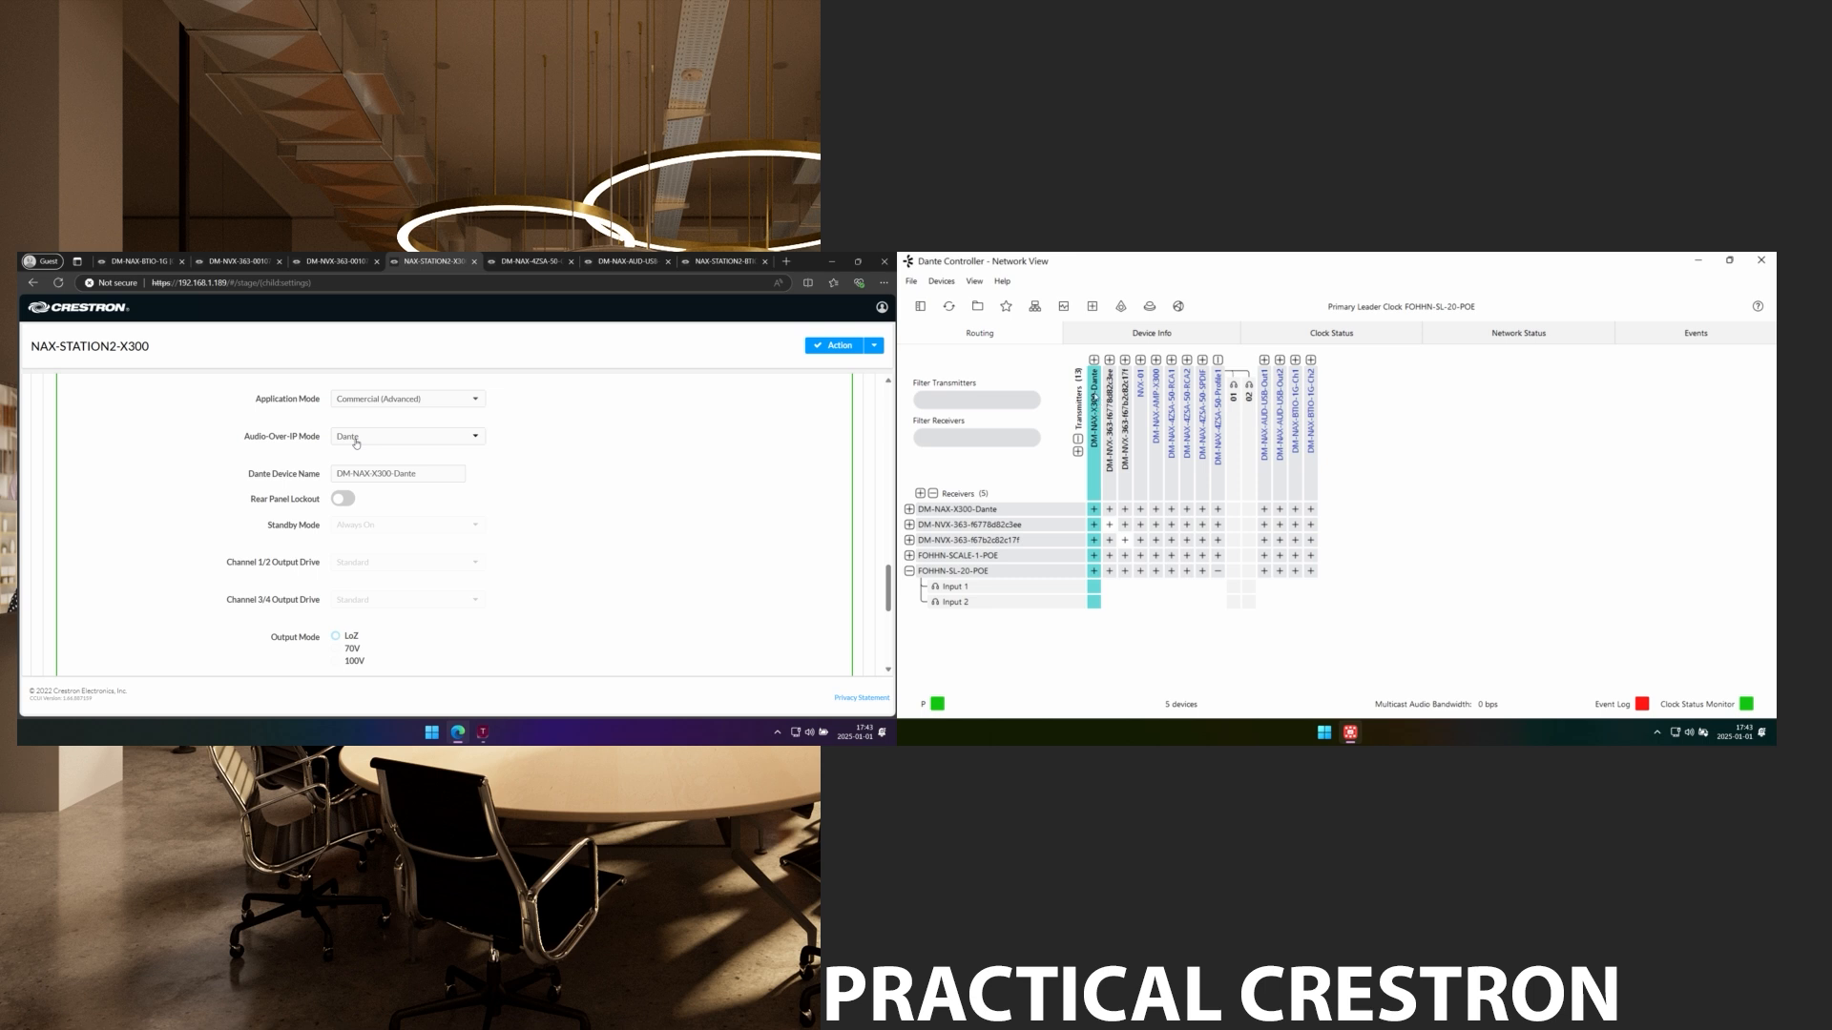
pyautogui.click(424, 471)
pyautogui.click(451, 487)
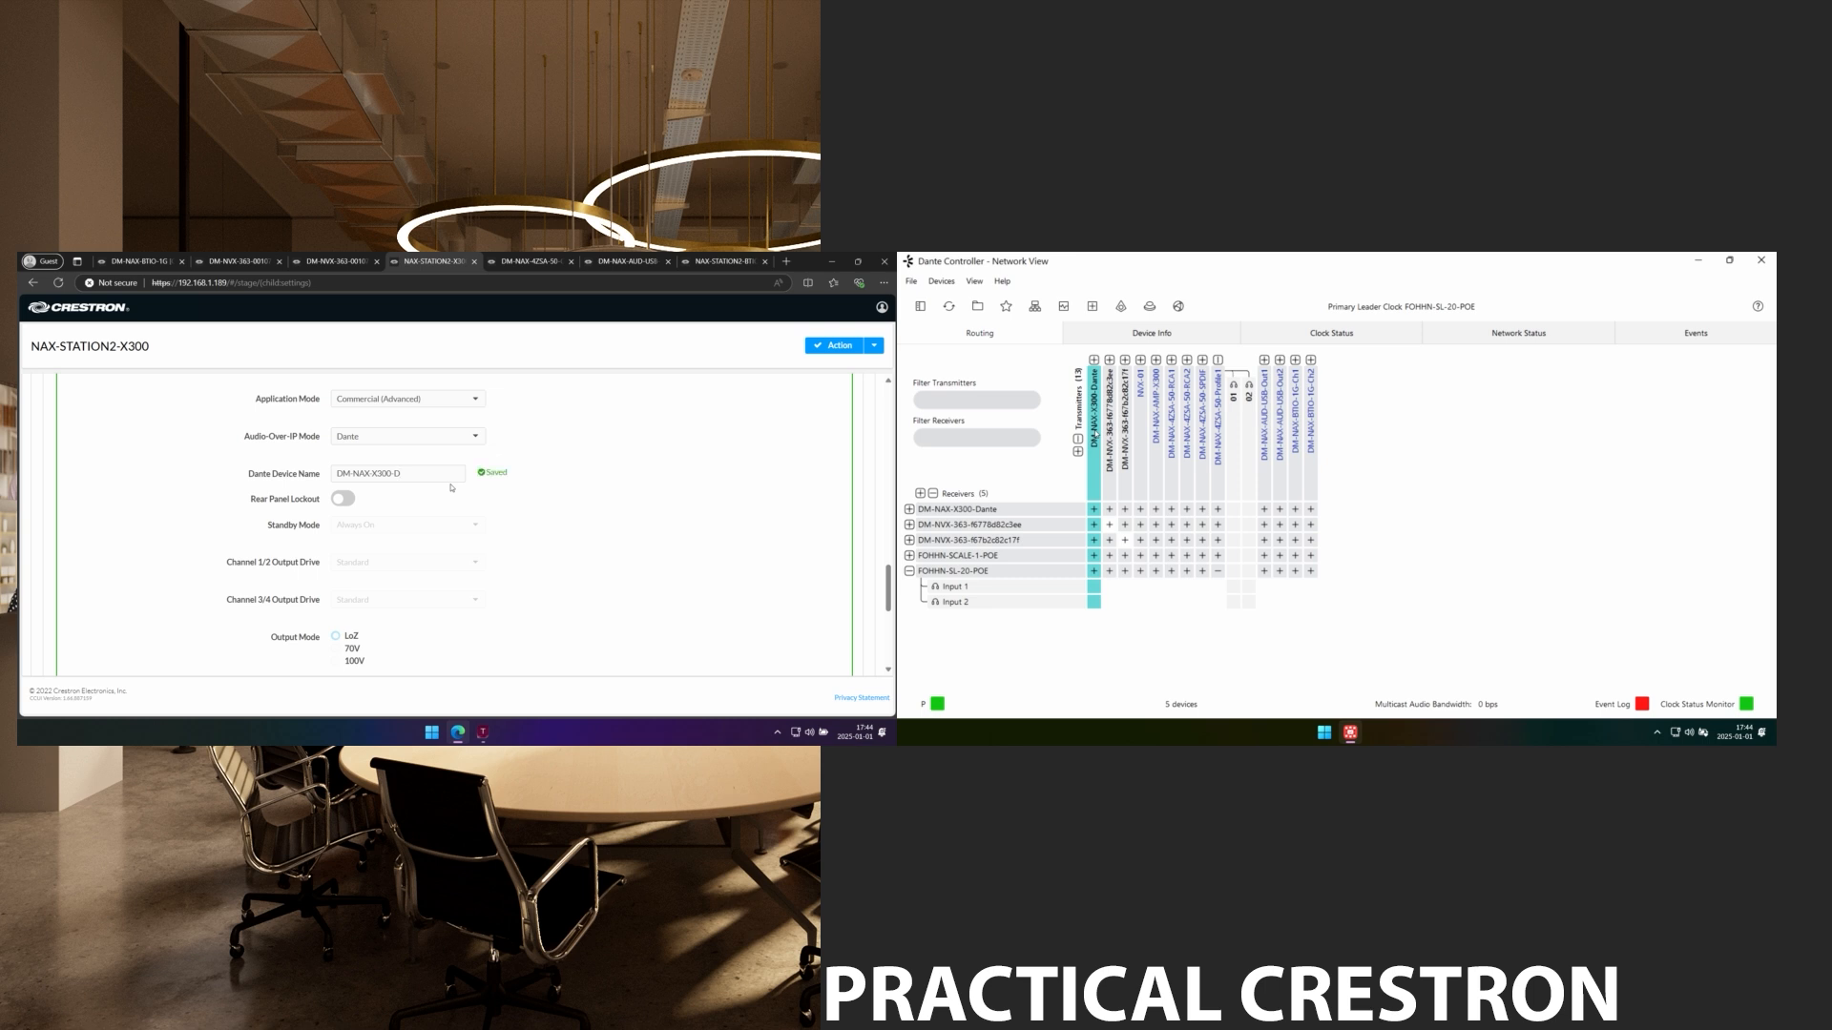